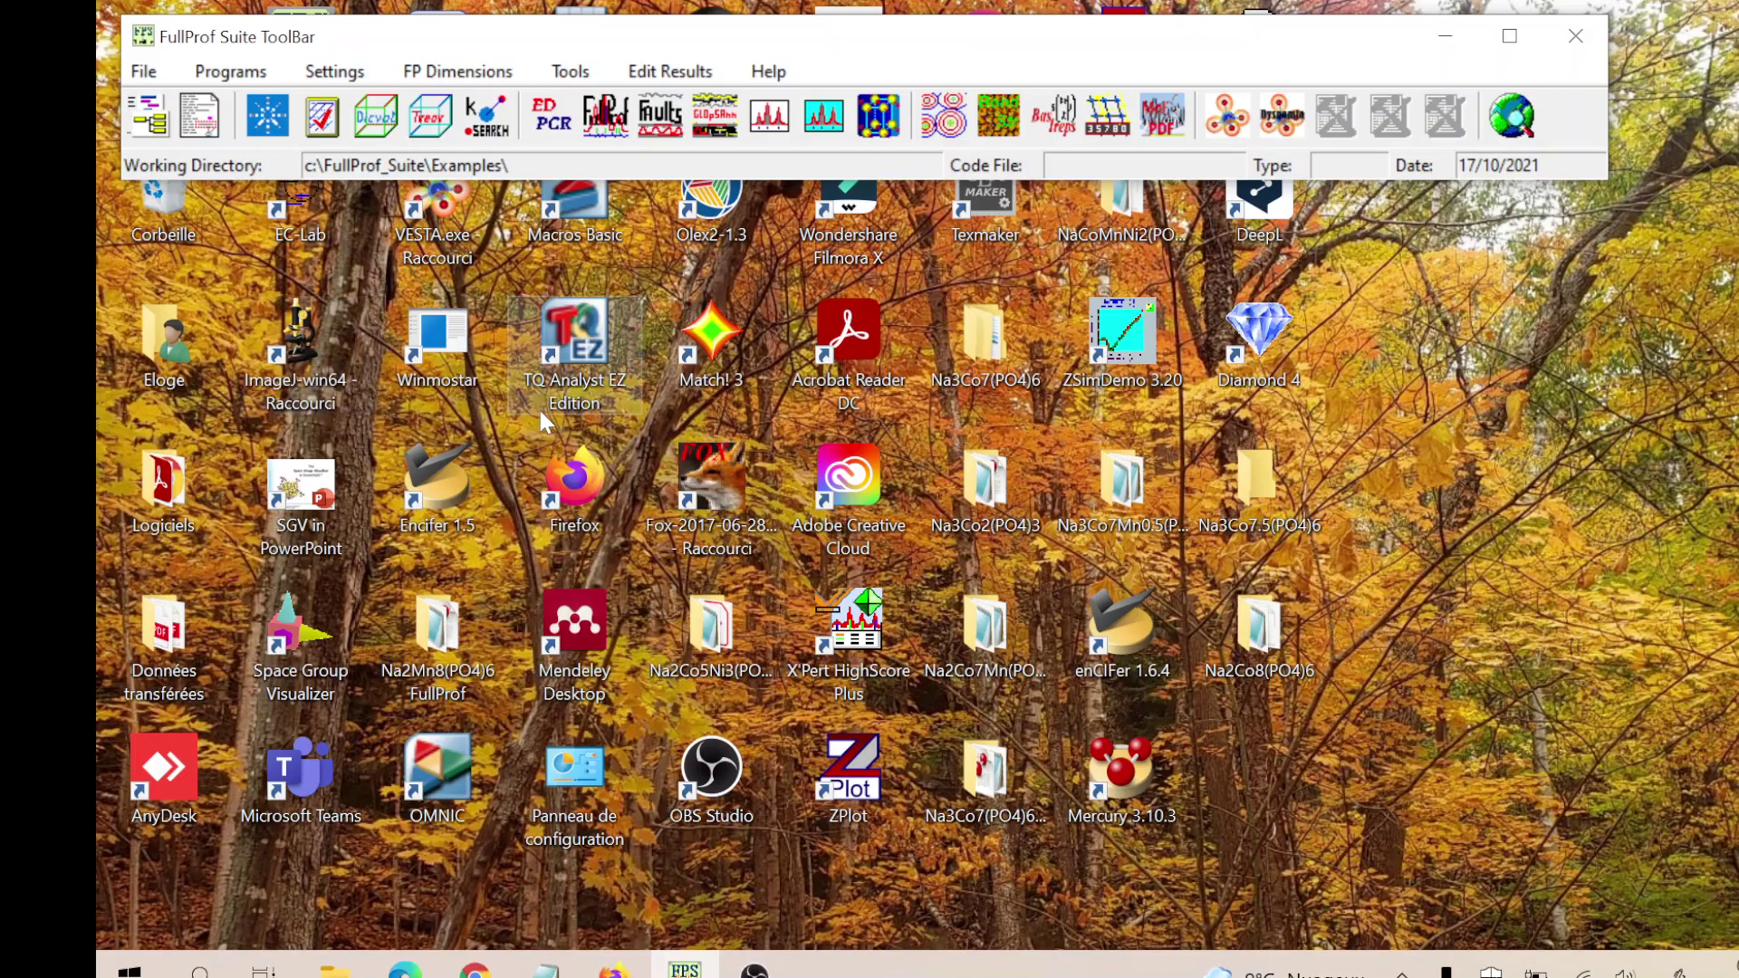
- Open the PCR editor and load Na3Co7(PO4)6F_900_4H.pcr from the TEST subfolder of the desktop's Na3Co7(PO4)6F_900_4H folder
left_click(538, 133)
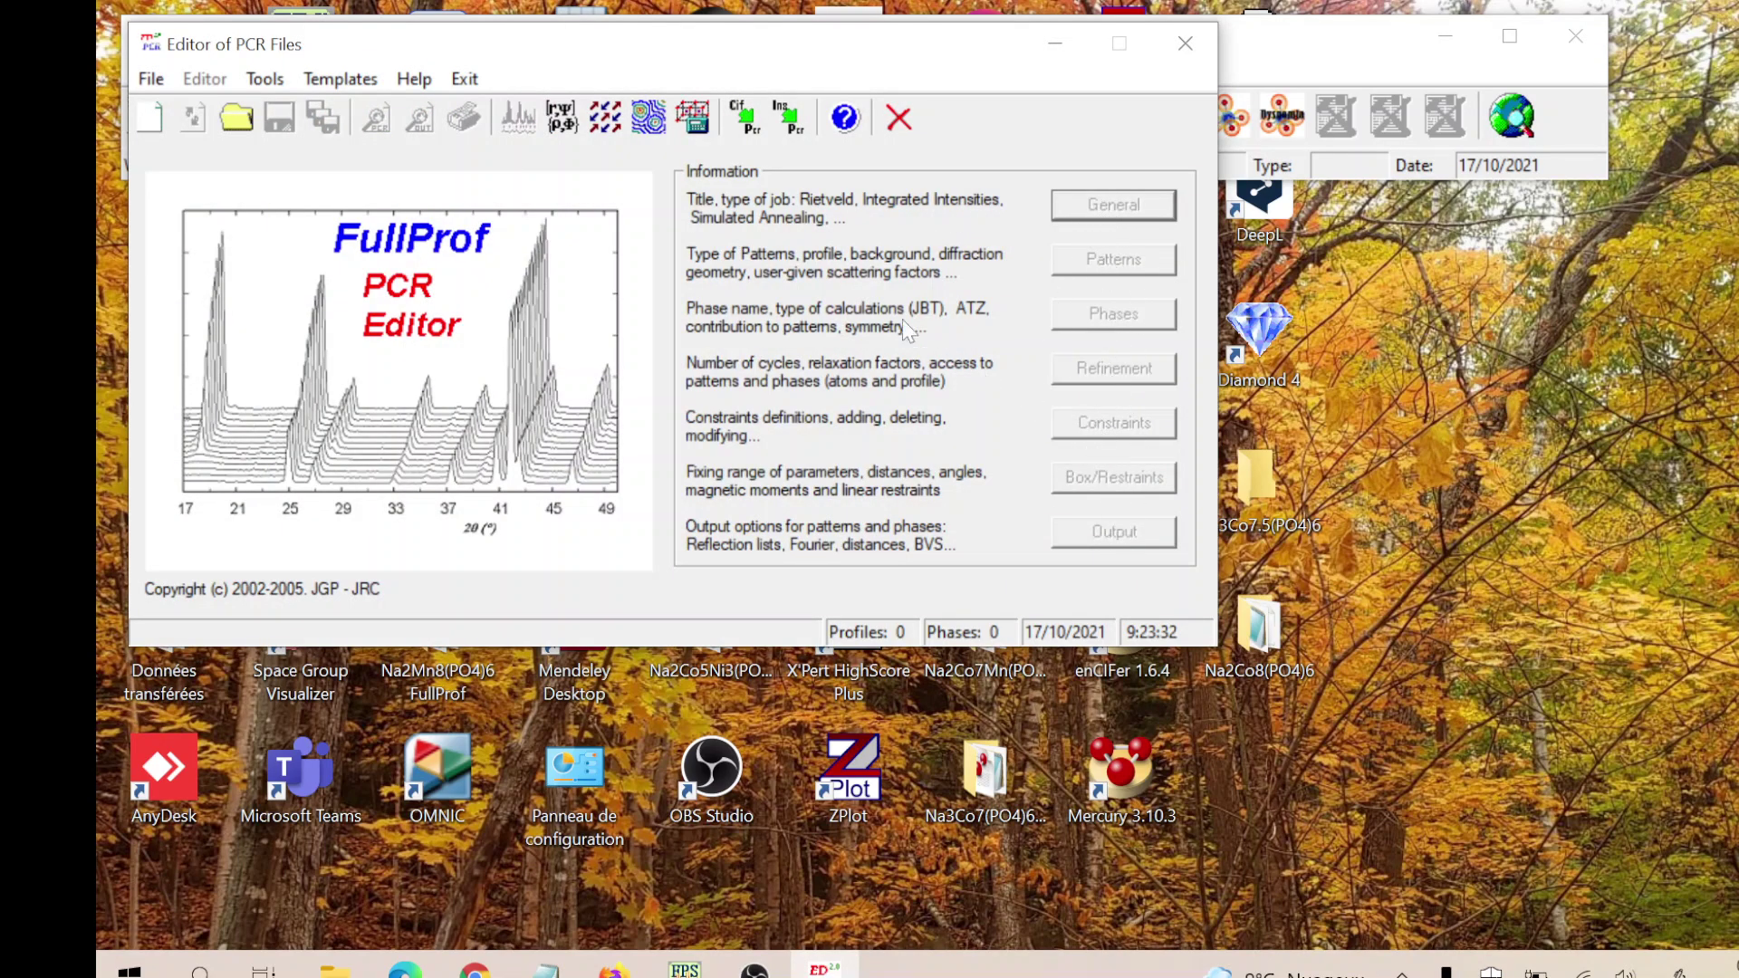
left_click(235, 120)
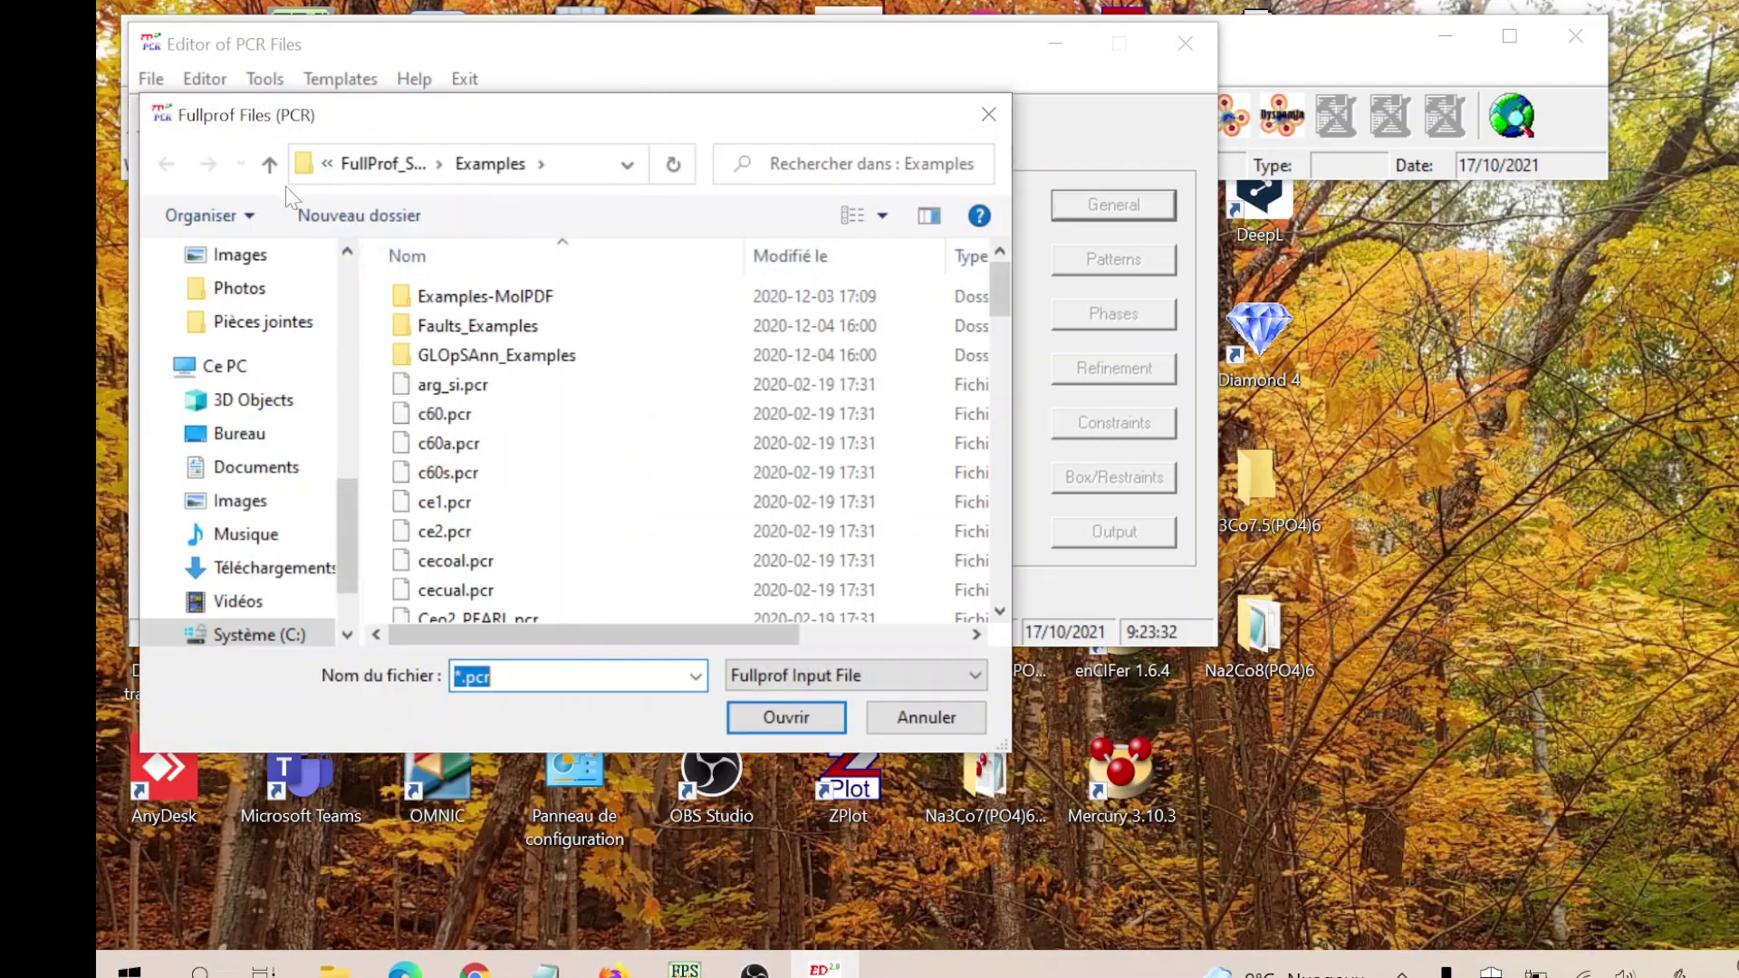
left_click_drag(339, 512, 333, 361)
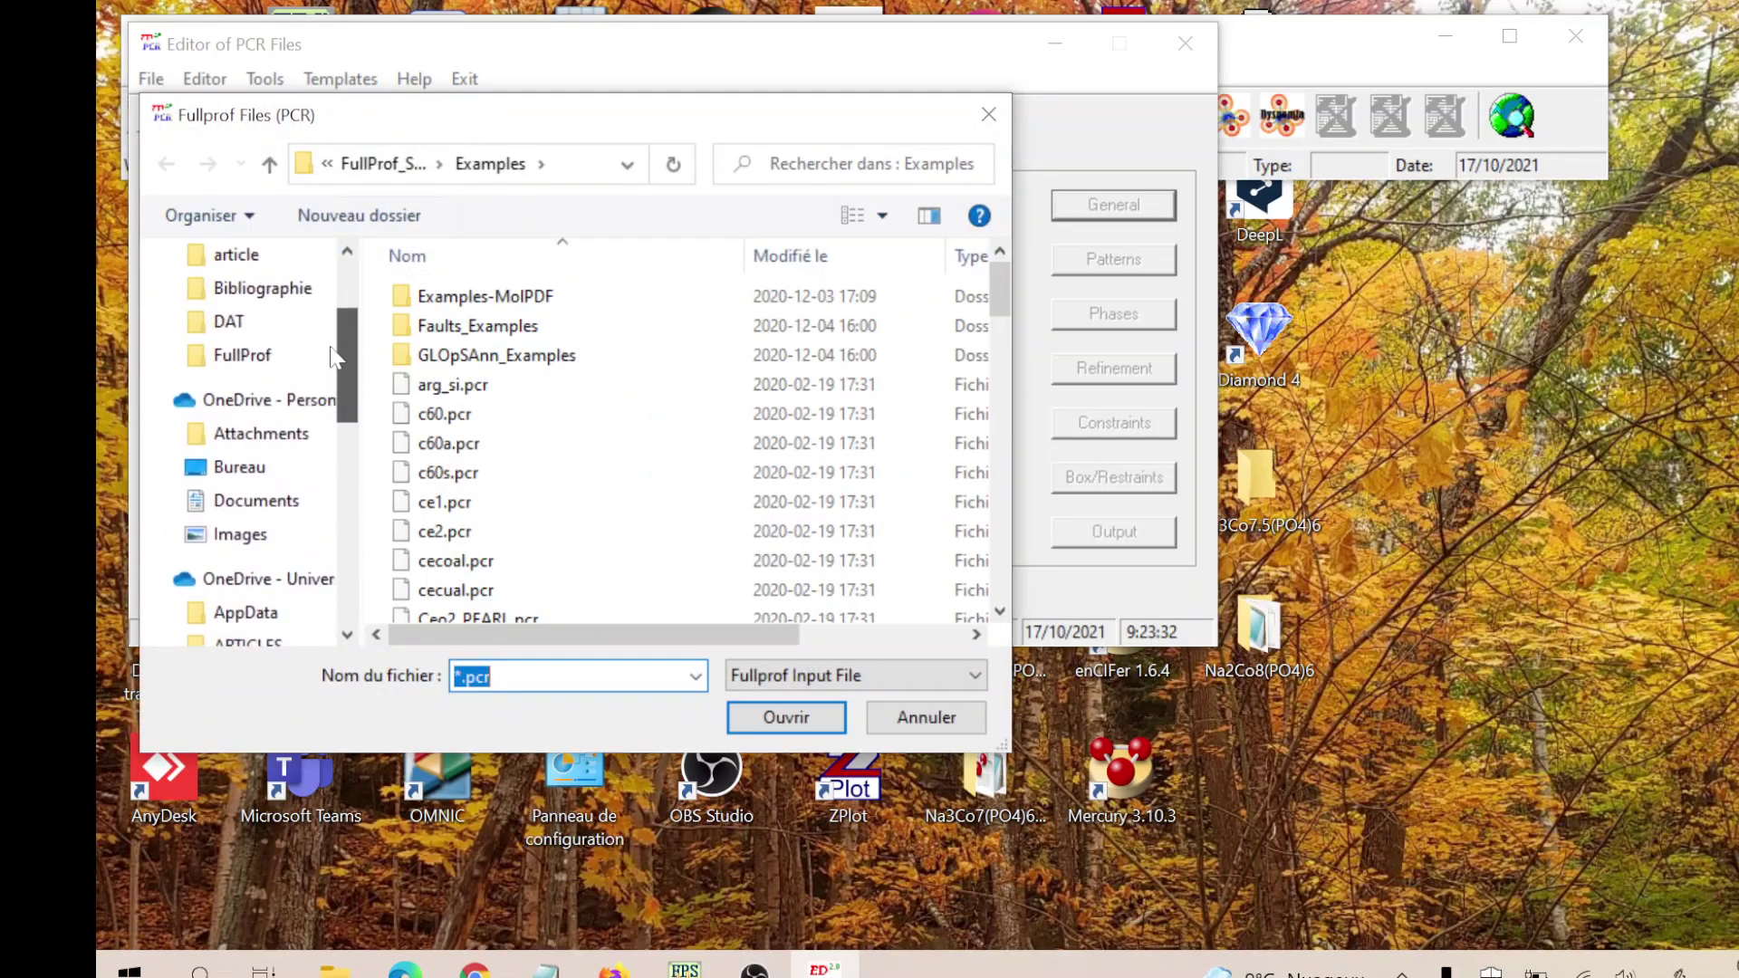
left_click(245, 354)
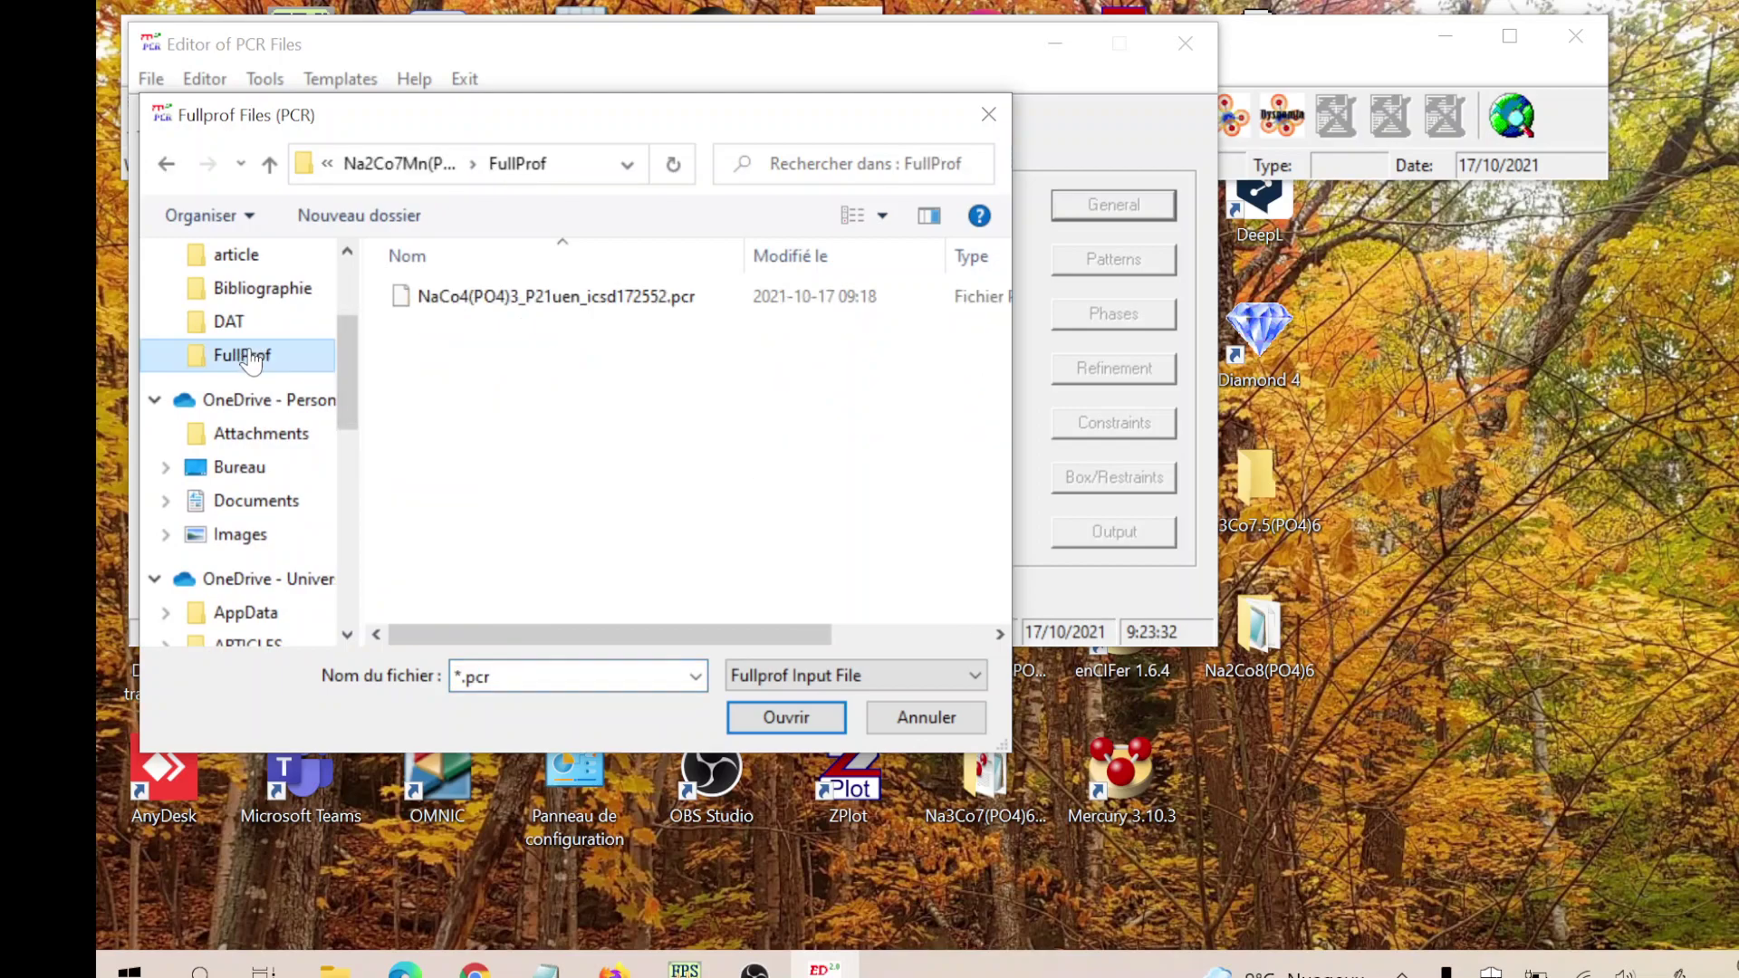
left_click(398, 164)
left_click(365, 164)
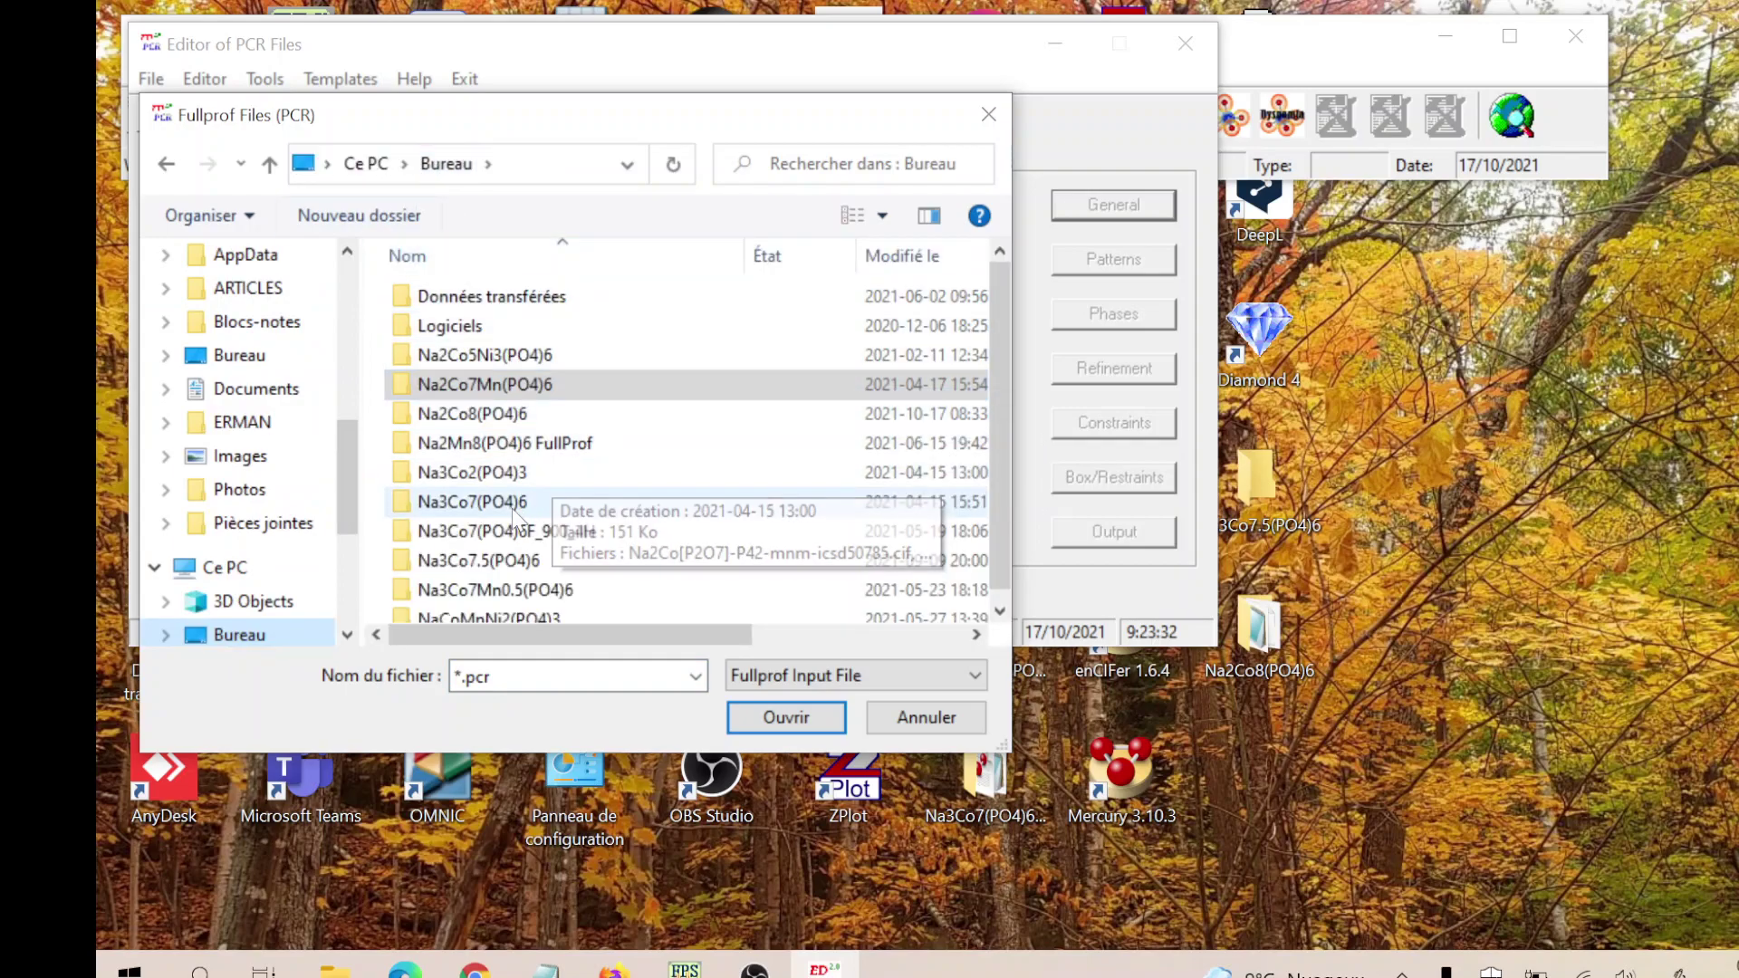
scroll(538, 568, "down", 1)
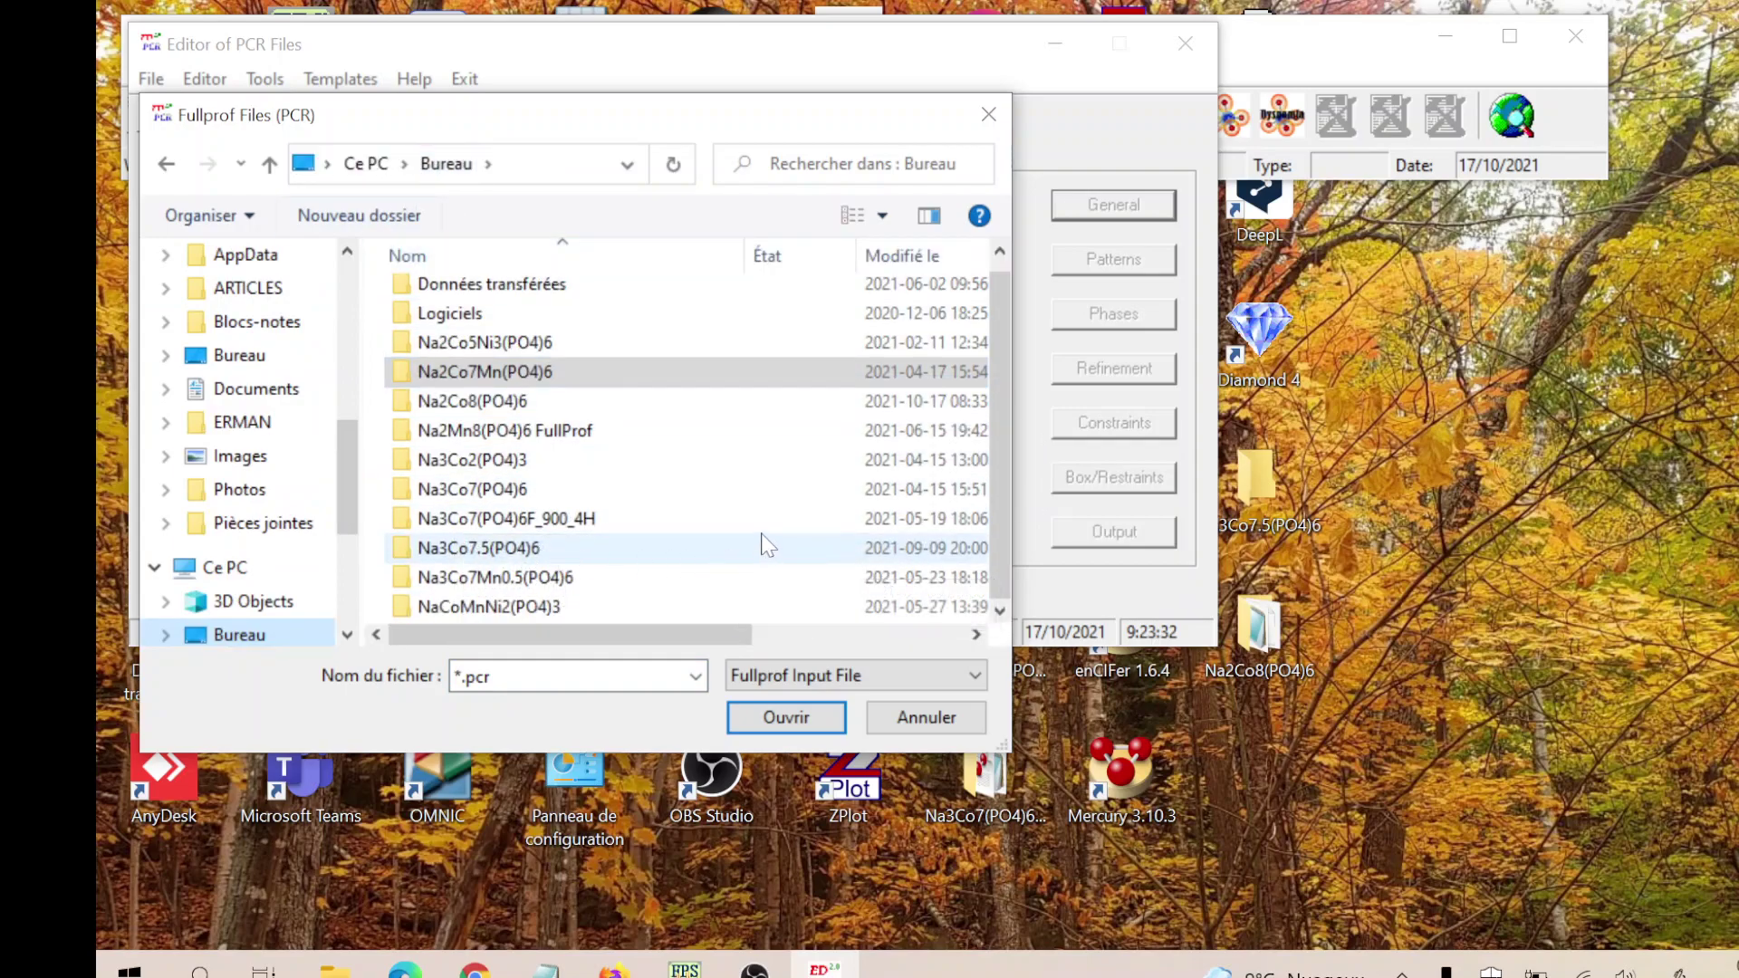
double_click(475, 518)
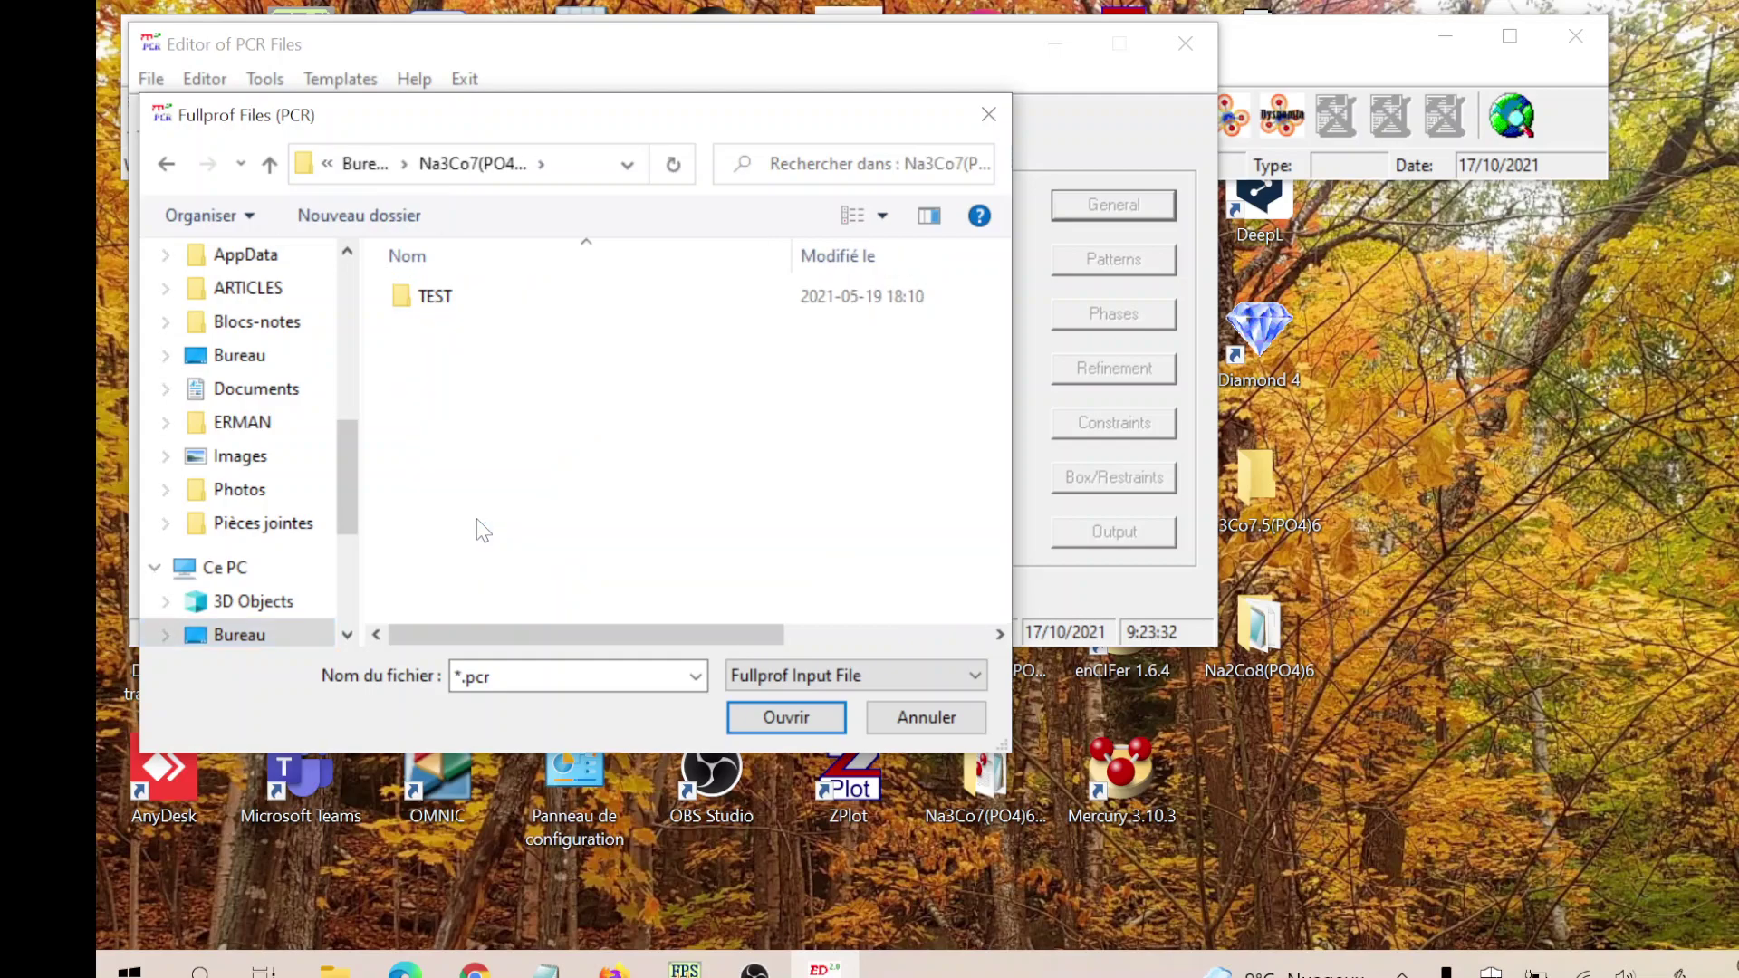
double_click(433, 297)
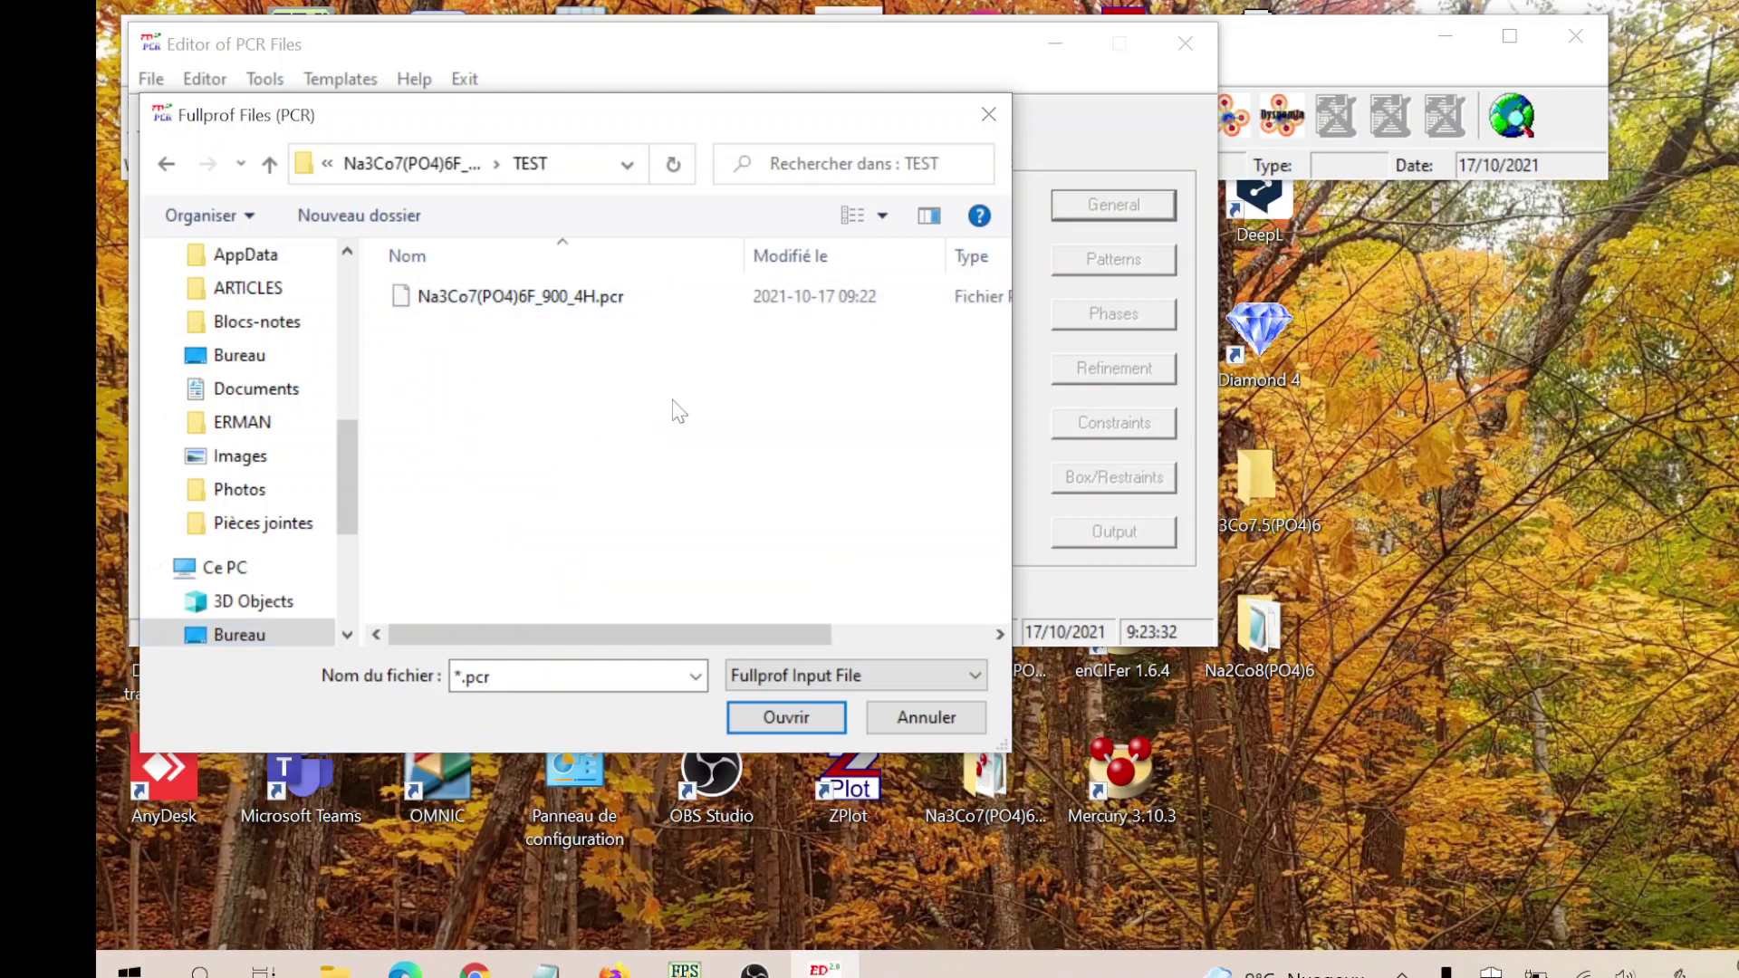
left_click(534, 302)
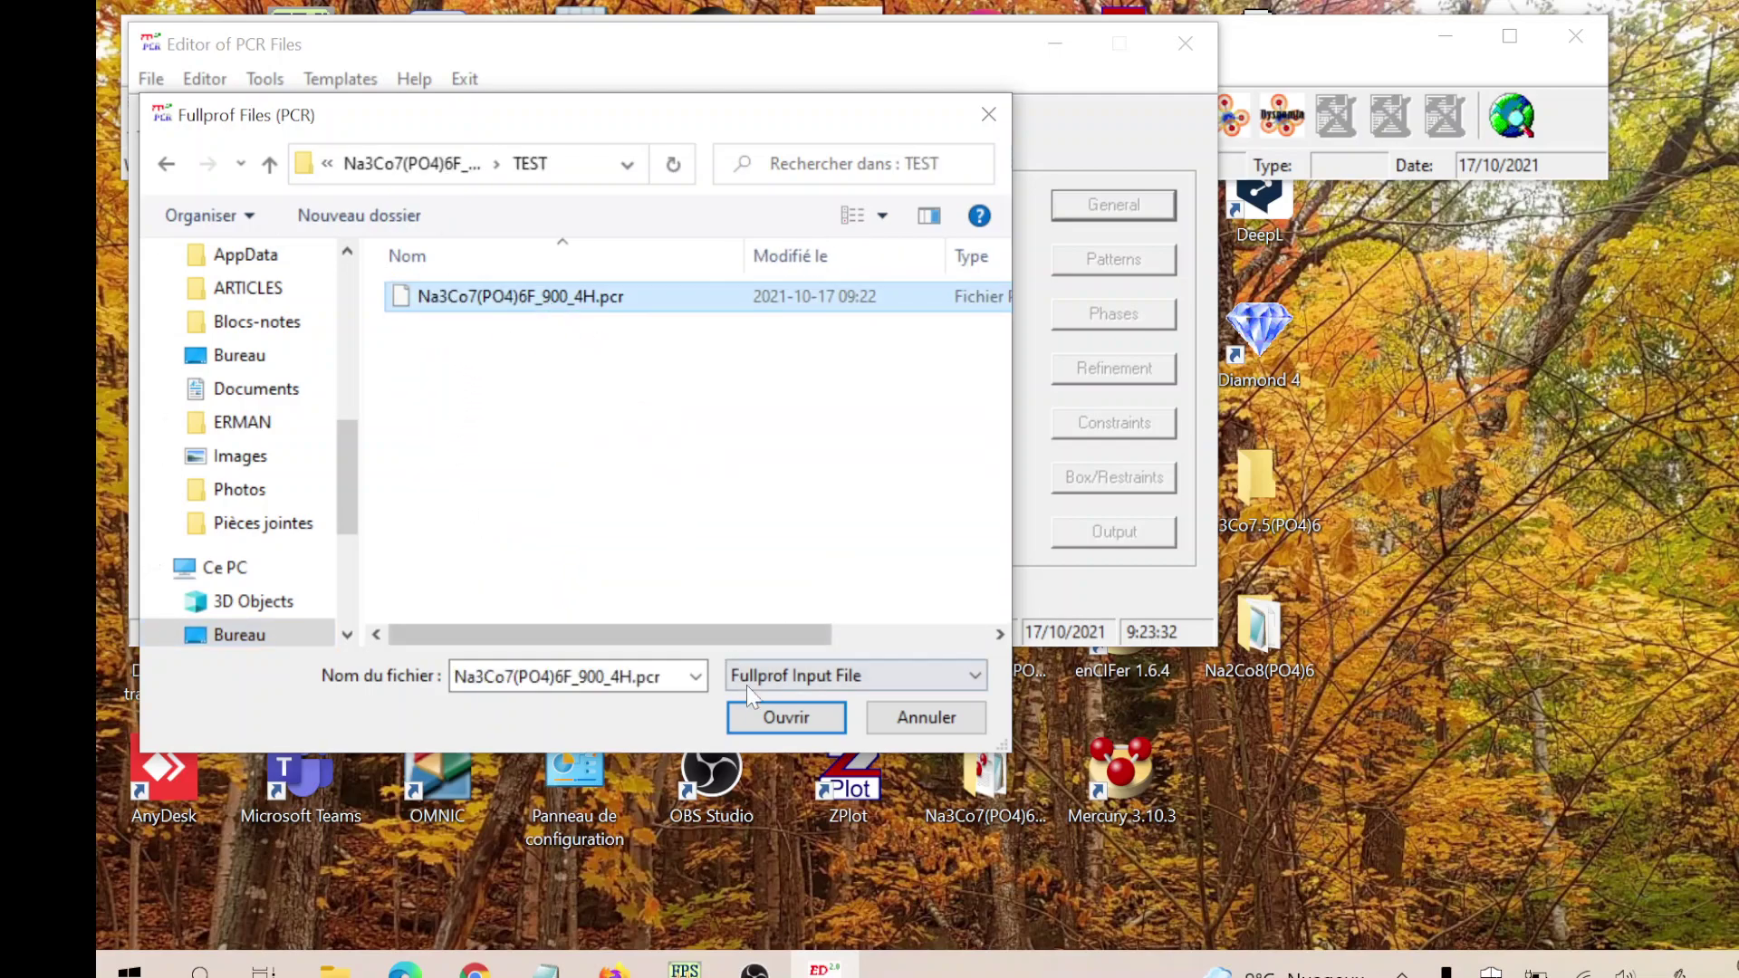
left_click(784, 717)
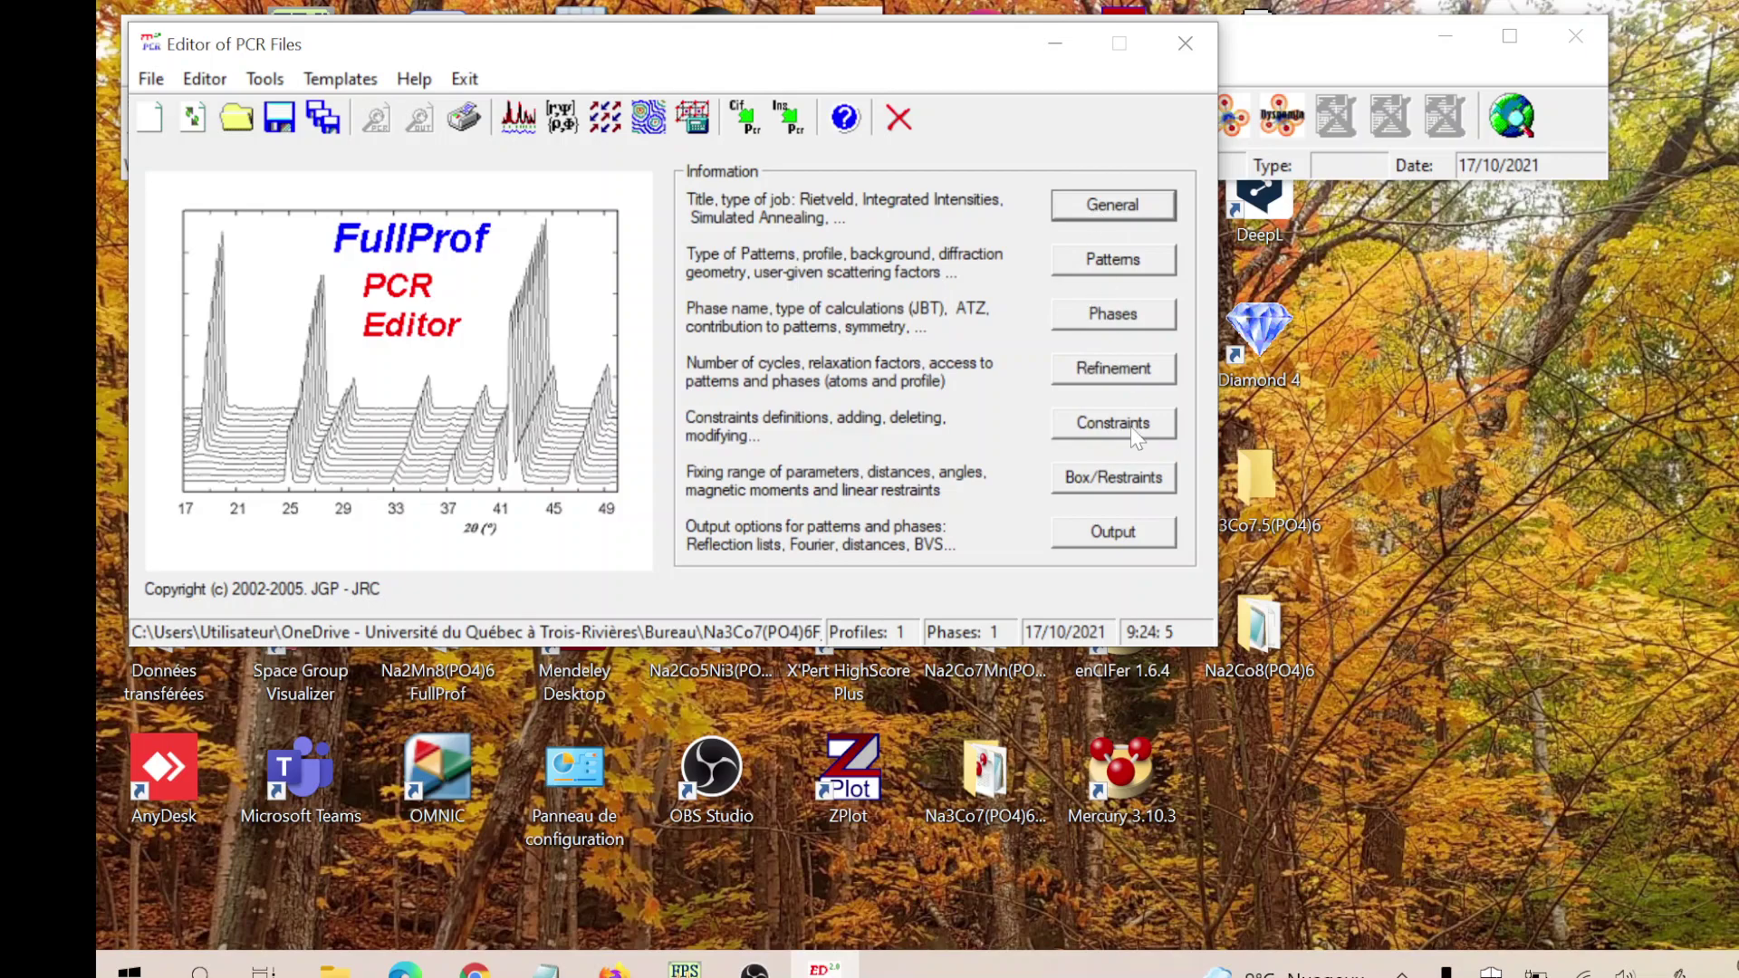
- Review the job title and calculation type in the PCR file's general information
left_click(1127, 213)
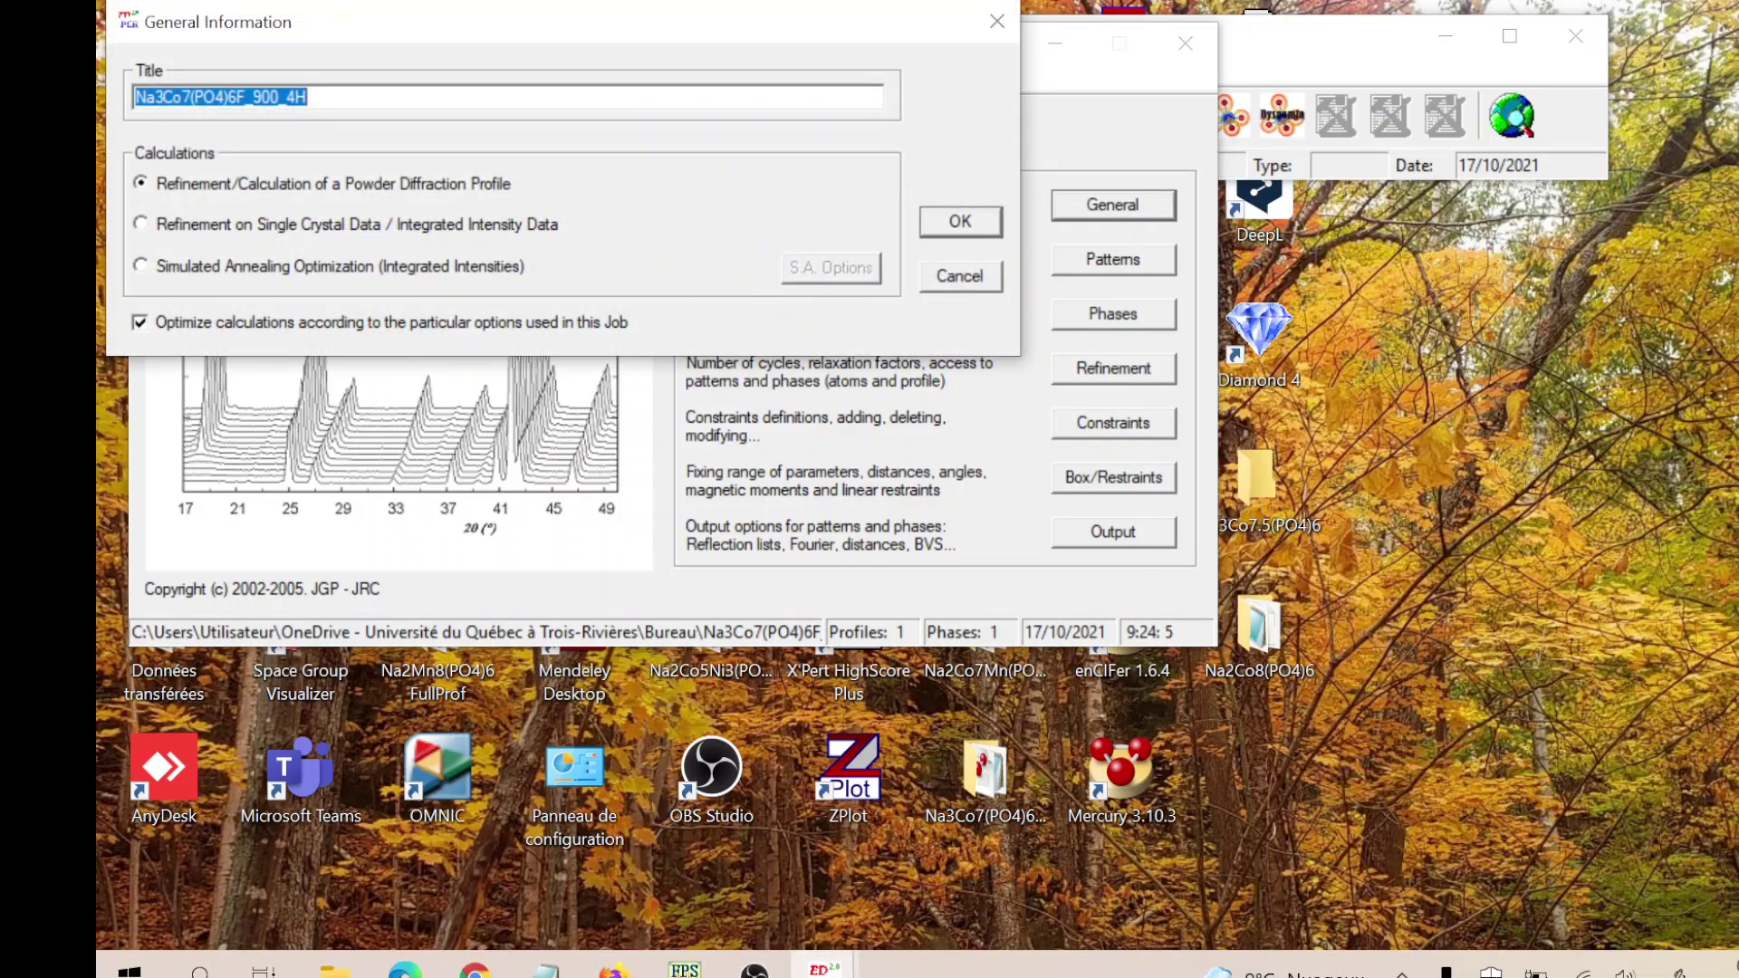
left_click(296, 97)
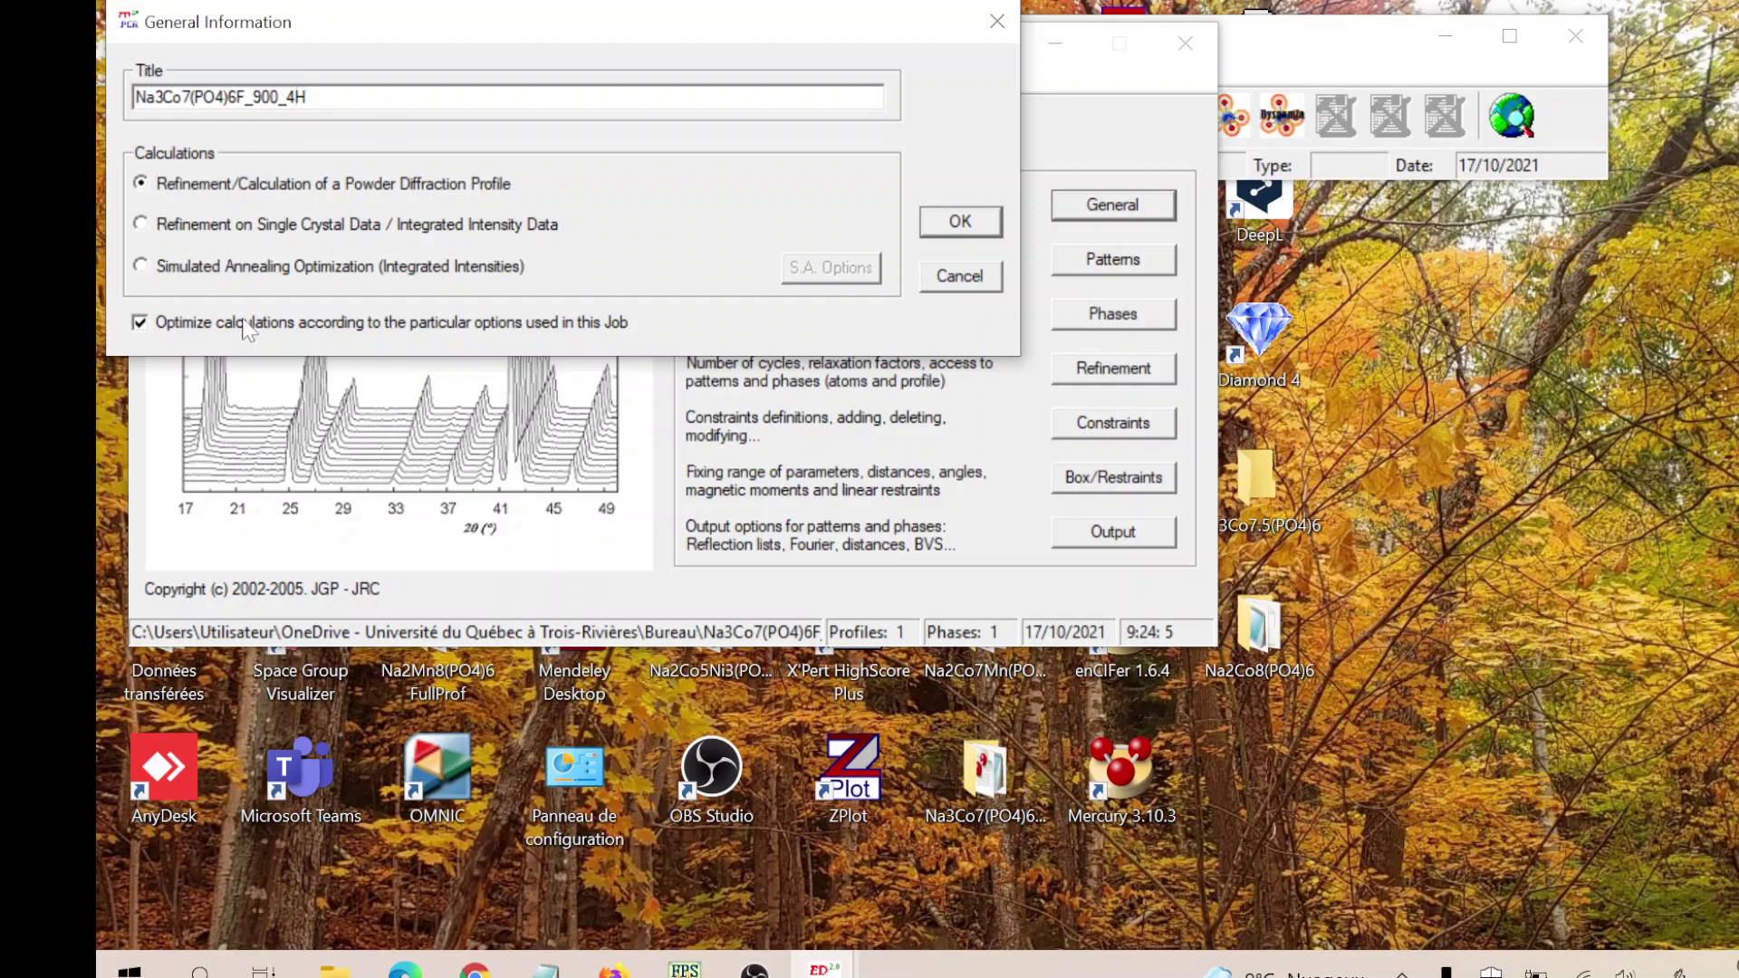
left_click(960, 222)
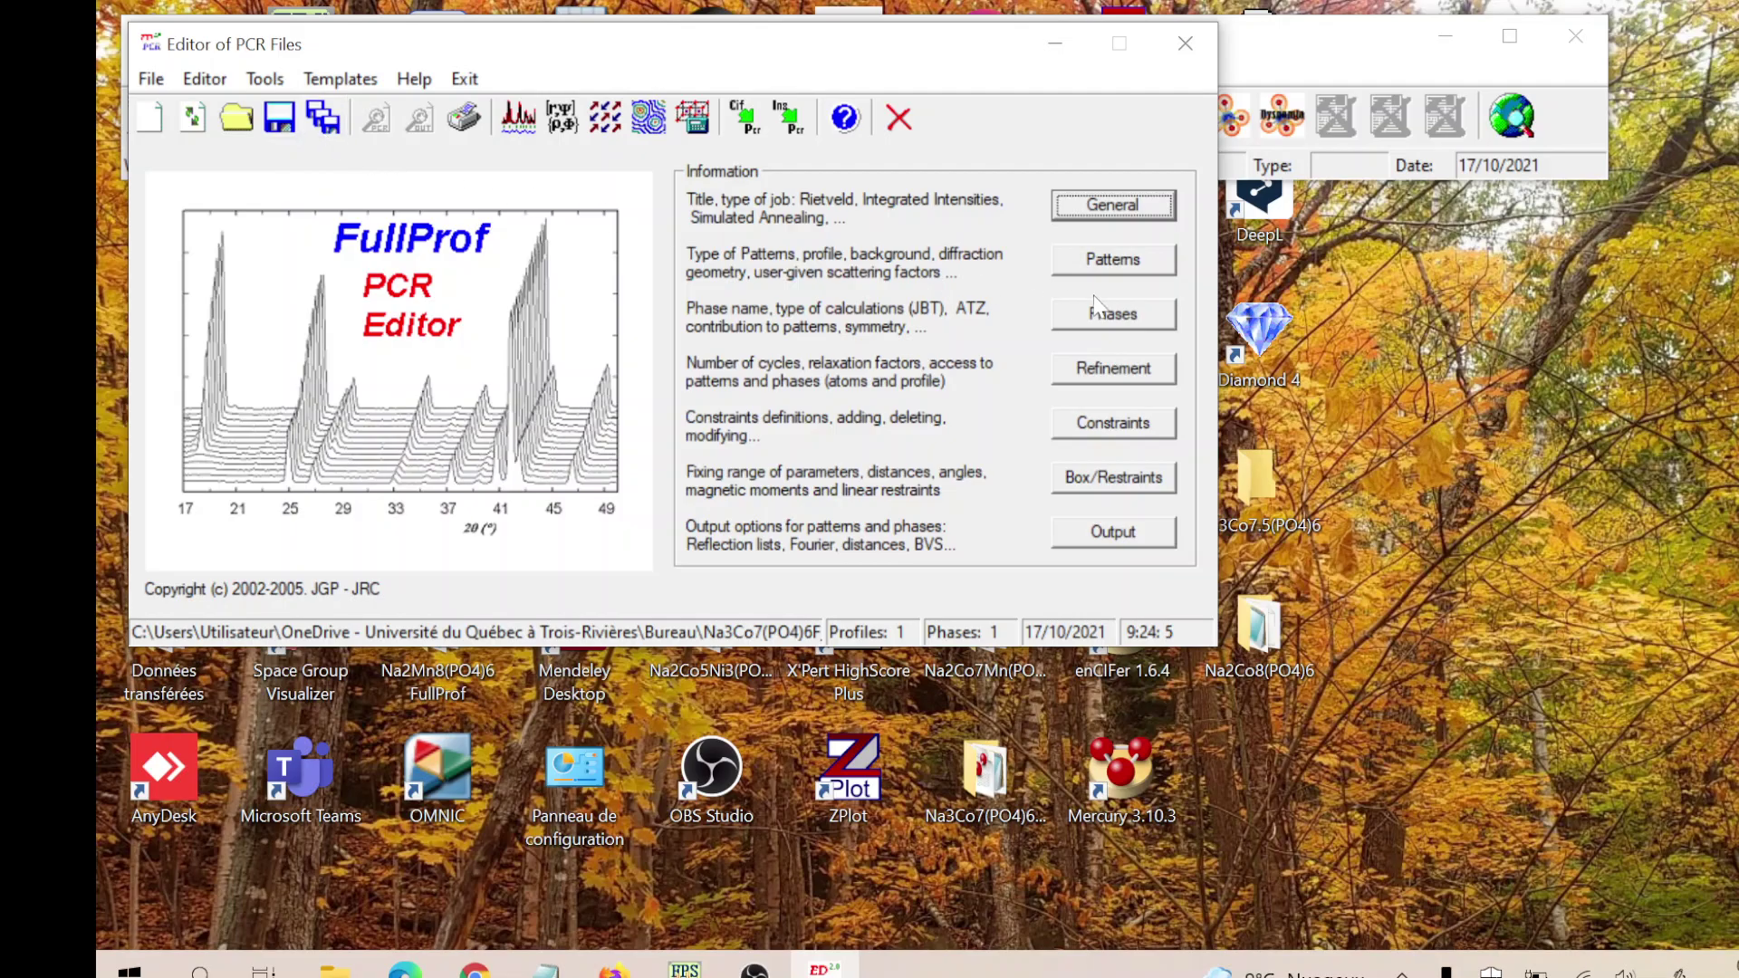
- Review the pattern's data file format, radiation and wavelength, peak shape and range, and background mode
left_click(1111, 263)
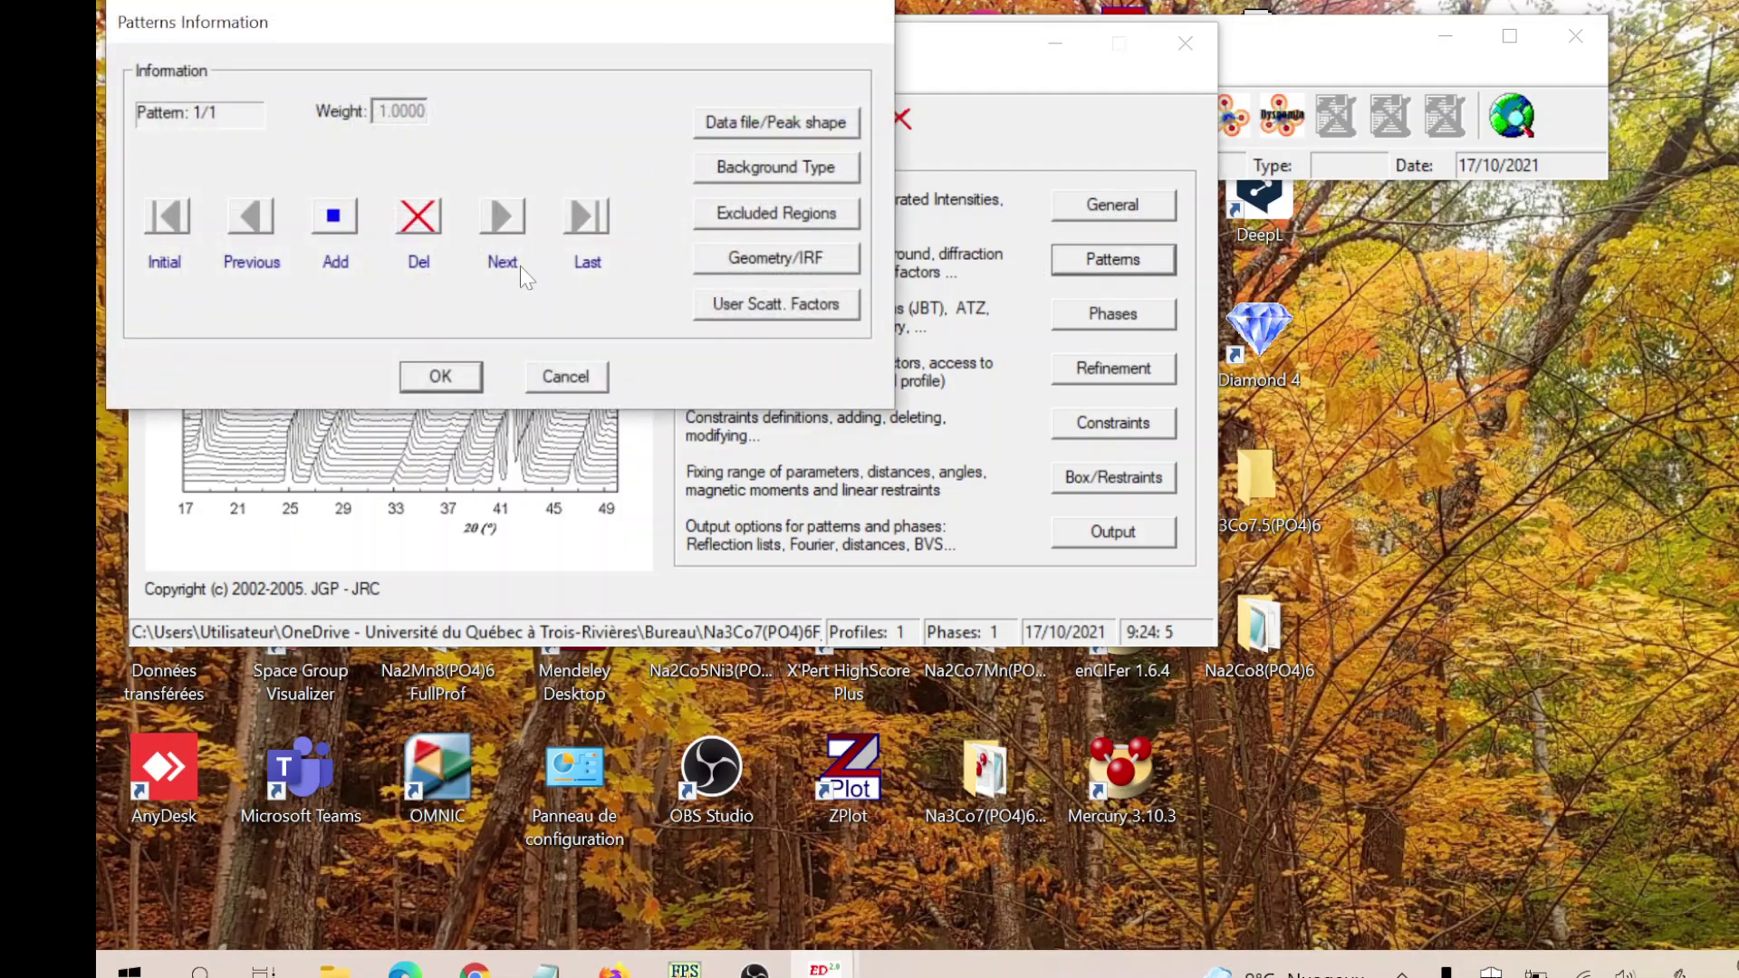
left_click(724, 126)
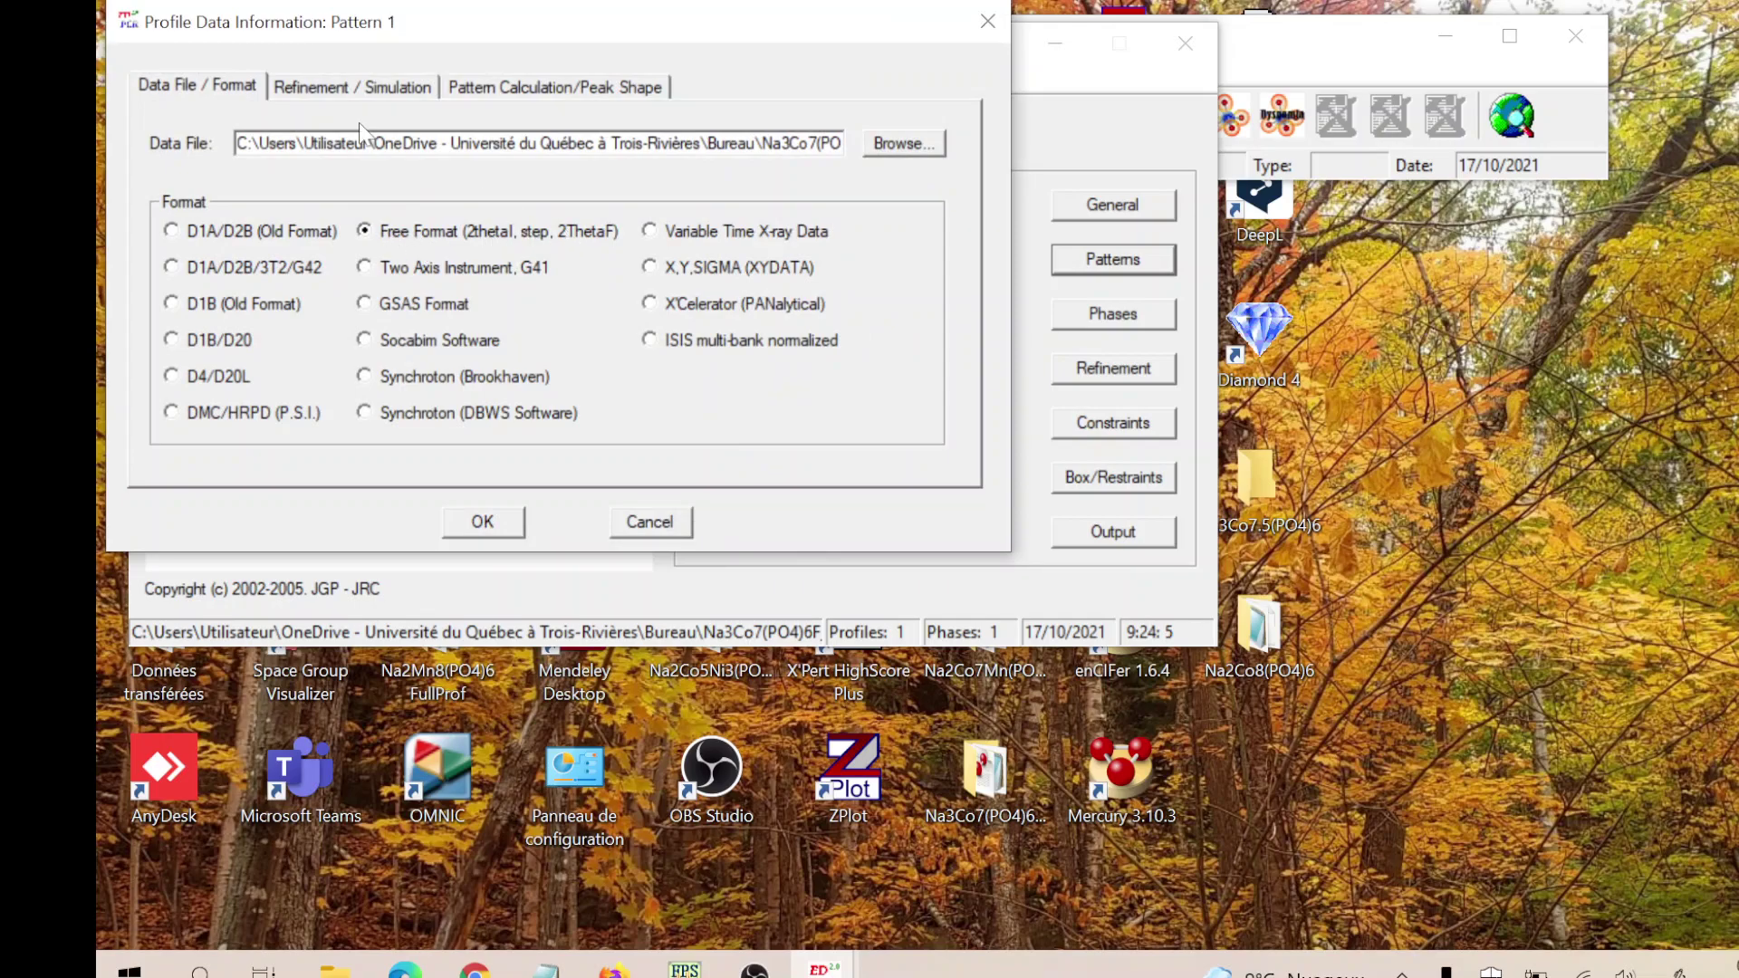
left_click(356, 85)
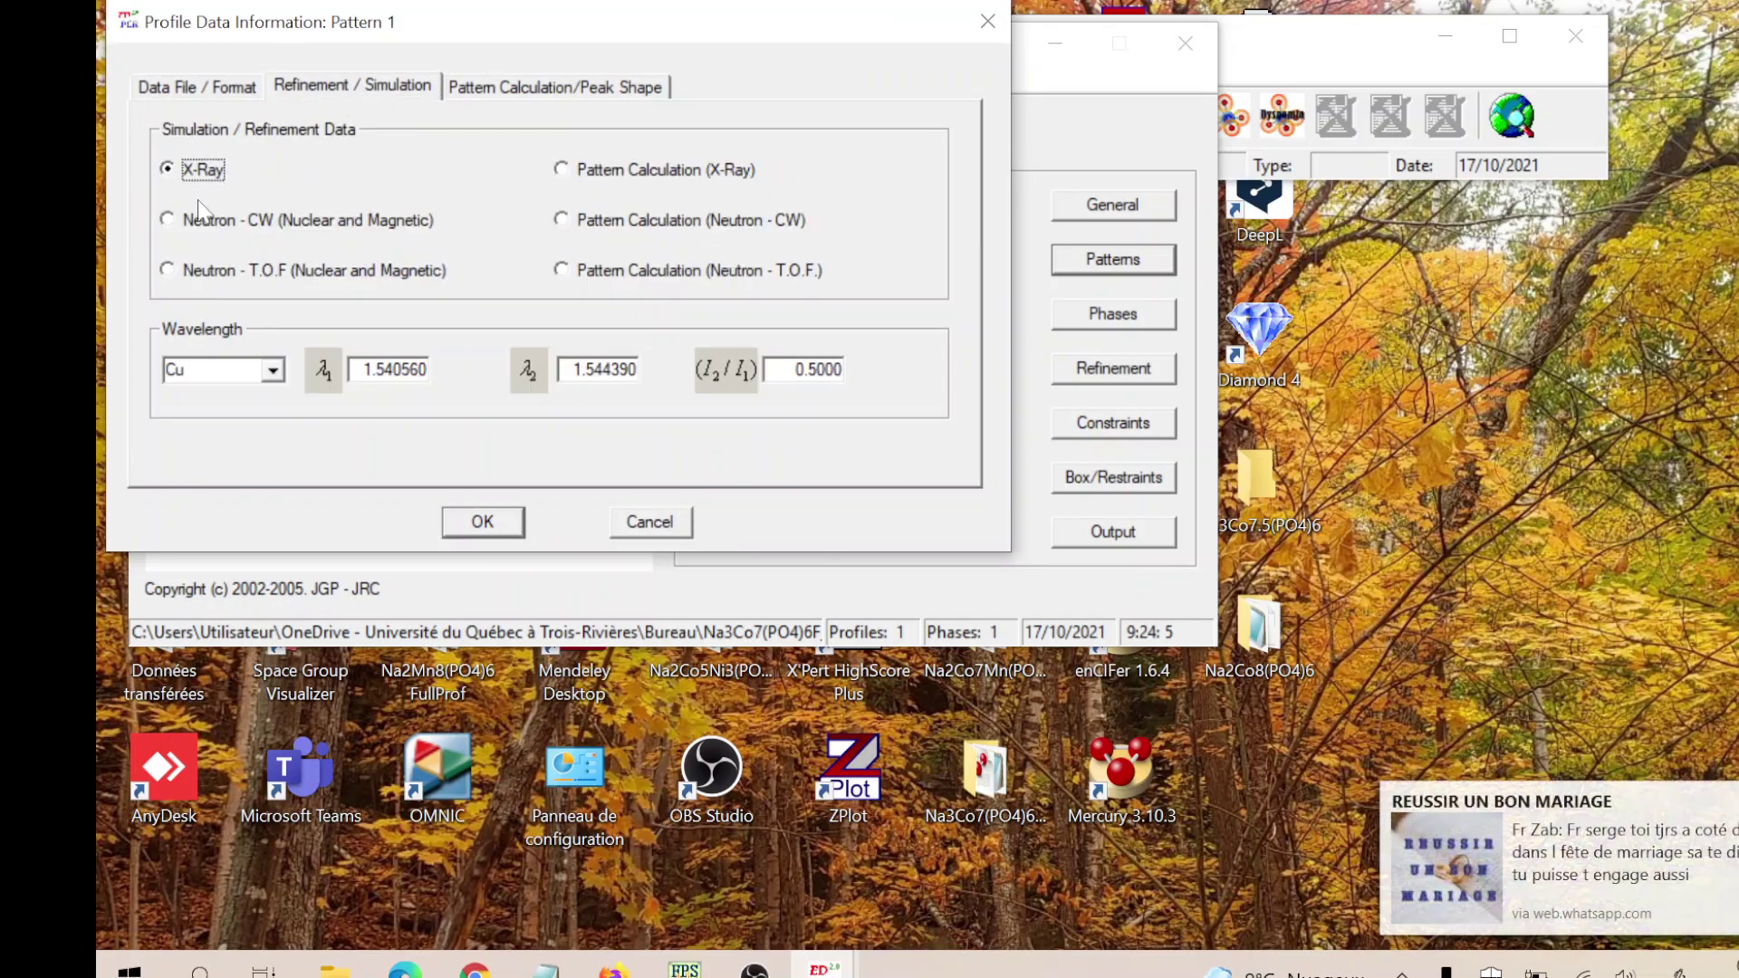
left_click(507, 95)
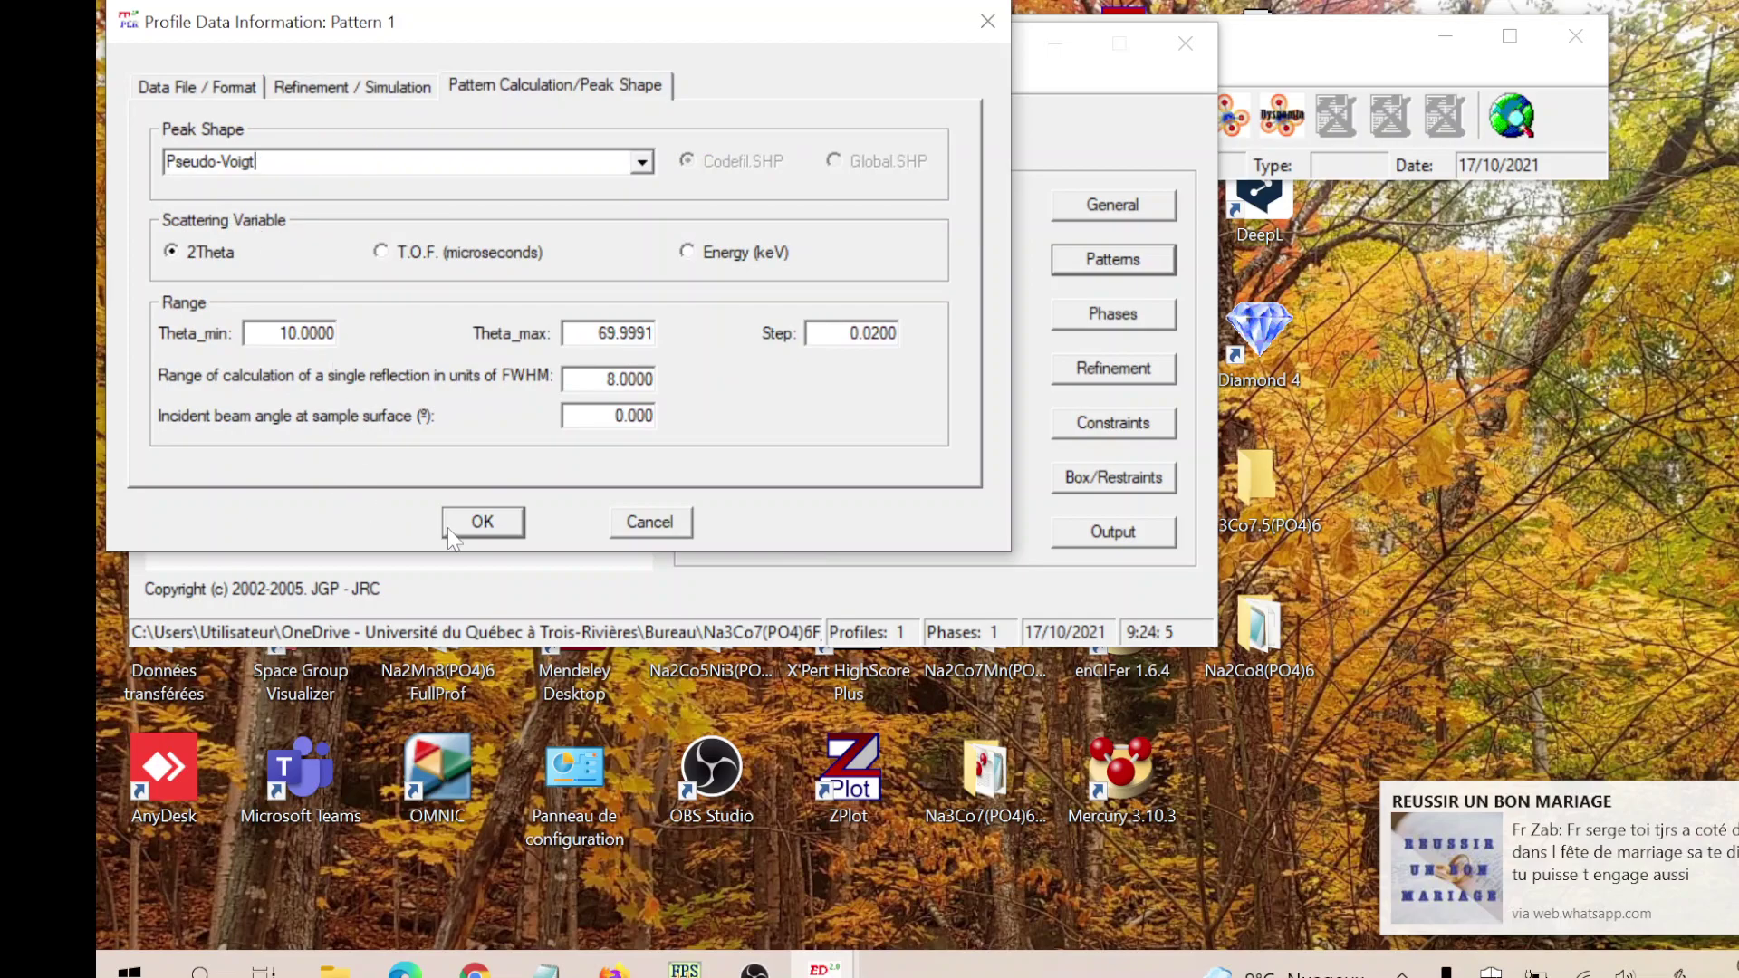
left_click(196, 87)
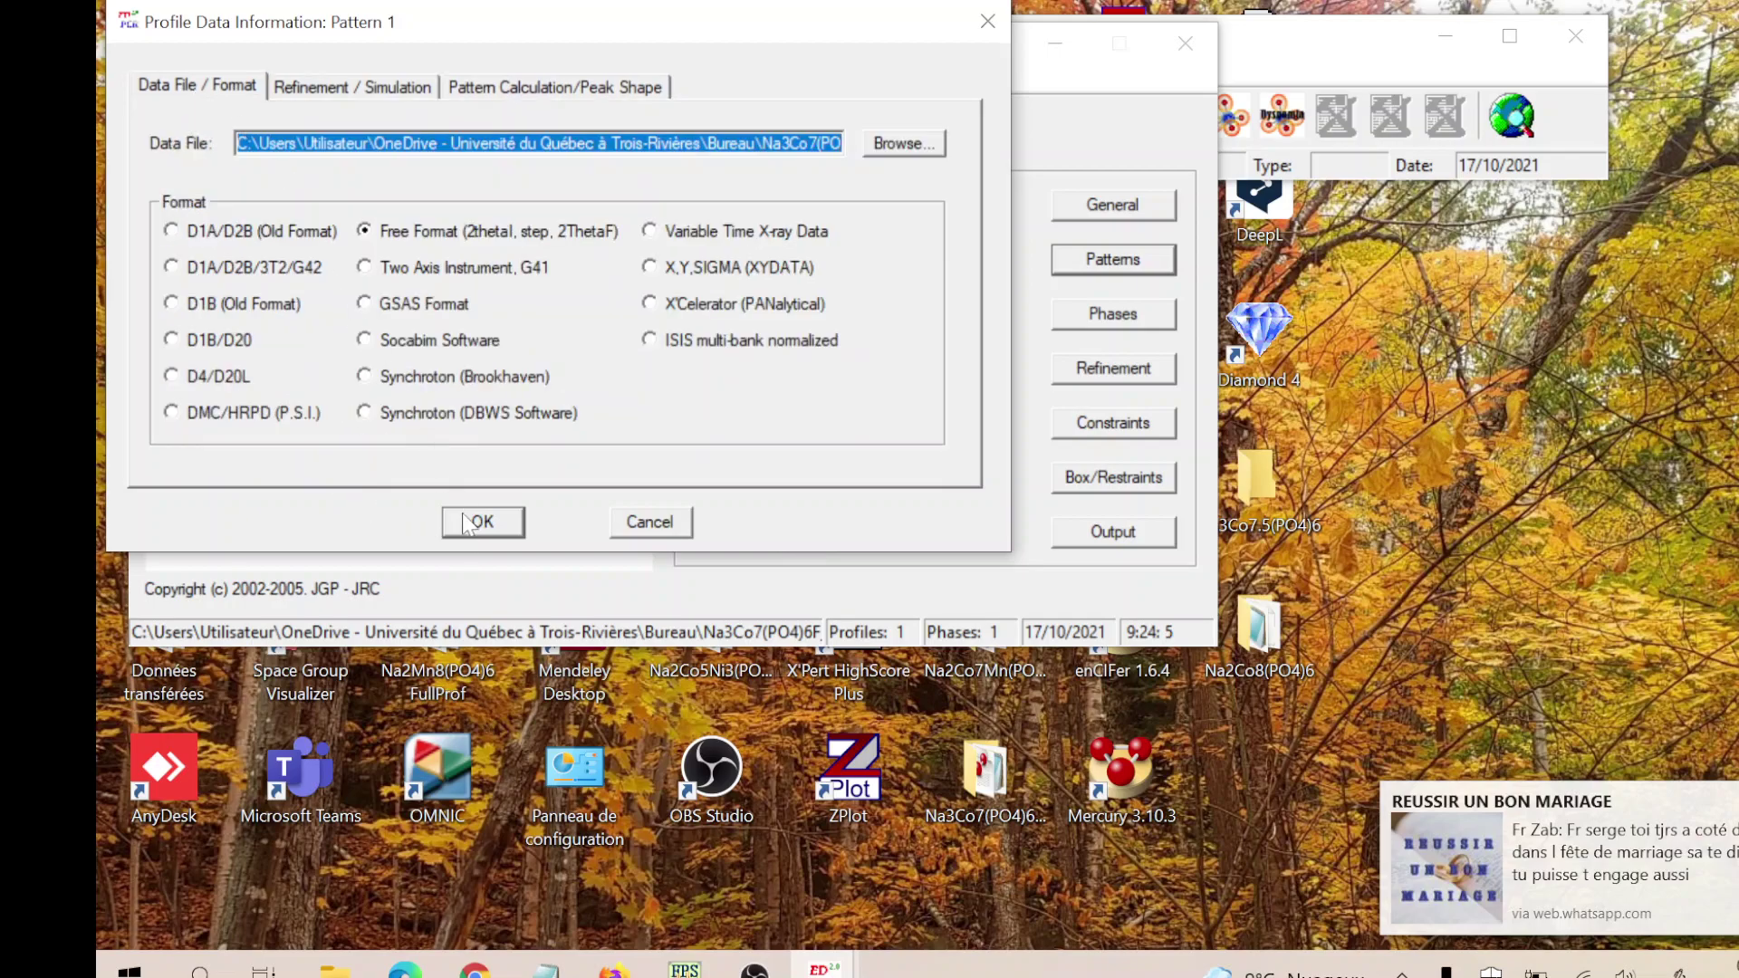
left_click(468, 524)
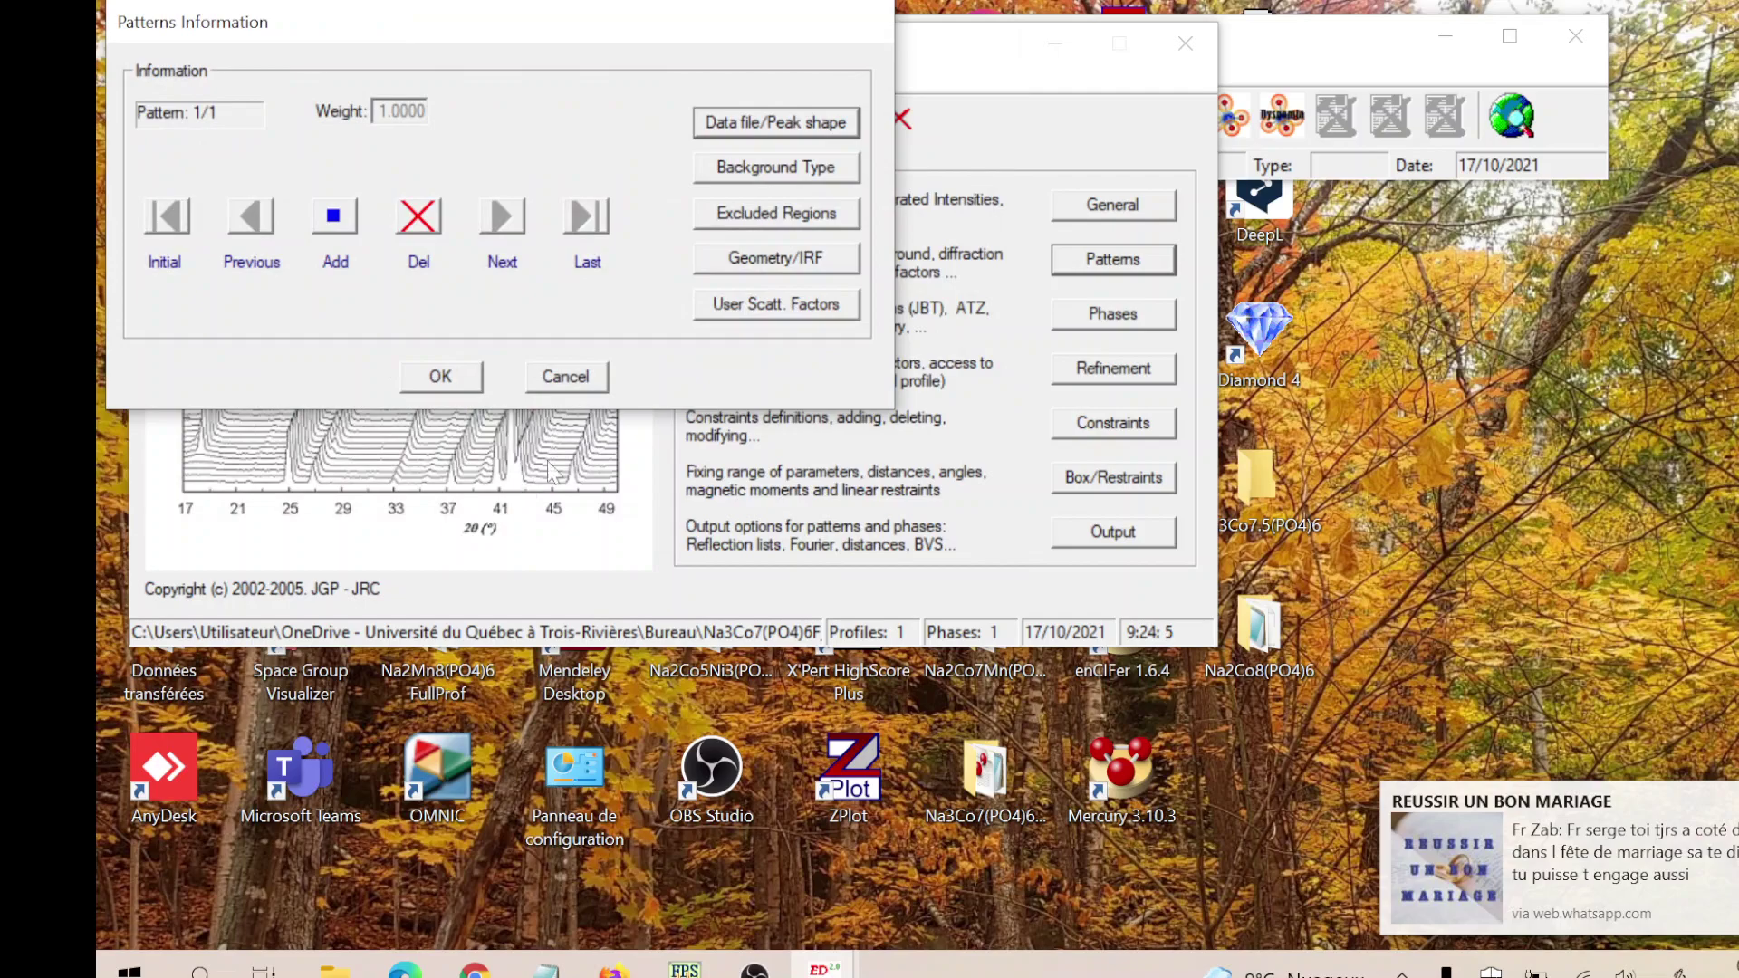
left_click(752, 179)
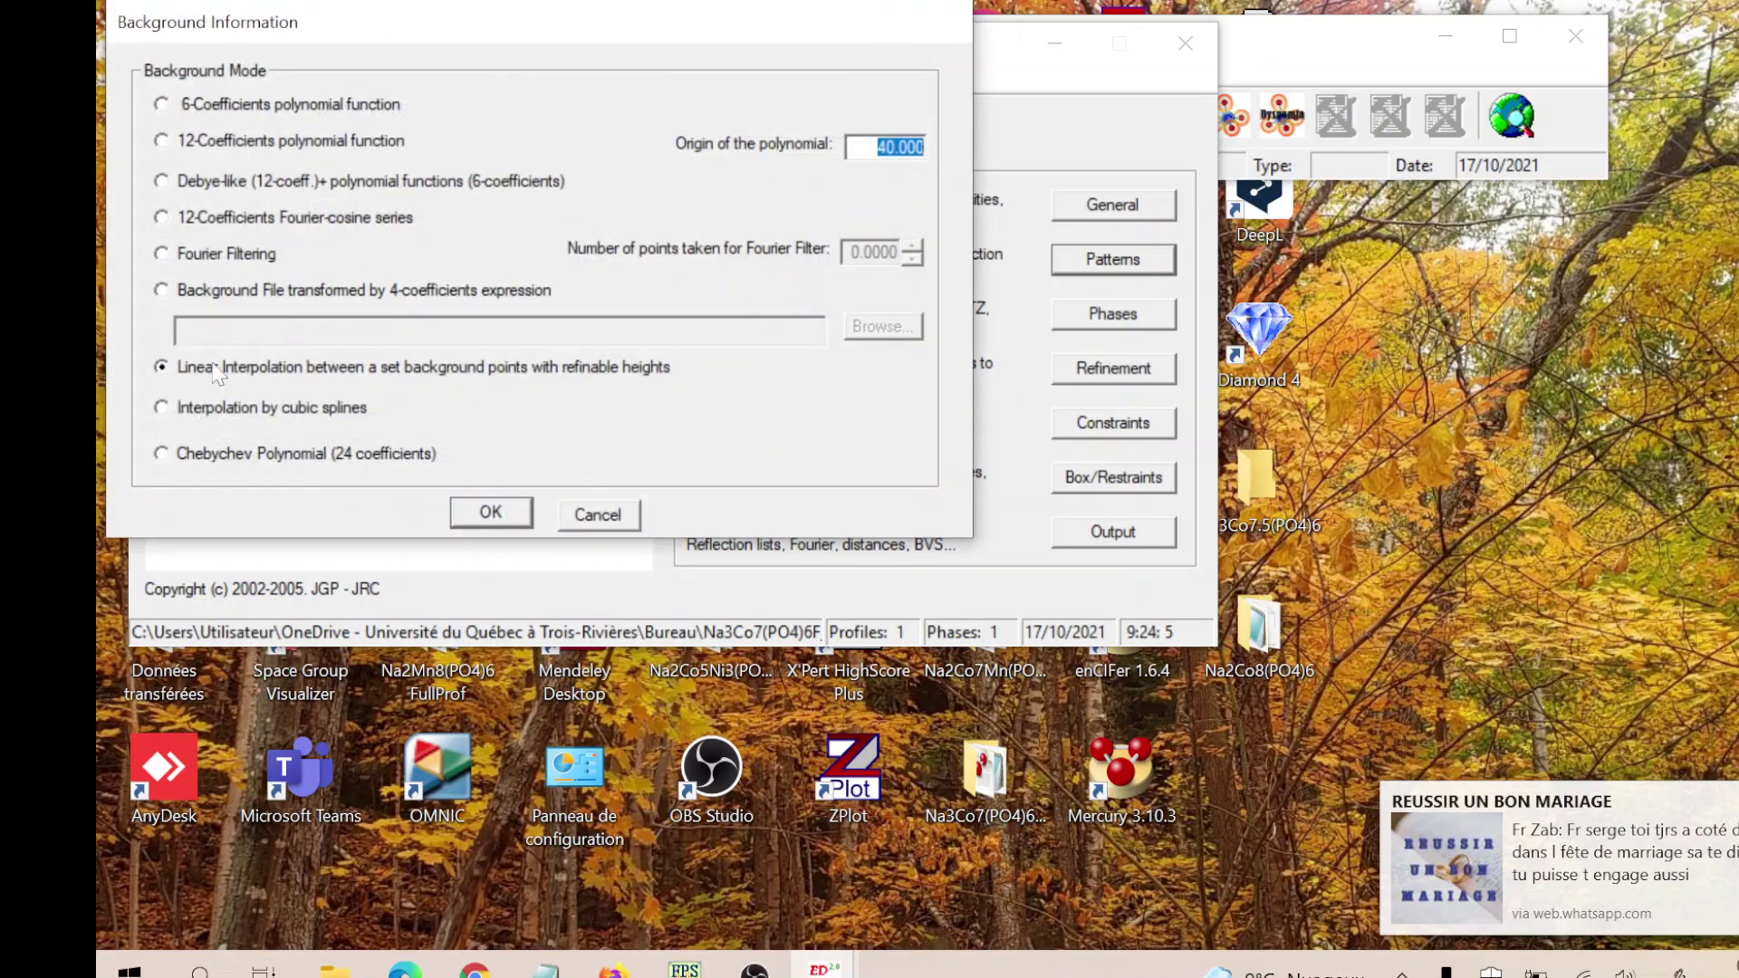
left_click(485, 514)
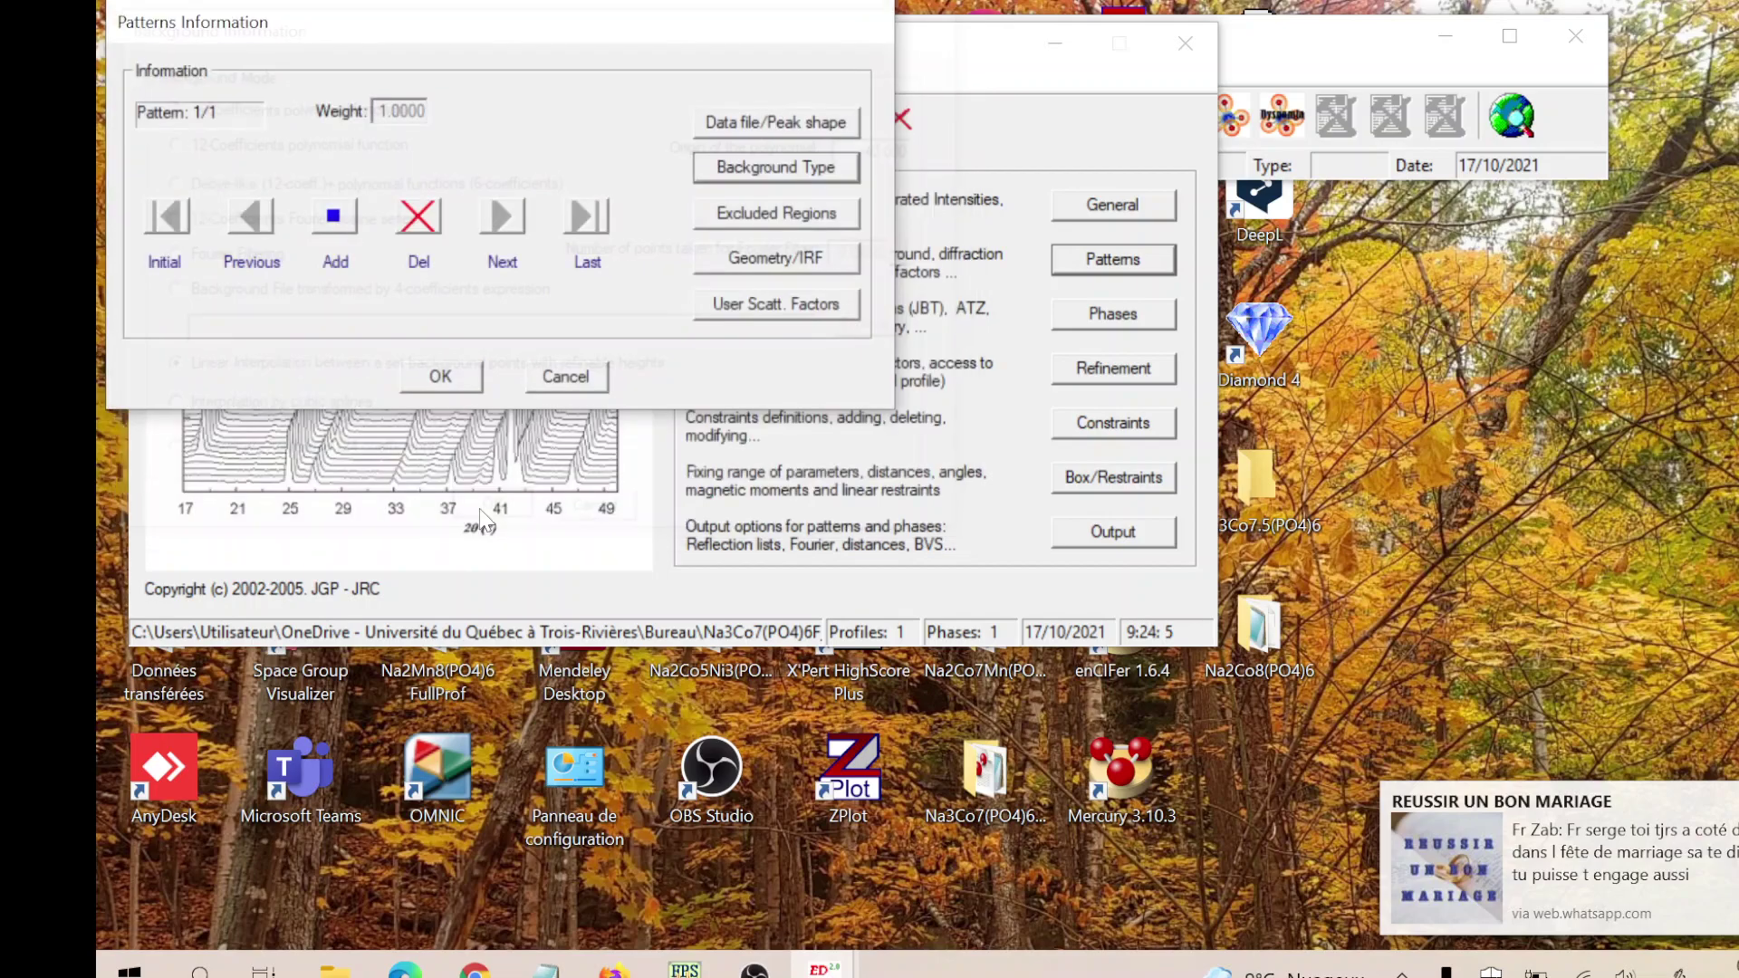
left_click(449, 376)
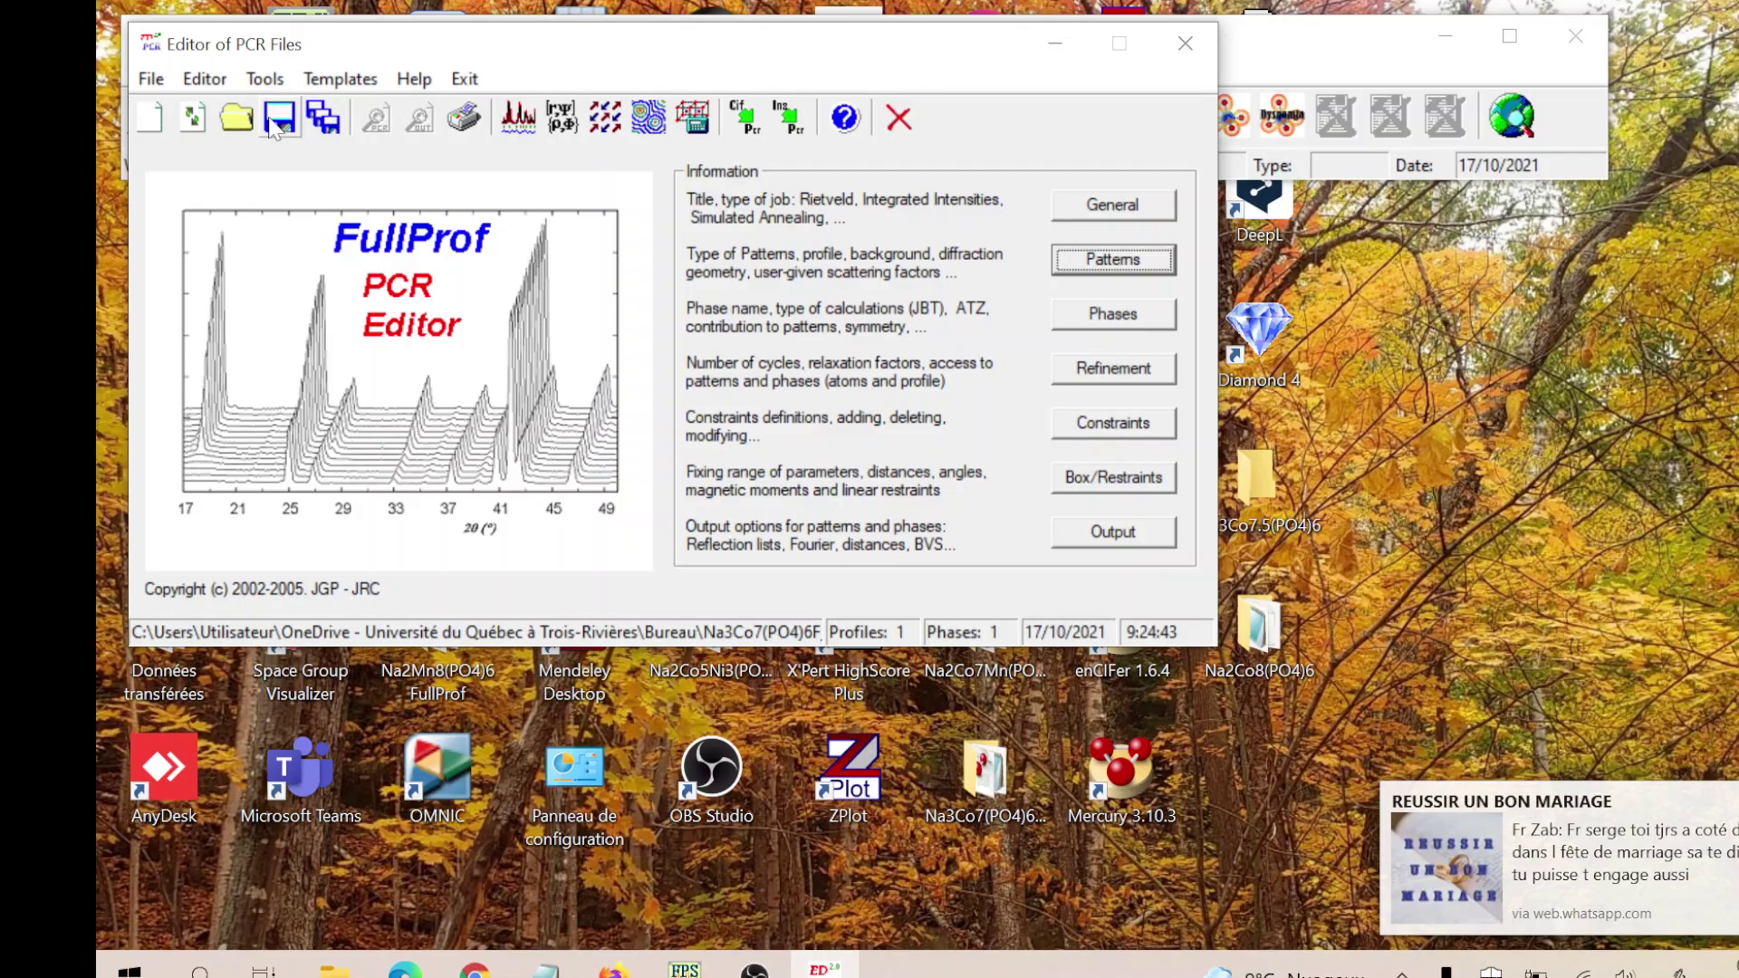
- Review phase 1's name and calculation method, its contribution to the pattern, and its space group symmetry
left_click(1096, 319)
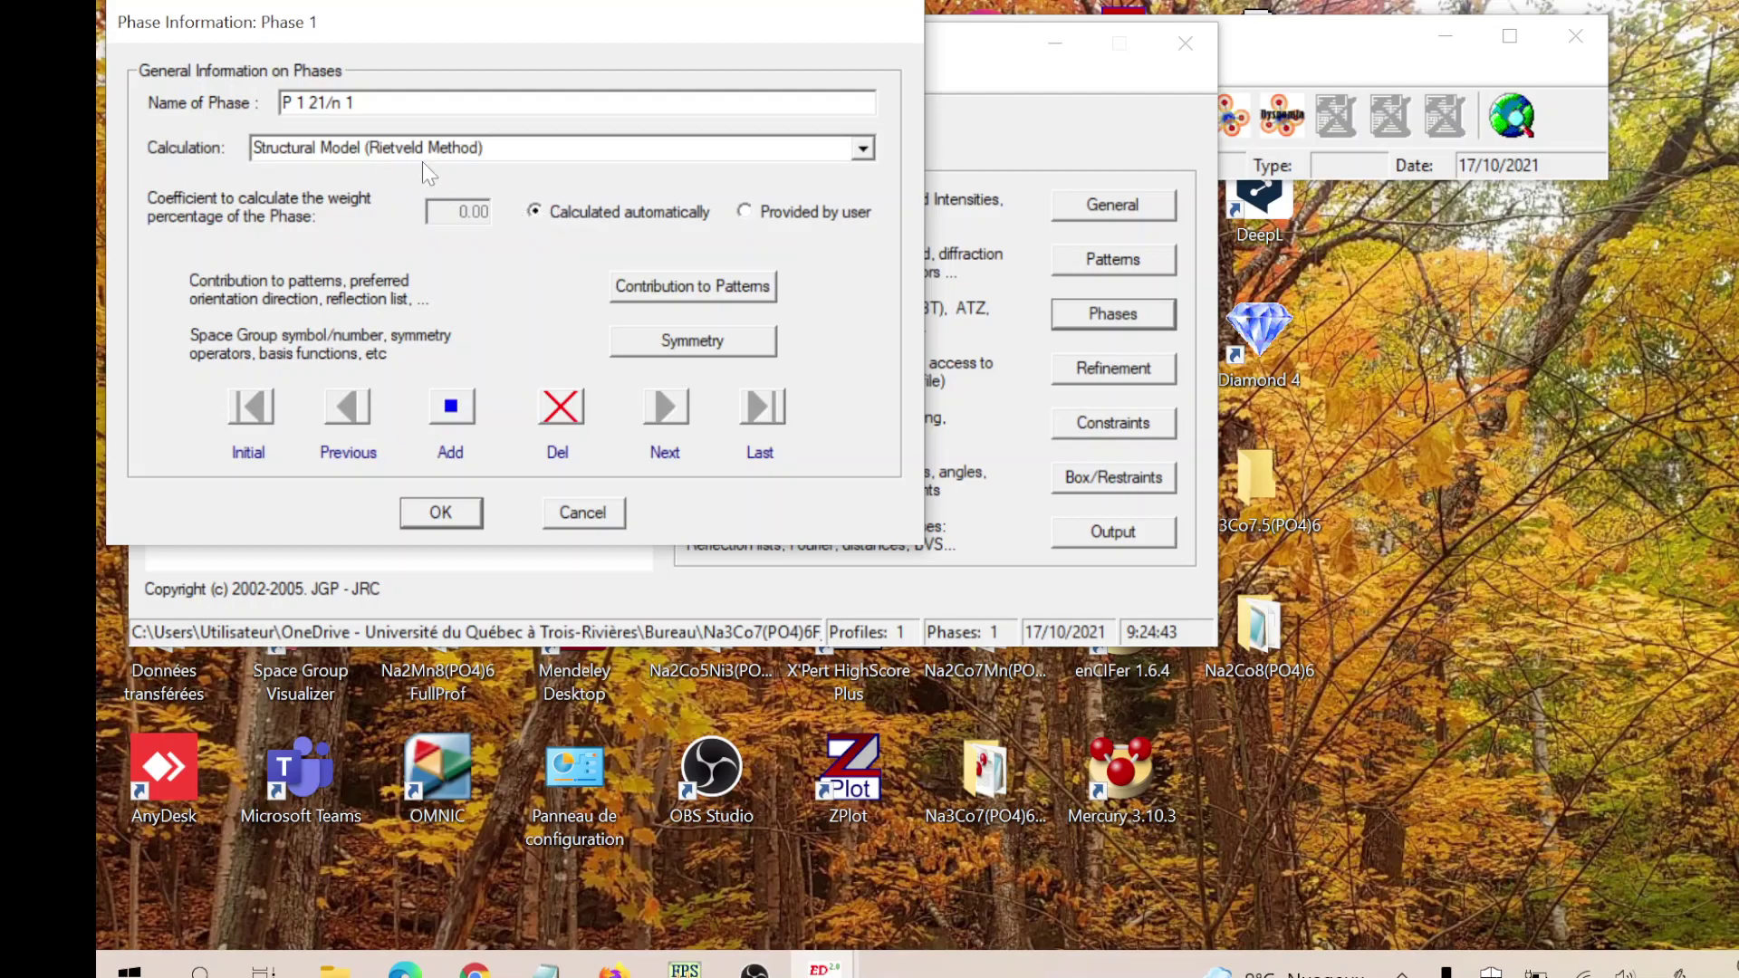
left_click(710, 292)
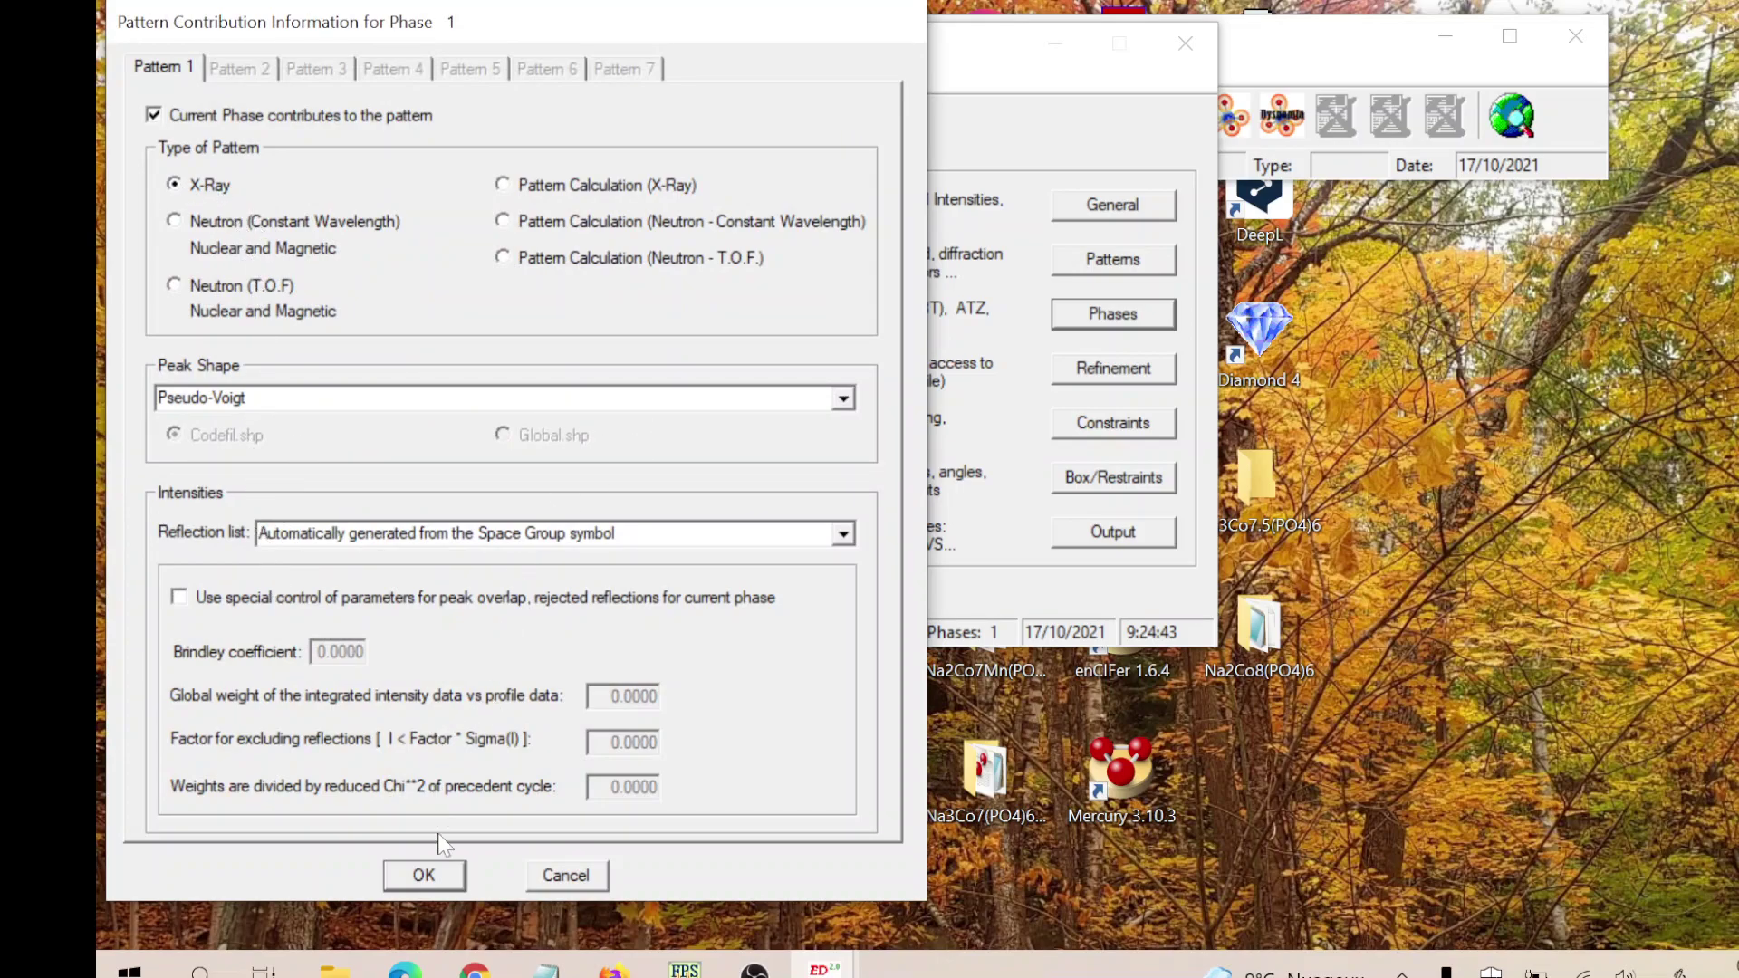
left_click(424, 883)
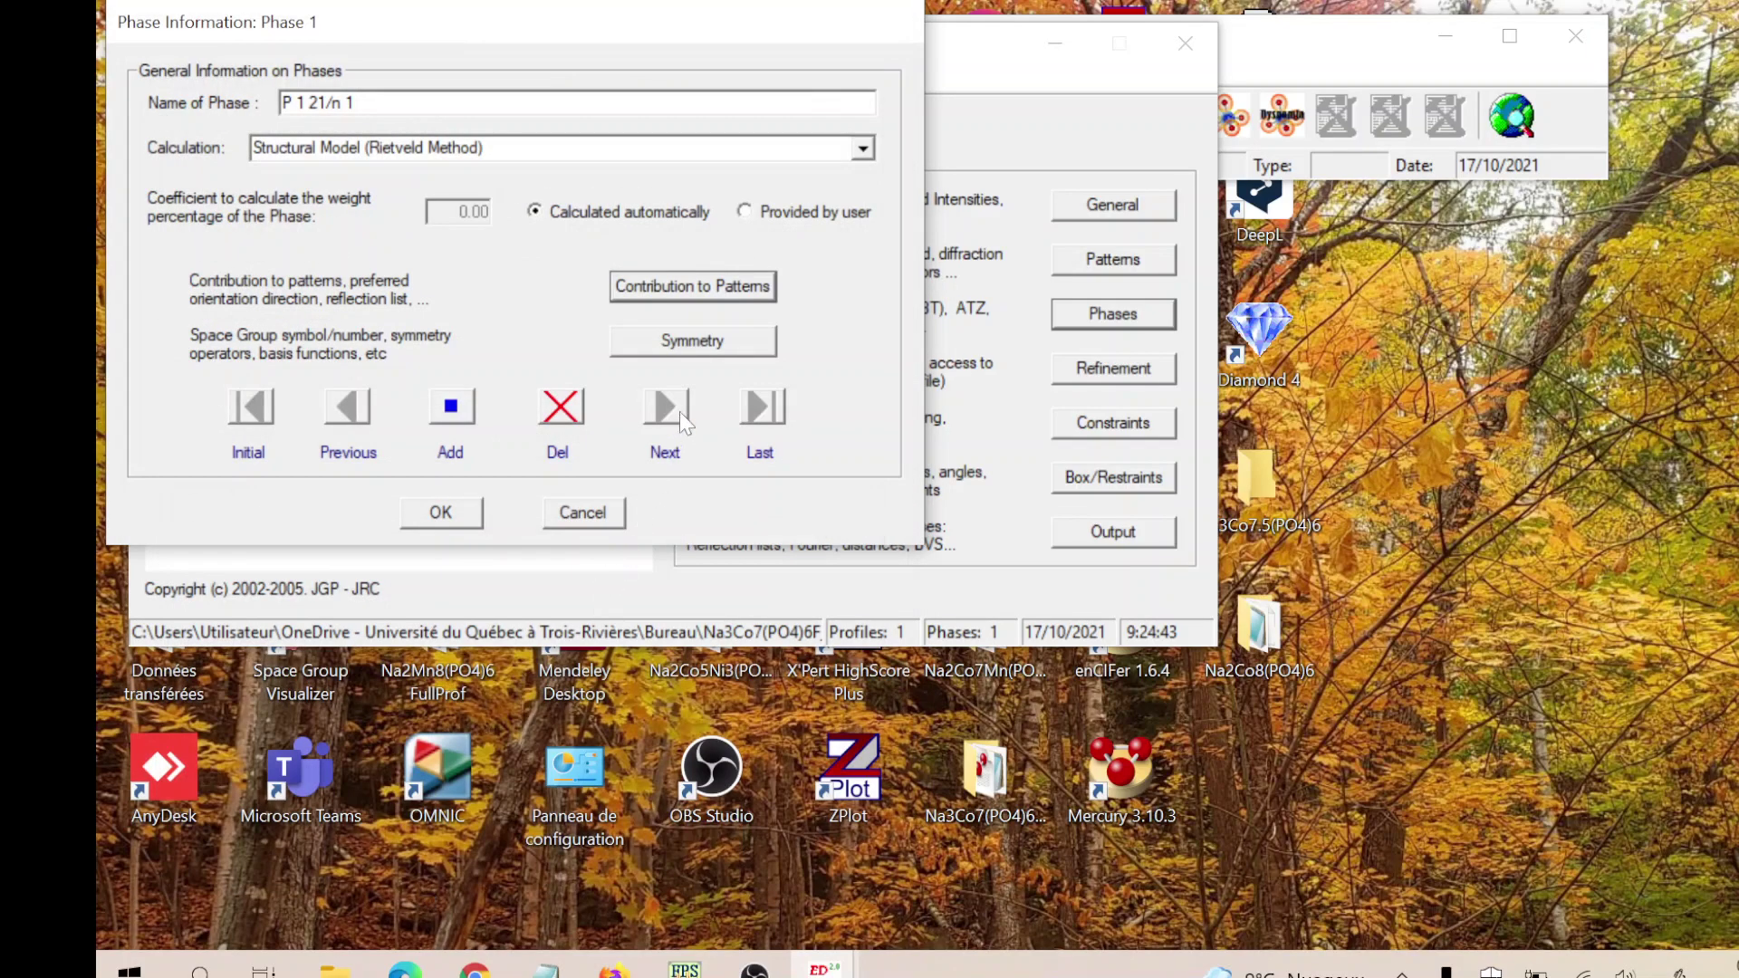
left_click(694, 342)
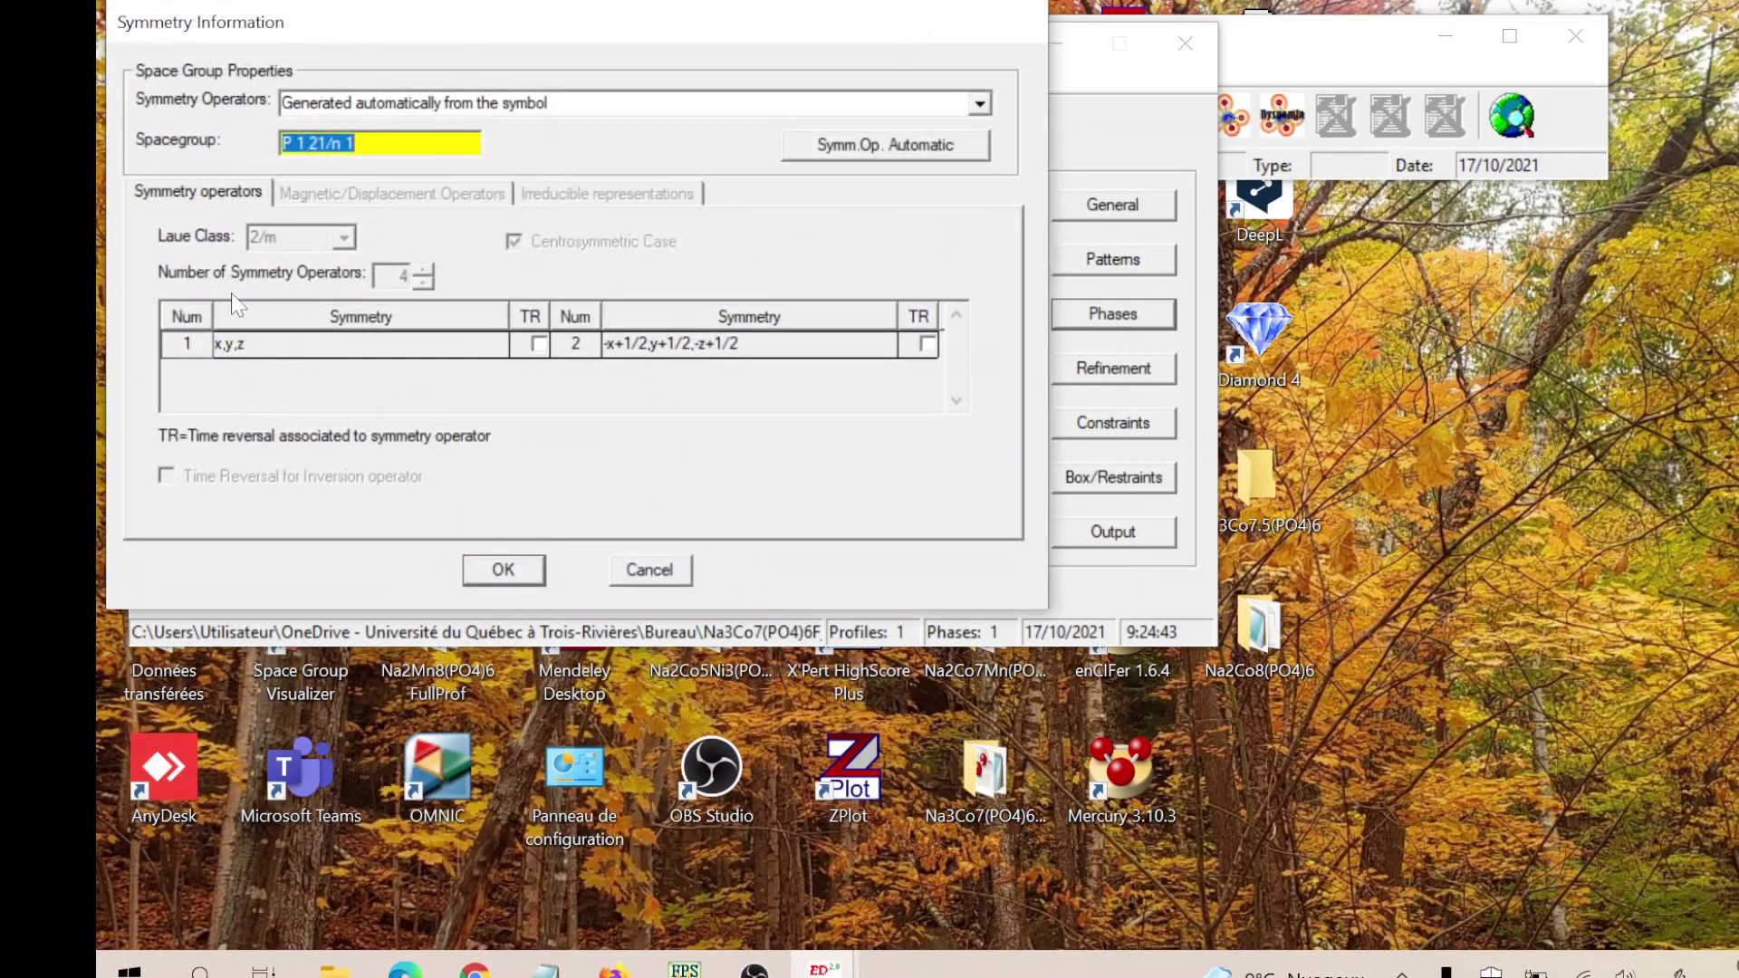
left_click(501, 571)
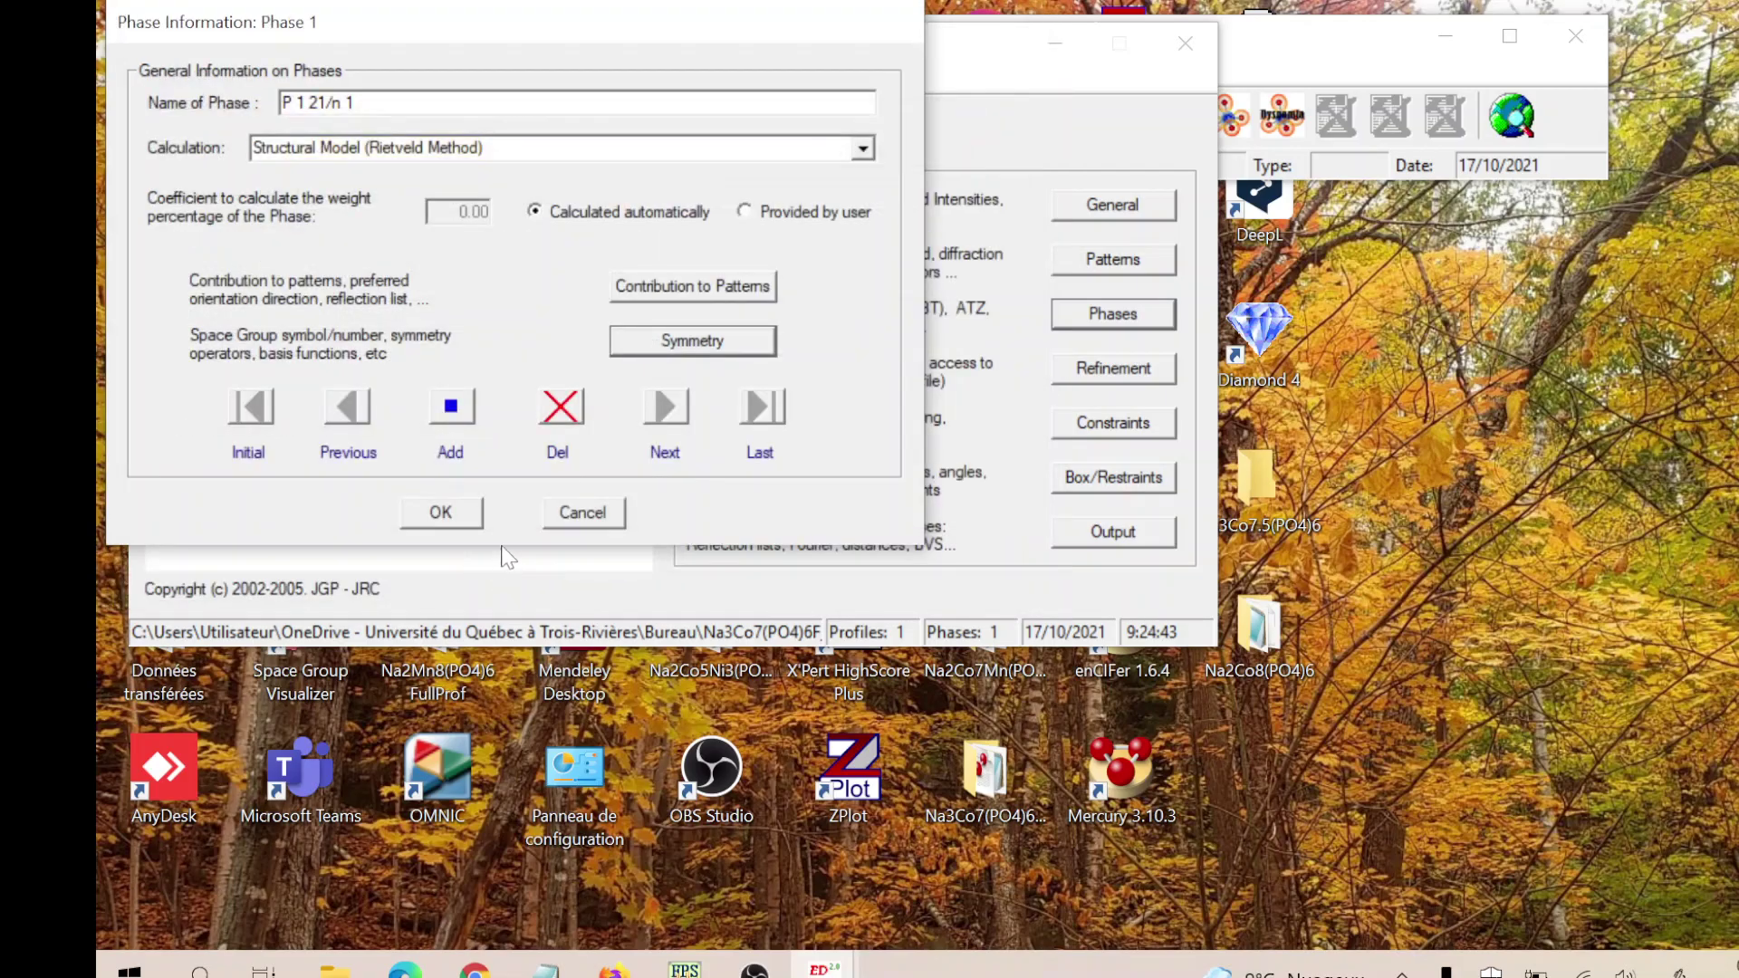
left_click(472, 516)
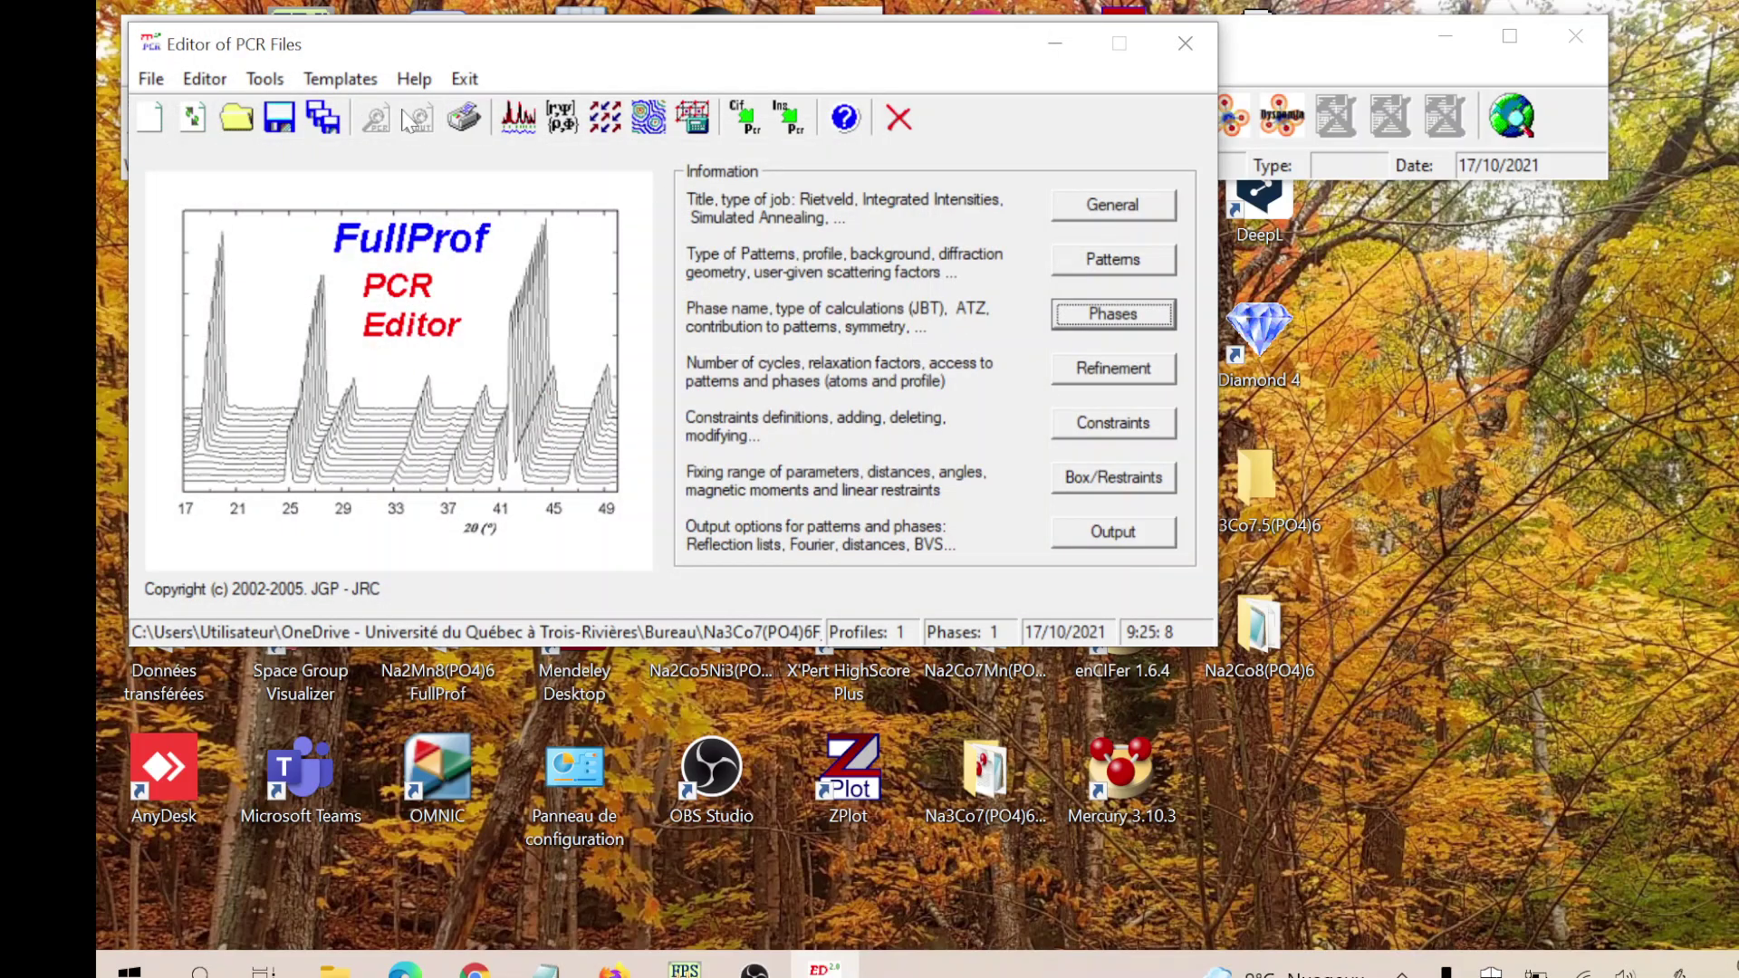
- Review the refinement settings, including the background points and phase 1's profile parameters, and the output options
left_click(1096, 366)
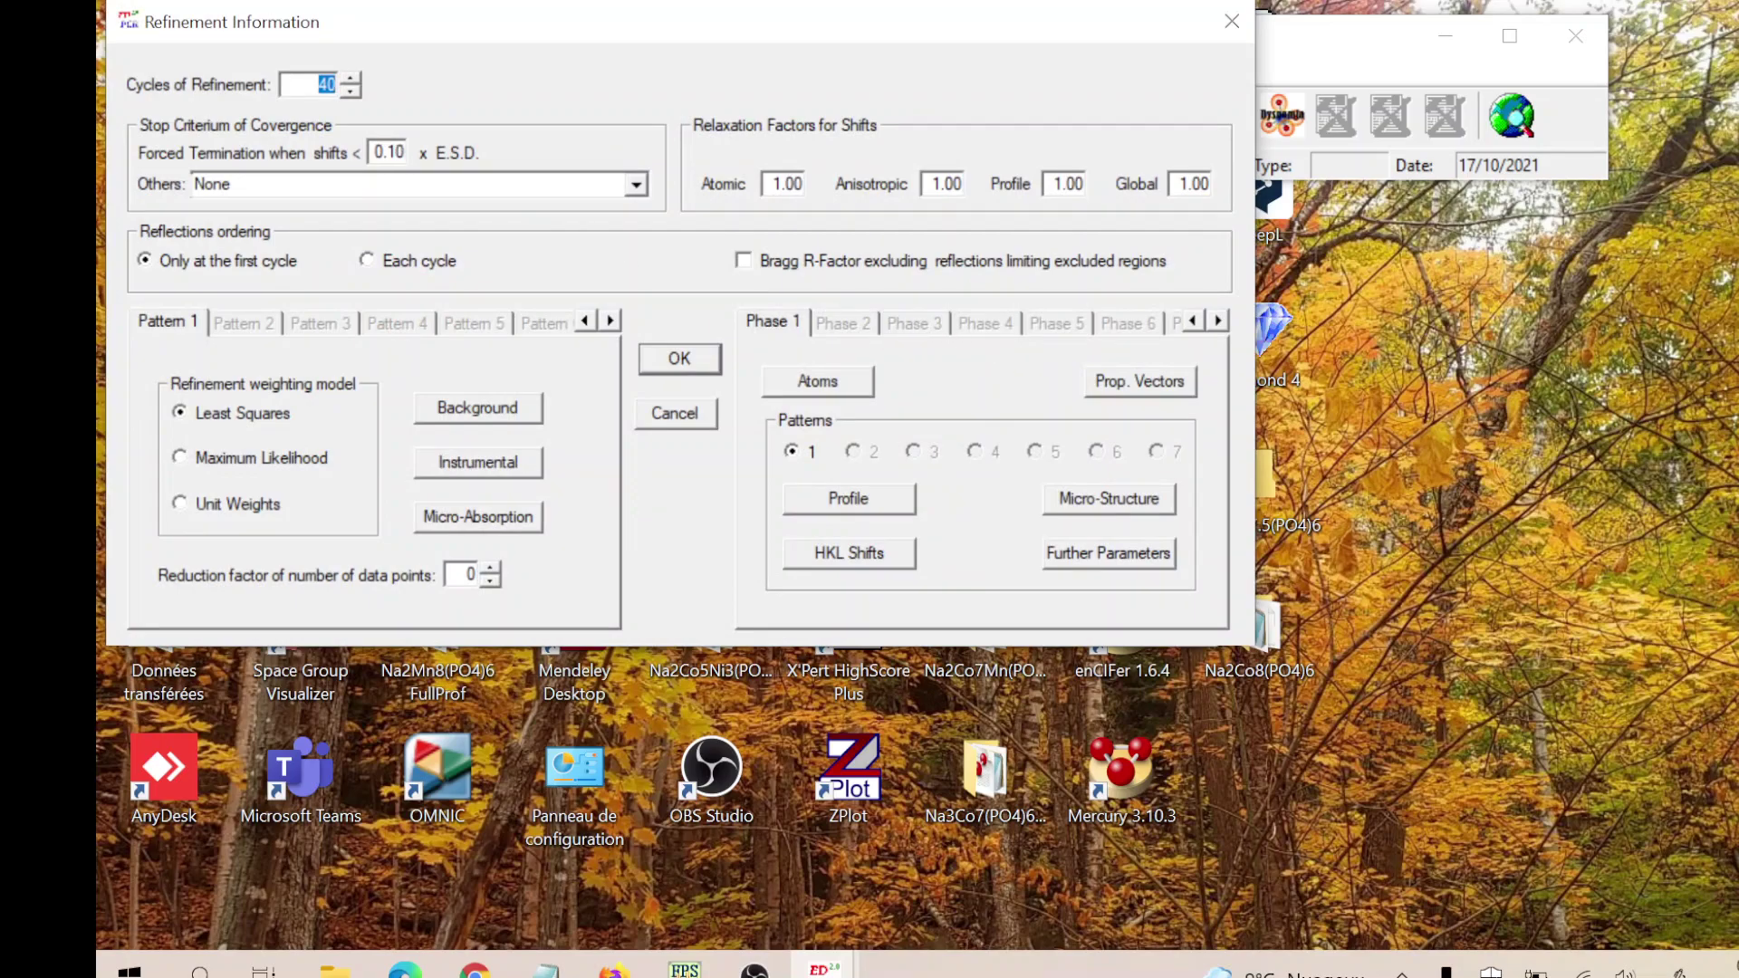
left_click(477, 410)
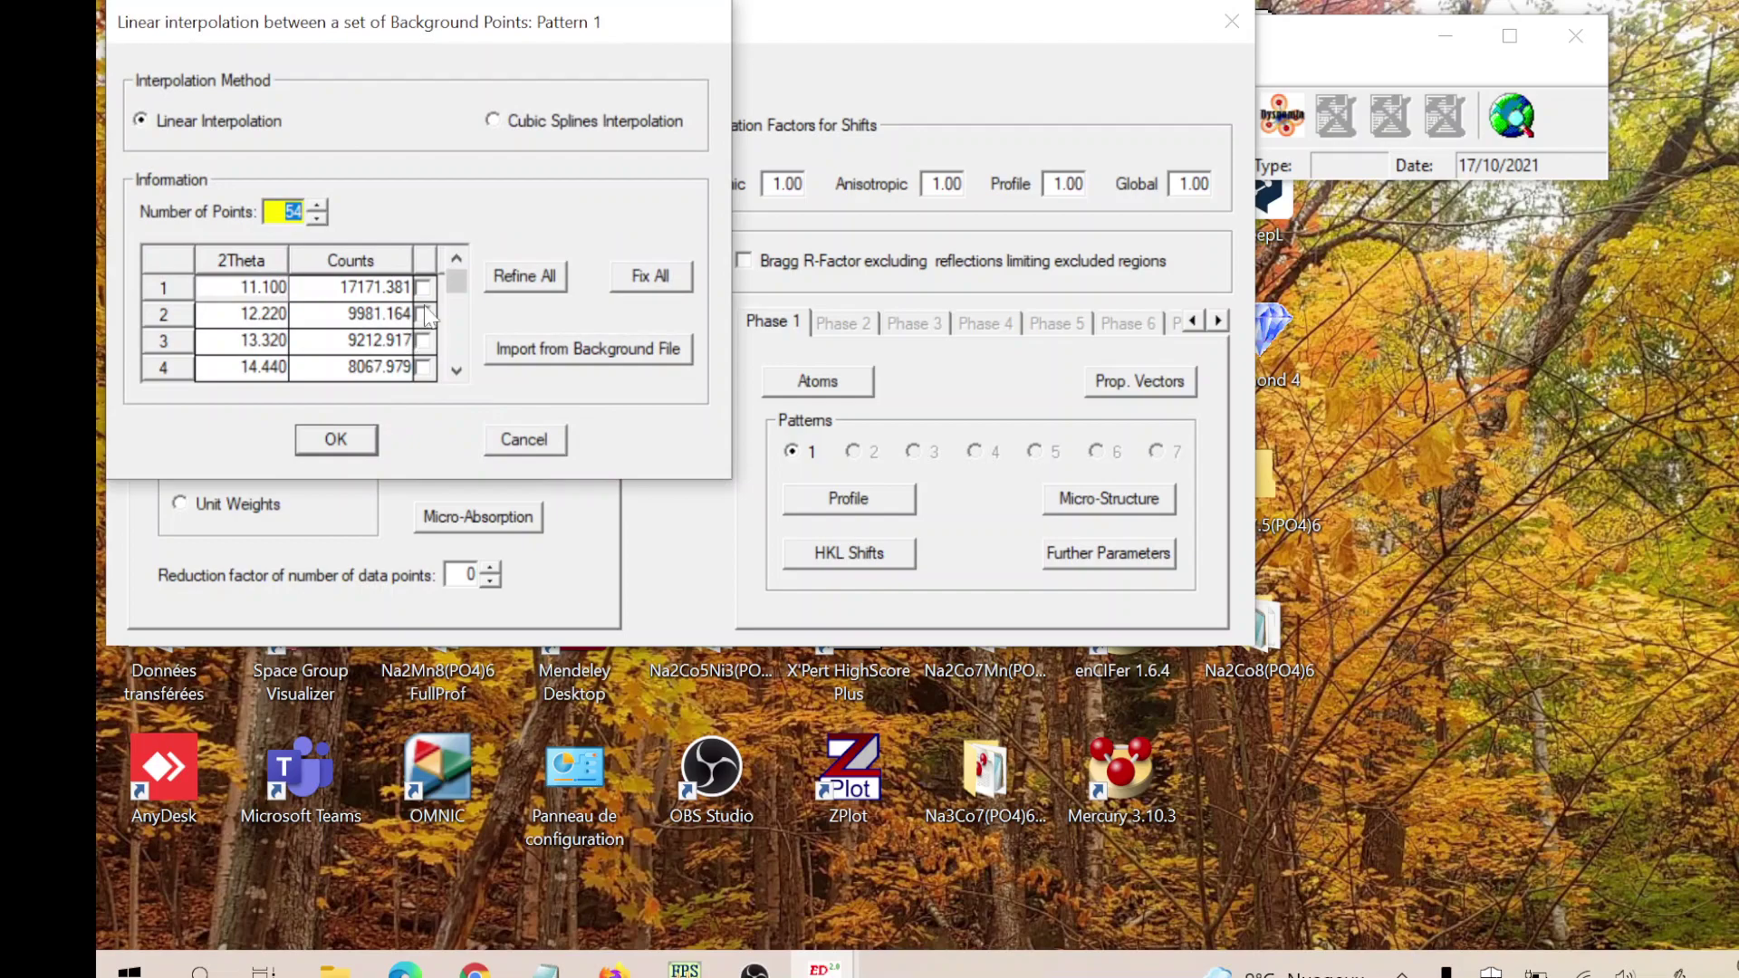
left_click(346, 440)
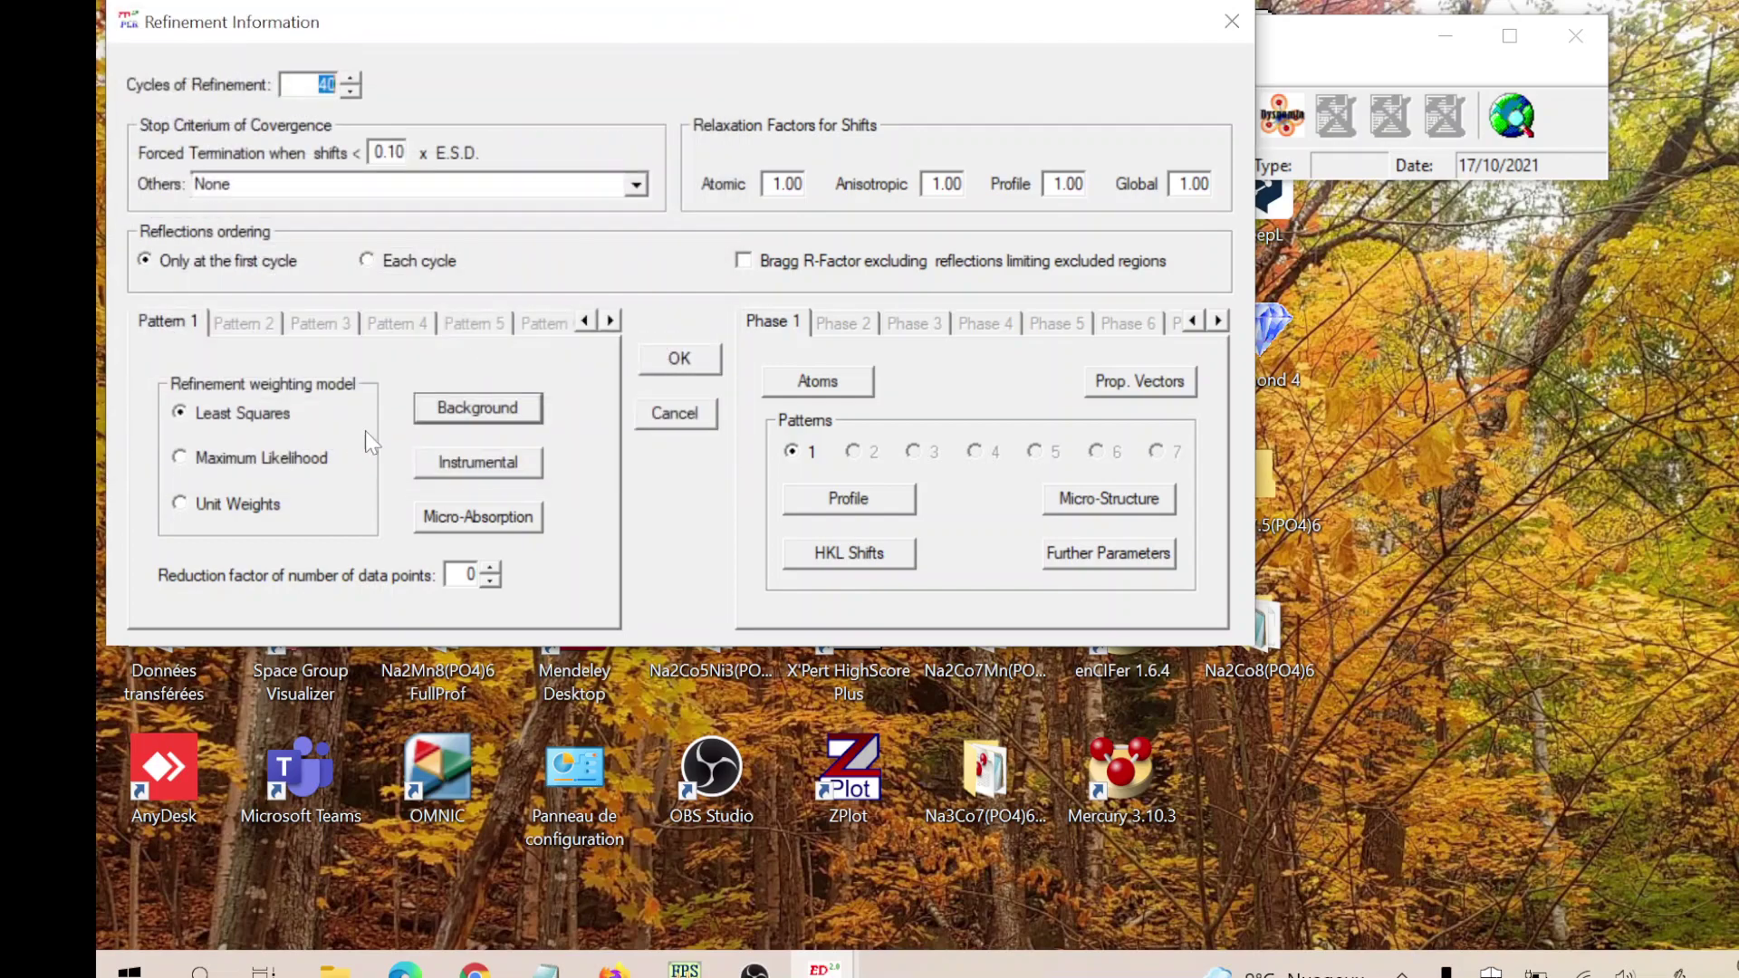
left_click(863, 501)
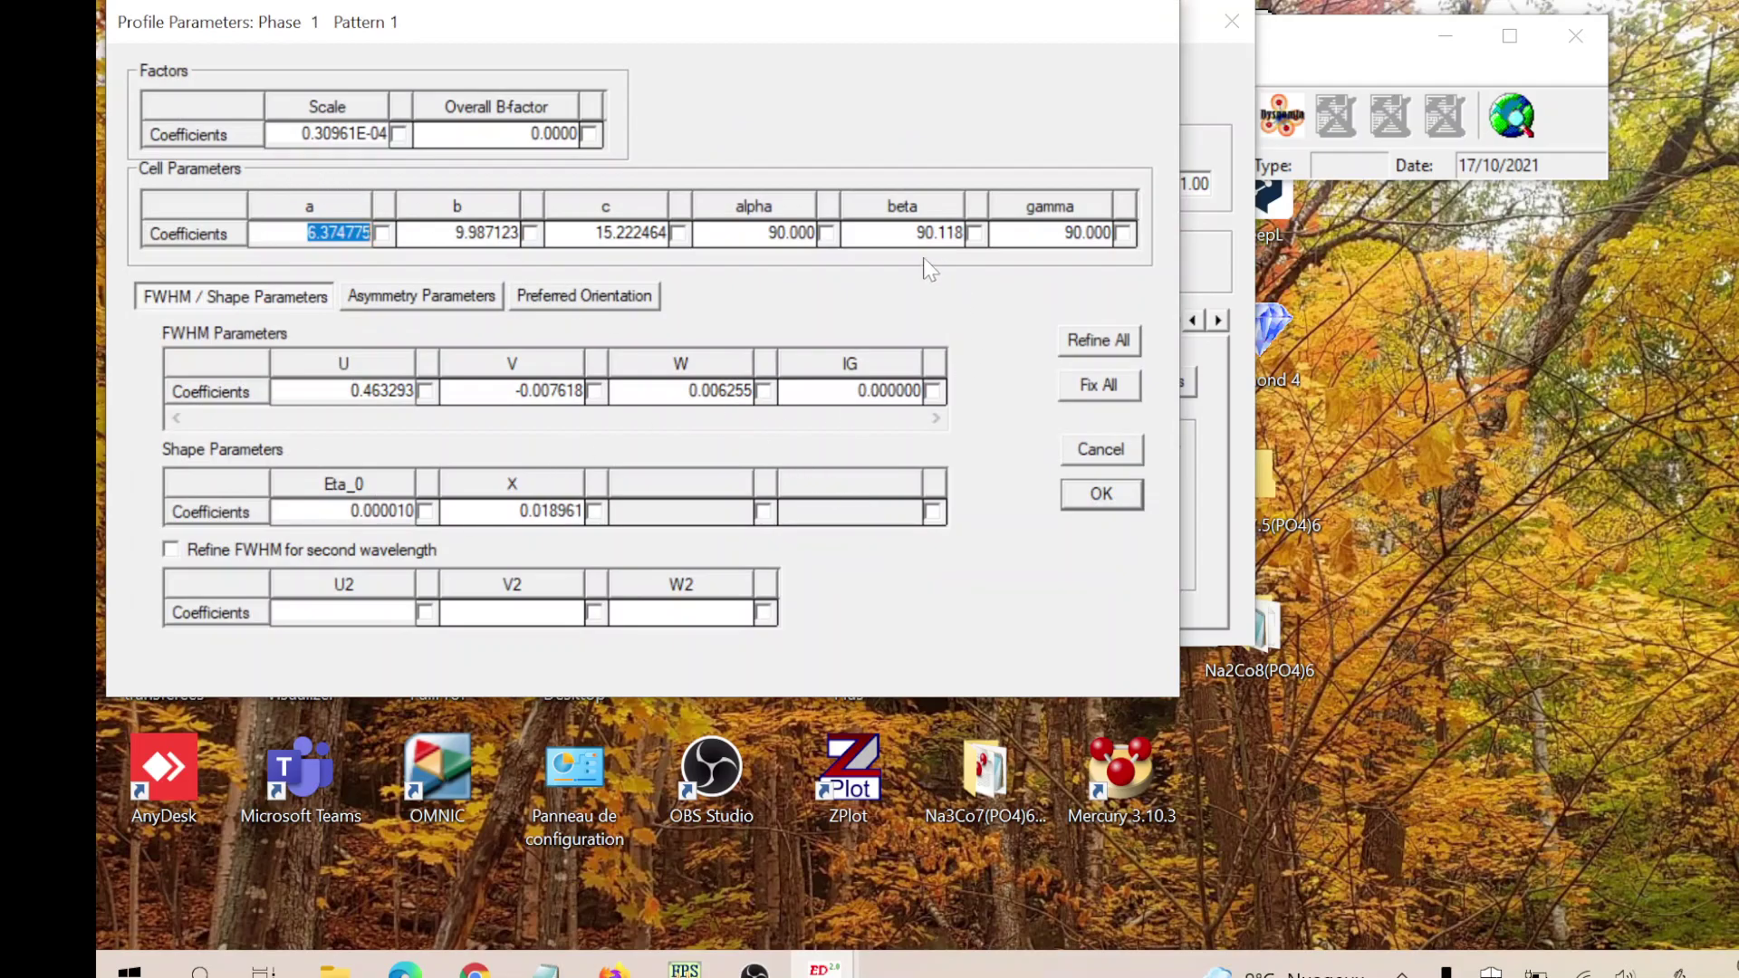
left_click(1100, 493)
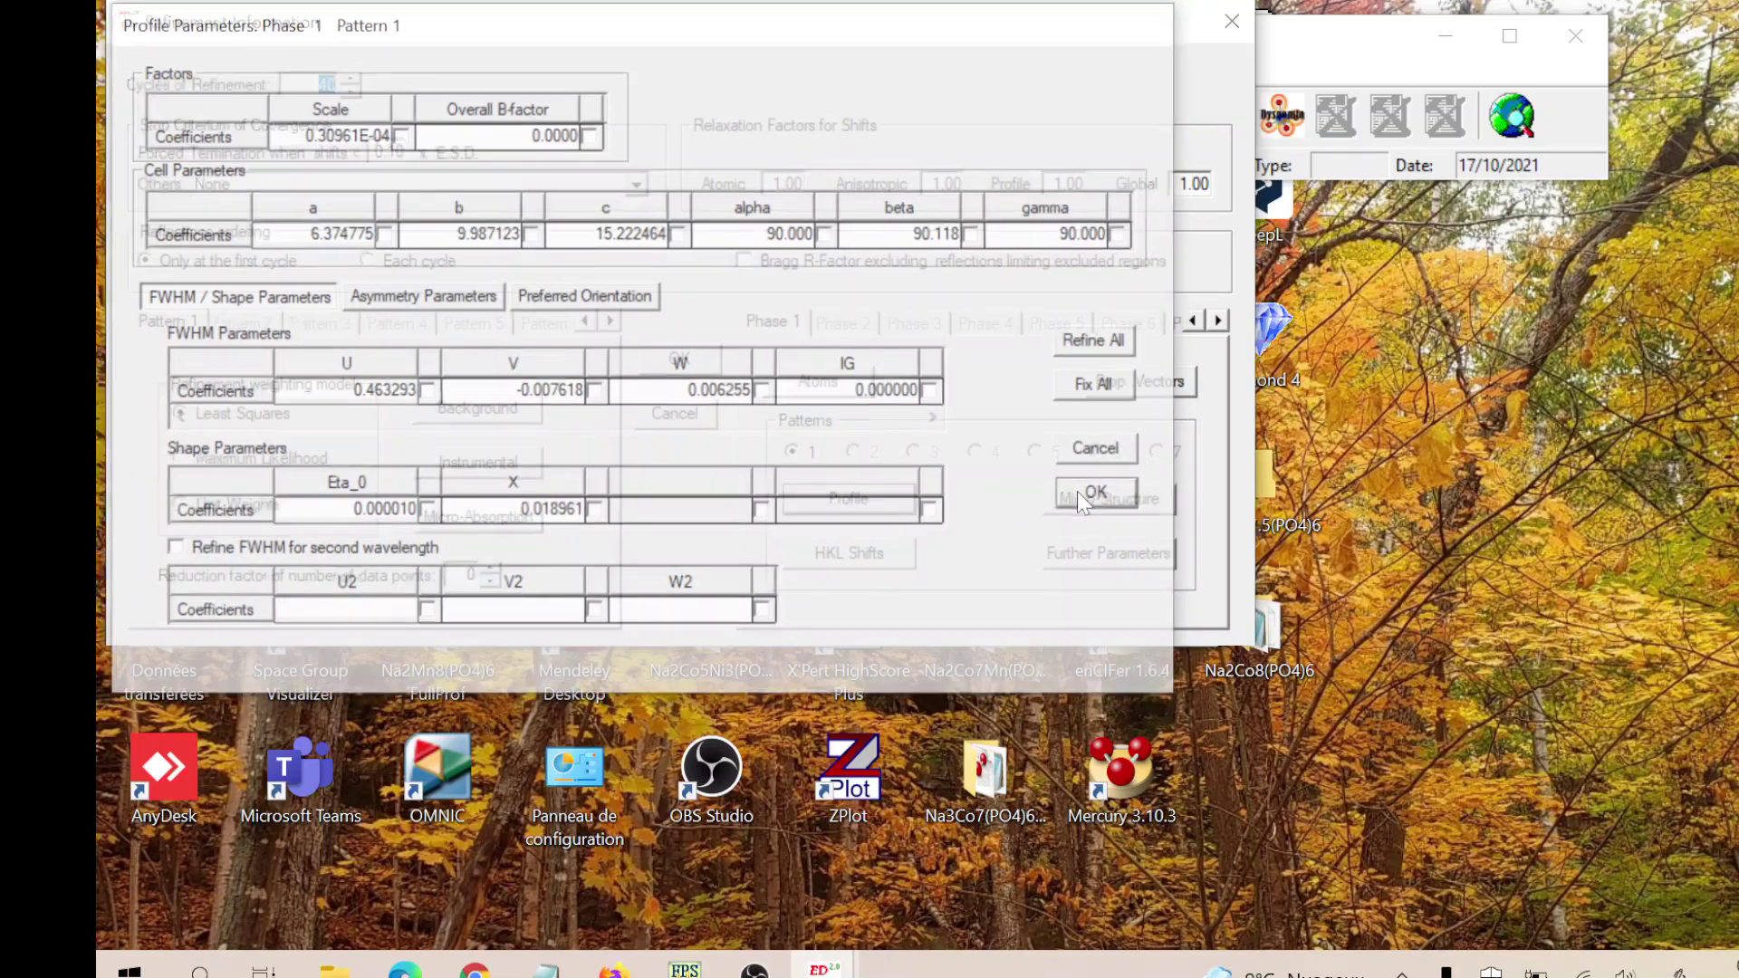
left_click(668, 371)
left_click(1105, 531)
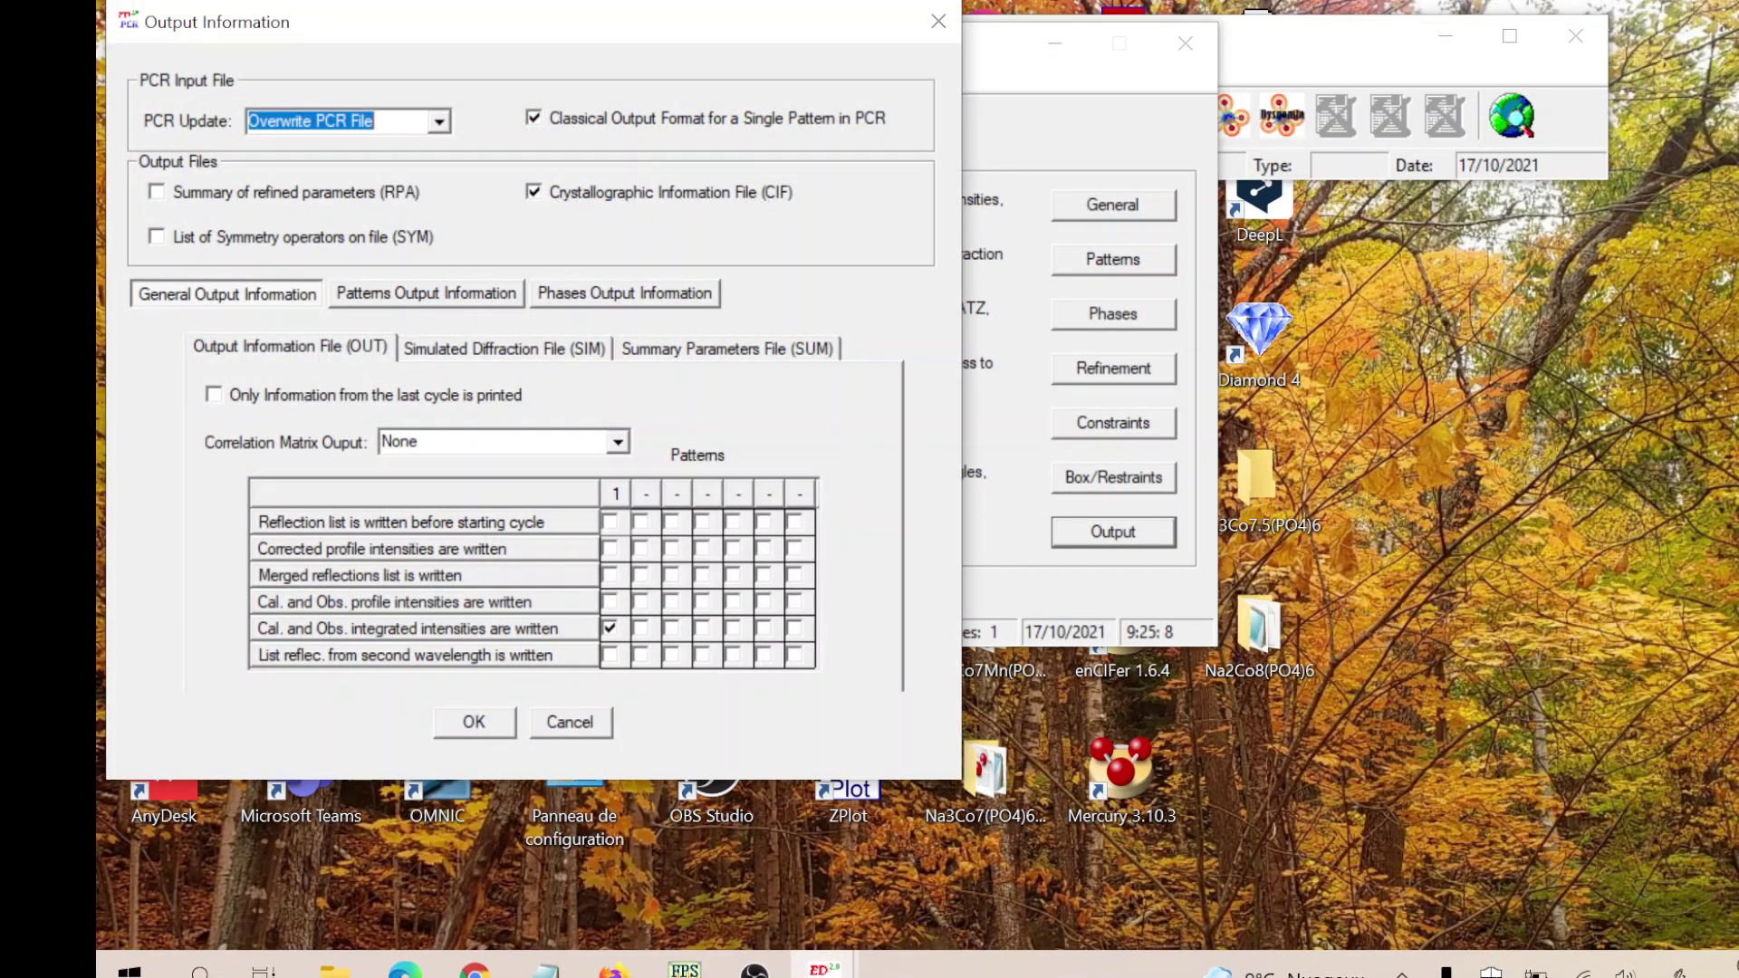
left_click(461, 722)
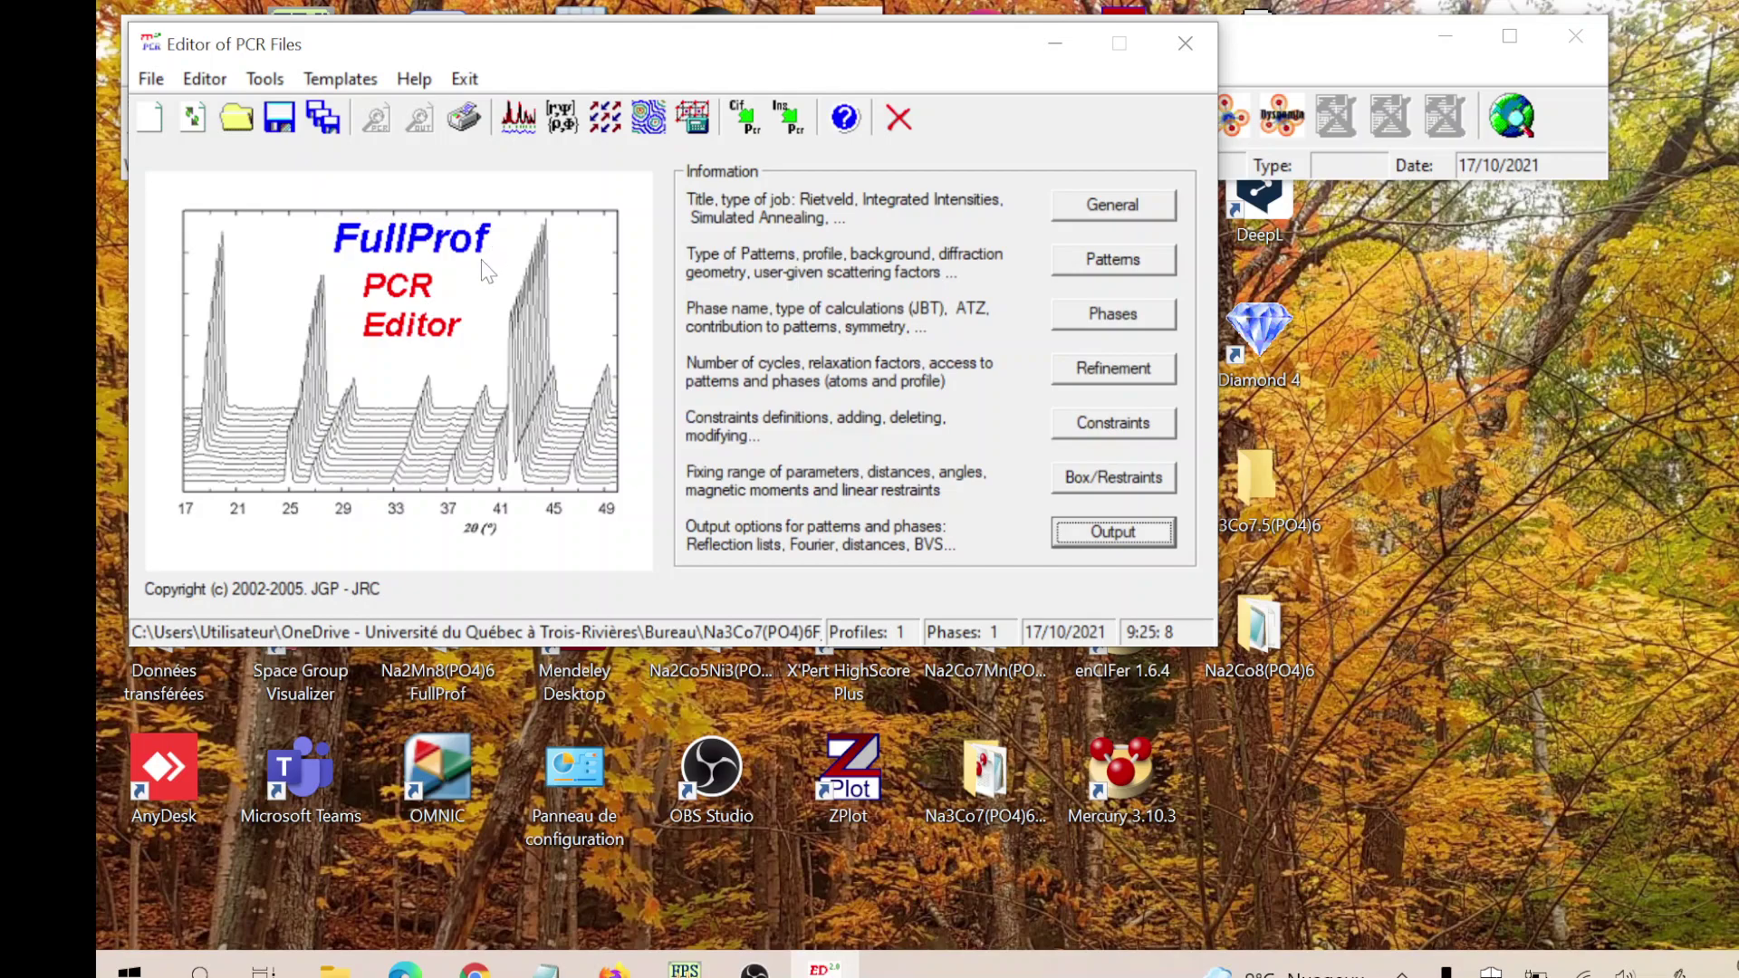
- Set phase 1's scale factor to 0.30961E-06 and mark it for refinement in the profile parameters
left_click(1126, 367)
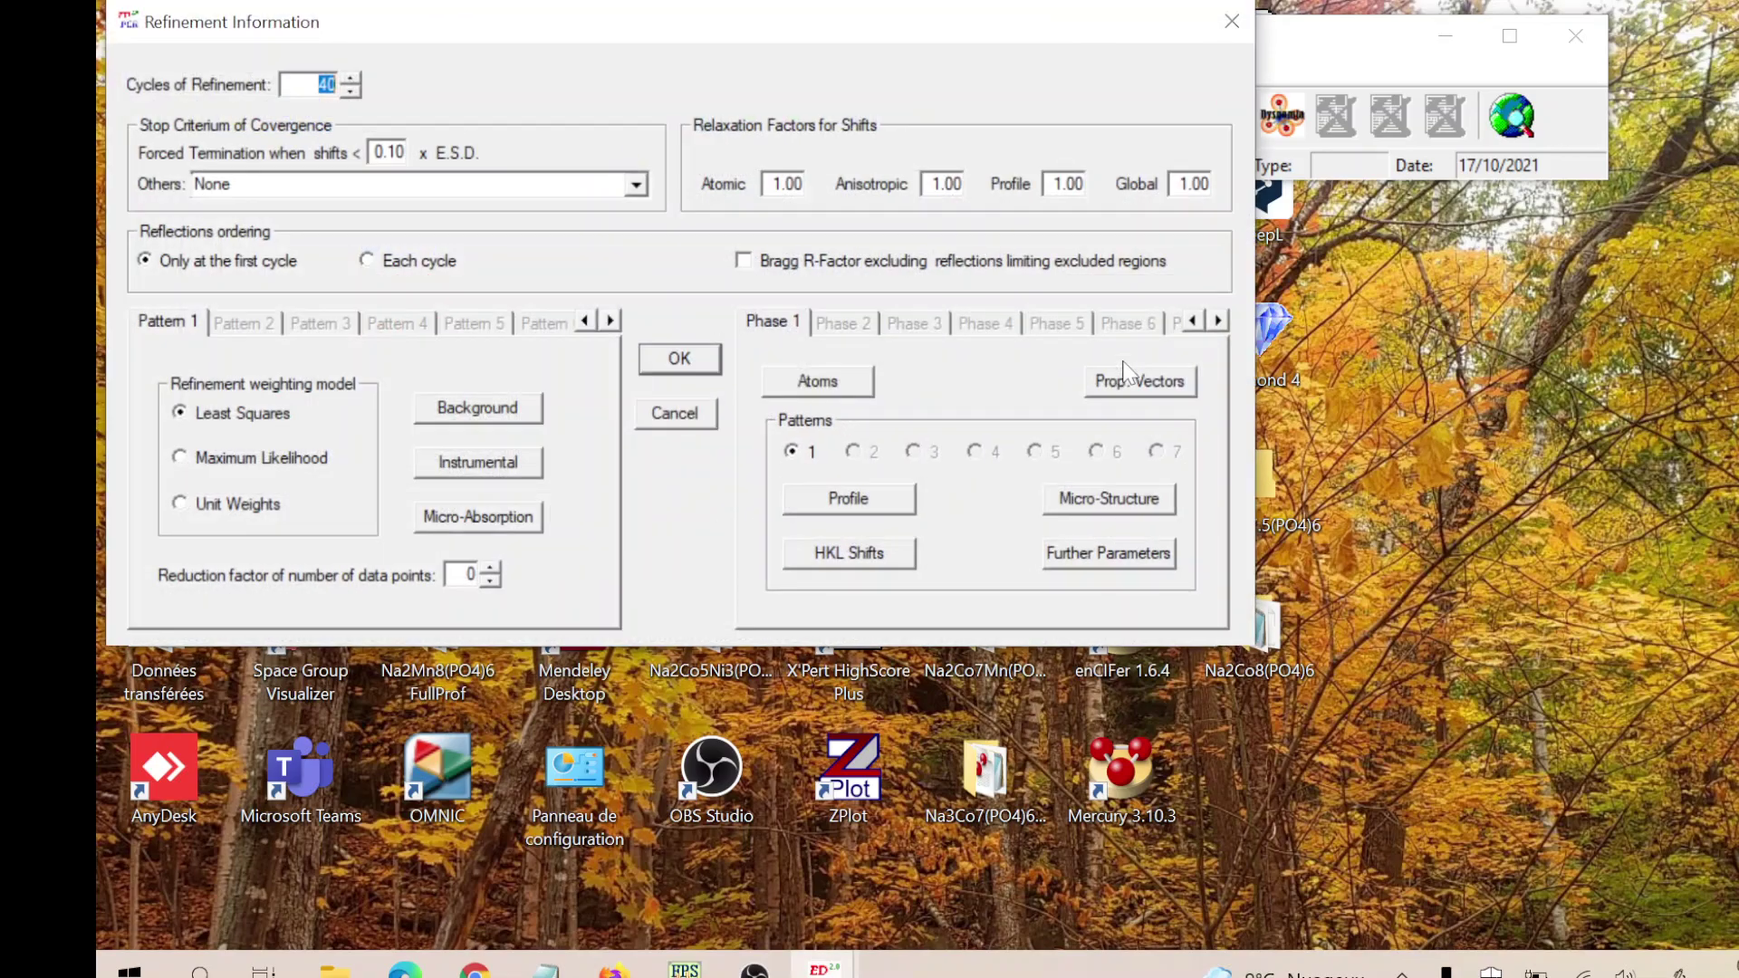
left_click(861, 502)
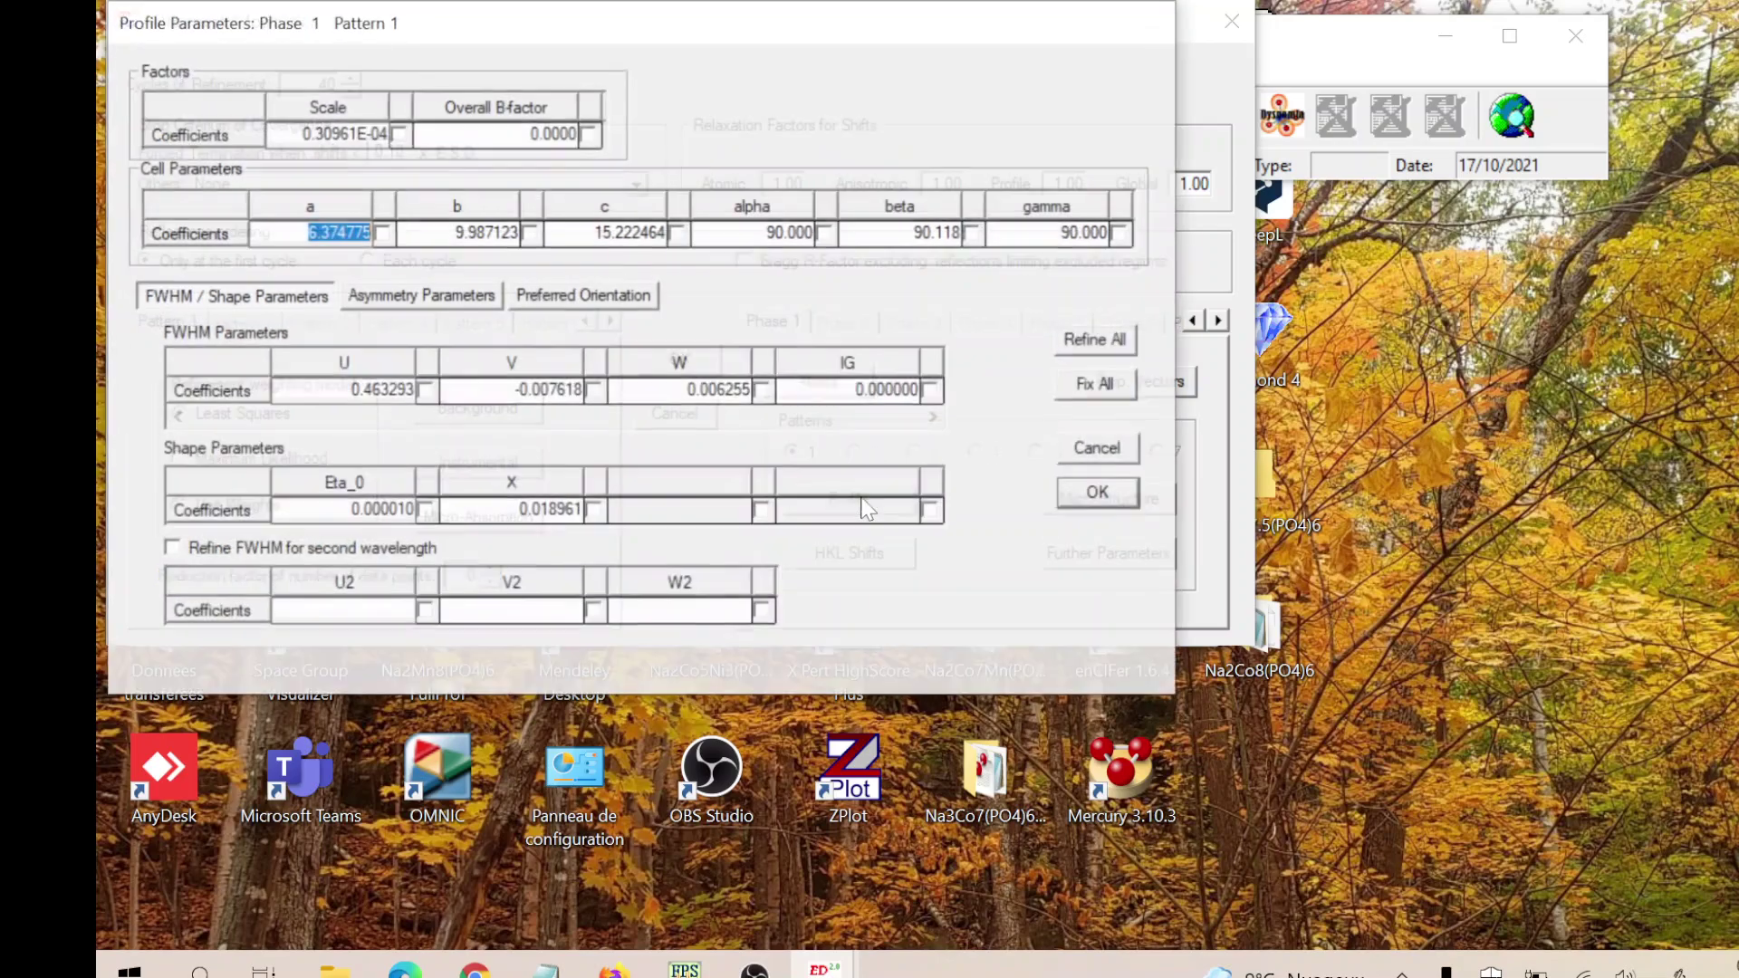
left_click(398, 135)
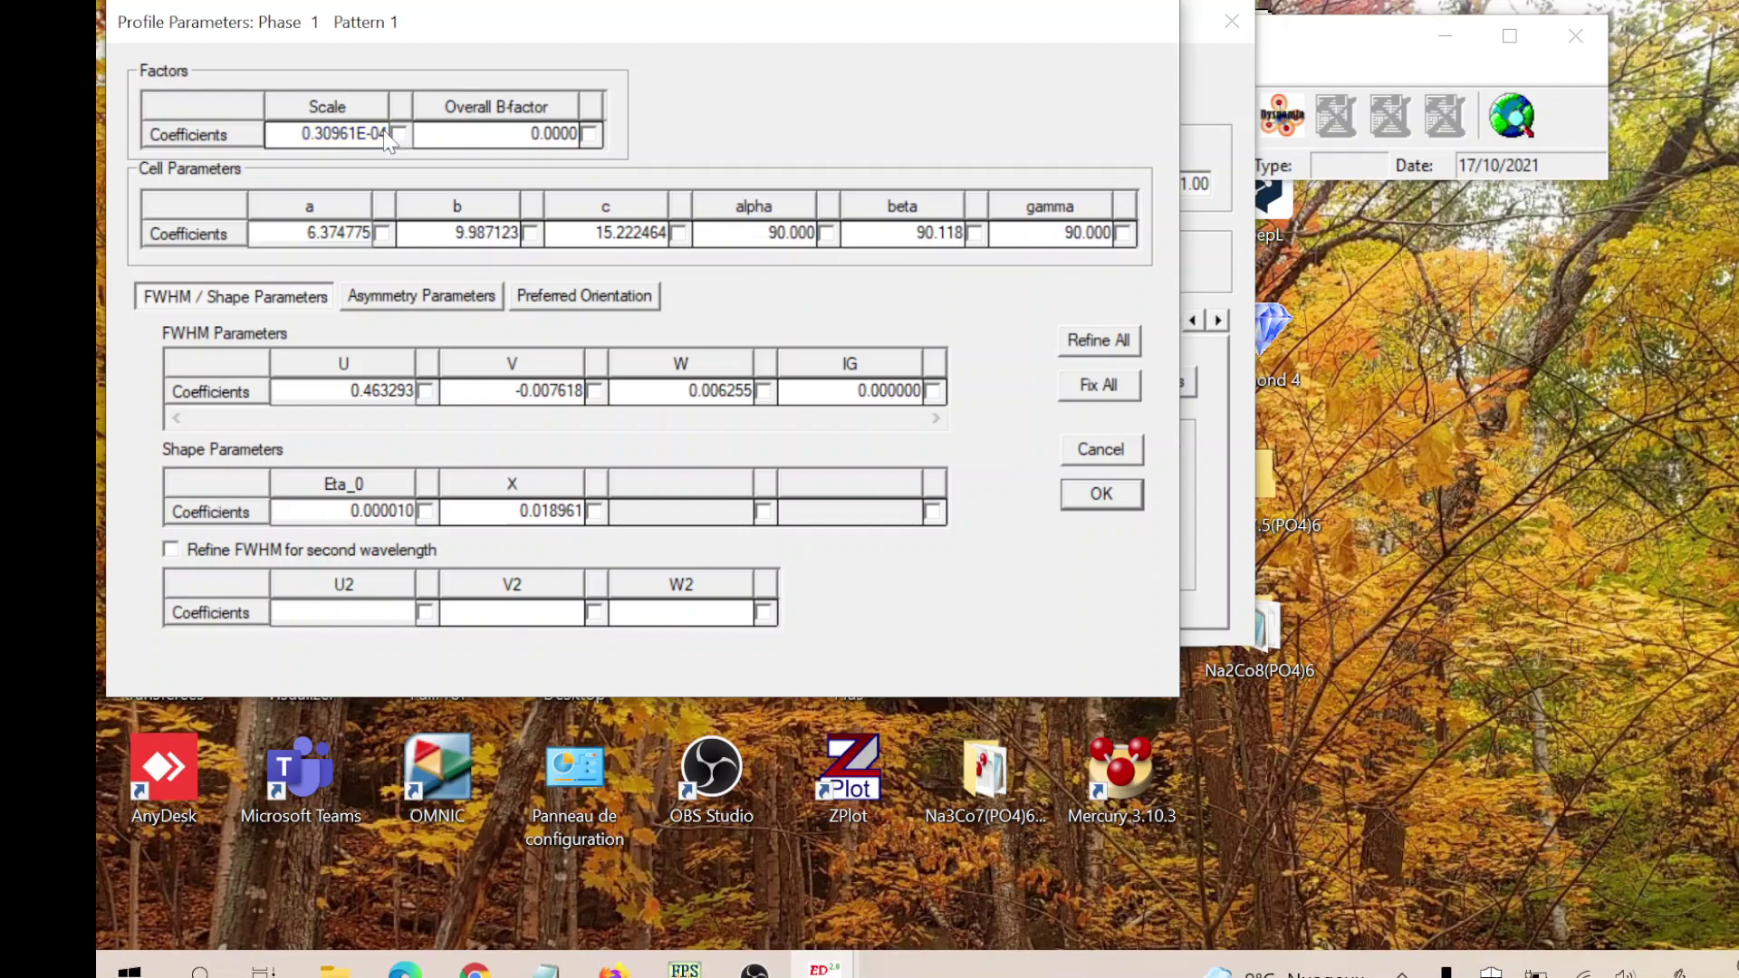
key("BackSpace")
type("6")
left_click(399, 134)
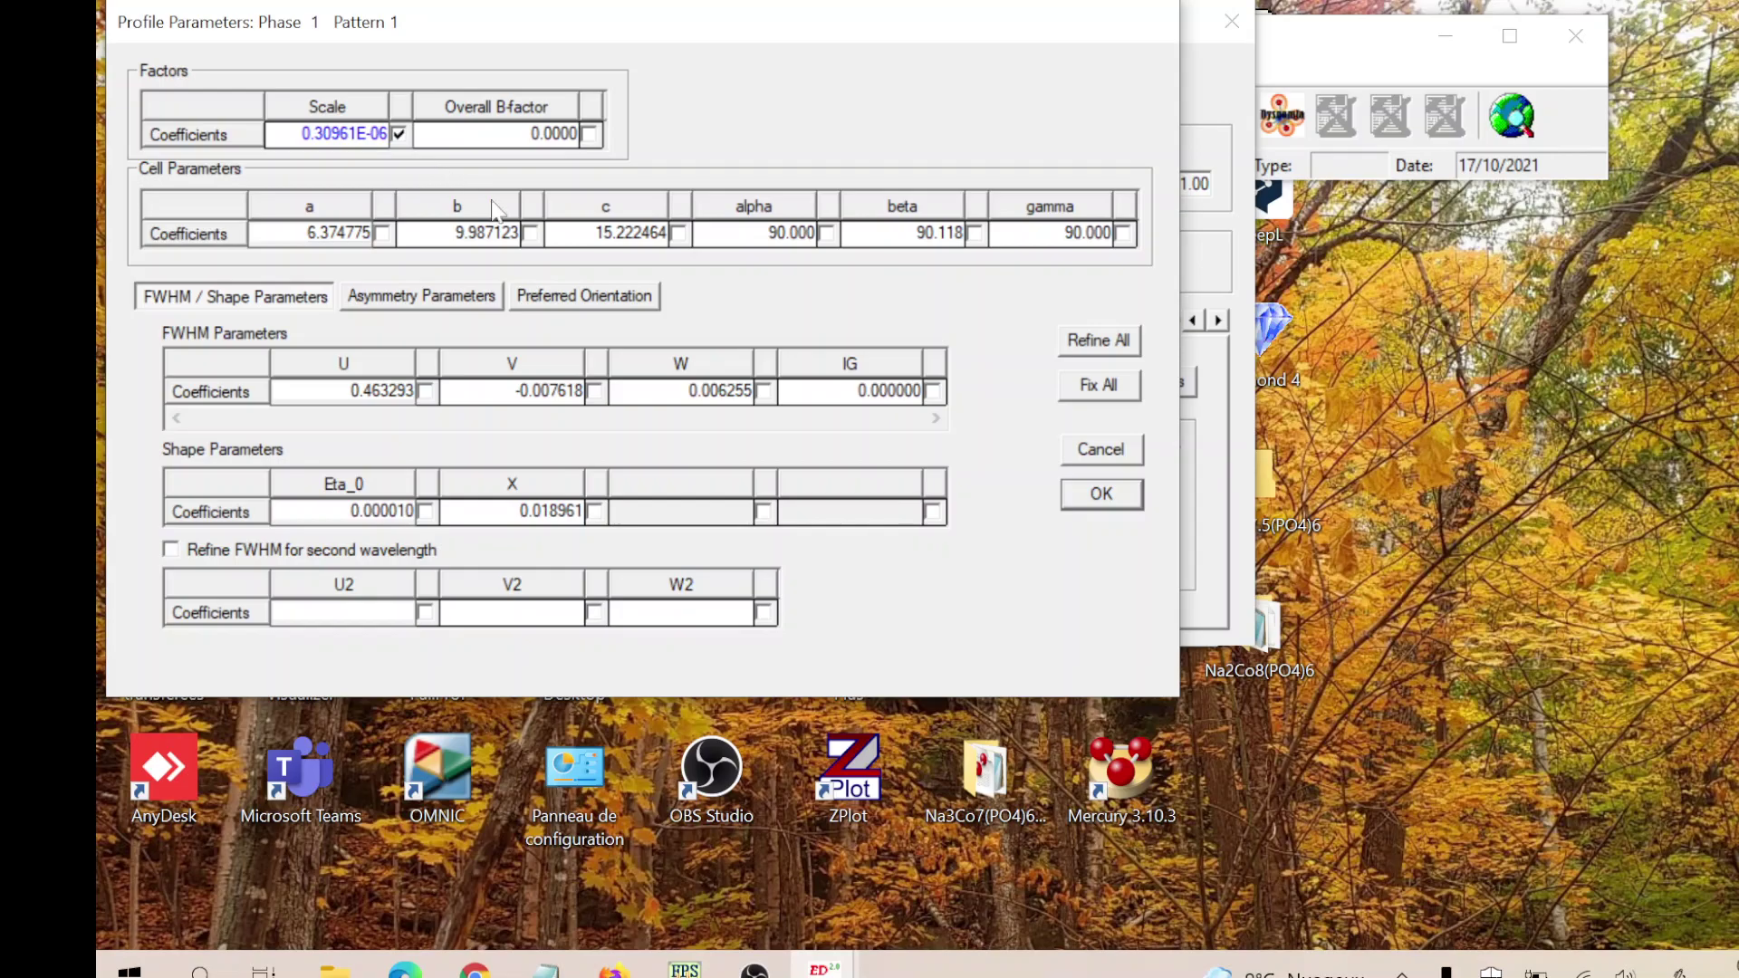
left_click(1114, 492)
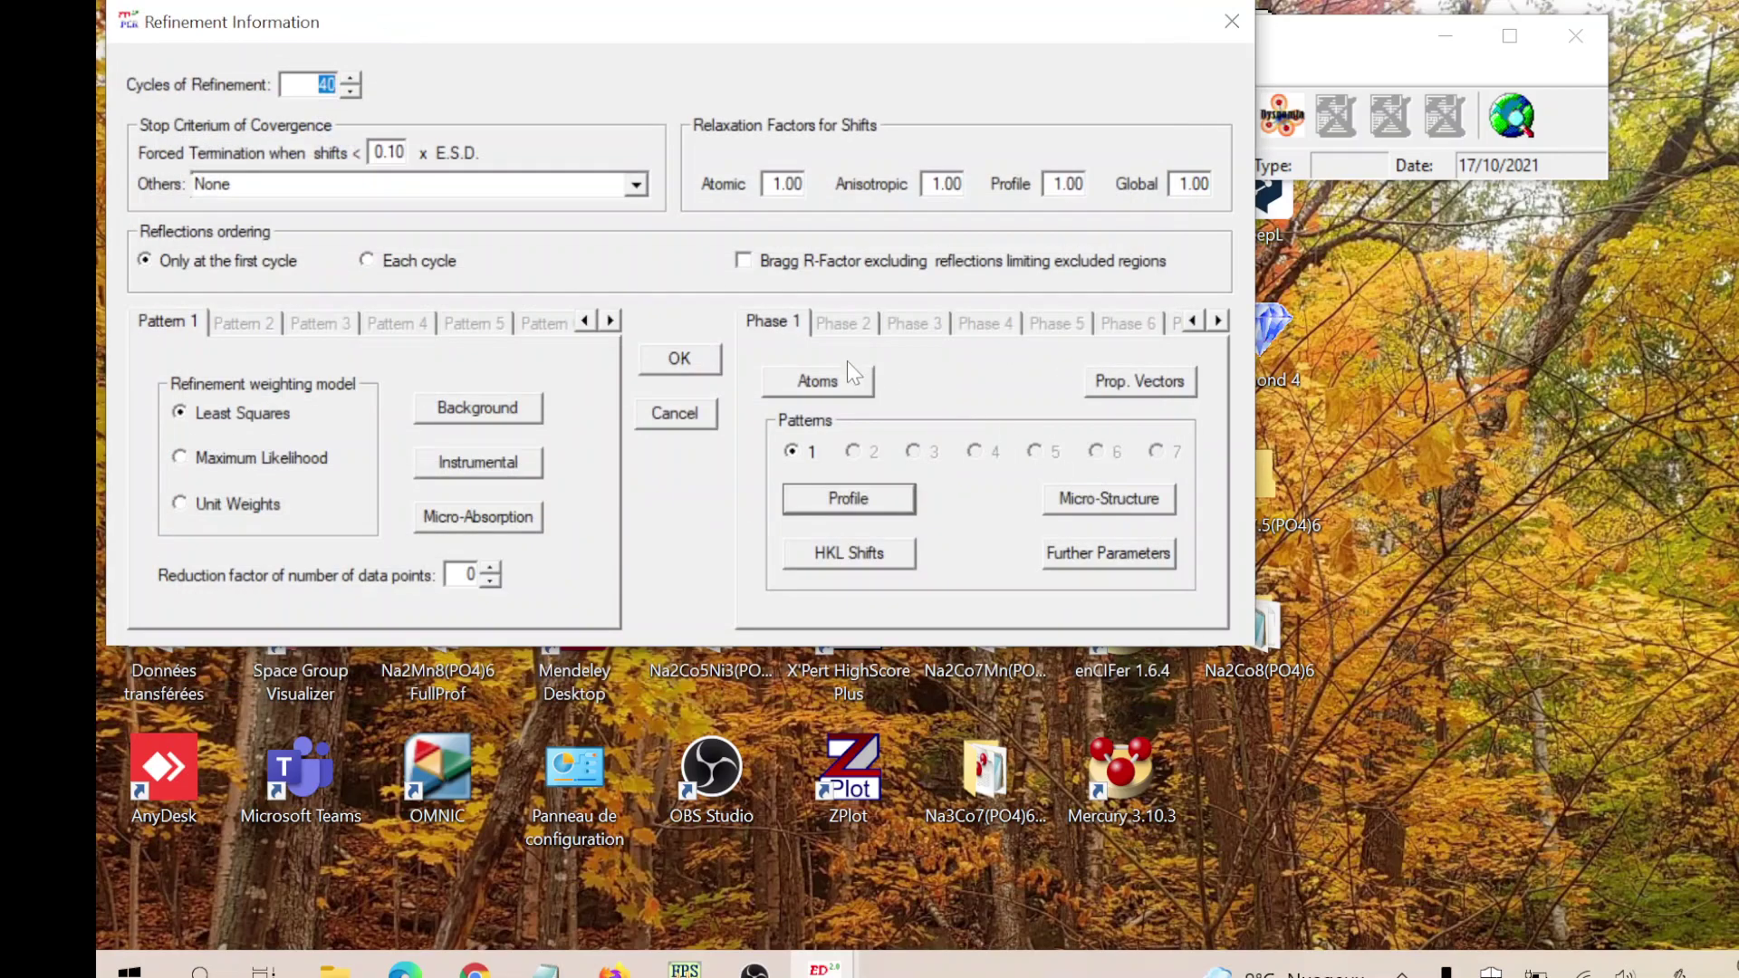
left_click(710, 357)
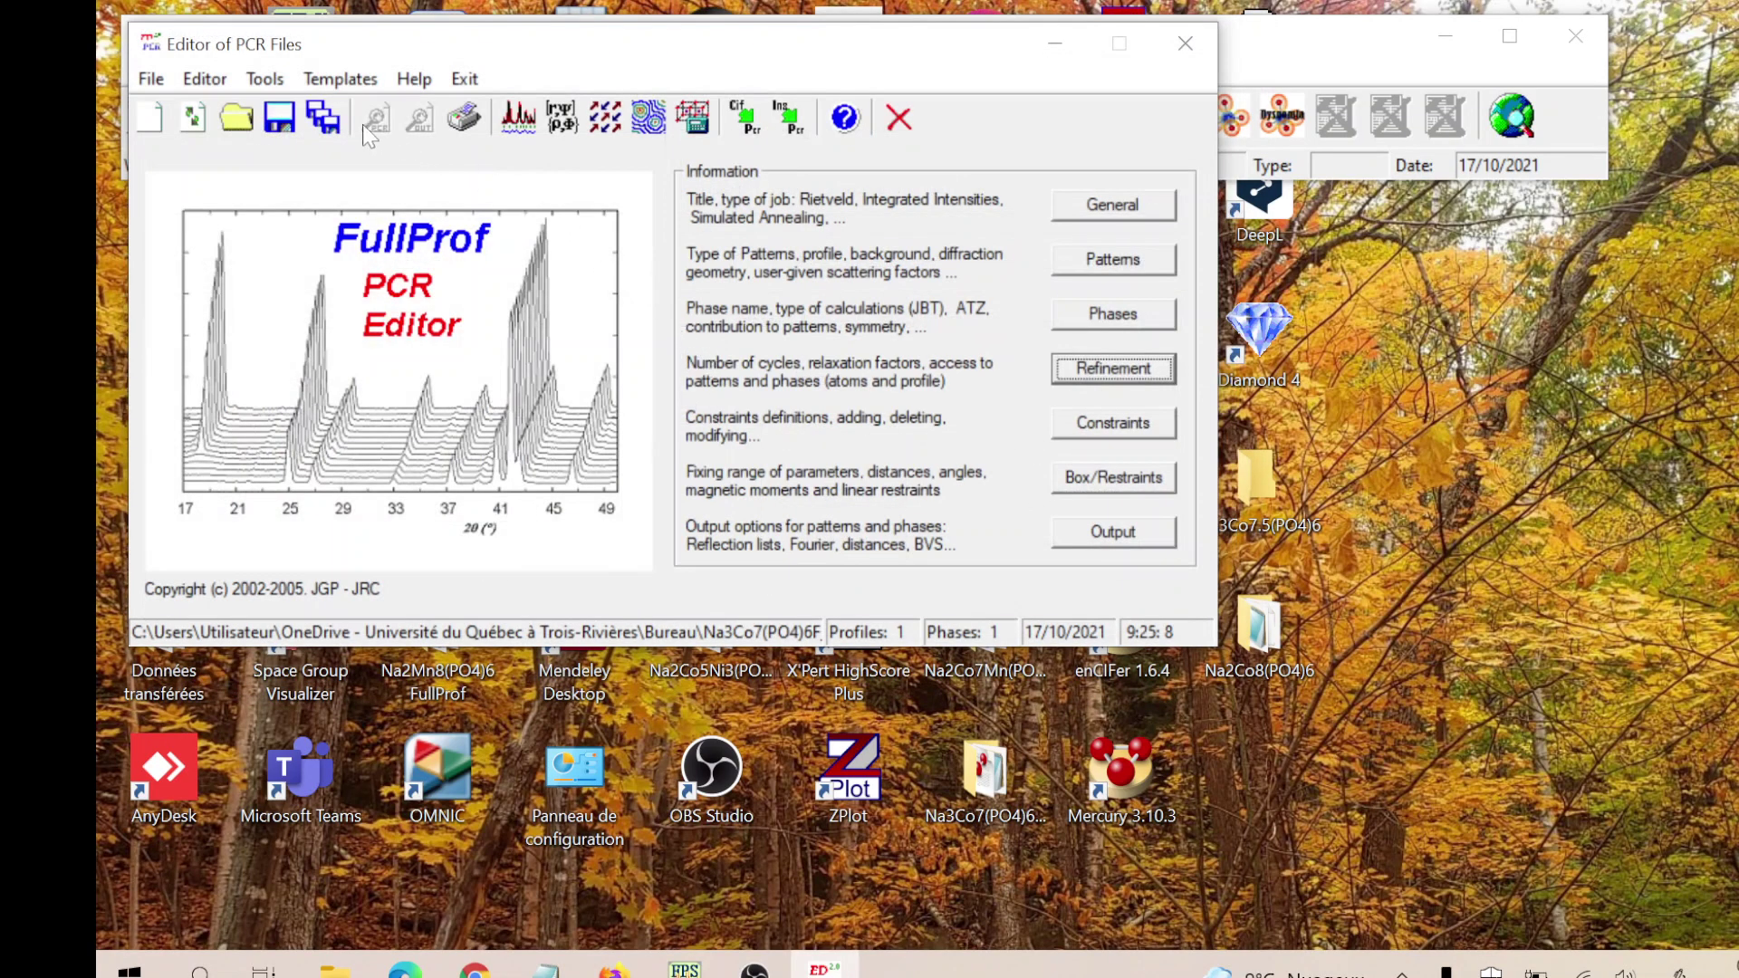
- Run the FullProf refinement with the scale factor freed, and reload the resulting PCR file
left_click(514, 132)
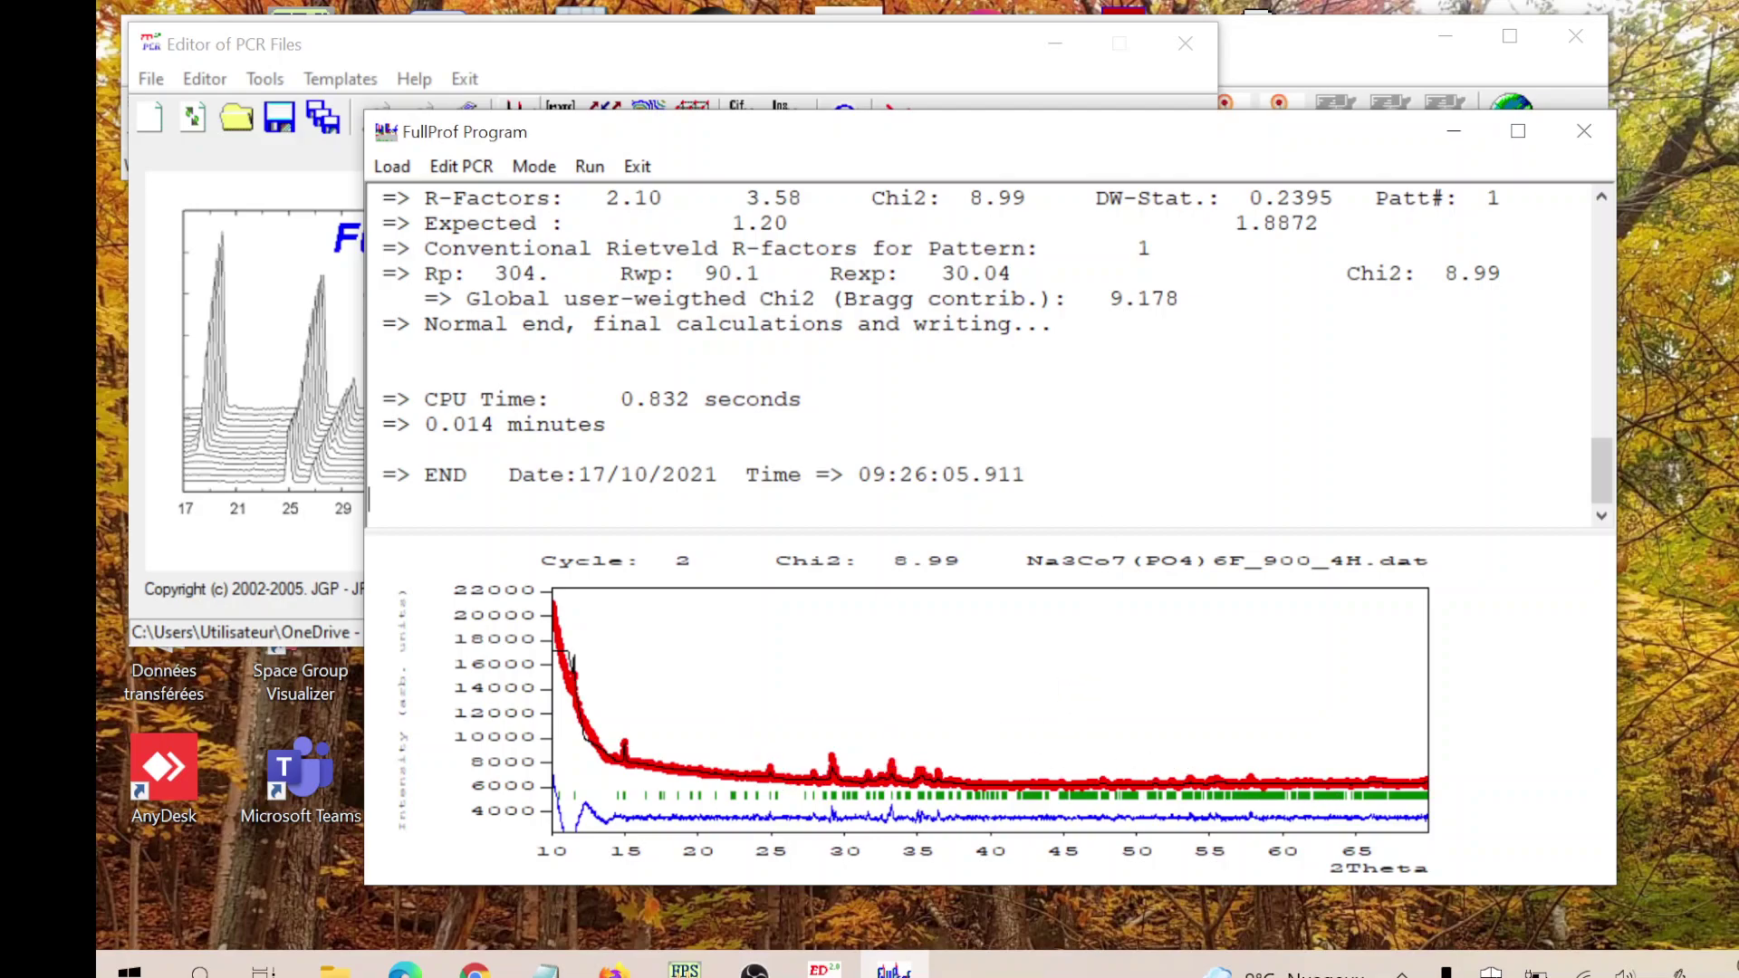
left_click(637, 166)
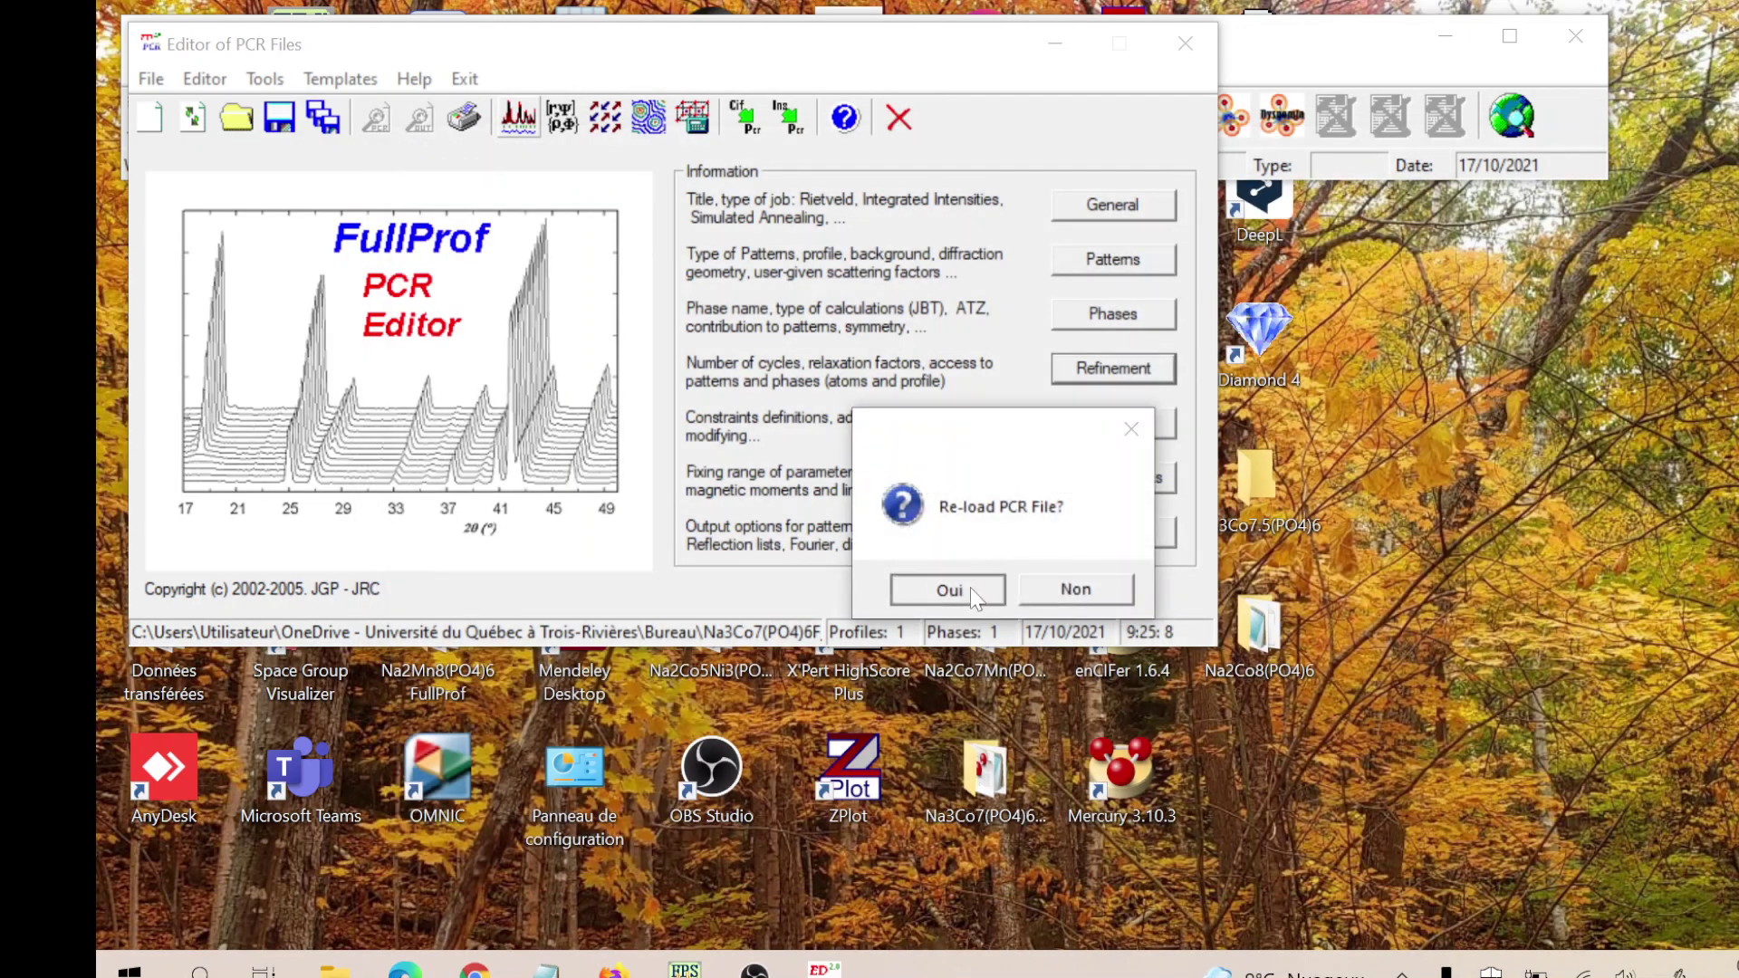
left_click(970, 587)
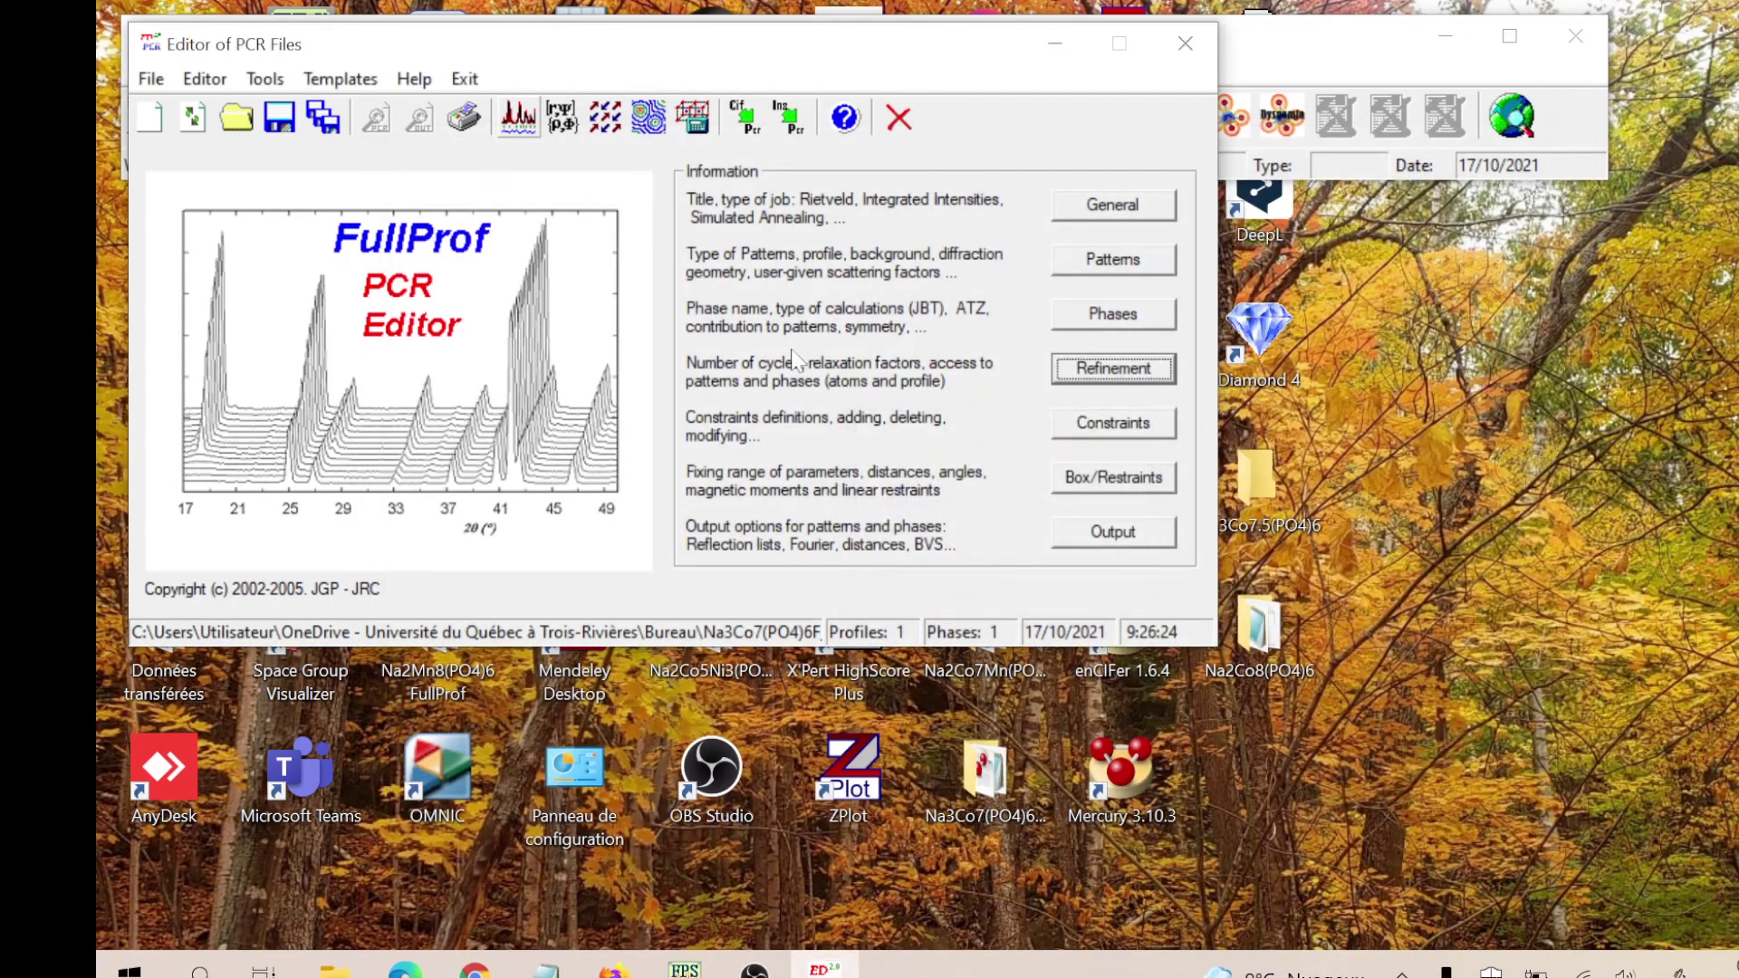
- Switch phase 1's weight percentage coefficient to automatic calculation
left_click(1115, 313)
left_click(555, 214)
left_click(441, 513)
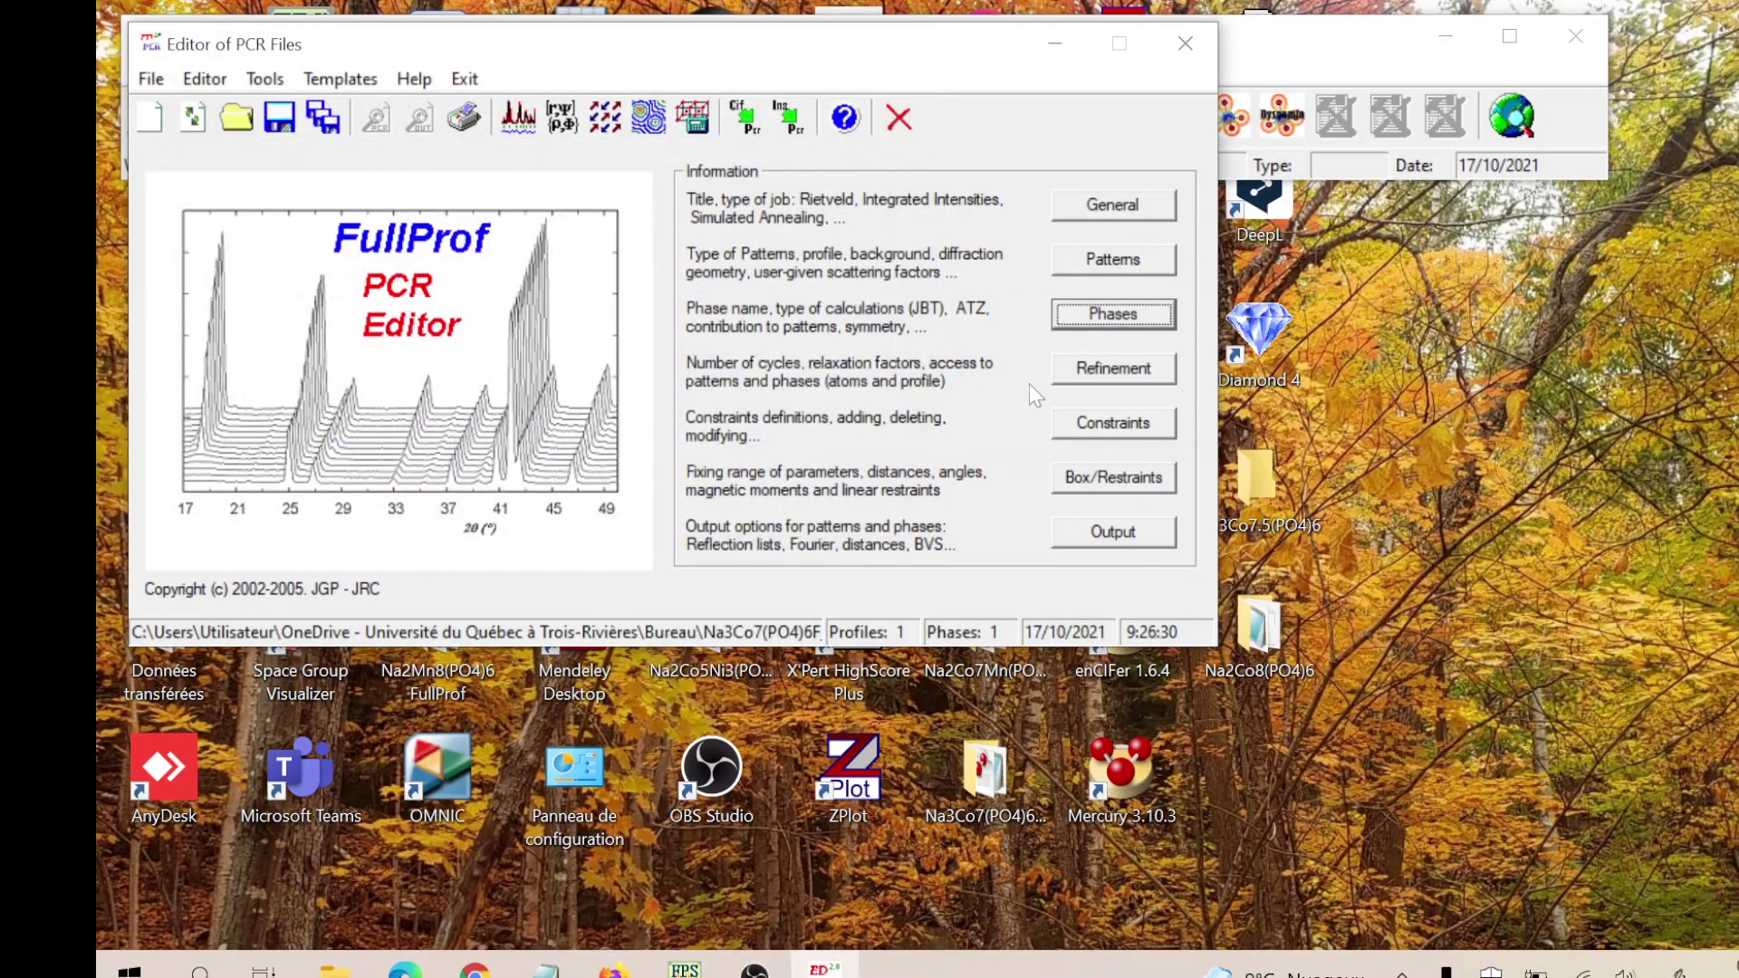
- Mark all background points of pattern 1 for refinement, keeping linear interpolation
left_click(1099, 372)
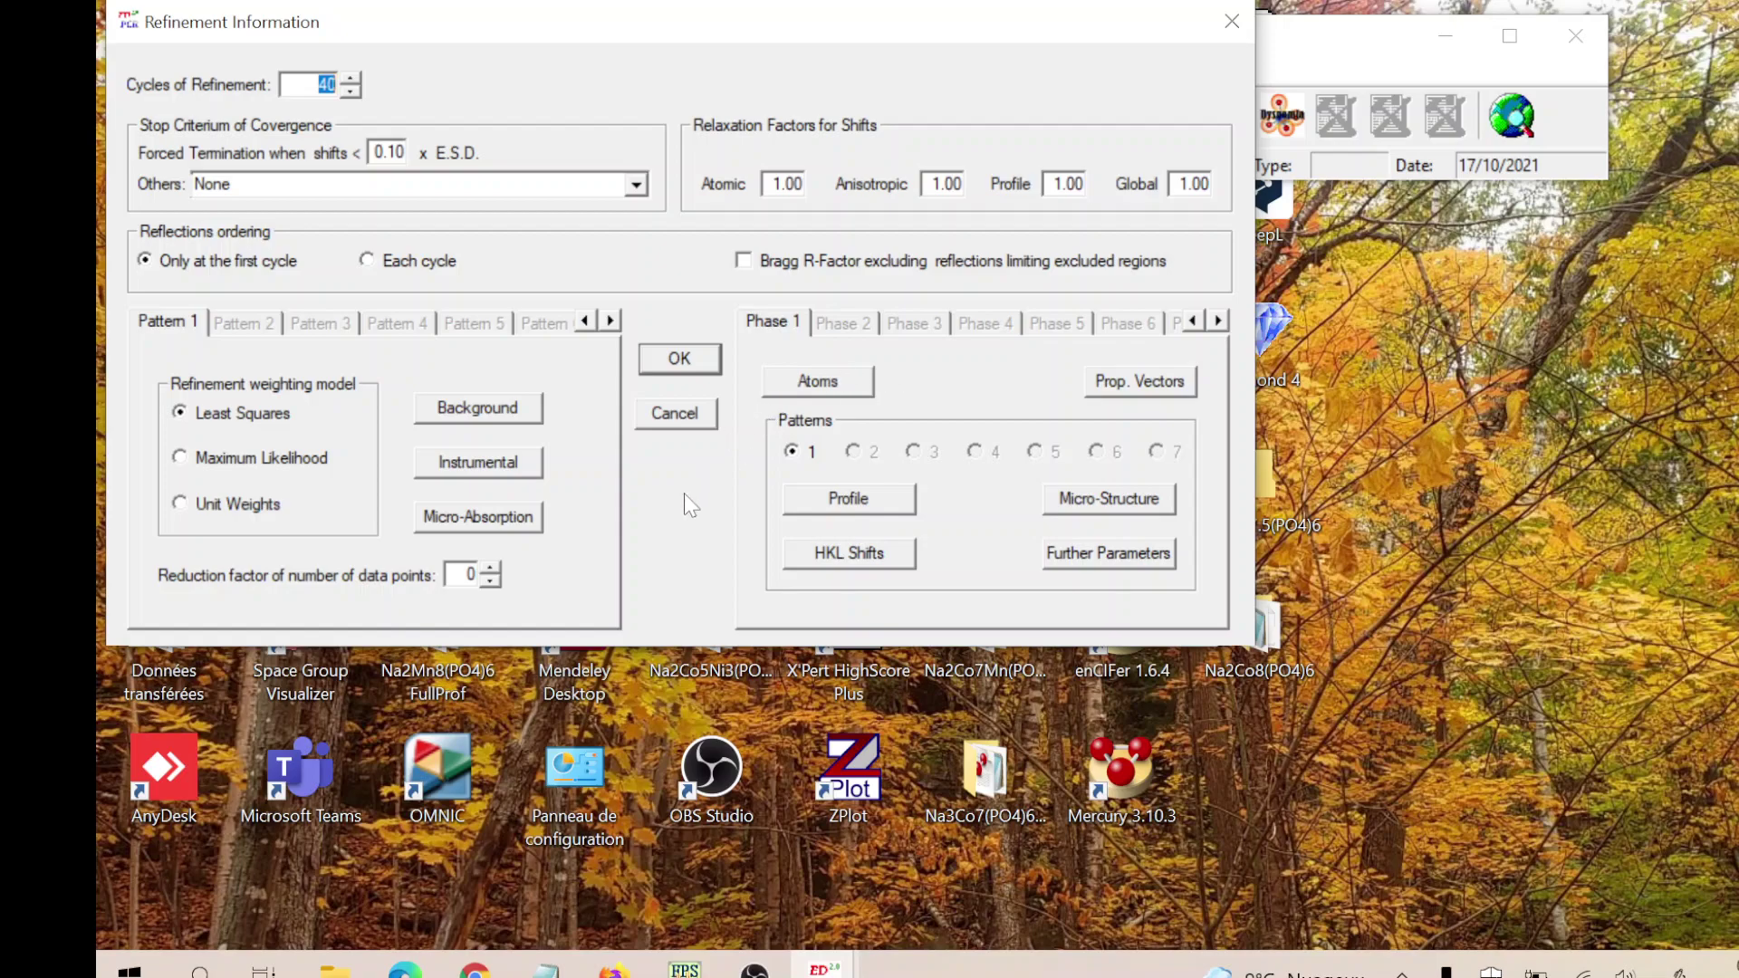
left_click(494, 415)
left_click(530, 280)
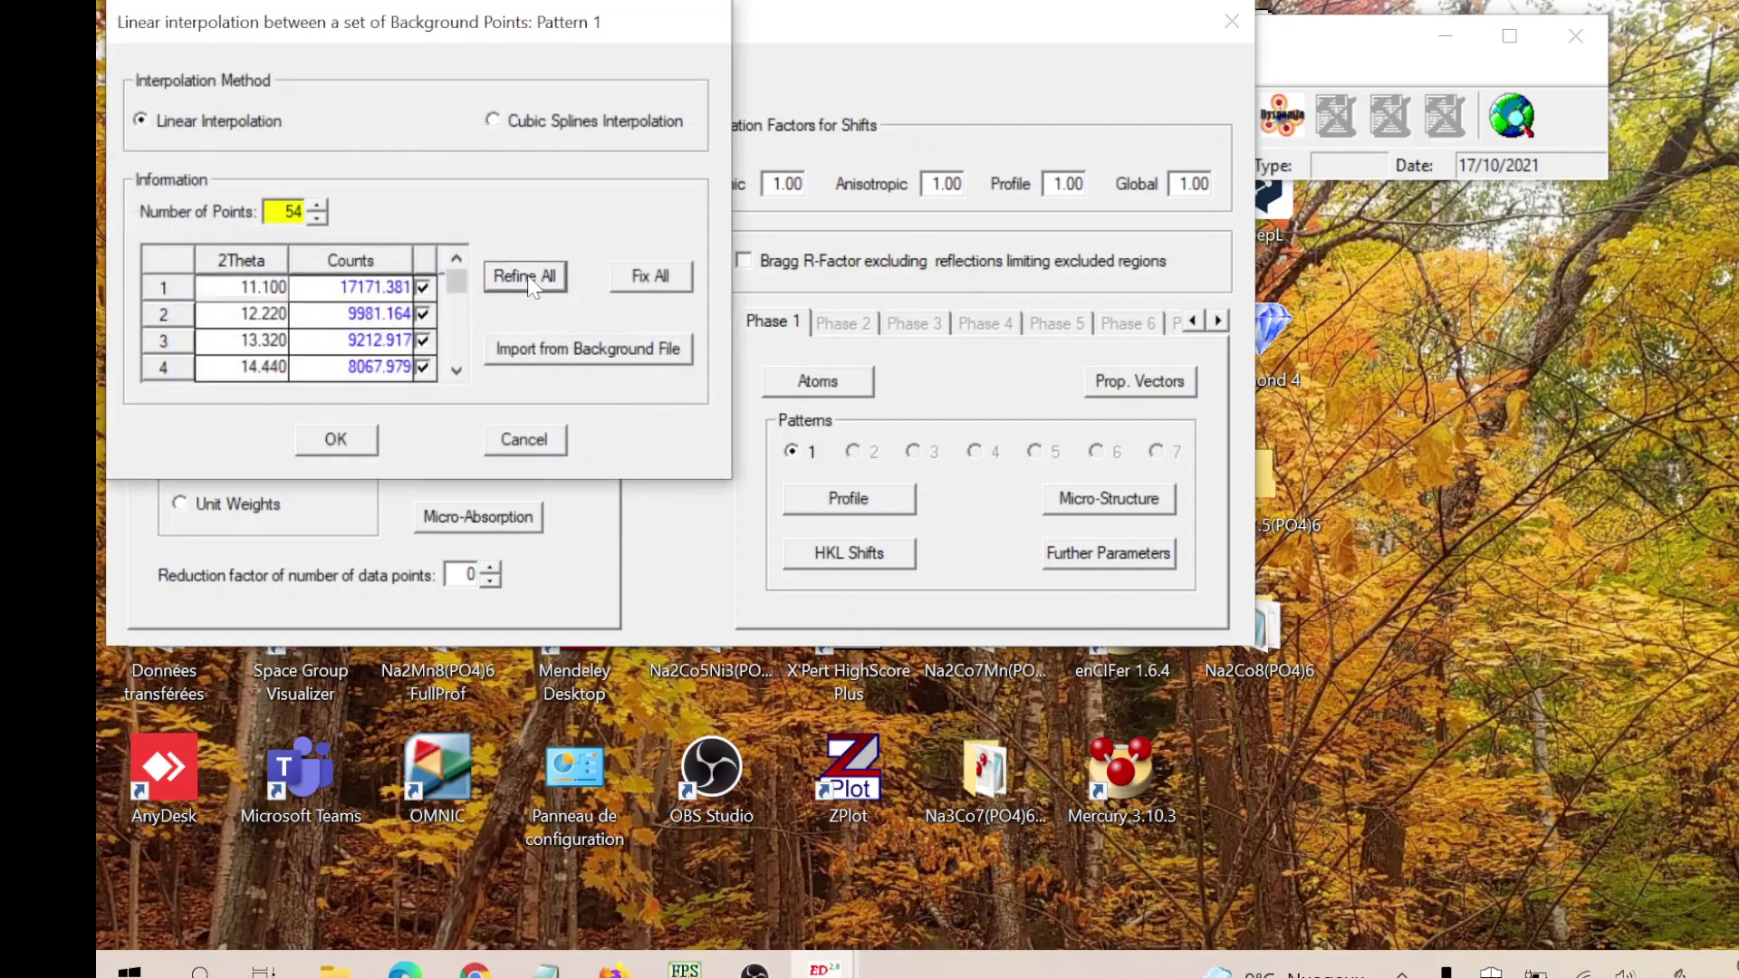
left_click(346, 445)
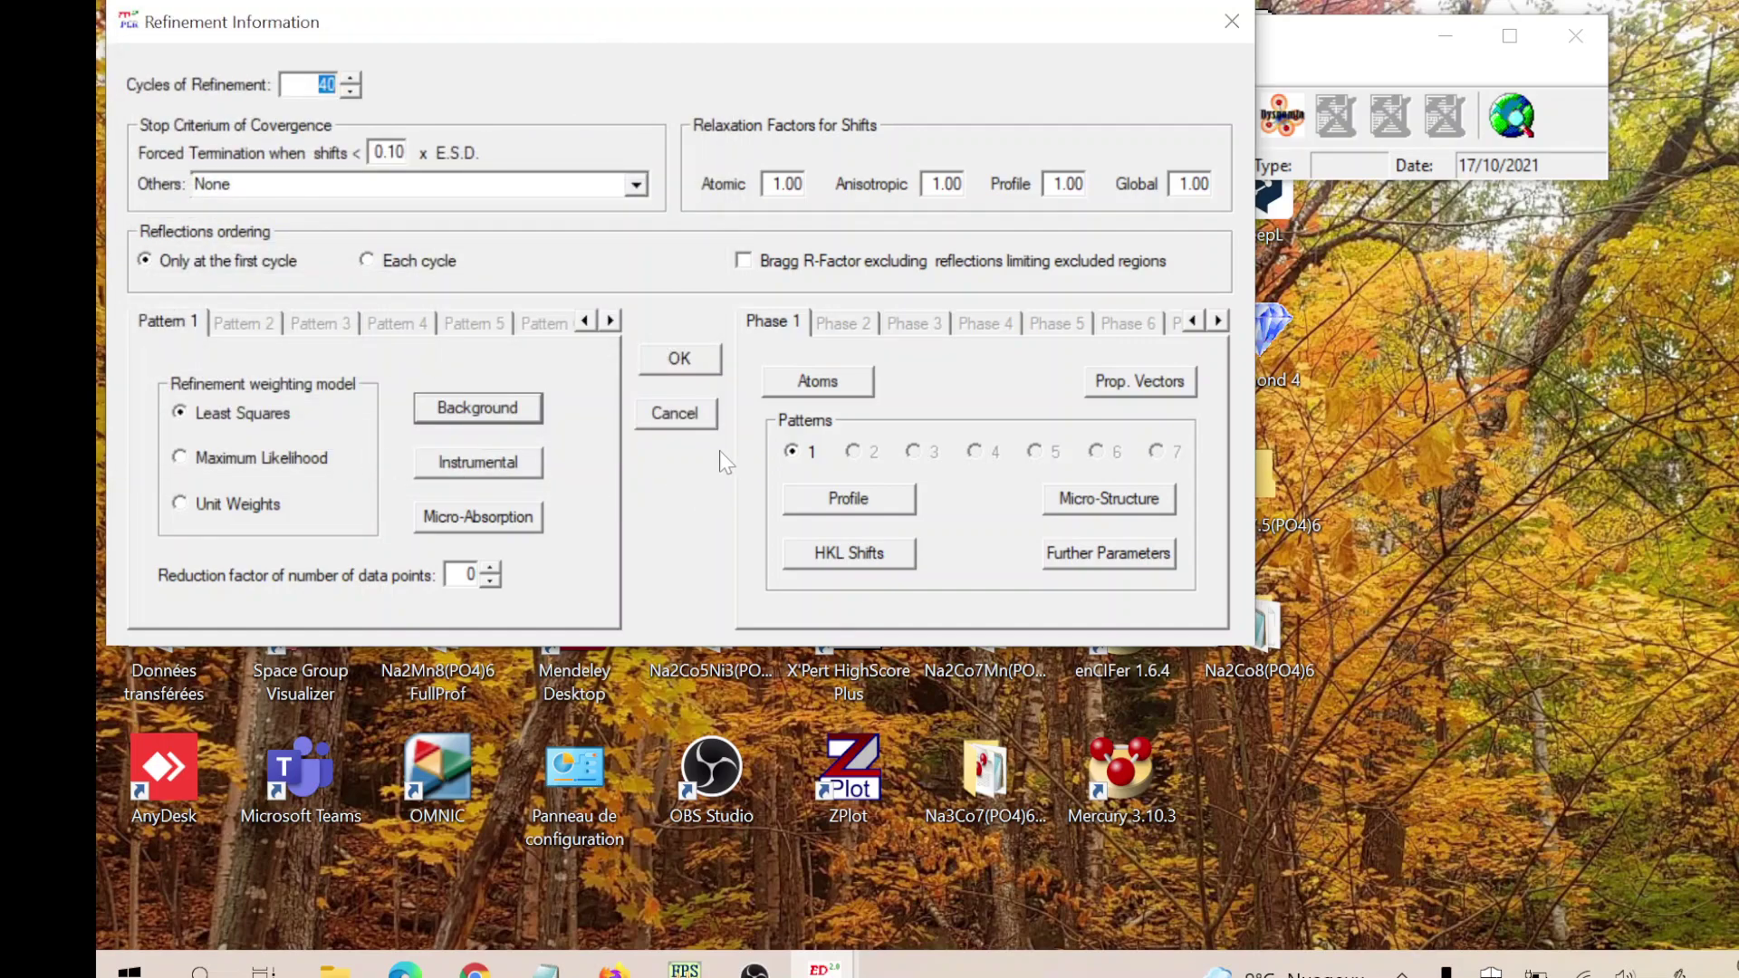
left_click(690, 358)
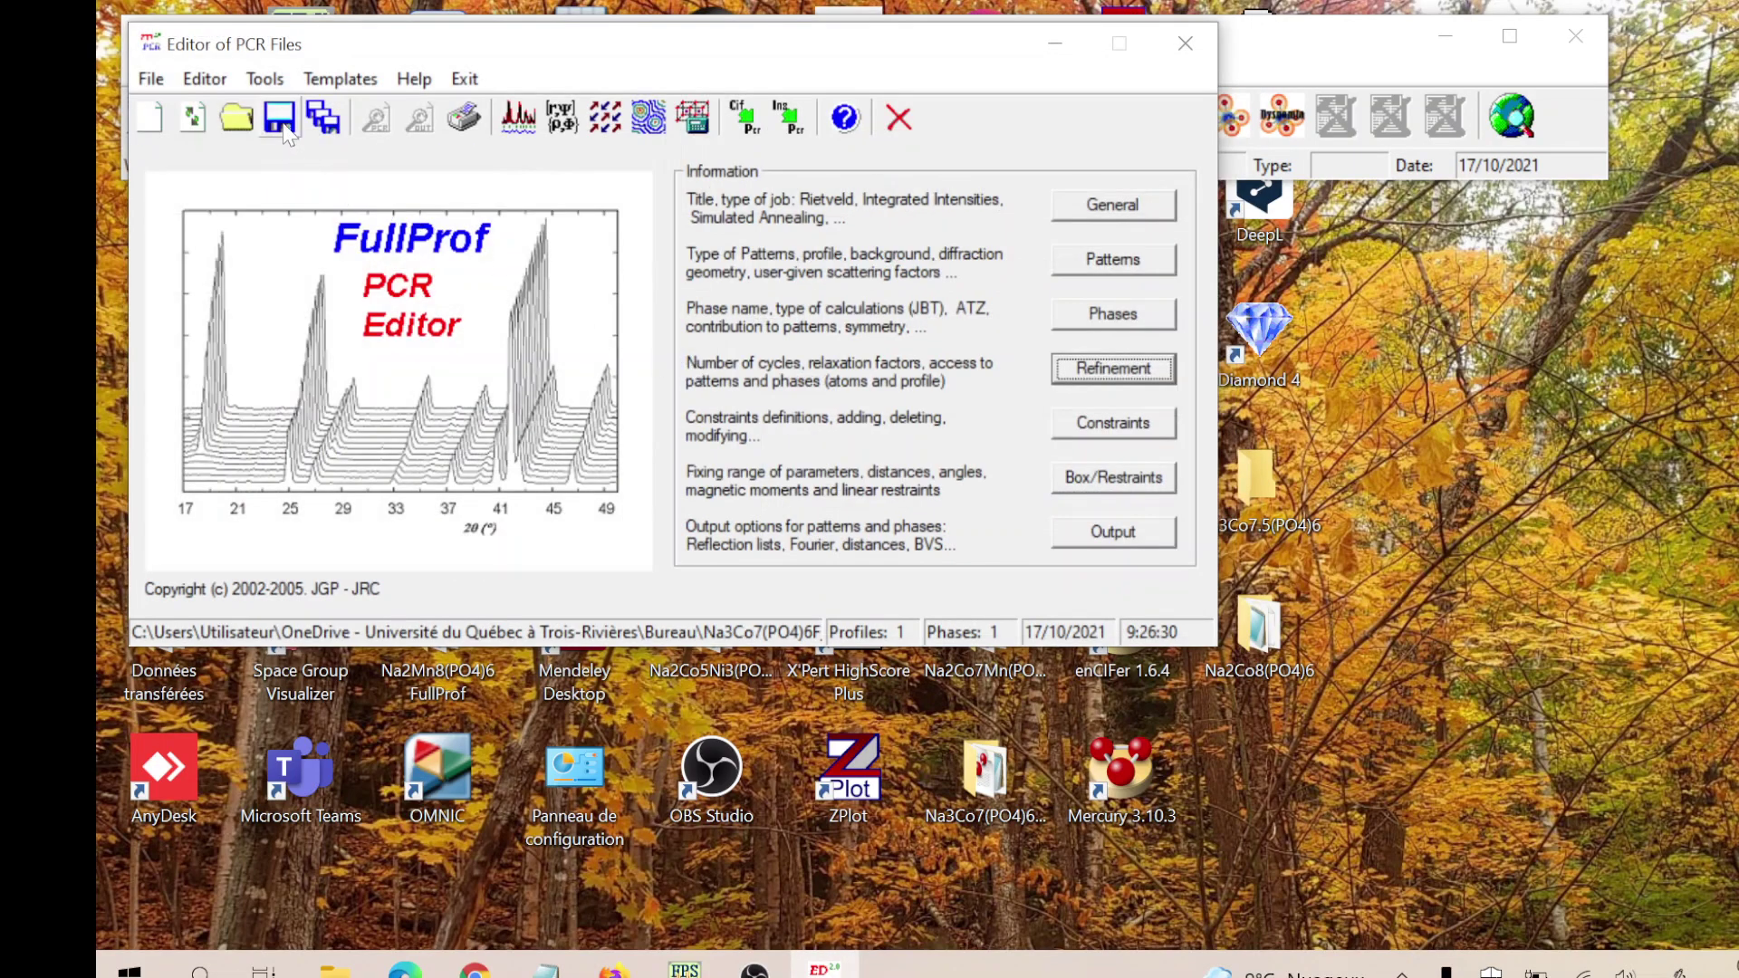
- Run the FullProf refinement with the background points freed, and reload the resulting PCR file
left_click(518, 118)
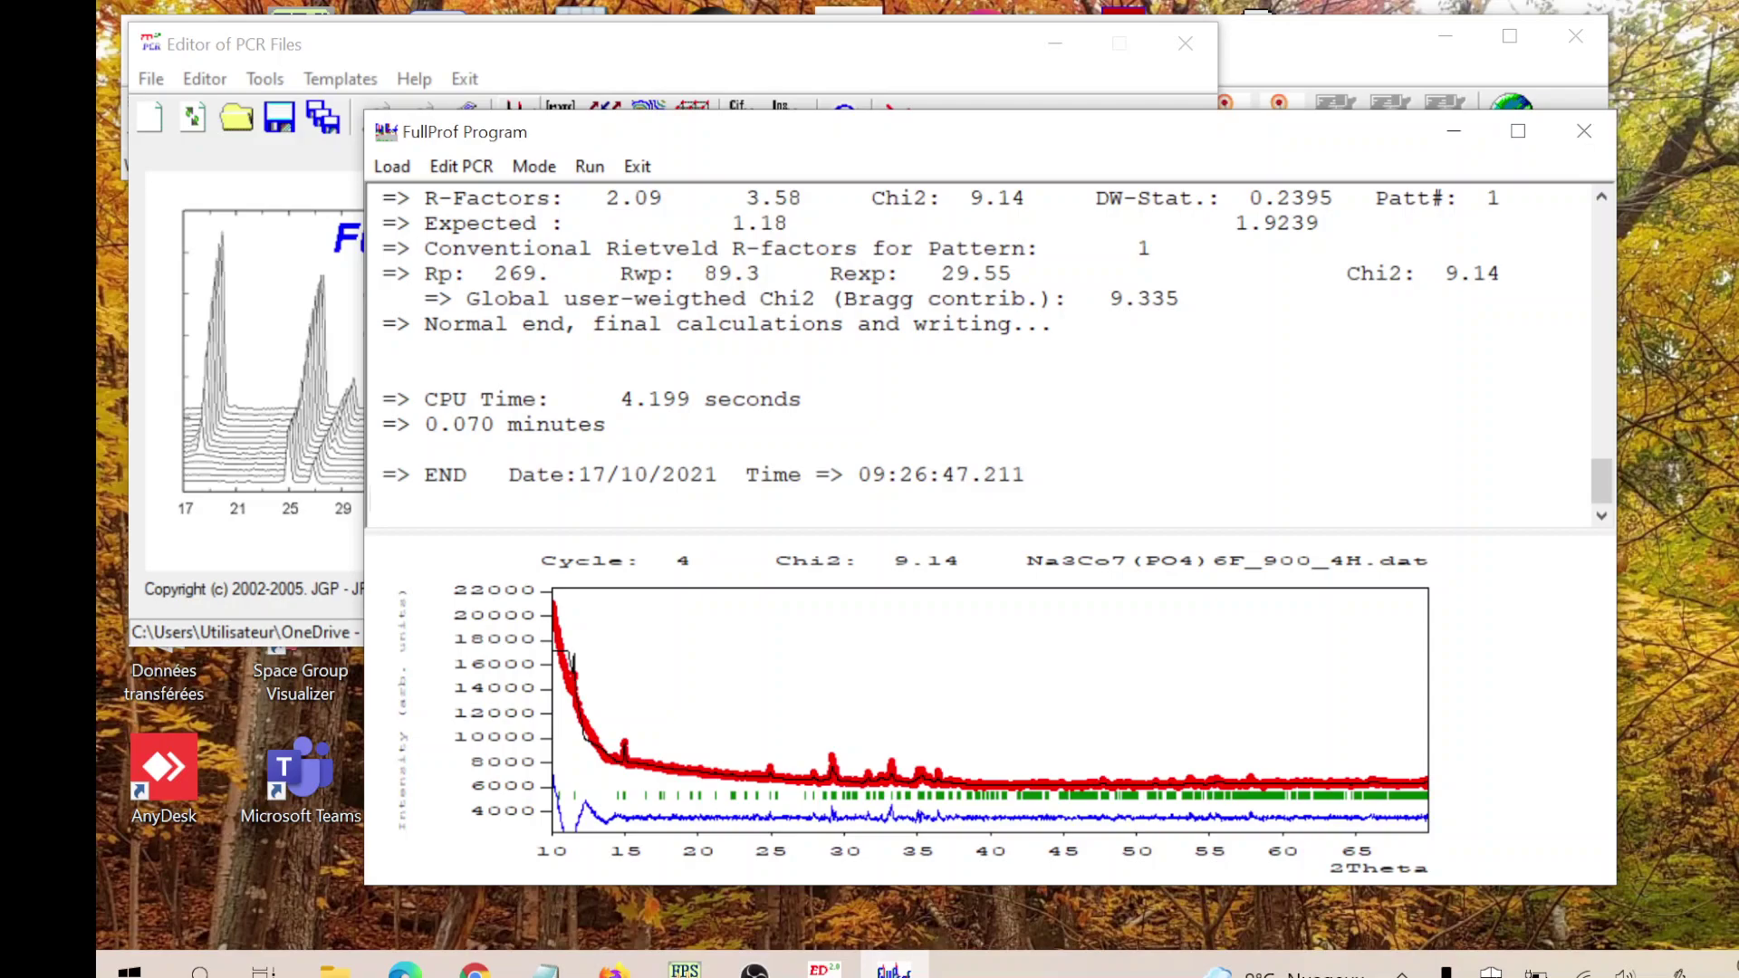
left_click(638, 166)
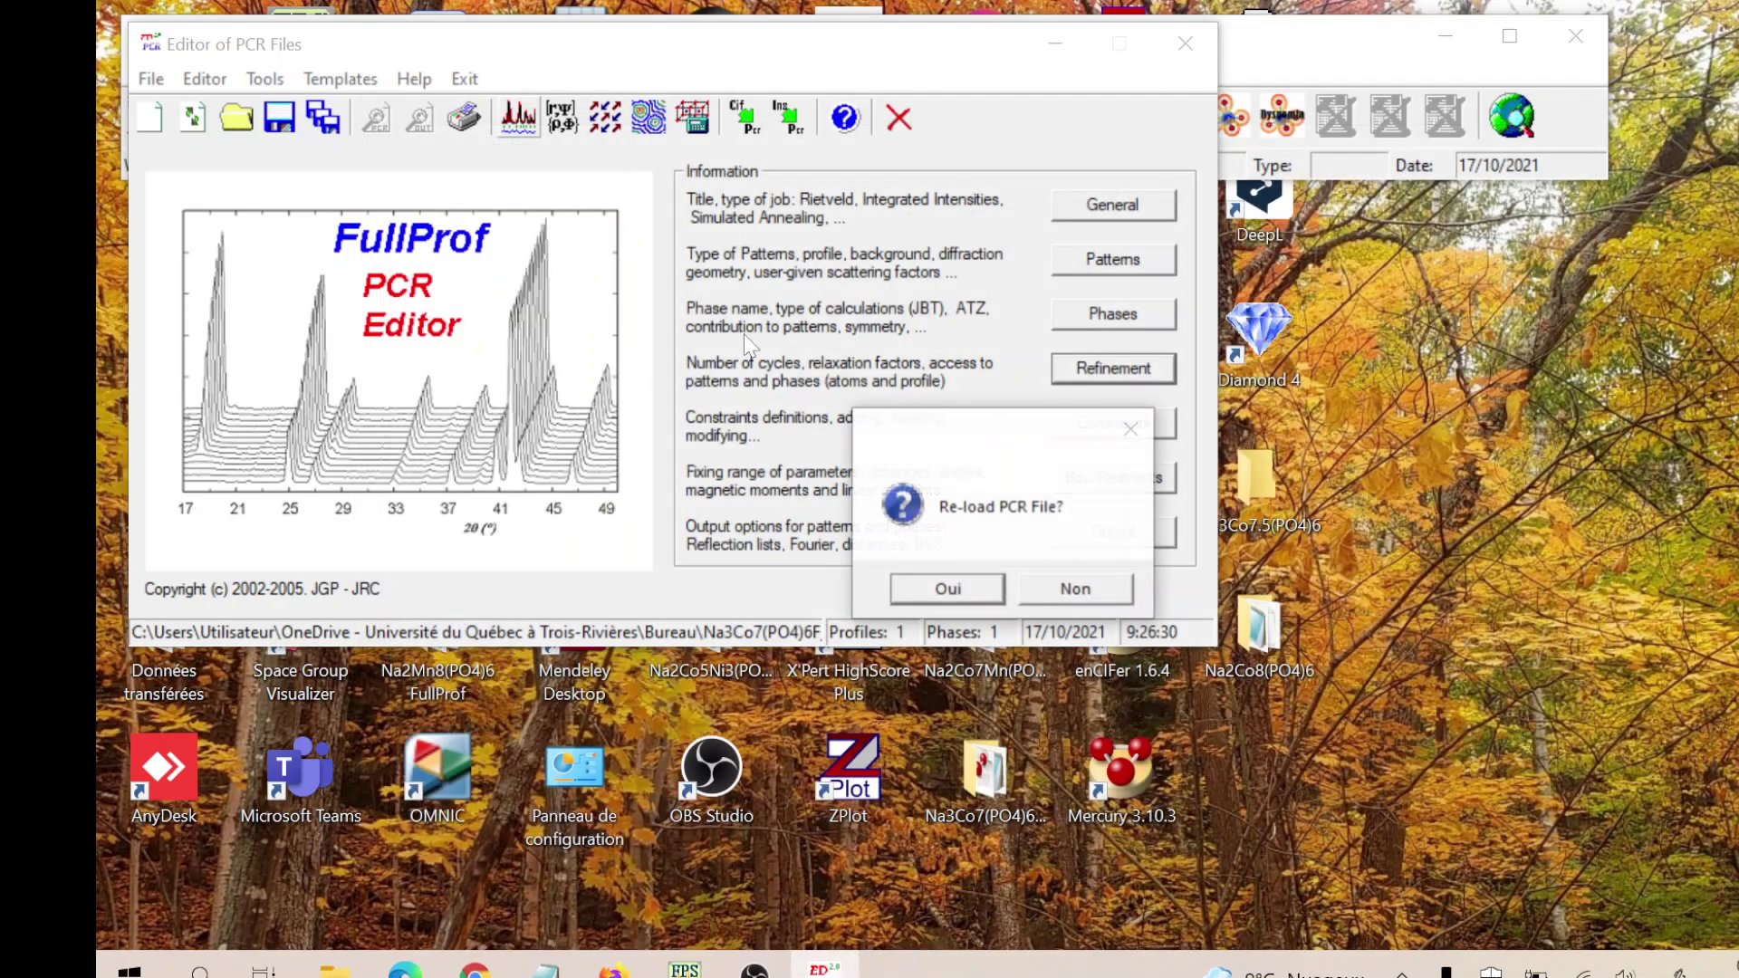
left_click(946, 590)
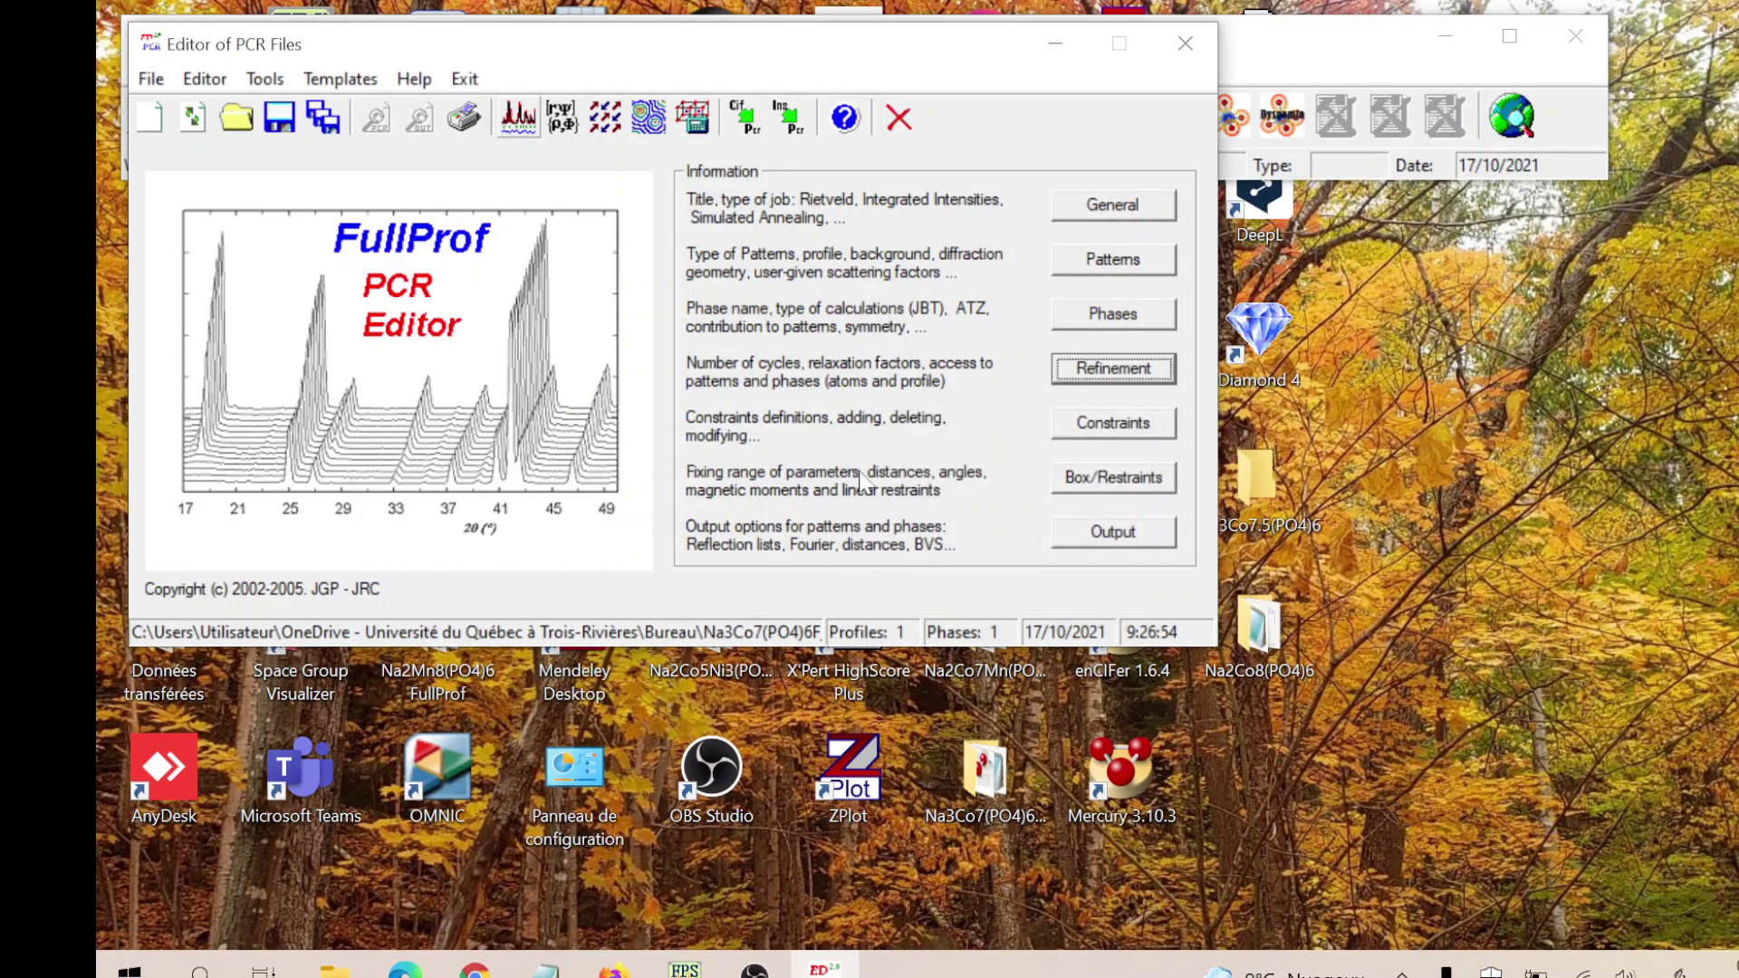
- Switch phase 1's weight percentage coefficient back to automatic calculation
left_click(1072, 315)
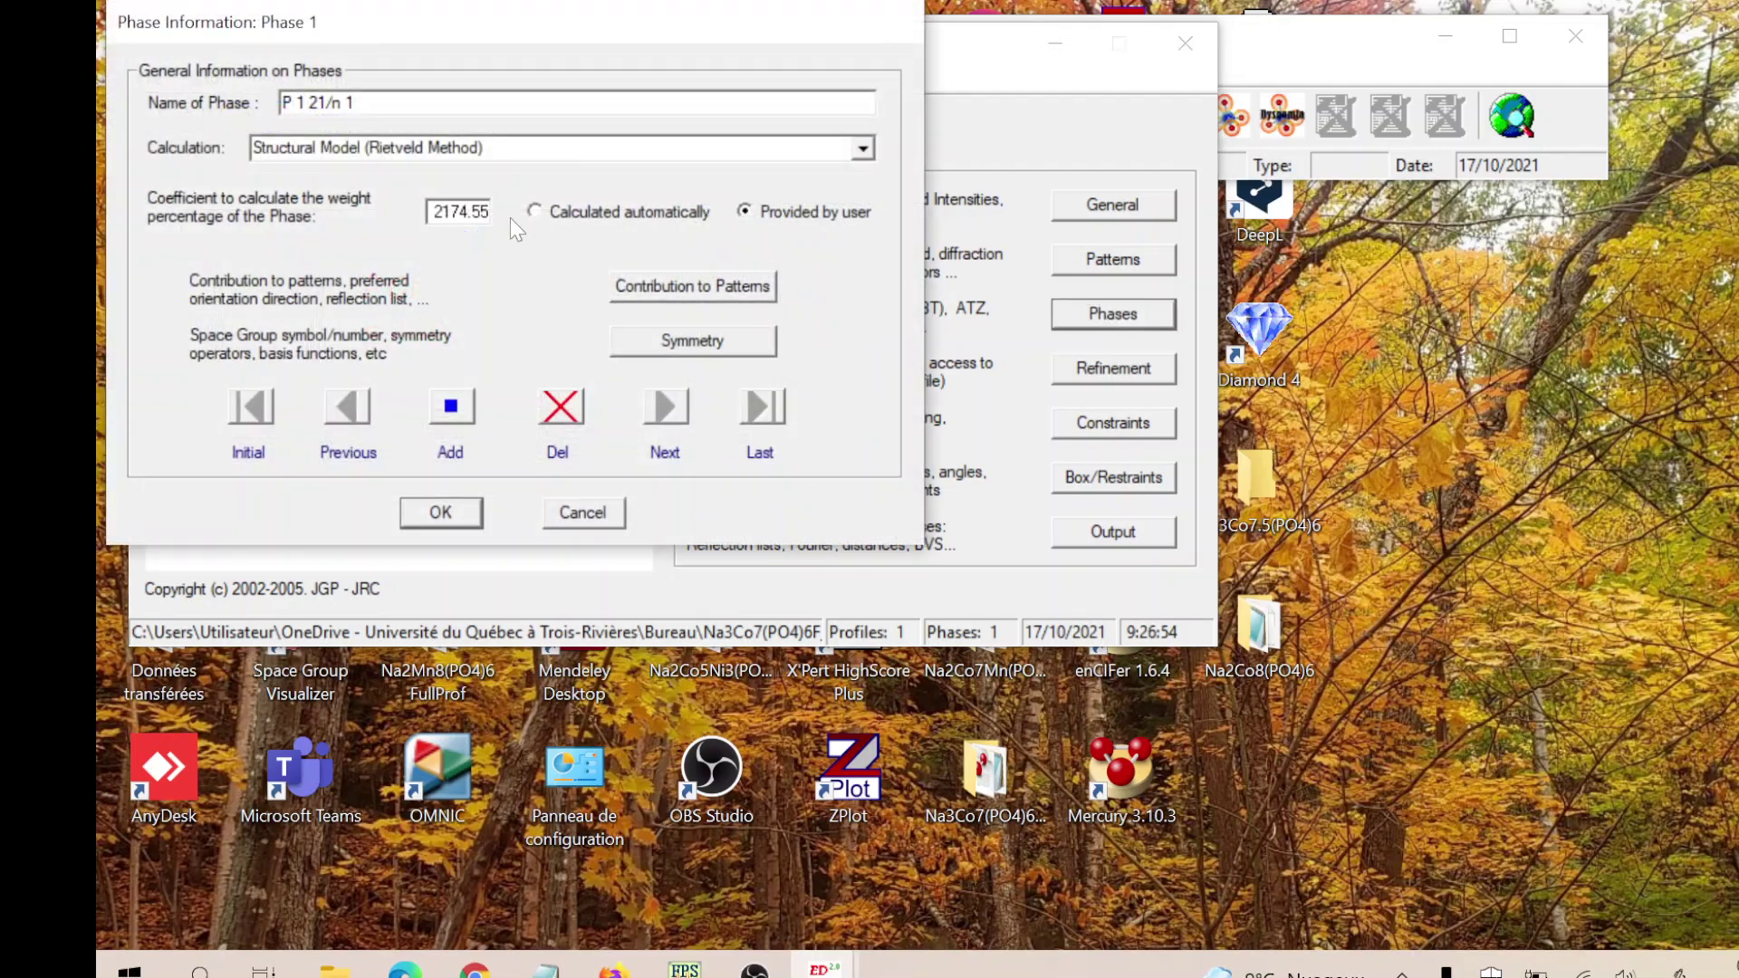
left_click(533, 211)
left_click(466, 515)
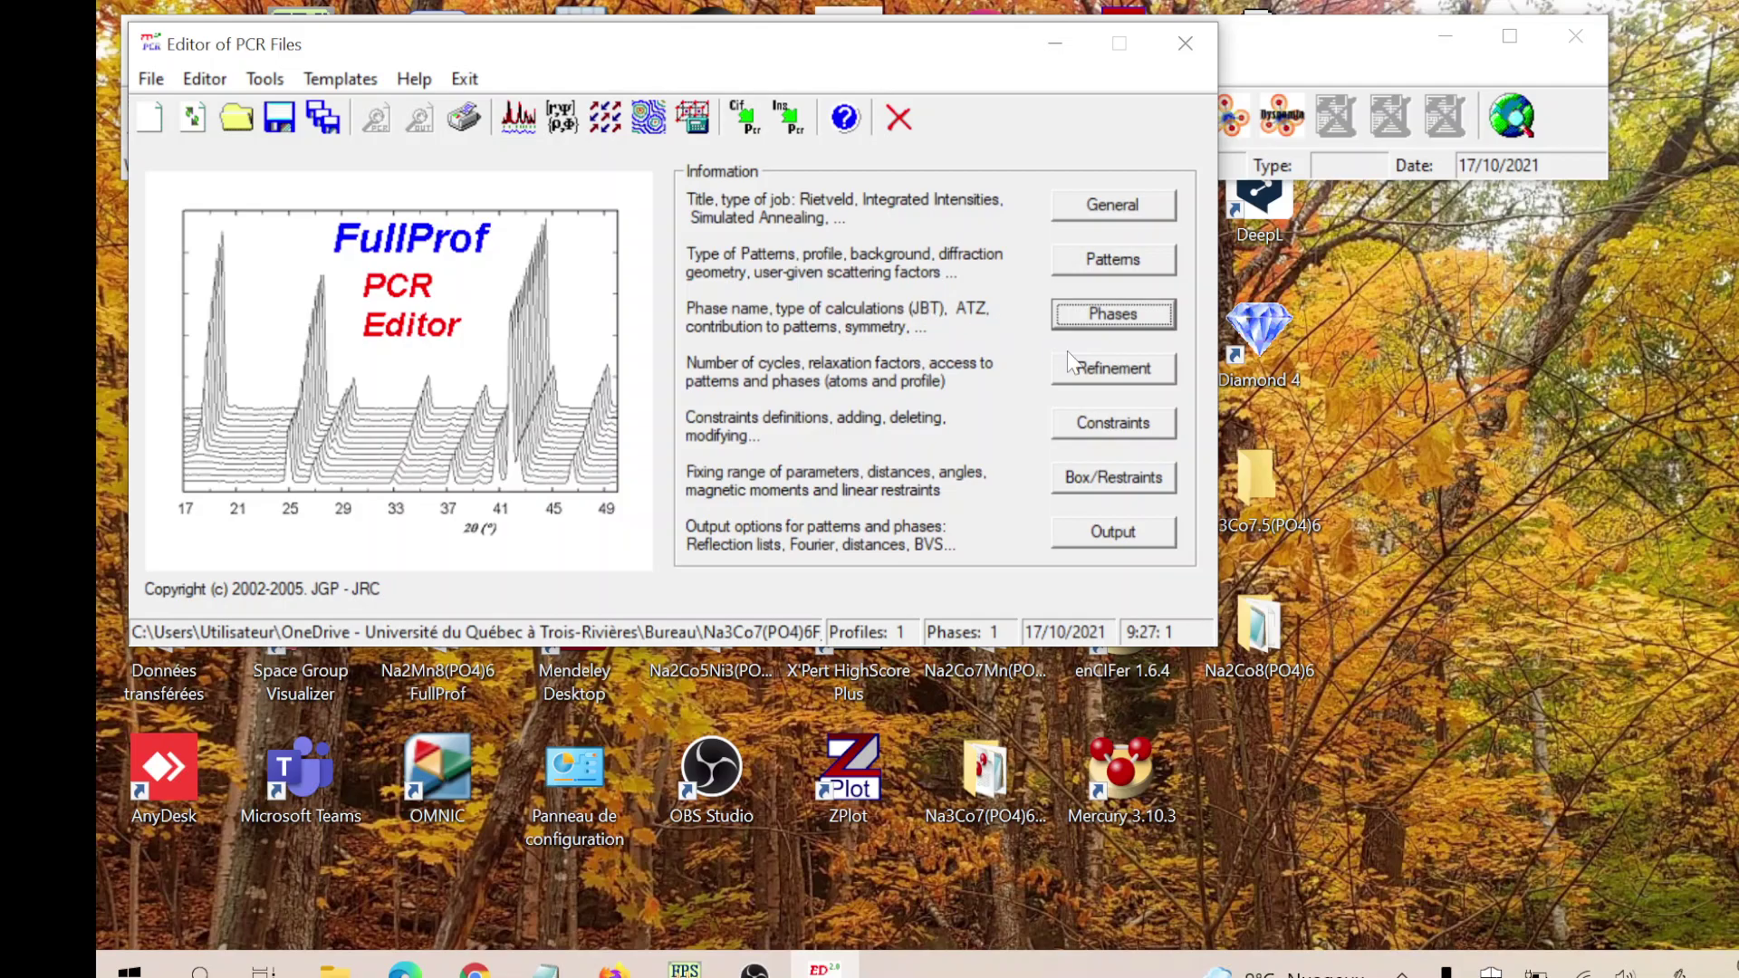
- Mark phase 1's cell parameters a, b, c, alpha, beta and gamma for refinement
left_click(1092, 367)
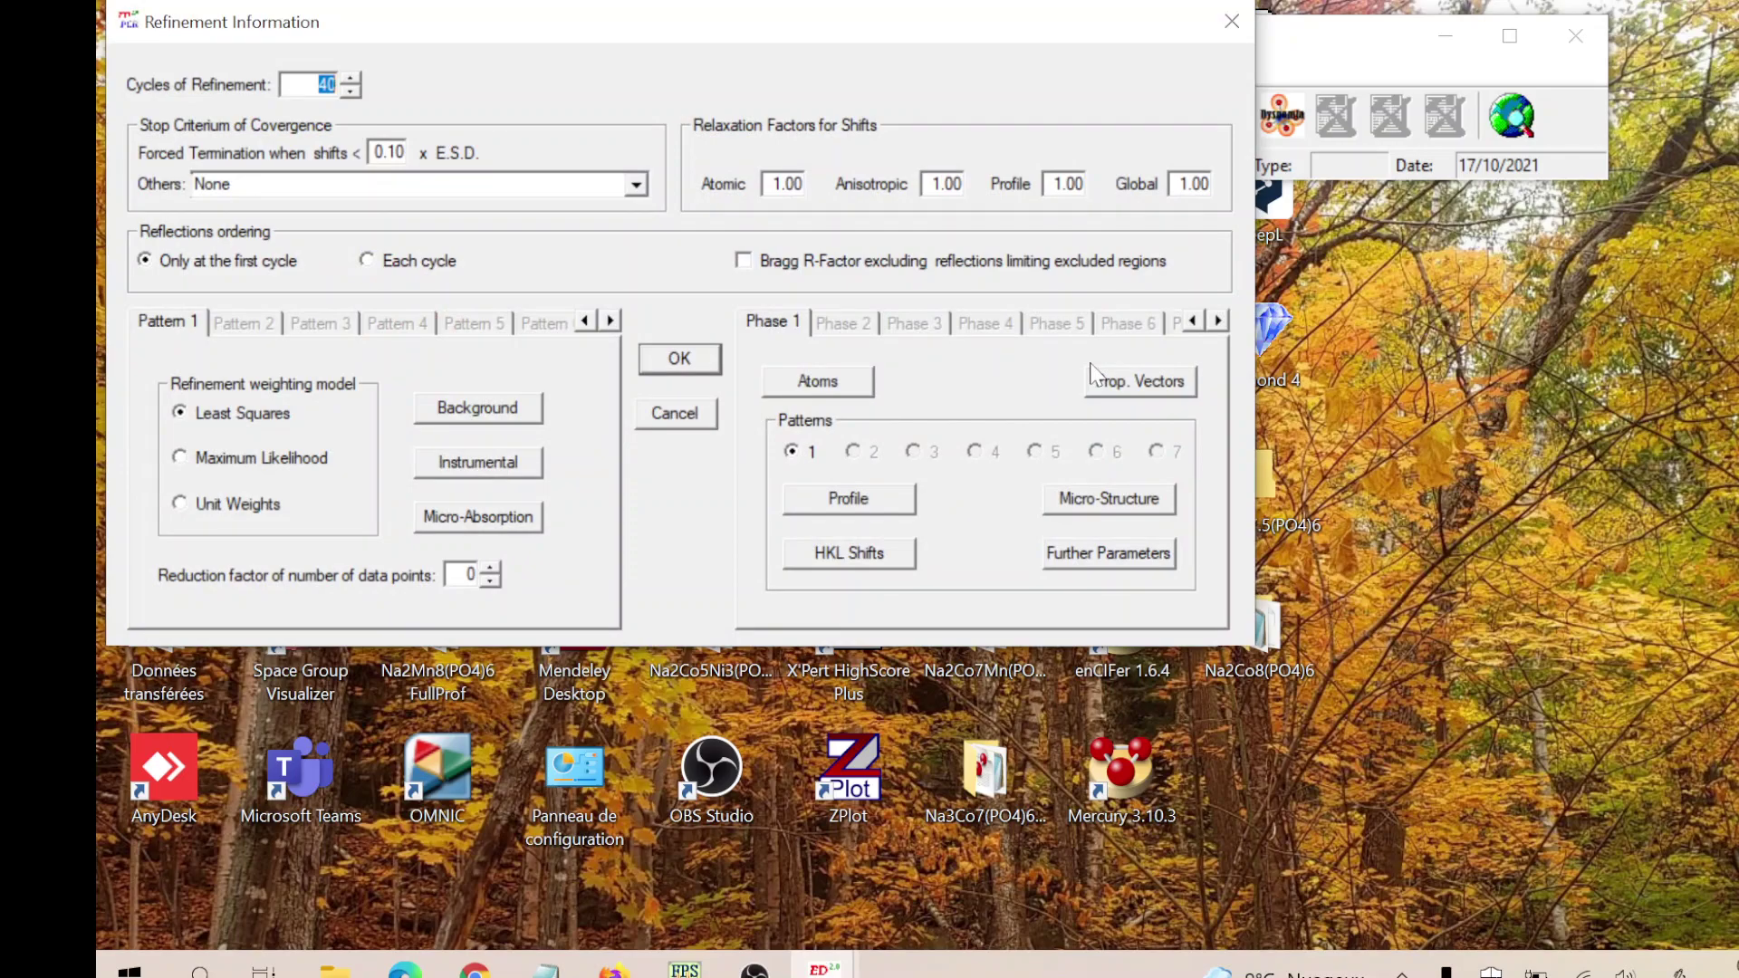
left_click(861, 502)
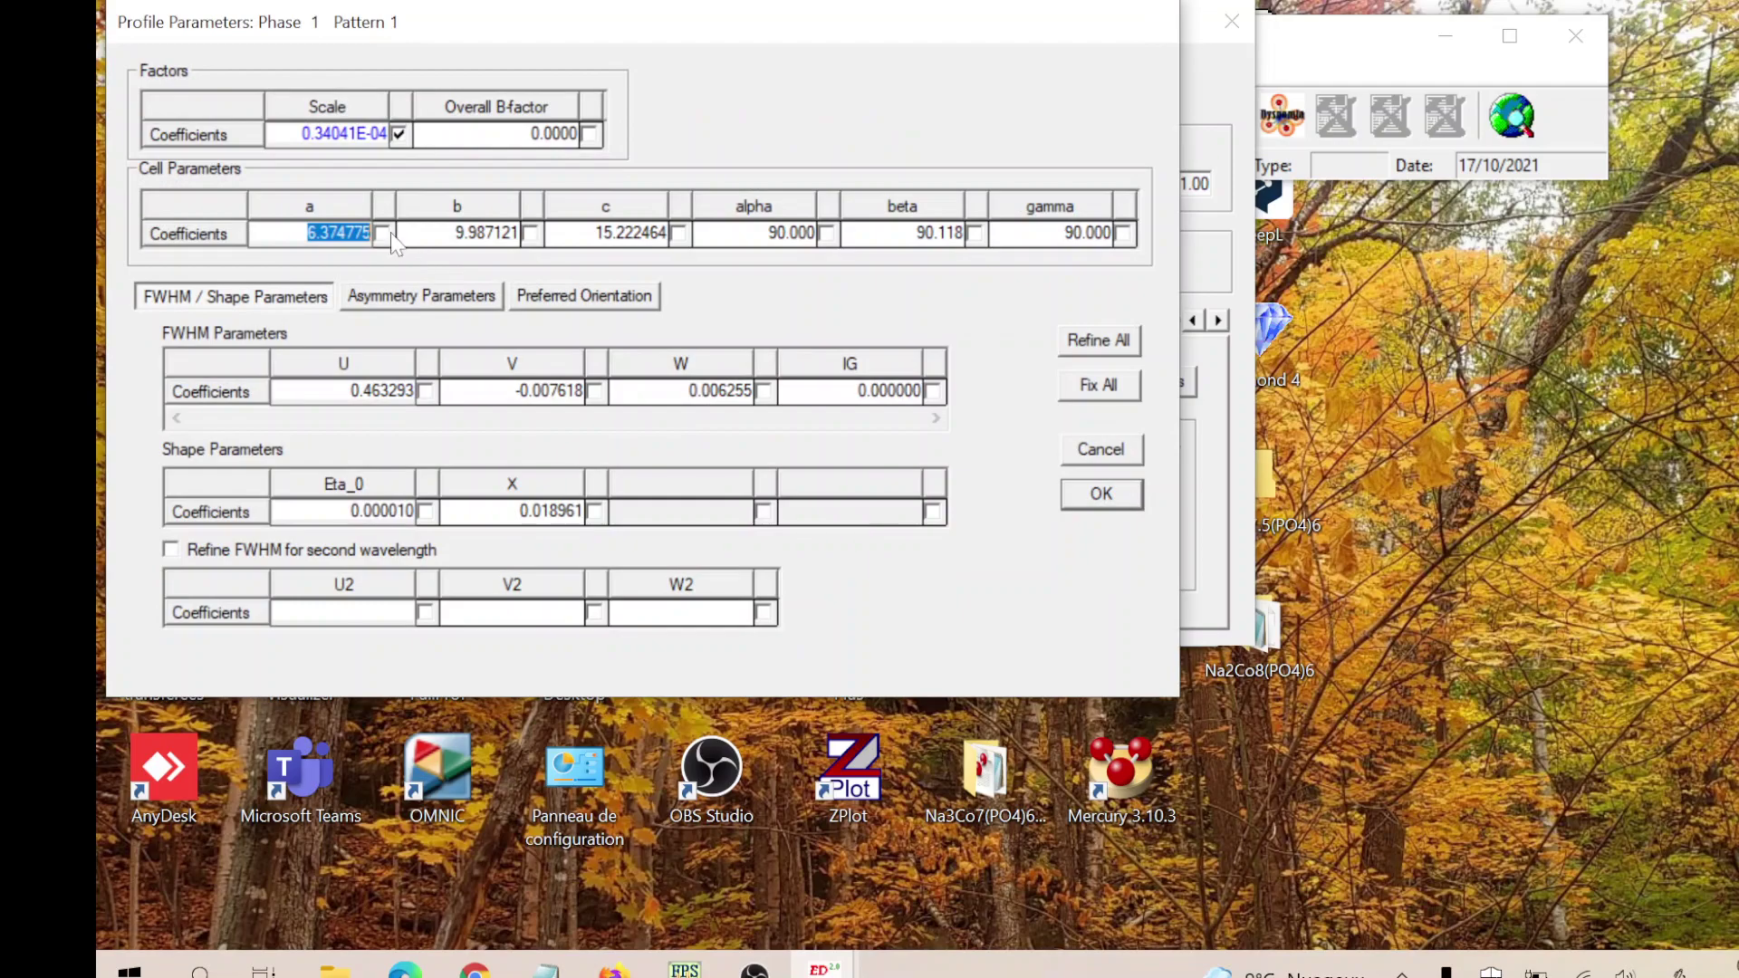
left_click(383, 233)
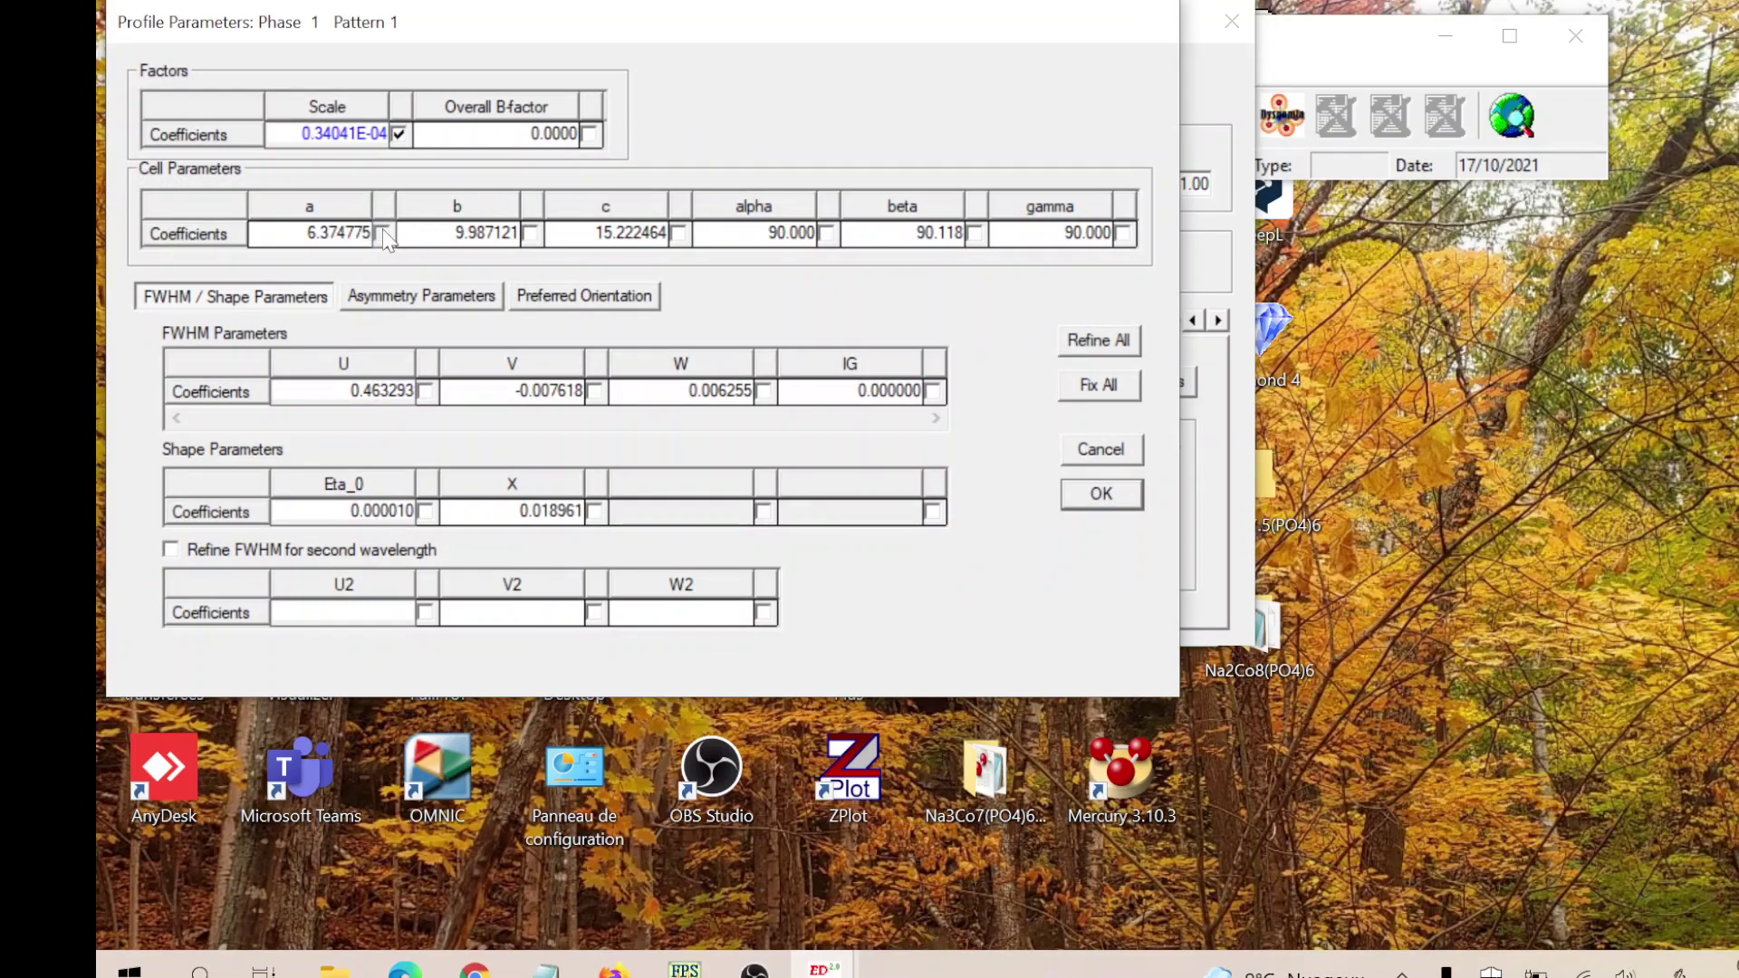
left_click(529, 234)
left_click(678, 234)
left_click(826, 233)
left_click(978, 233)
left_click(1126, 232)
left_click(1073, 503)
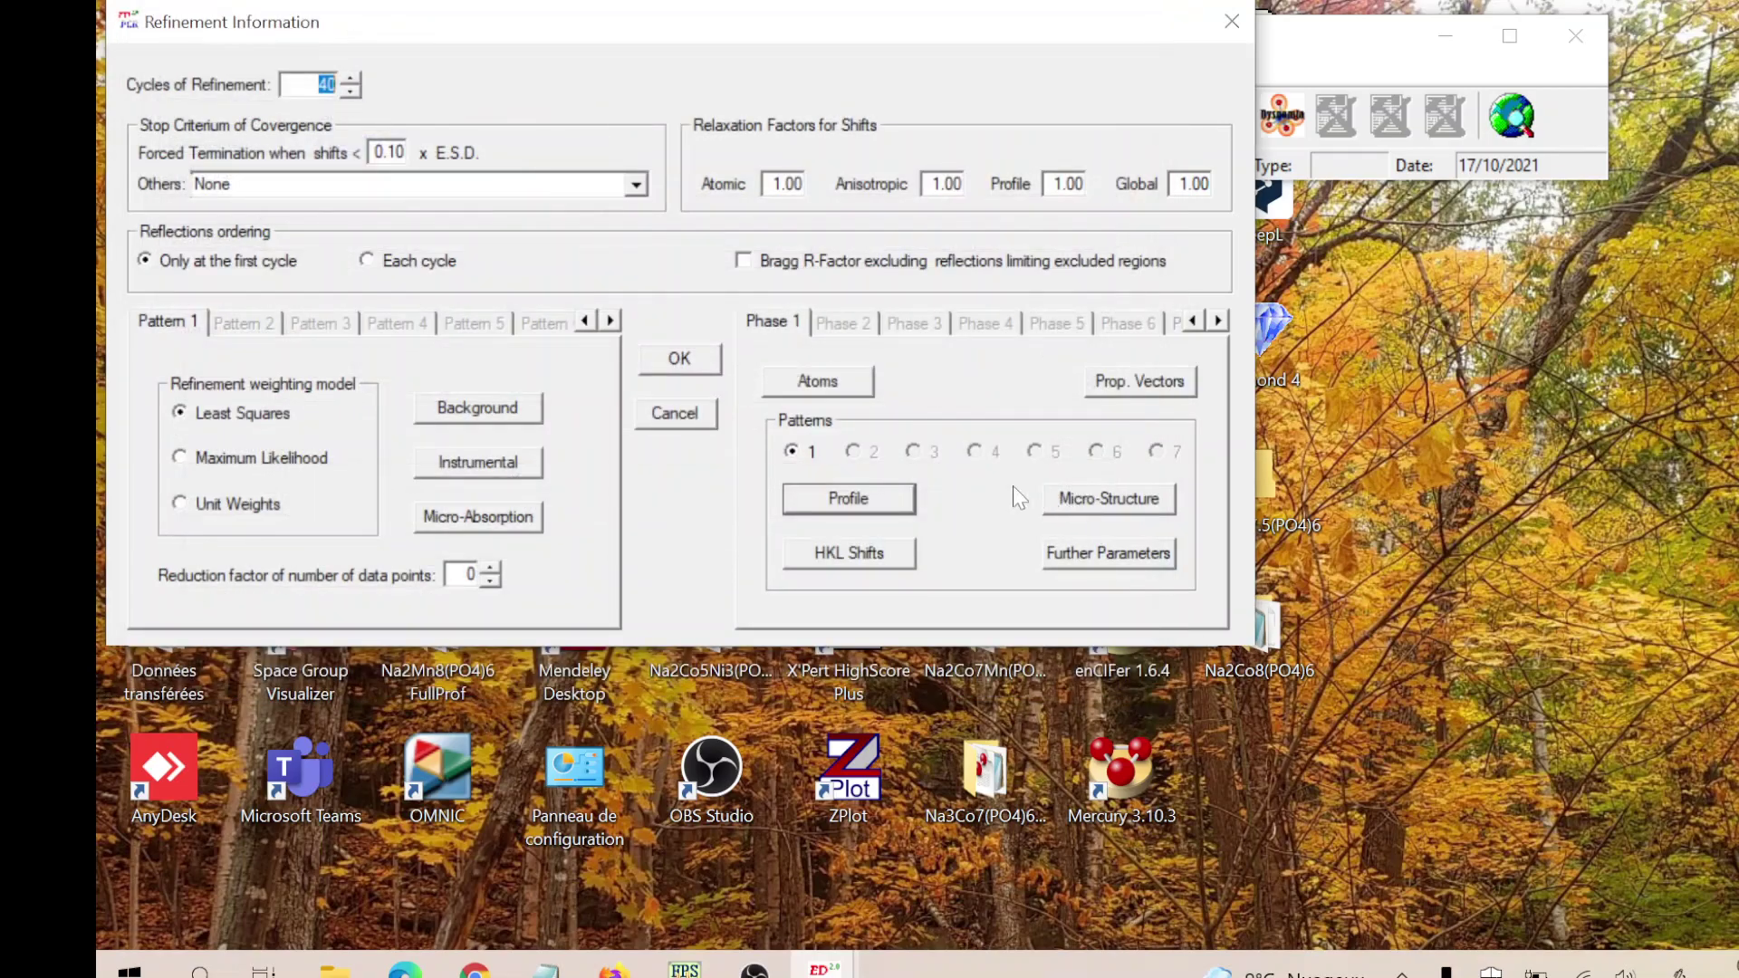
left_click(704, 358)
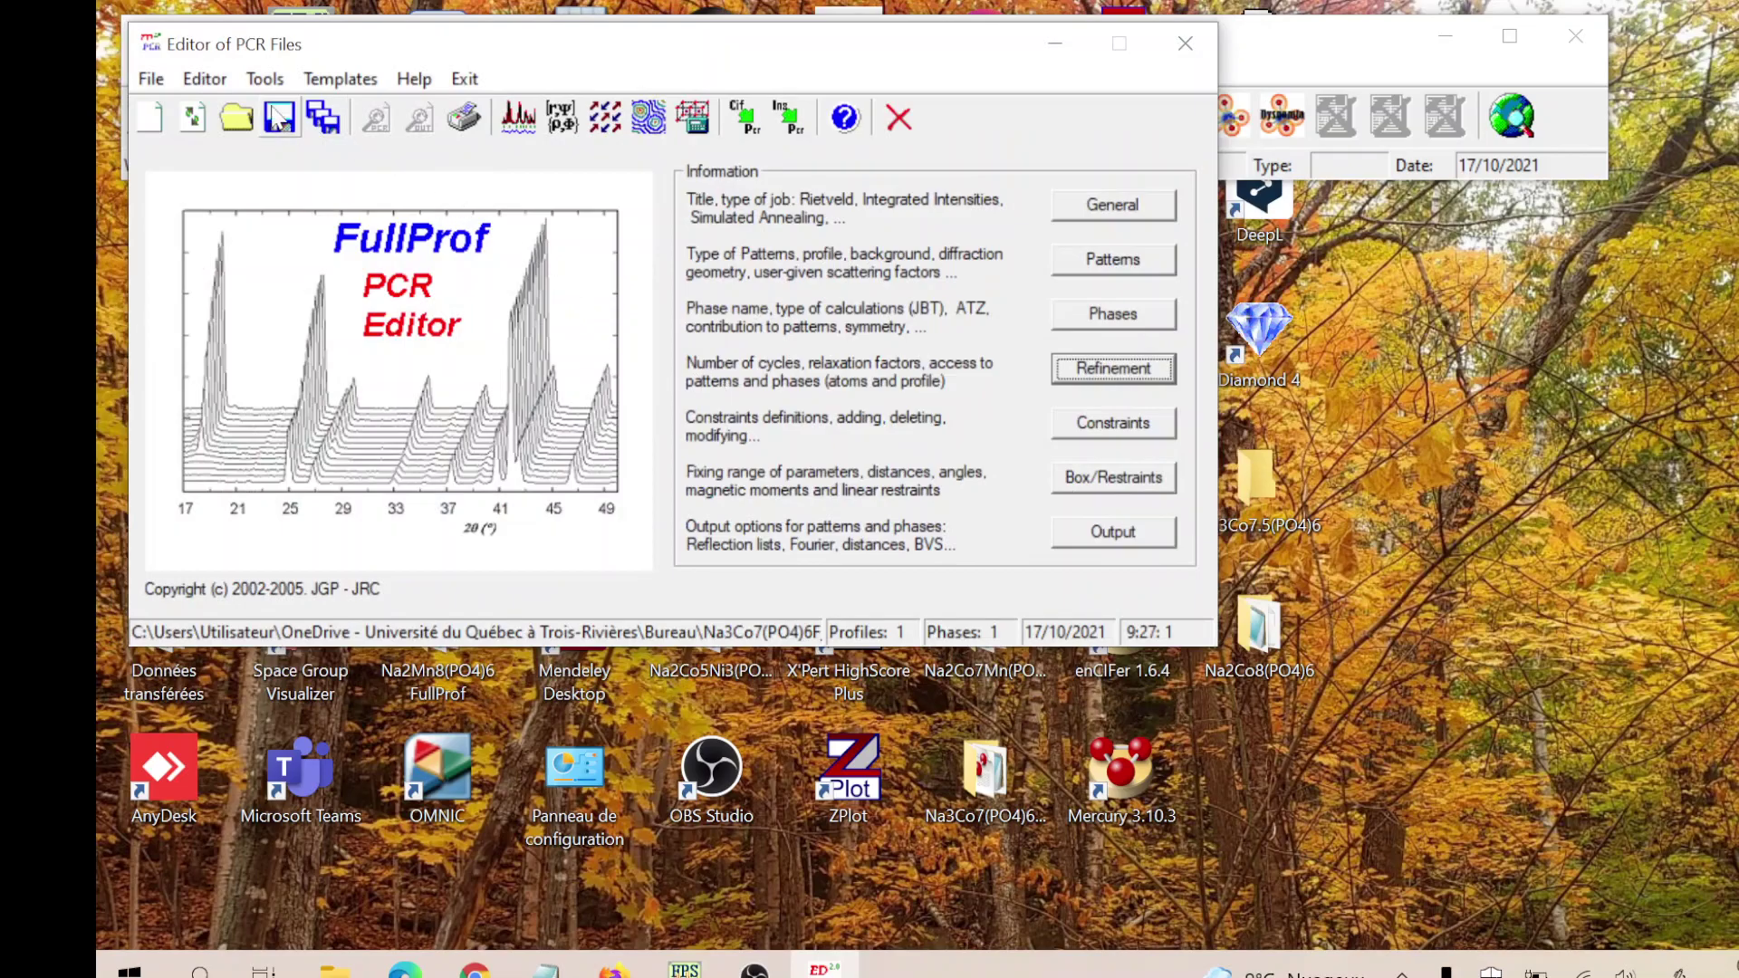
- Run the FullProf refinement with the cell parameters freed, check its convergence message, and reload the PCR file
left_click(518, 116)
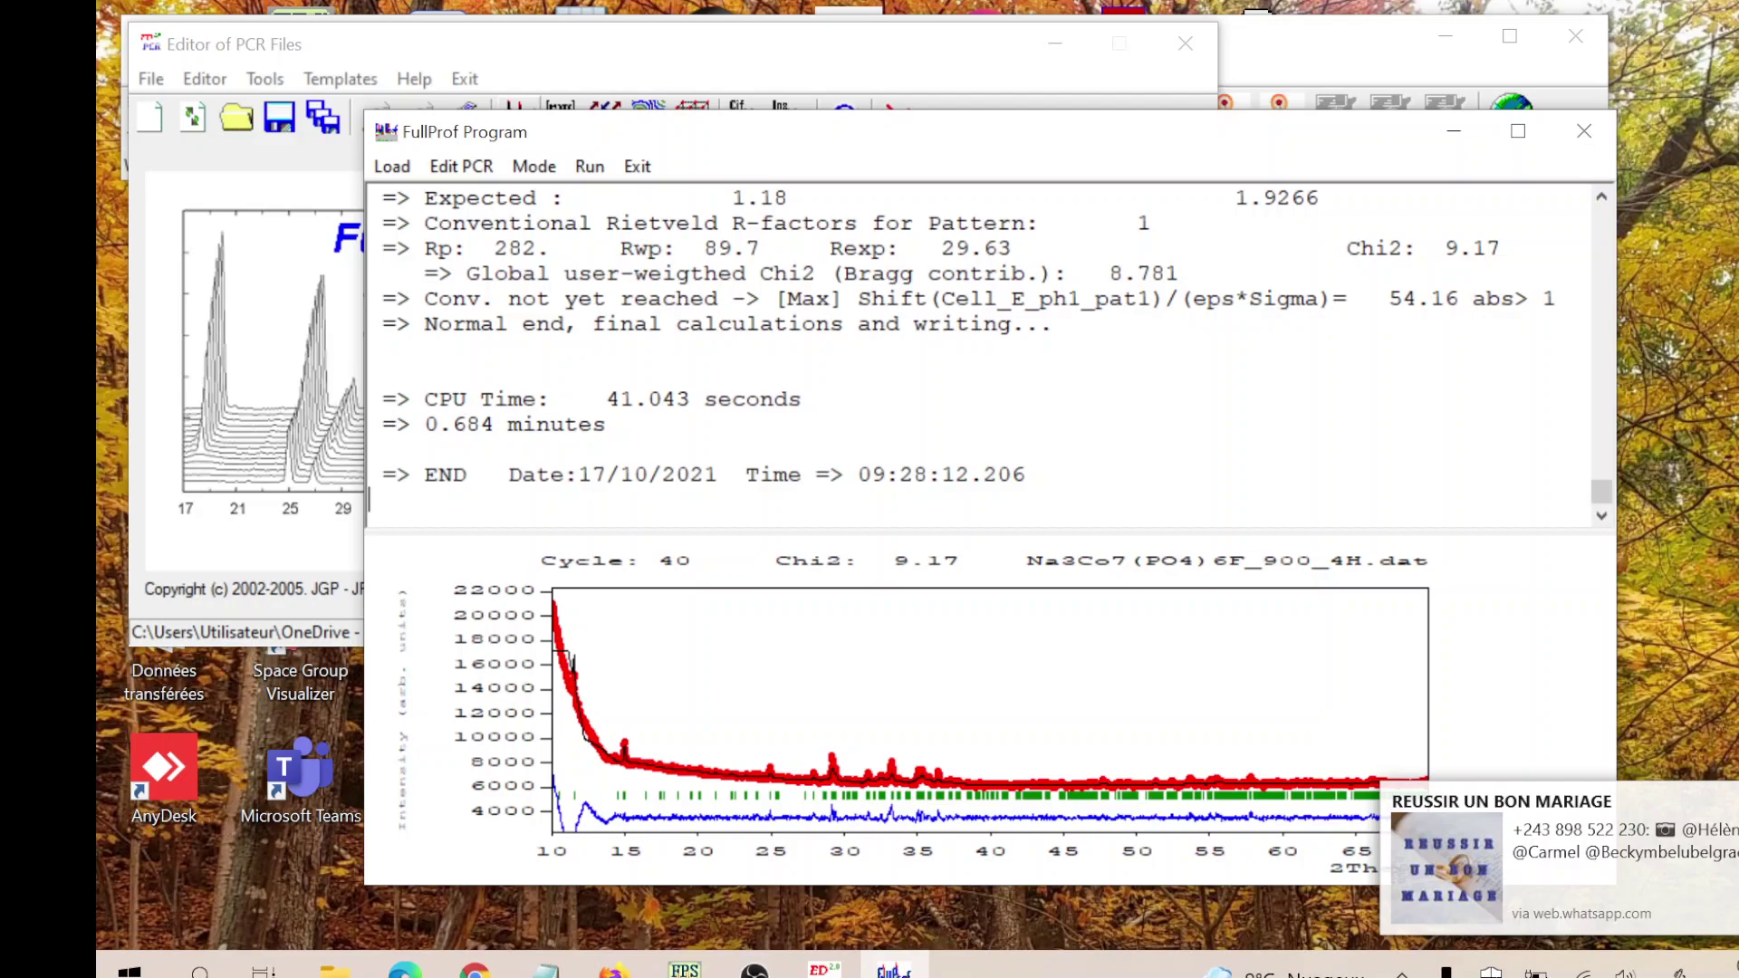
left_click_drag(718, 299, 437, 299)
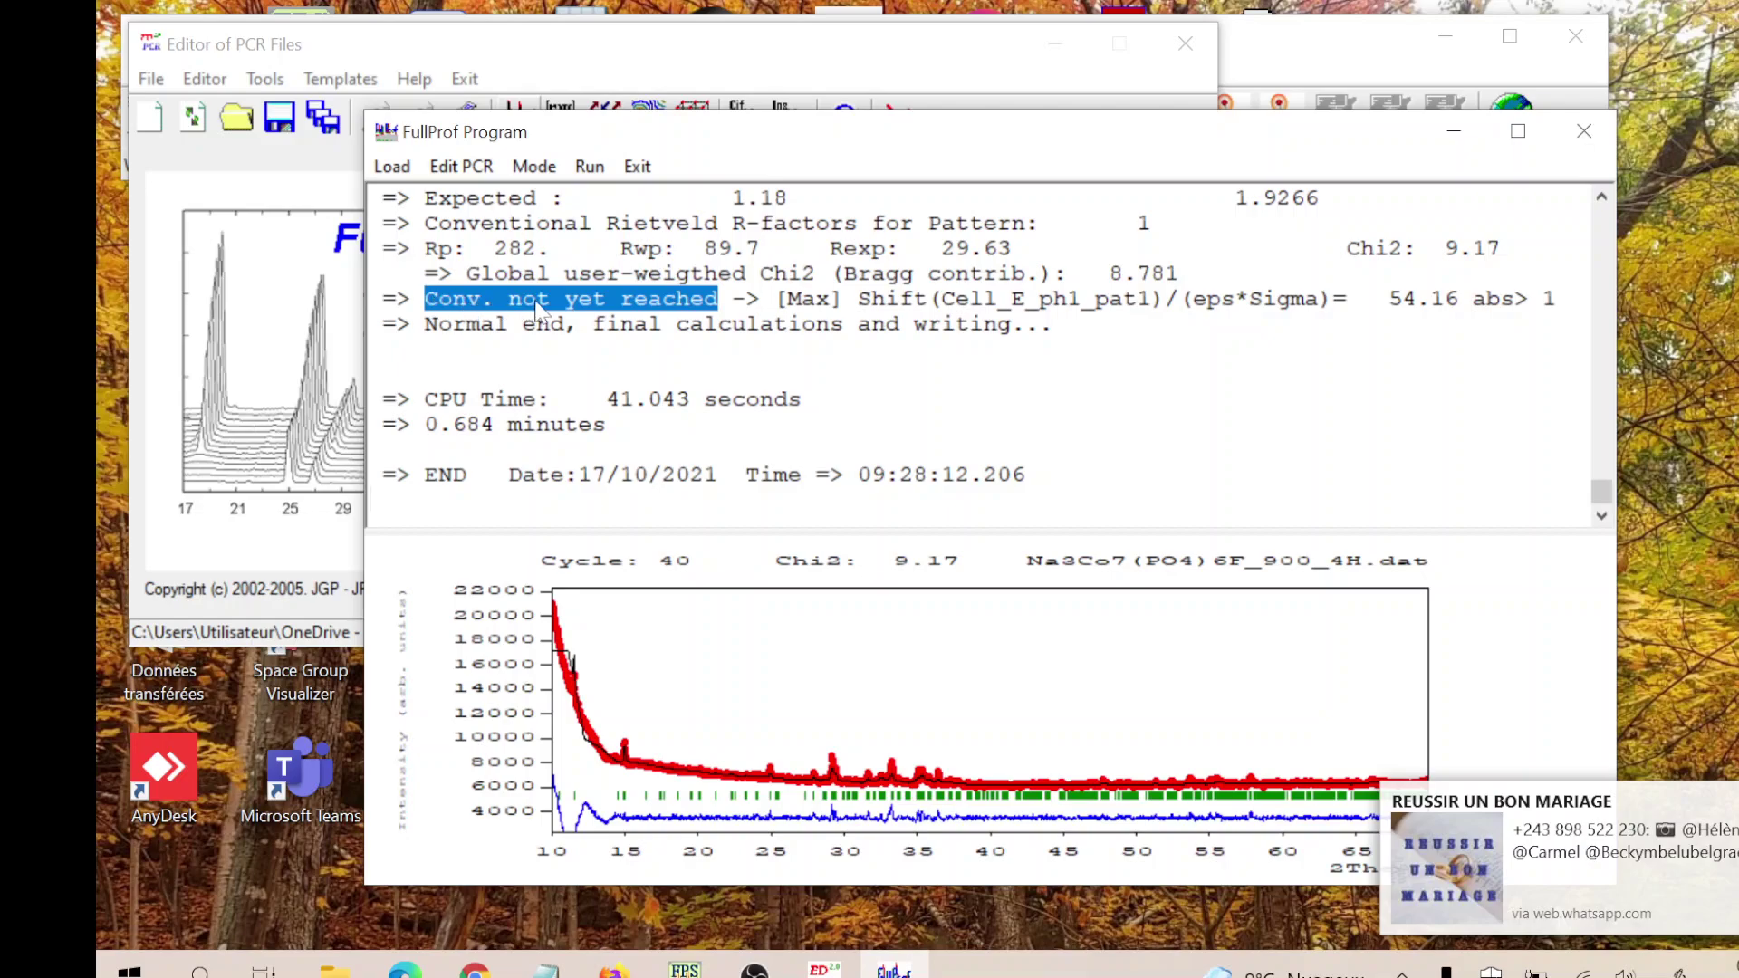
left_click(369, 347)
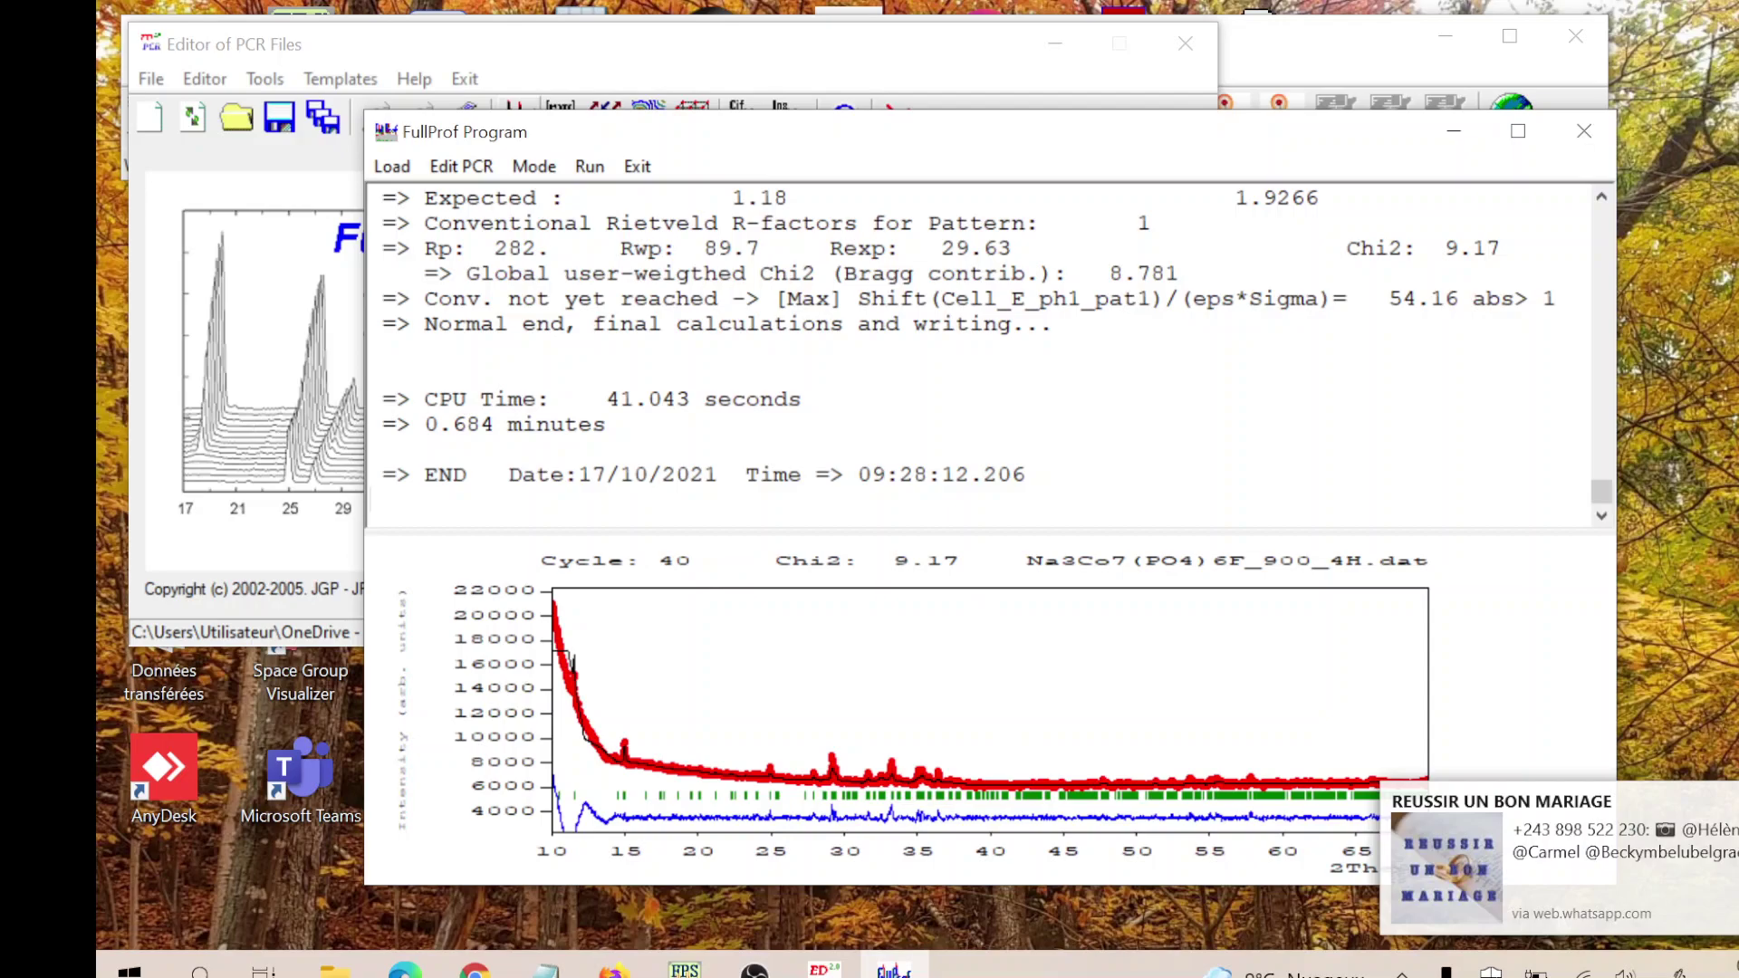
left_click(638, 166)
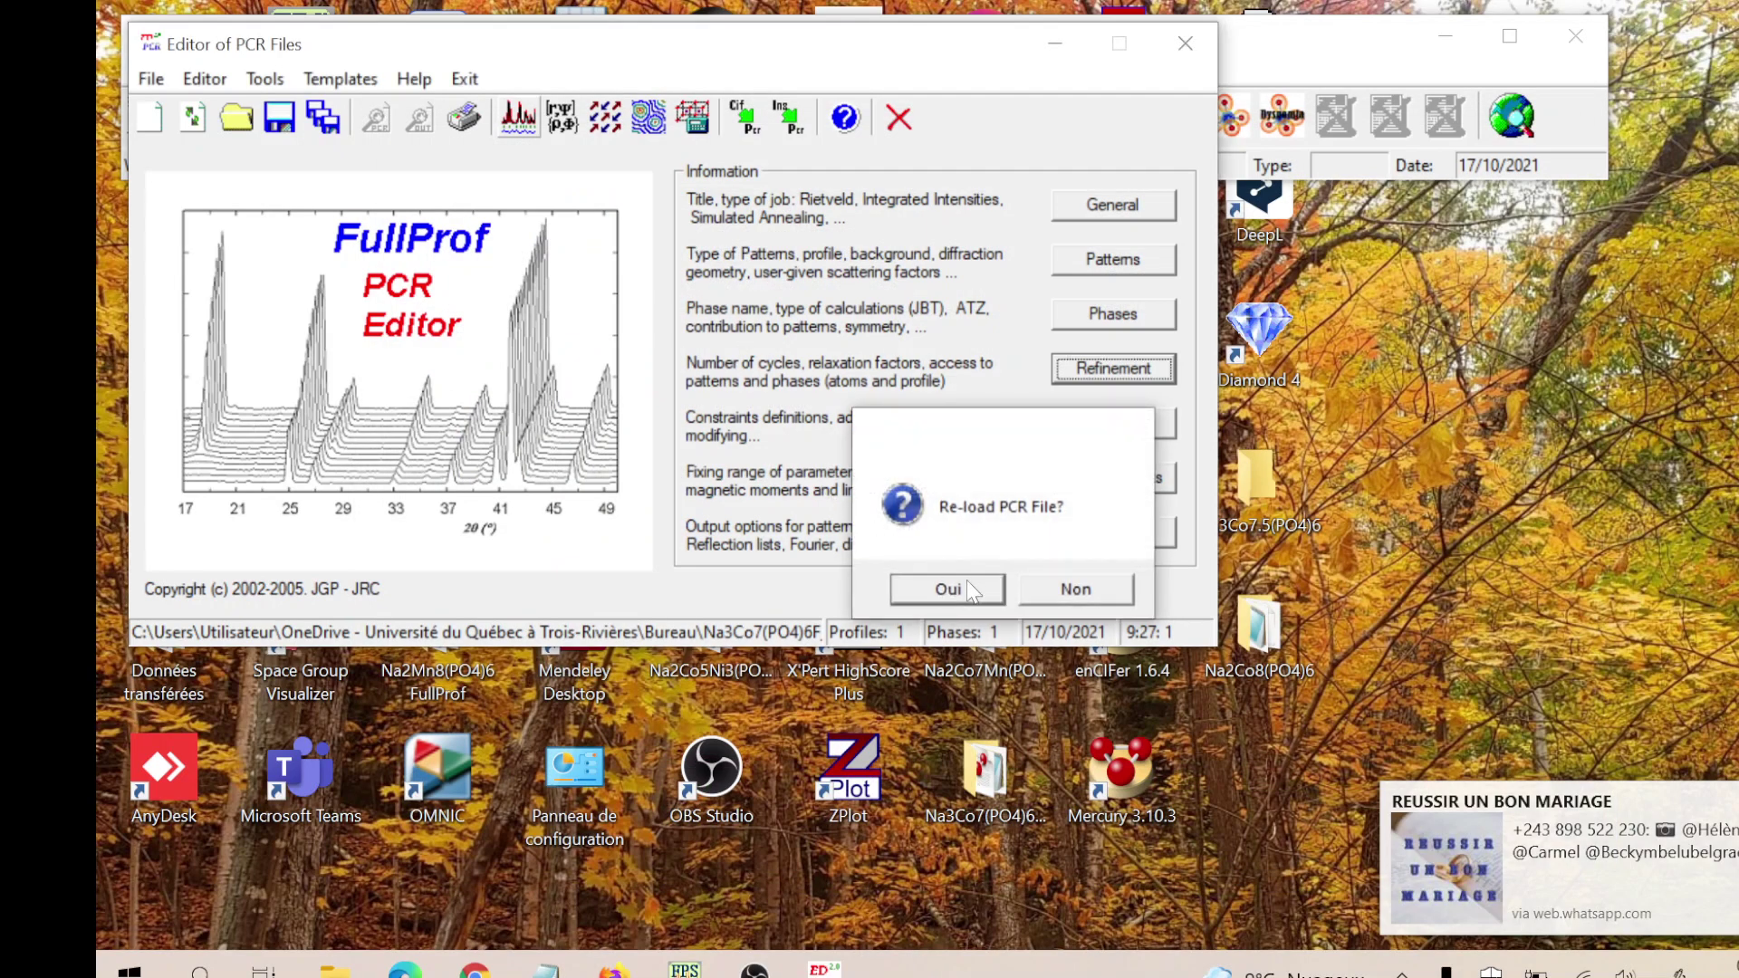
left_click(967, 584)
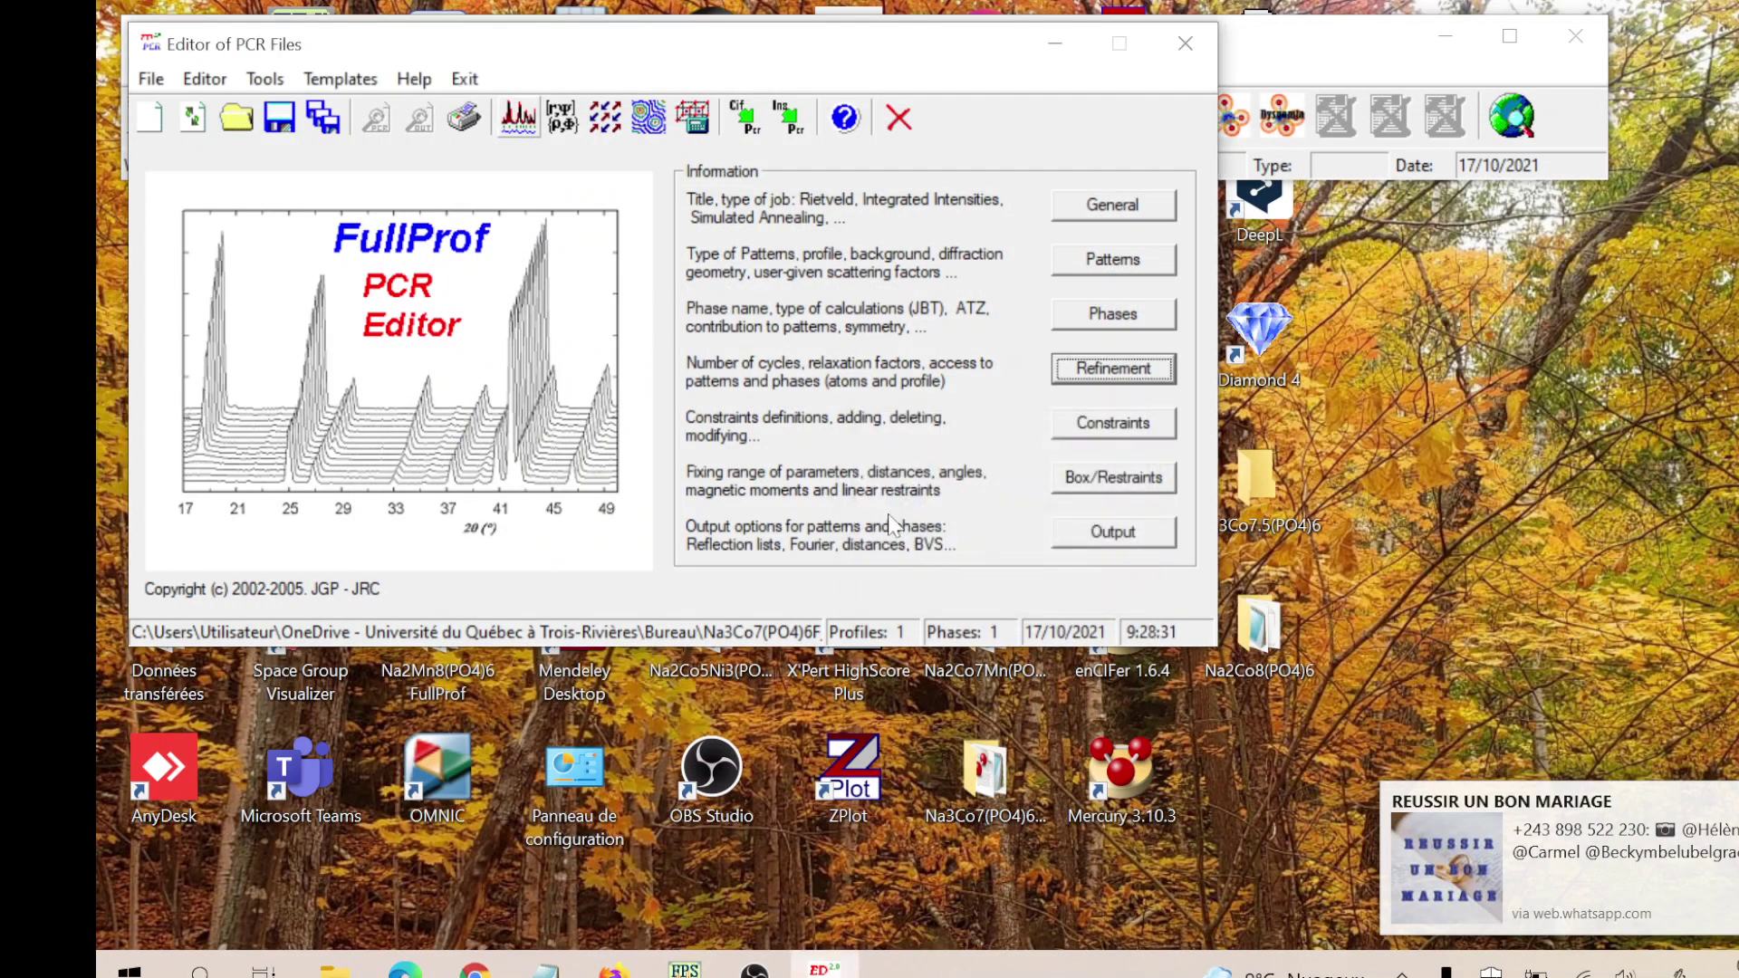
- Switch phase 1's weight percentage coefficient to automatic calculation and check the refinement flags of the background points
left_click(1107, 322)
left_click(535, 212)
left_click(443, 513)
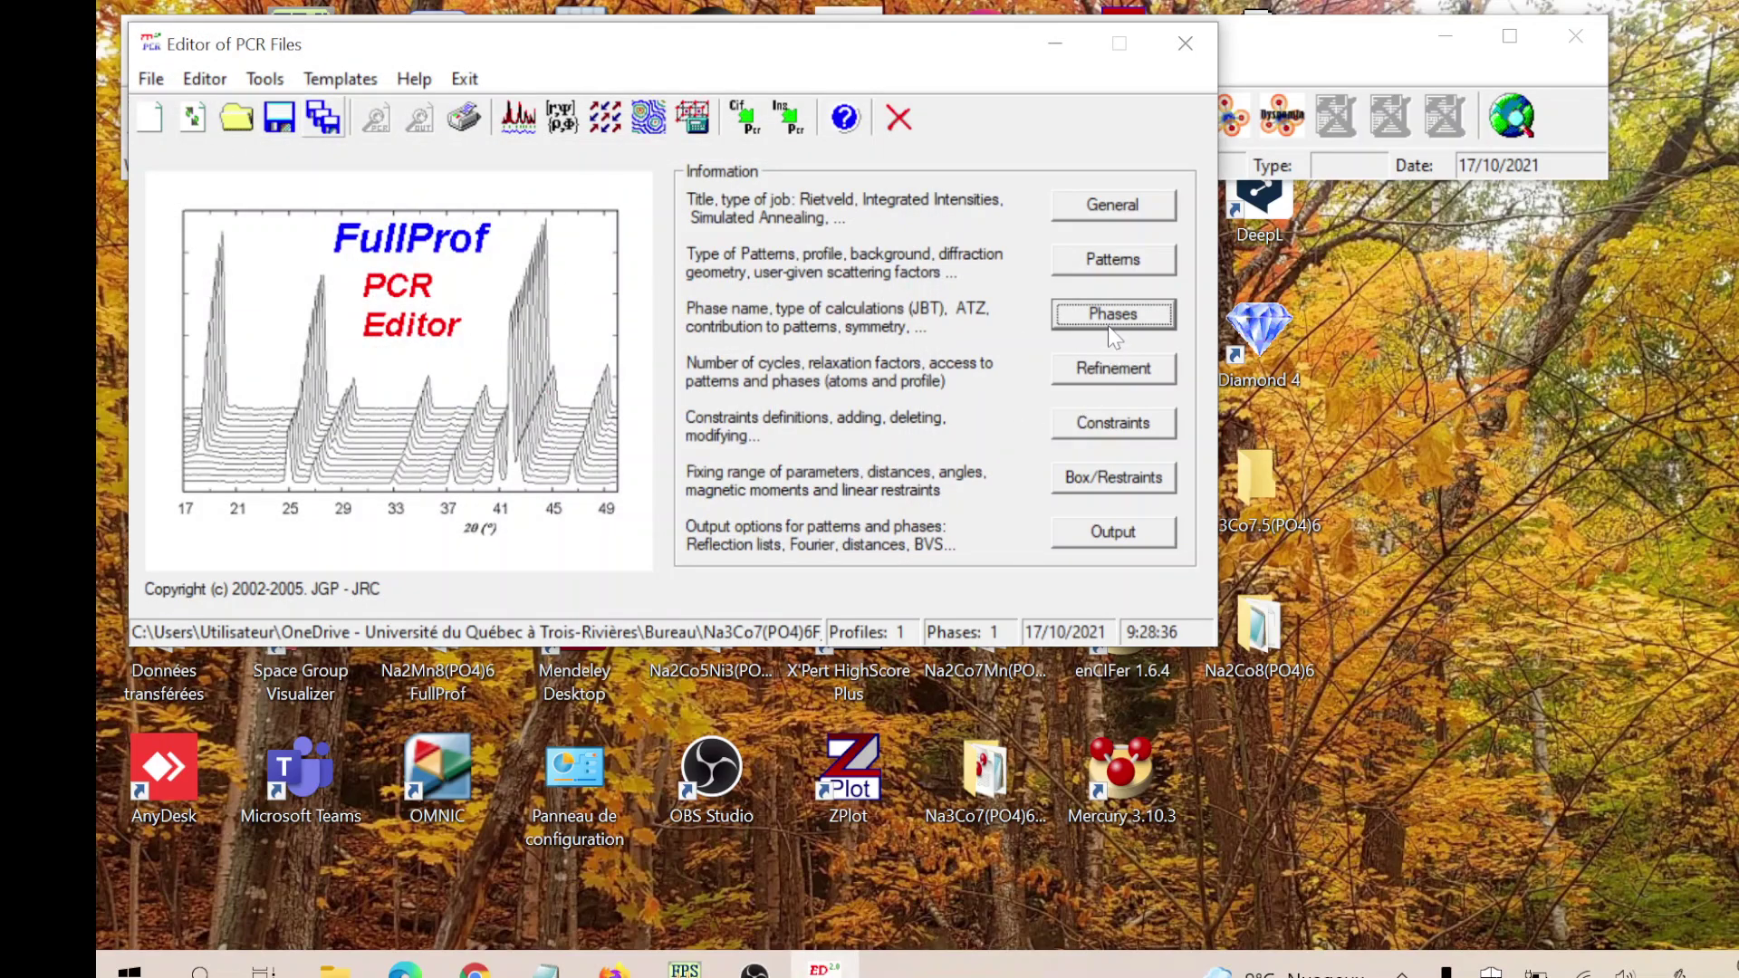
left_click(1124, 374)
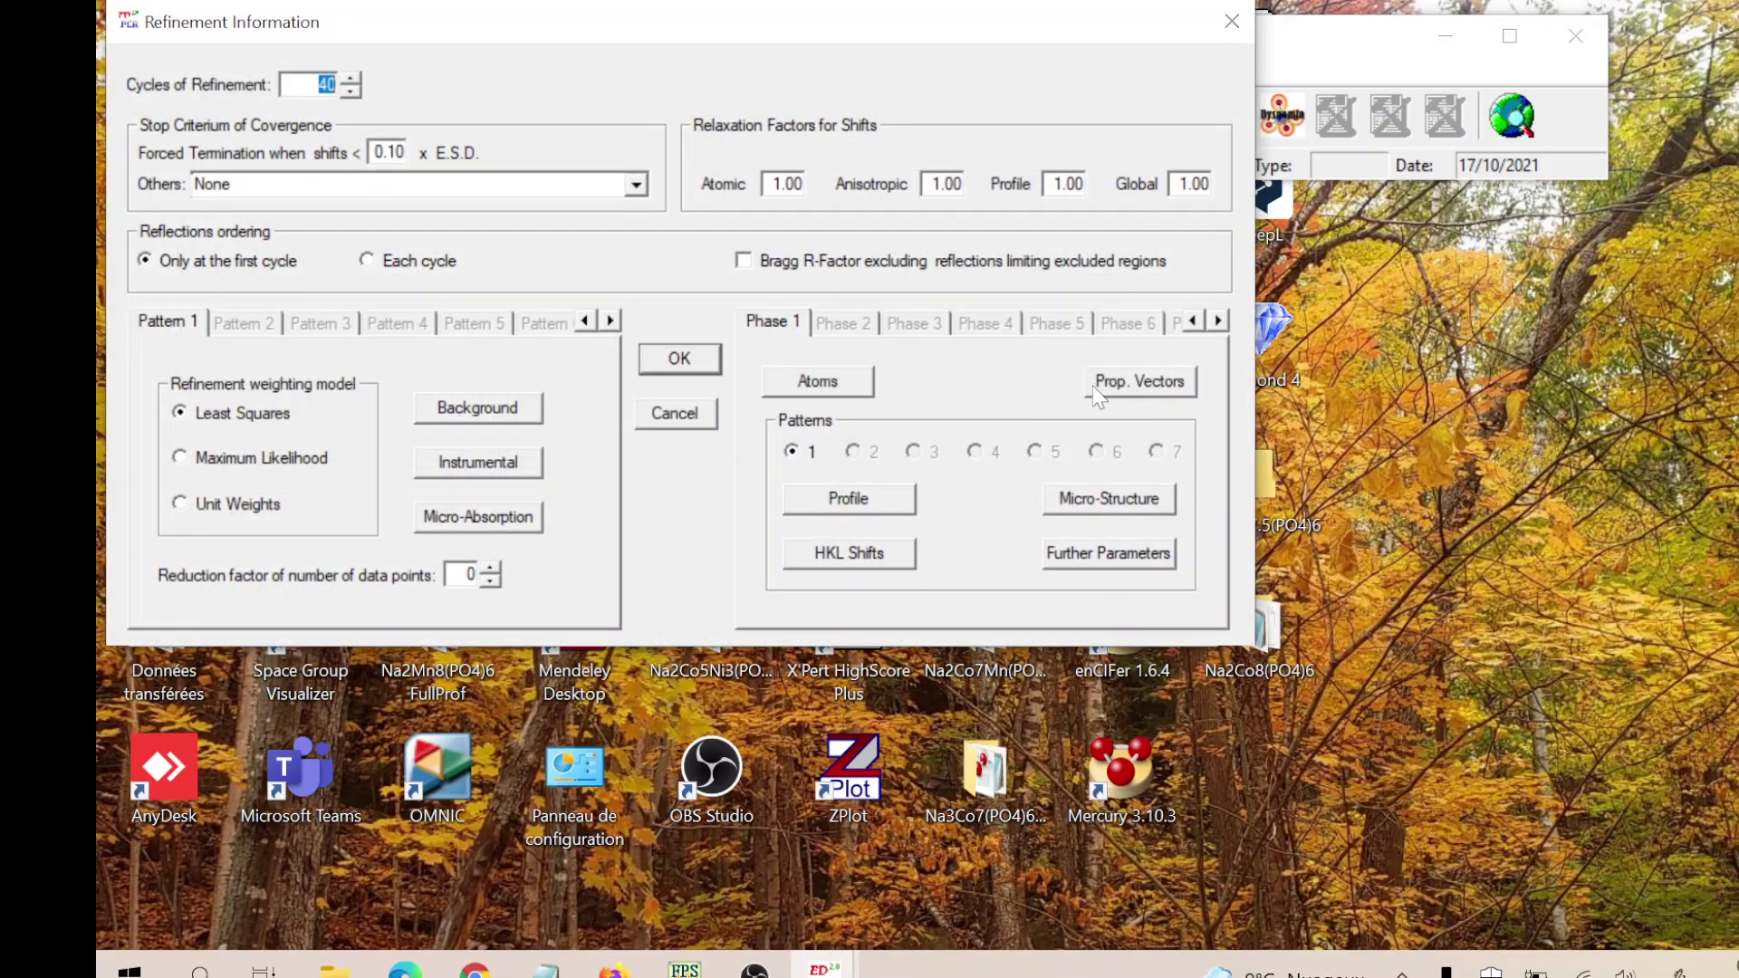
left_click(514, 412)
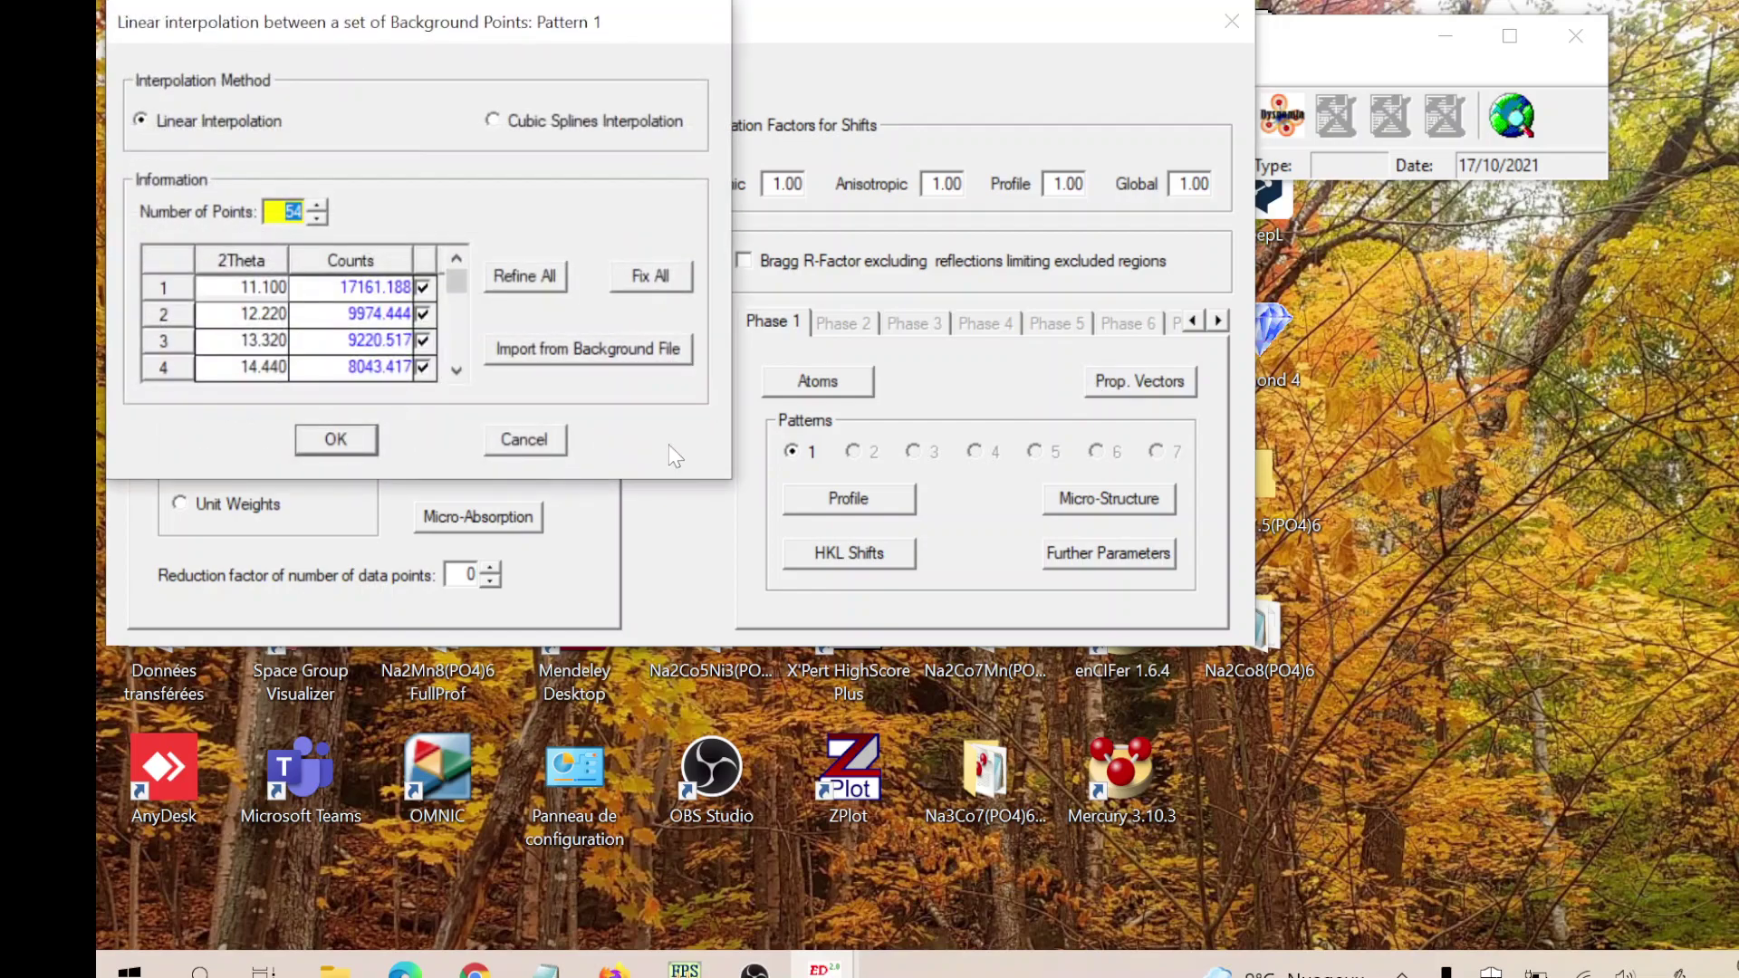
left_click(371, 444)
left_click(681, 359)
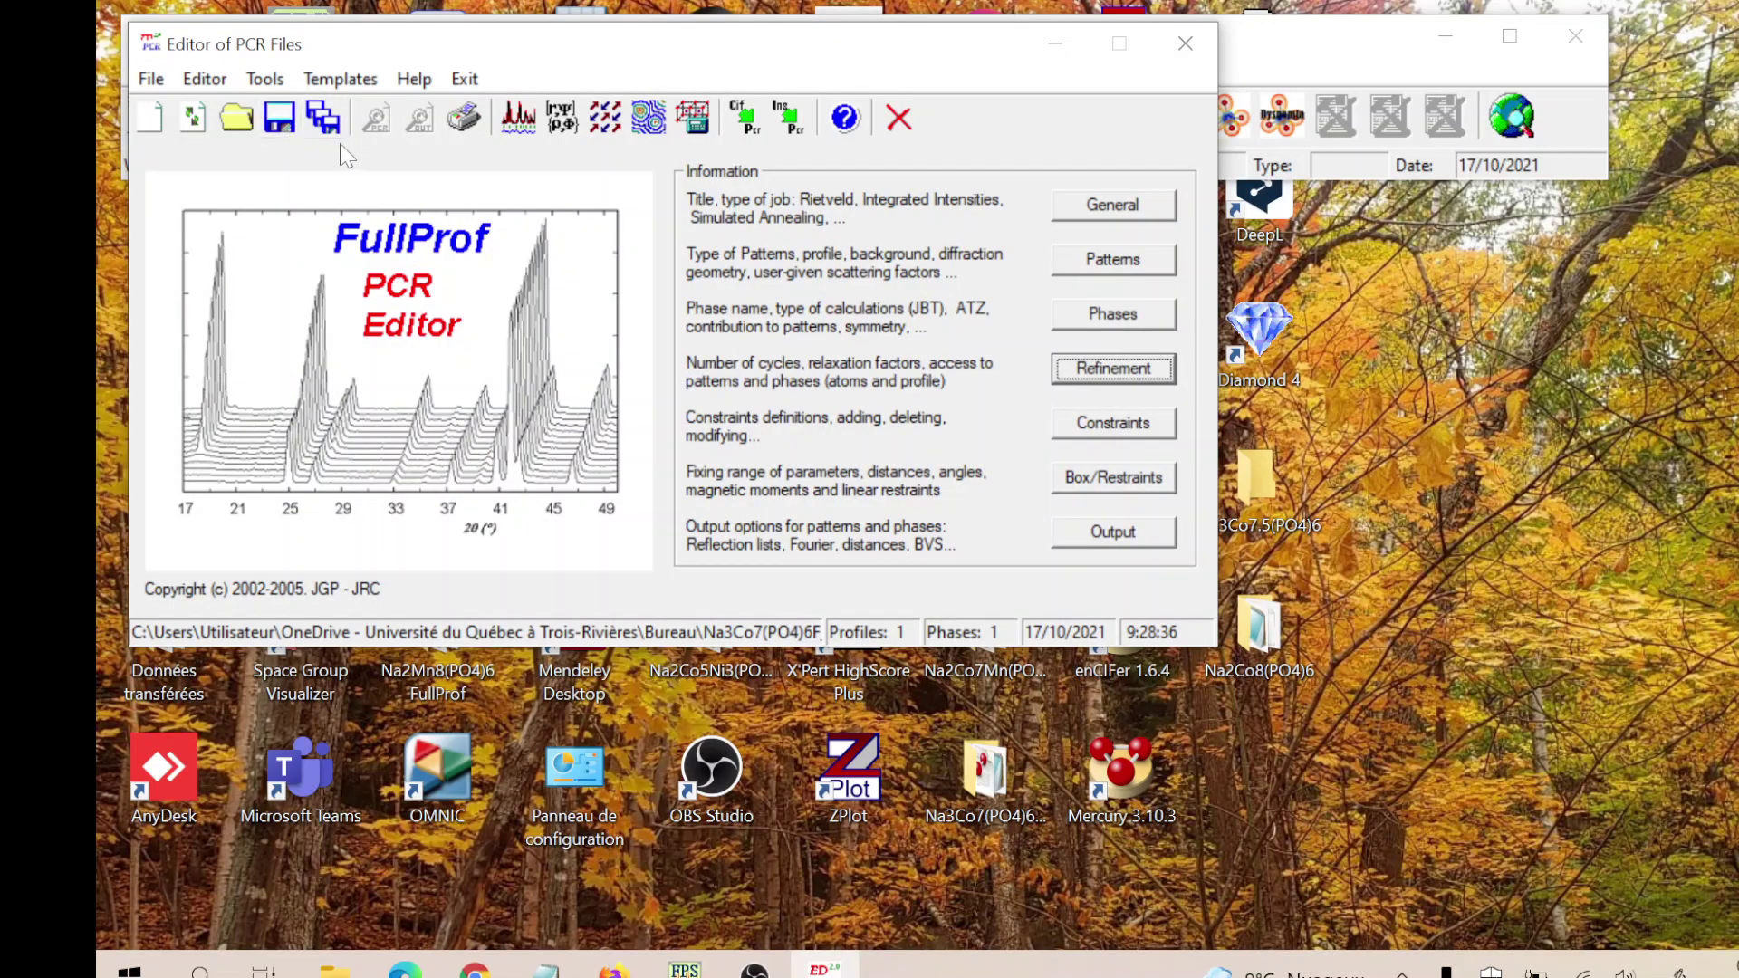
- Rerun the FullProf refinement with the same freed parameters and reload the PCR file
left_click(518, 116)
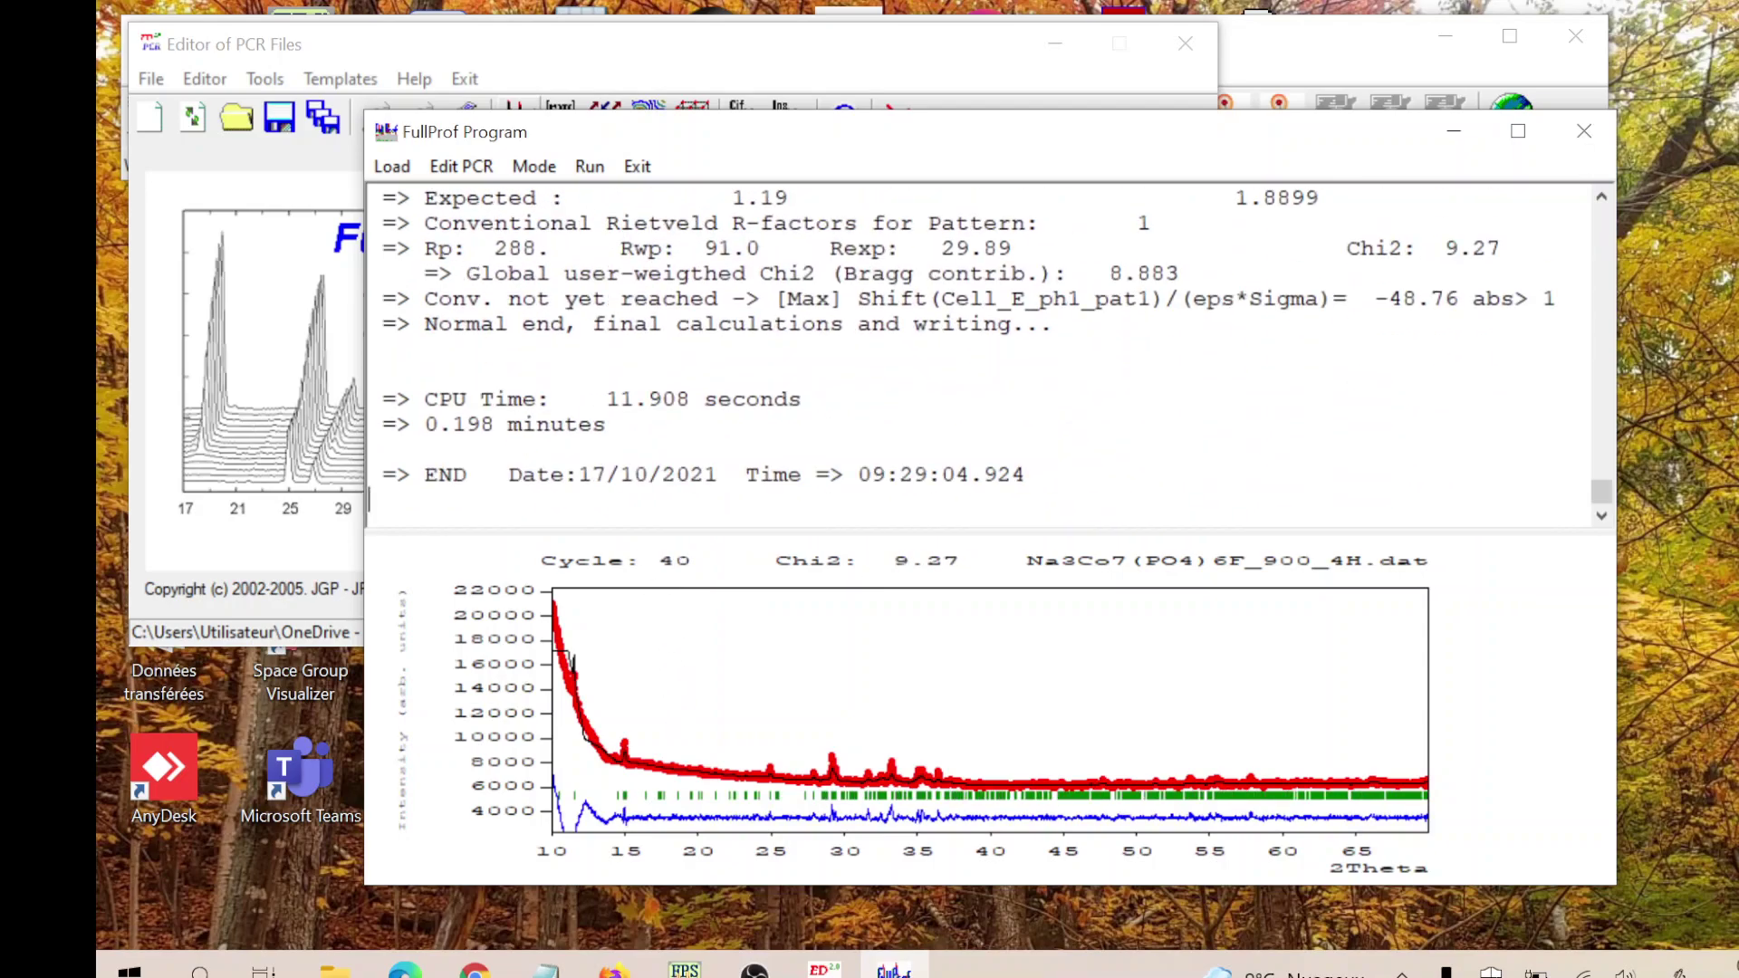
left_click(637, 166)
left_click(978, 588)
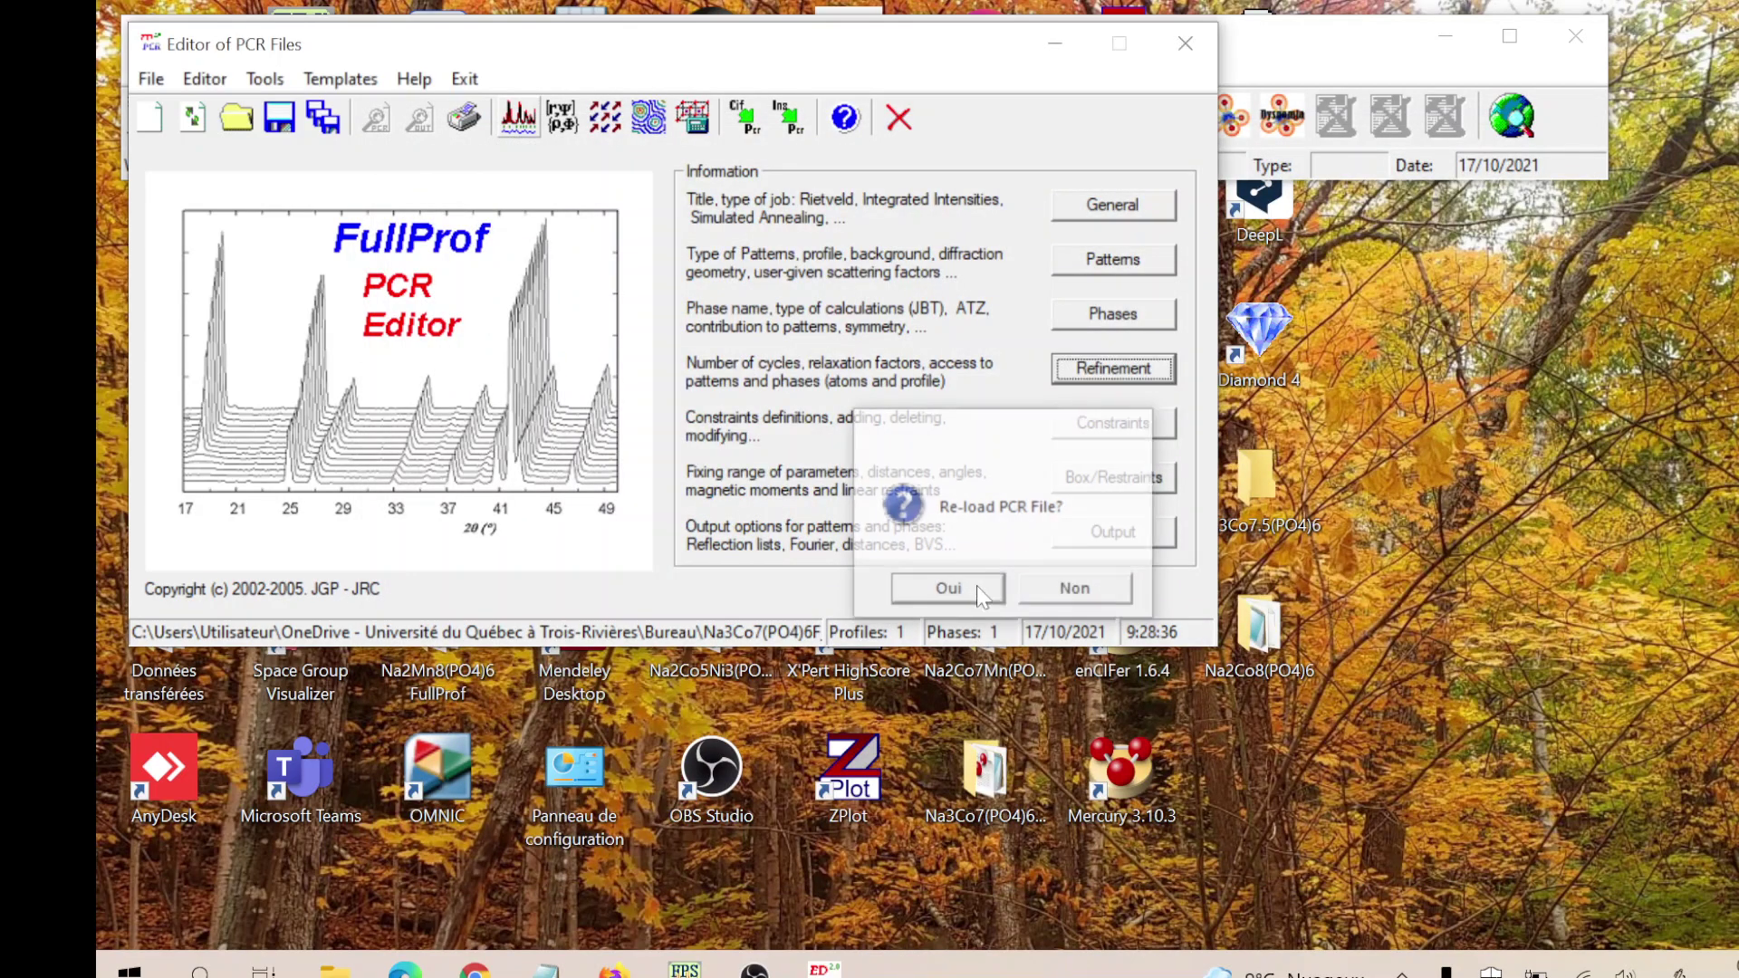
- Switch phase 1's weight percentage coefficient to automatic calculation
left_click(1100, 312)
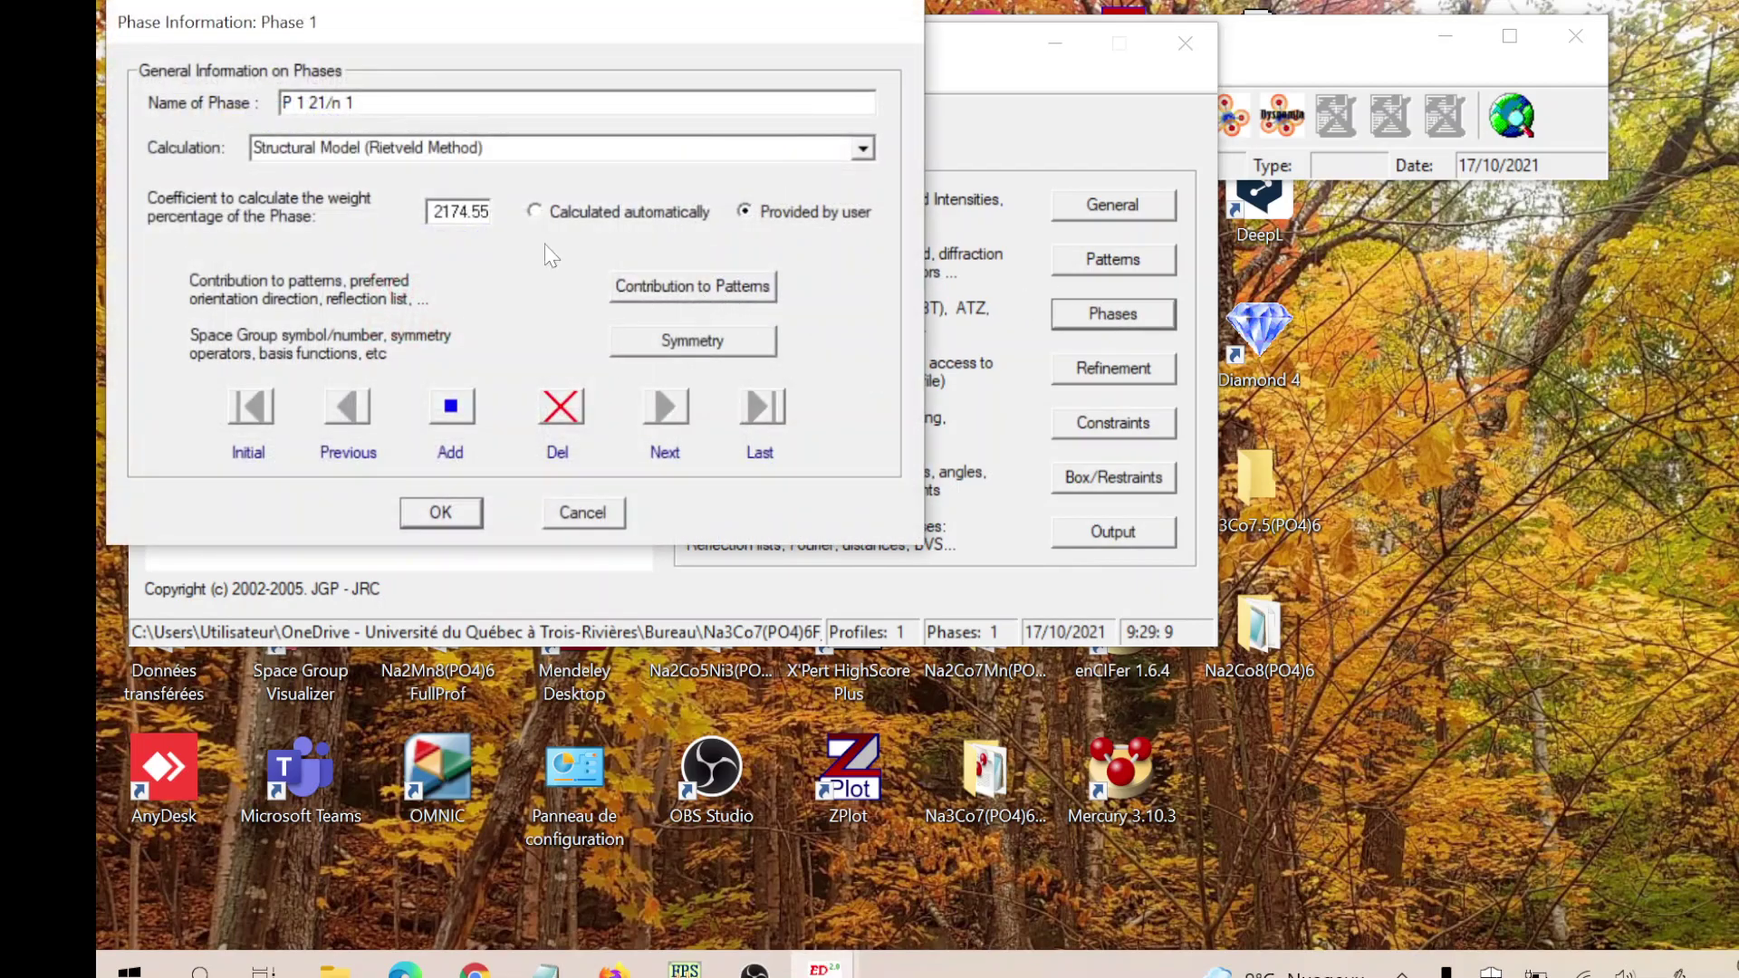
left_click(536, 211)
left_click(404, 514)
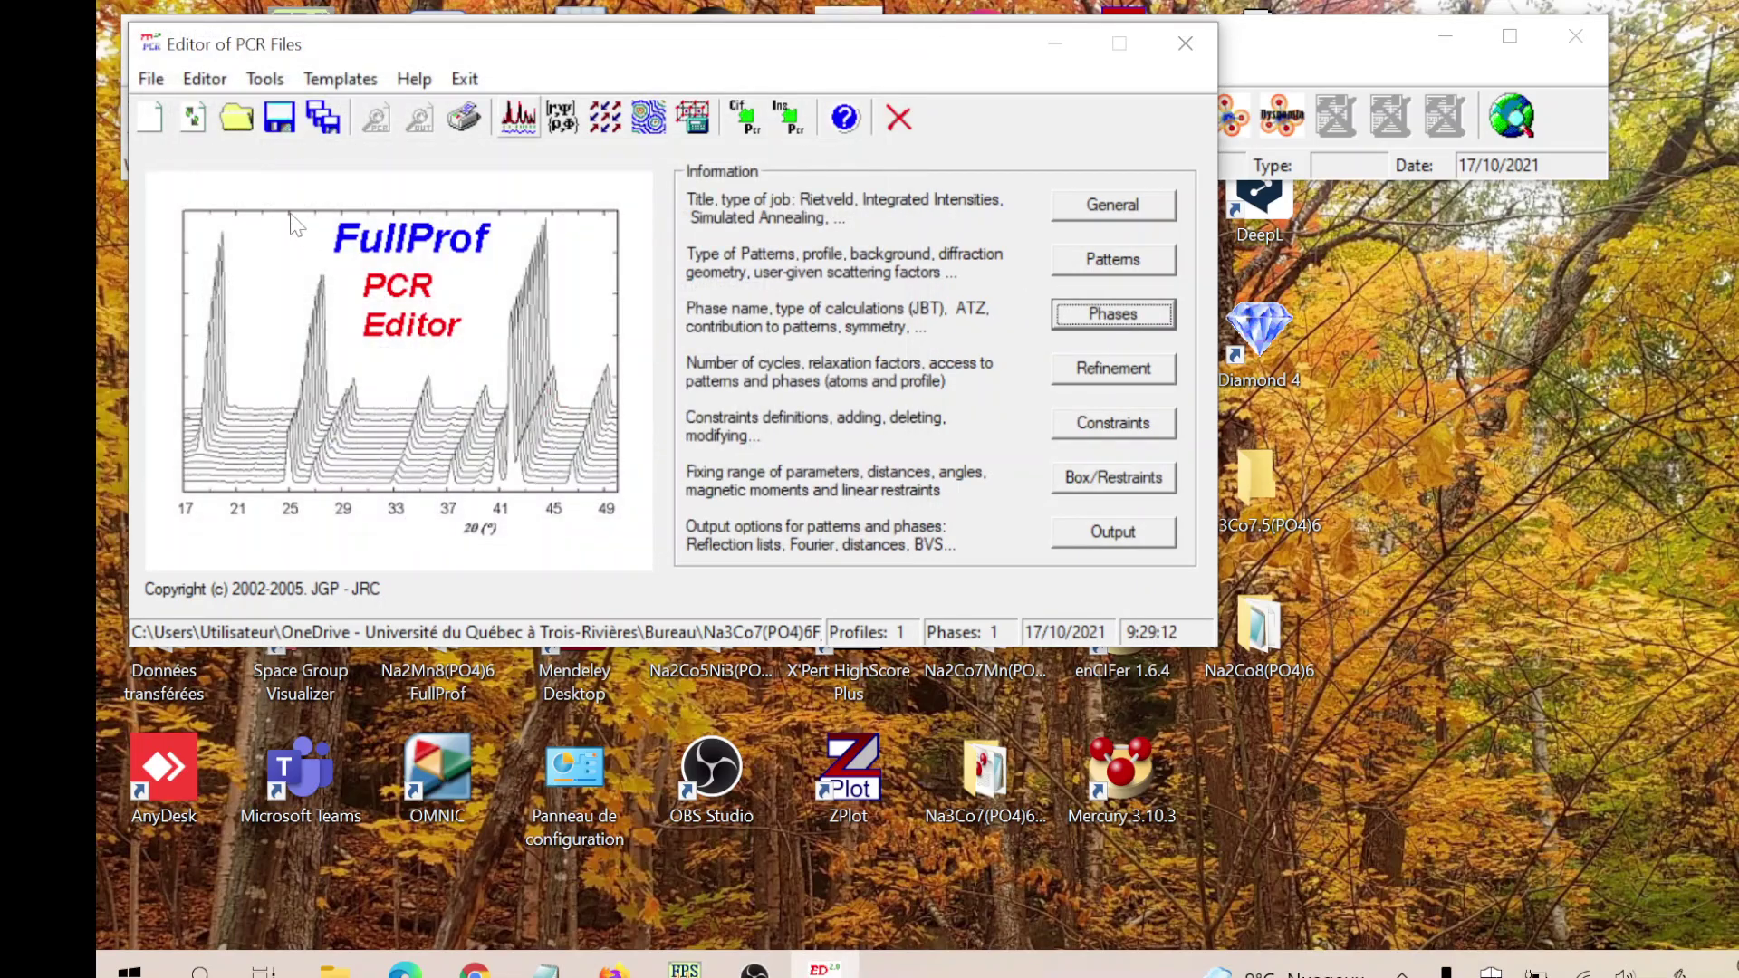
- Fix all of phase 1's profile parameters, including the scale factor and cell parameters
left_click(1111, 368)
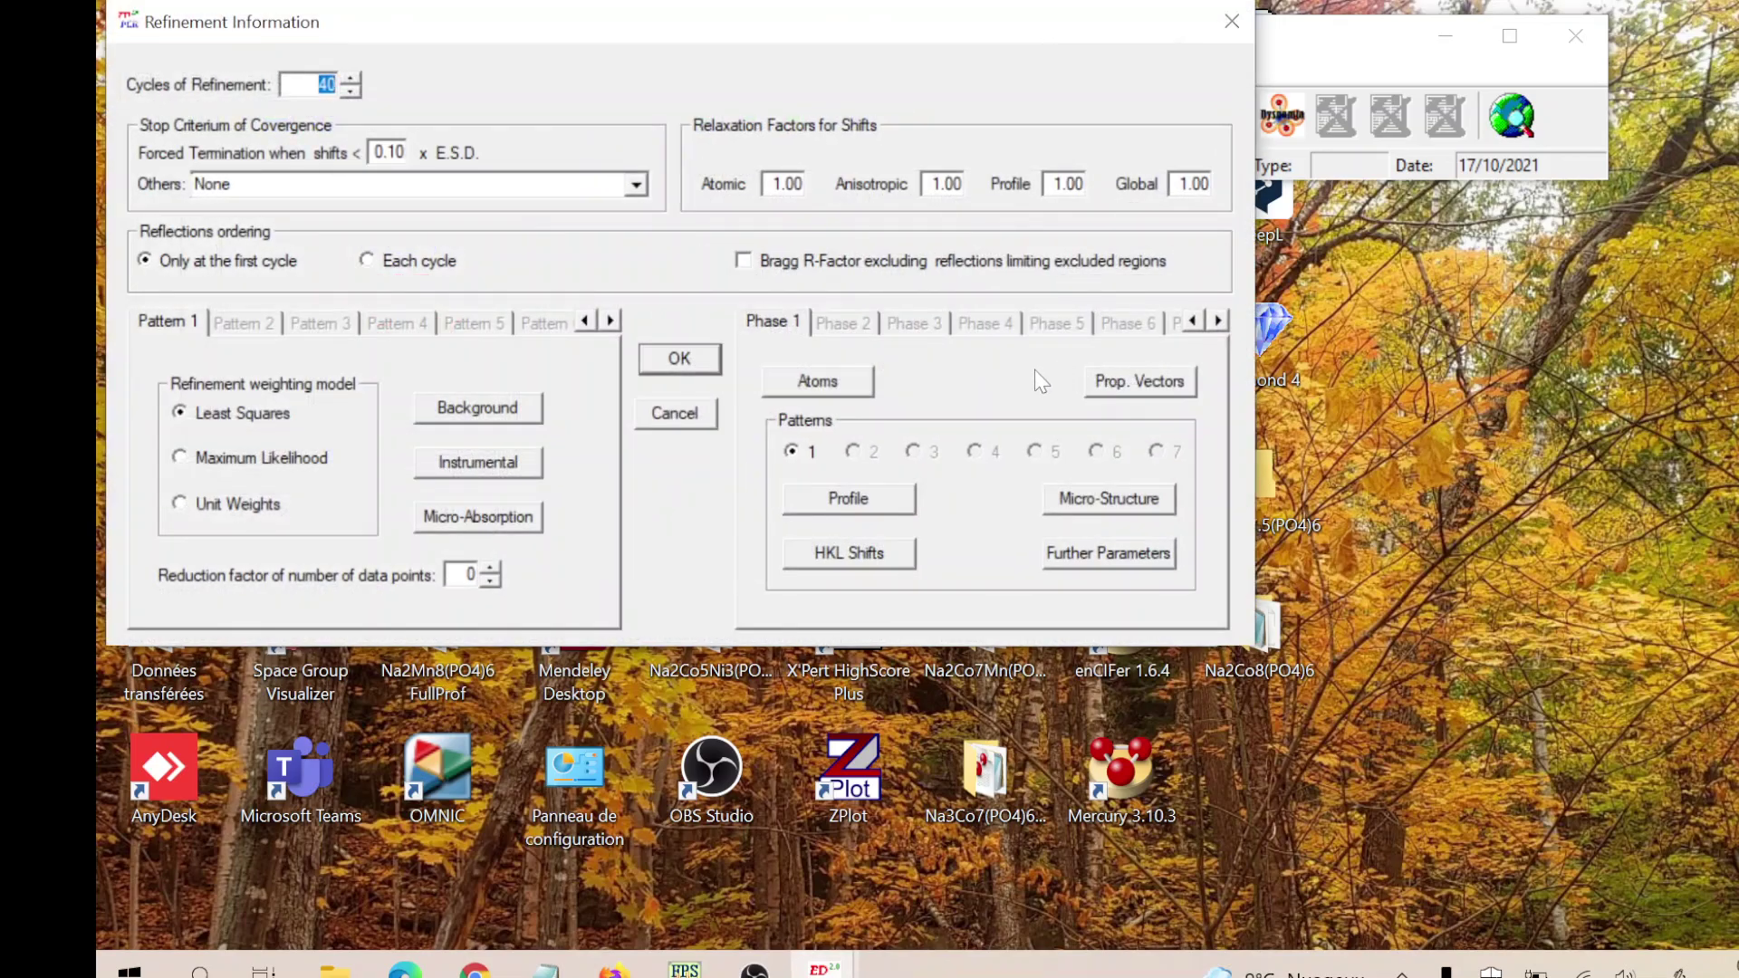
left_click(851, 500)
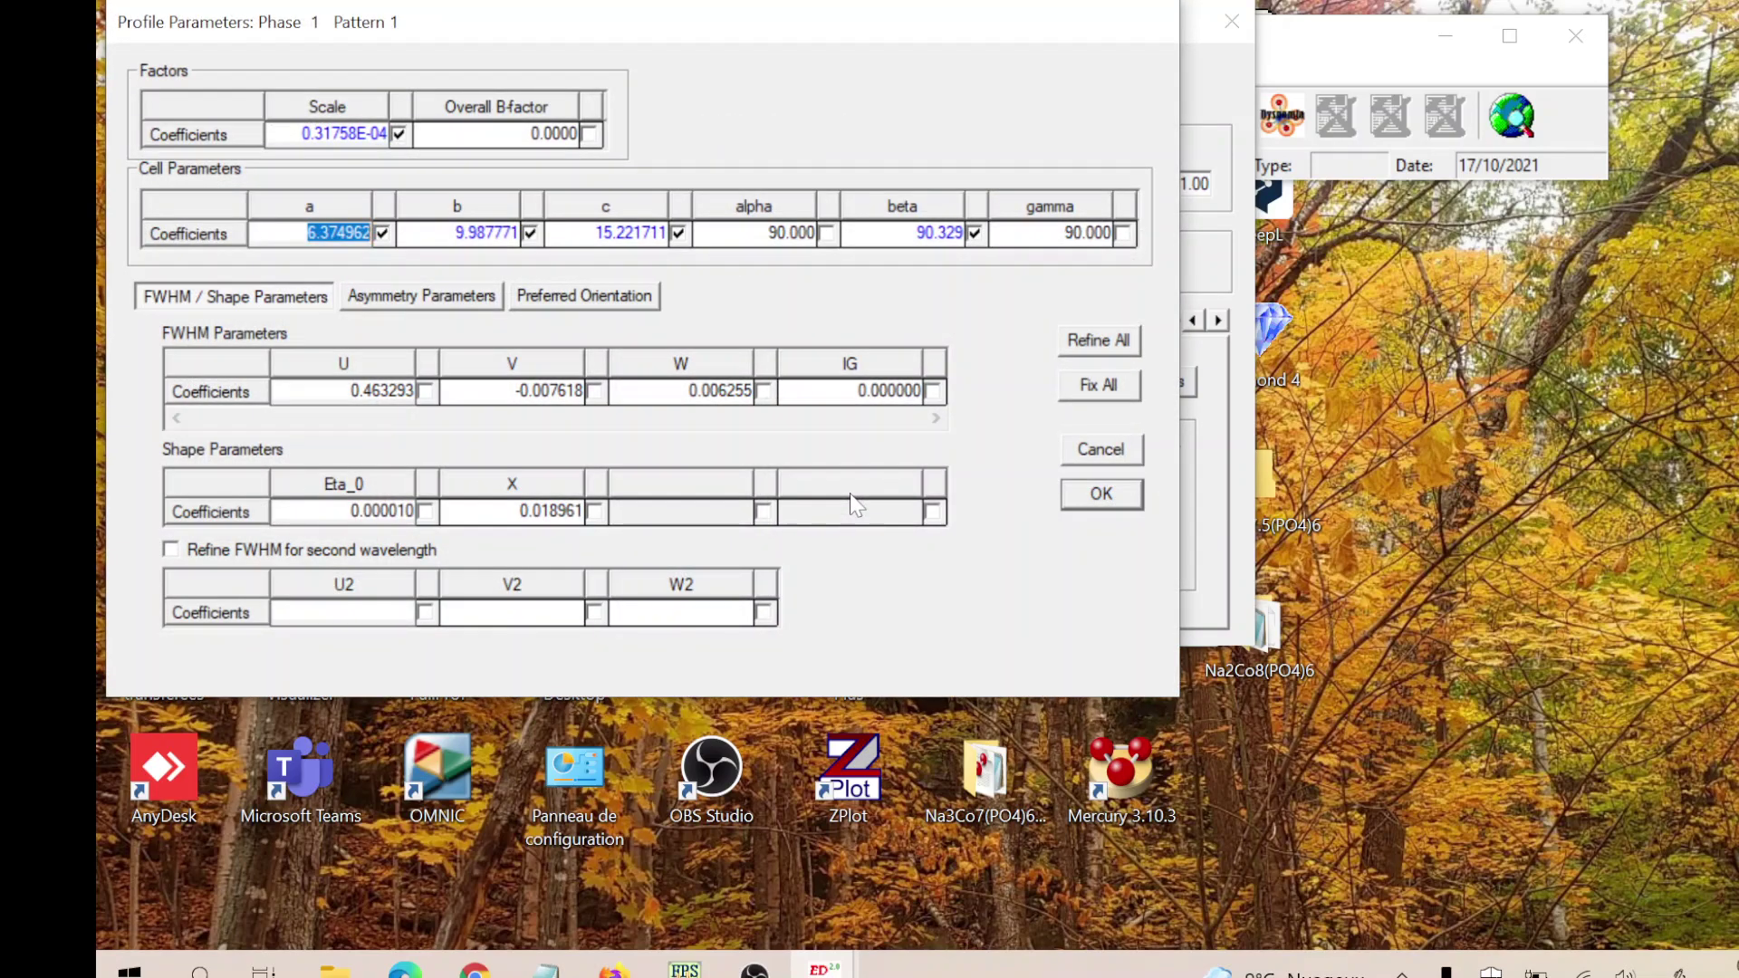
left_click(1101, 381)
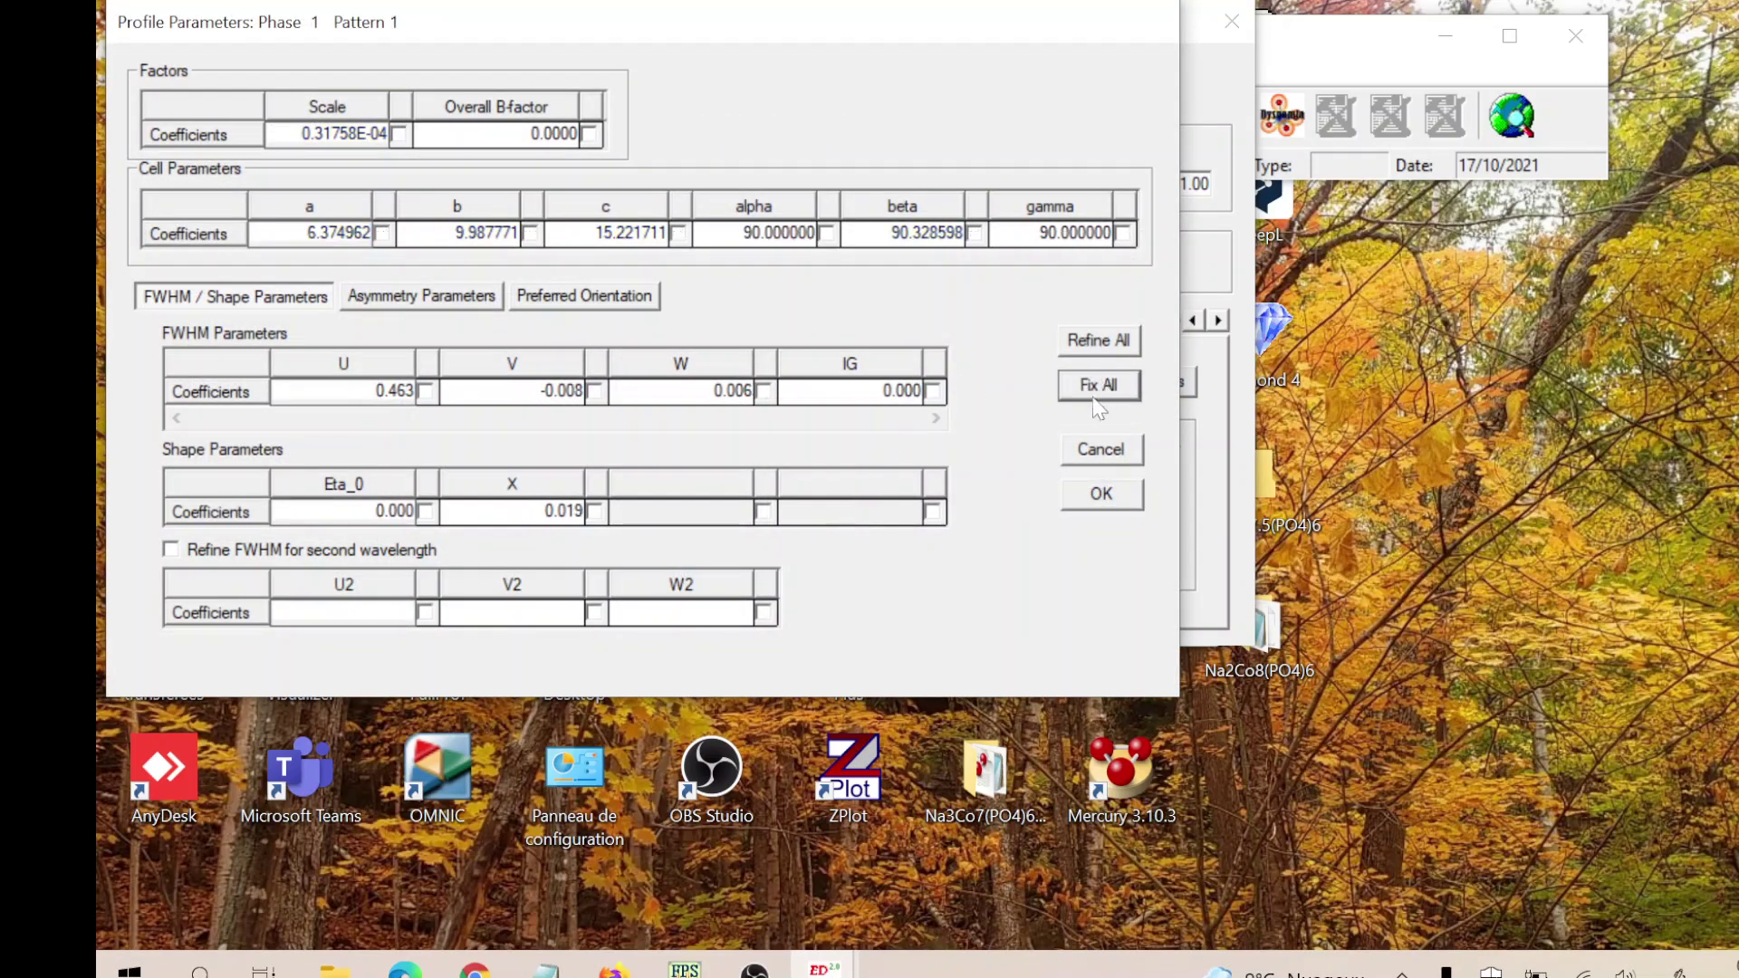
left_click(1122, 499)
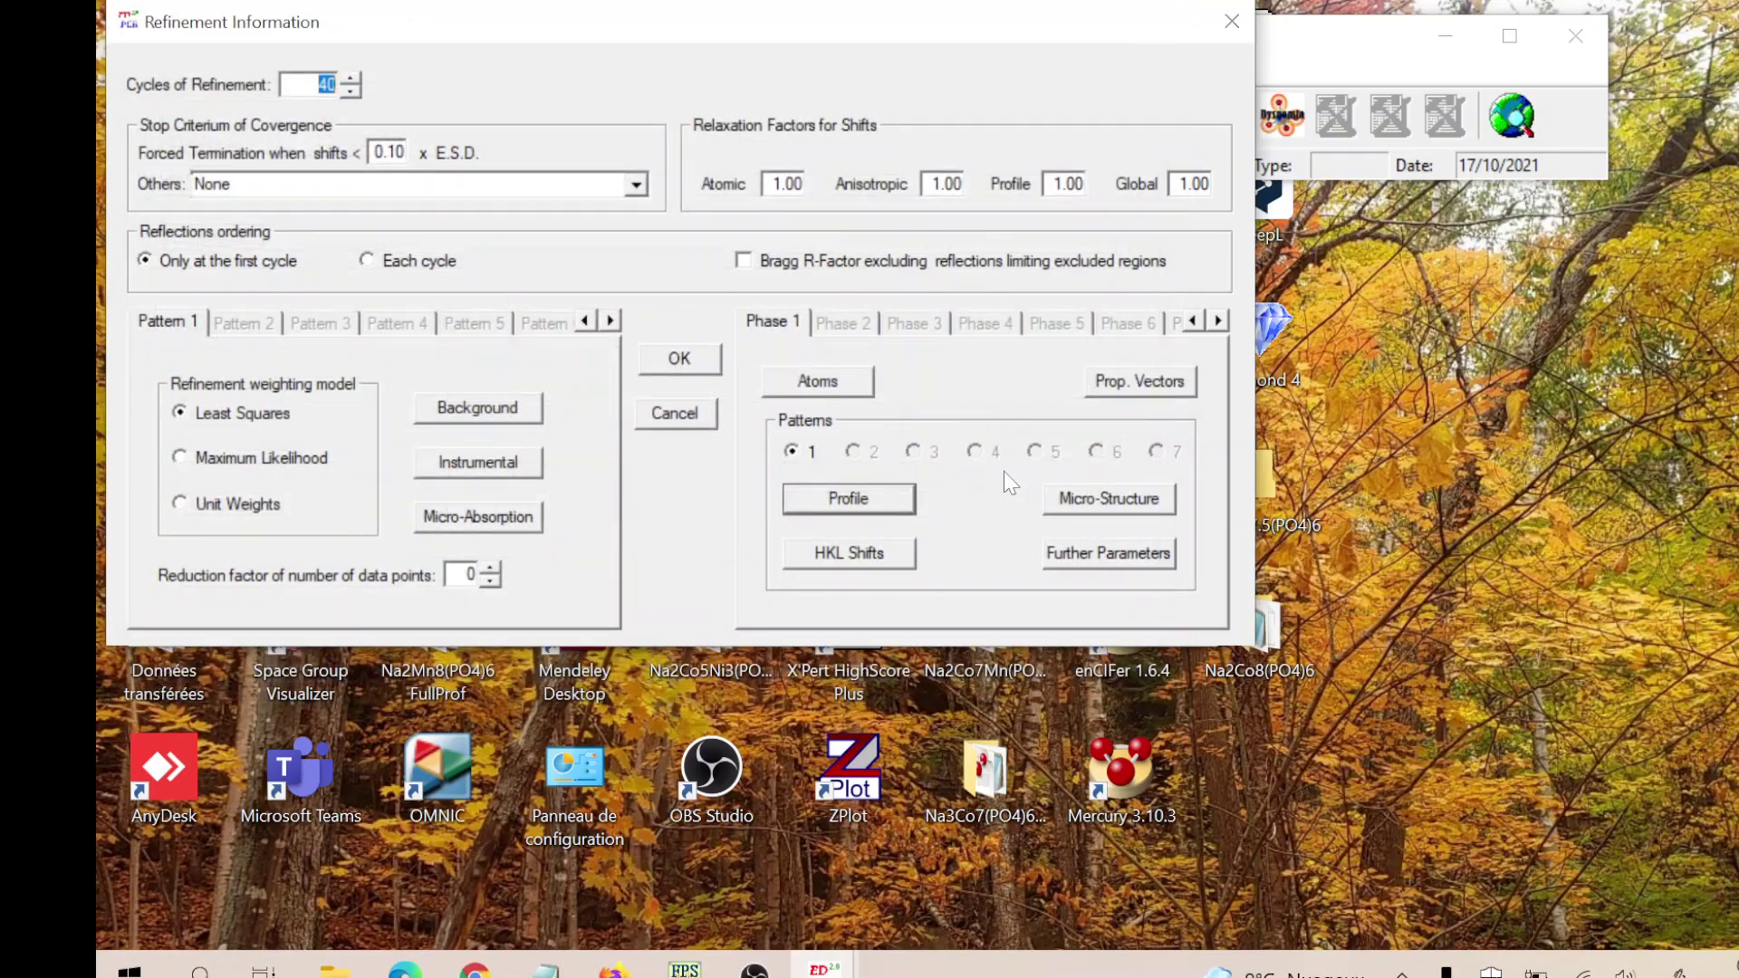
left_click(722, 364)
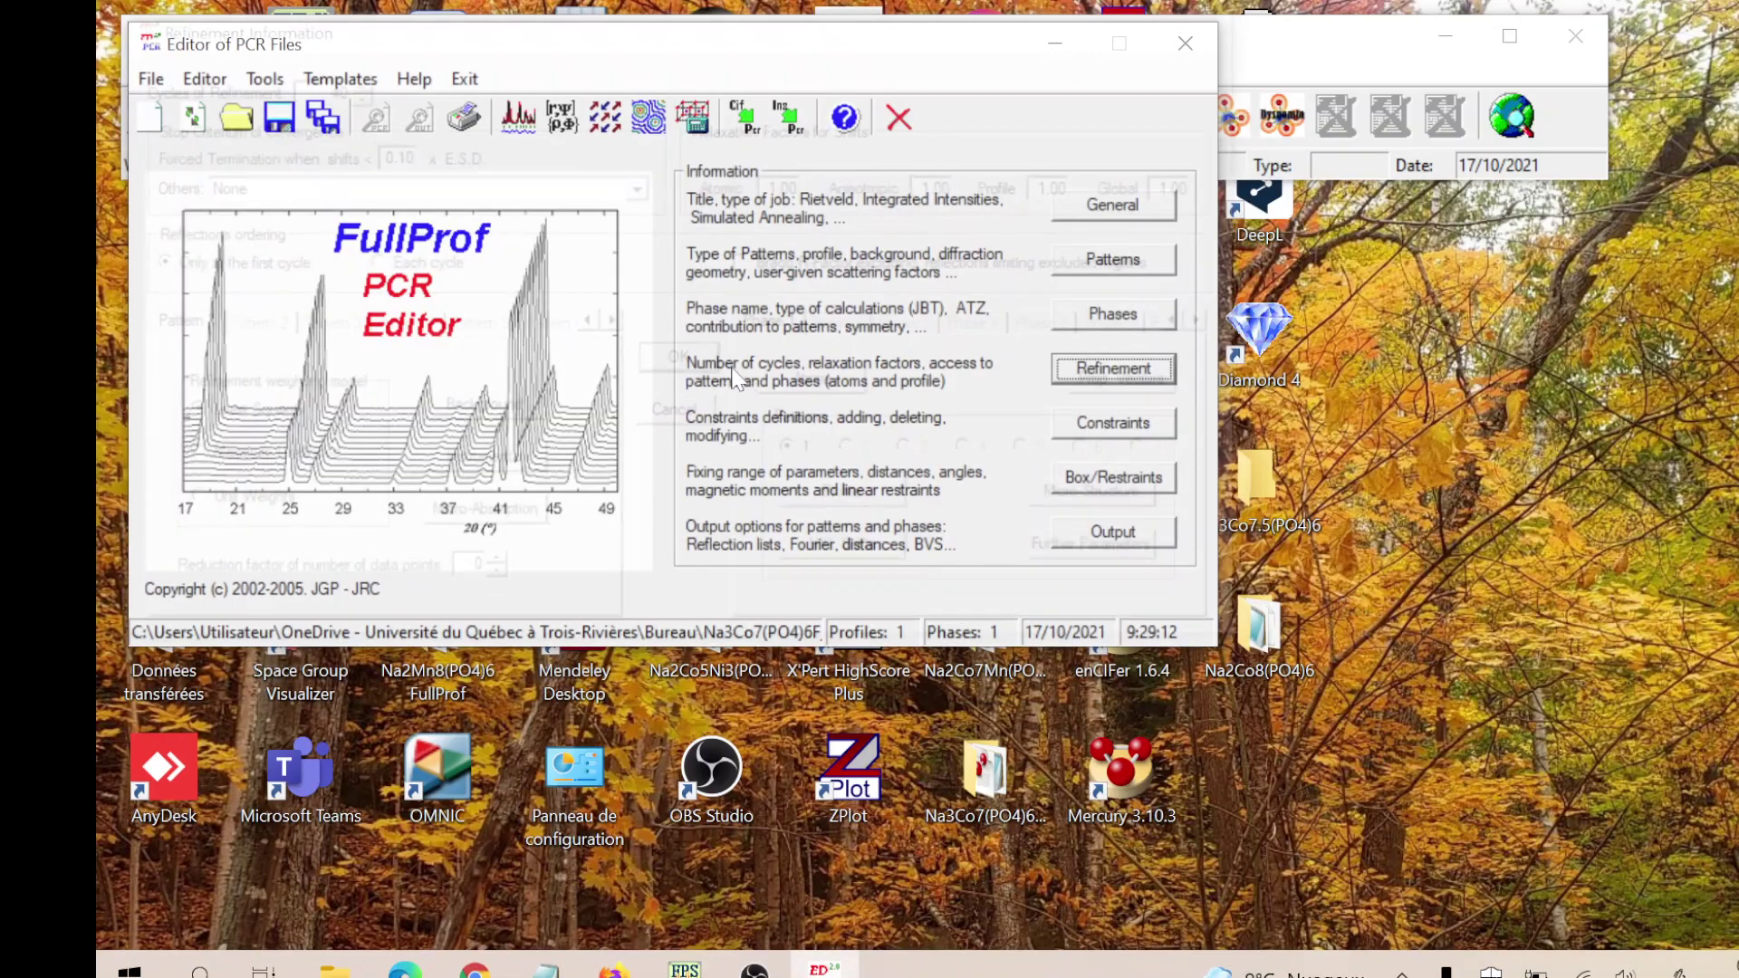
- Save the PCR file, run the FullProf refinement with the profile parameters fixed, and reload the PCR file
left_click(278, 120)
left_click(517, 117)
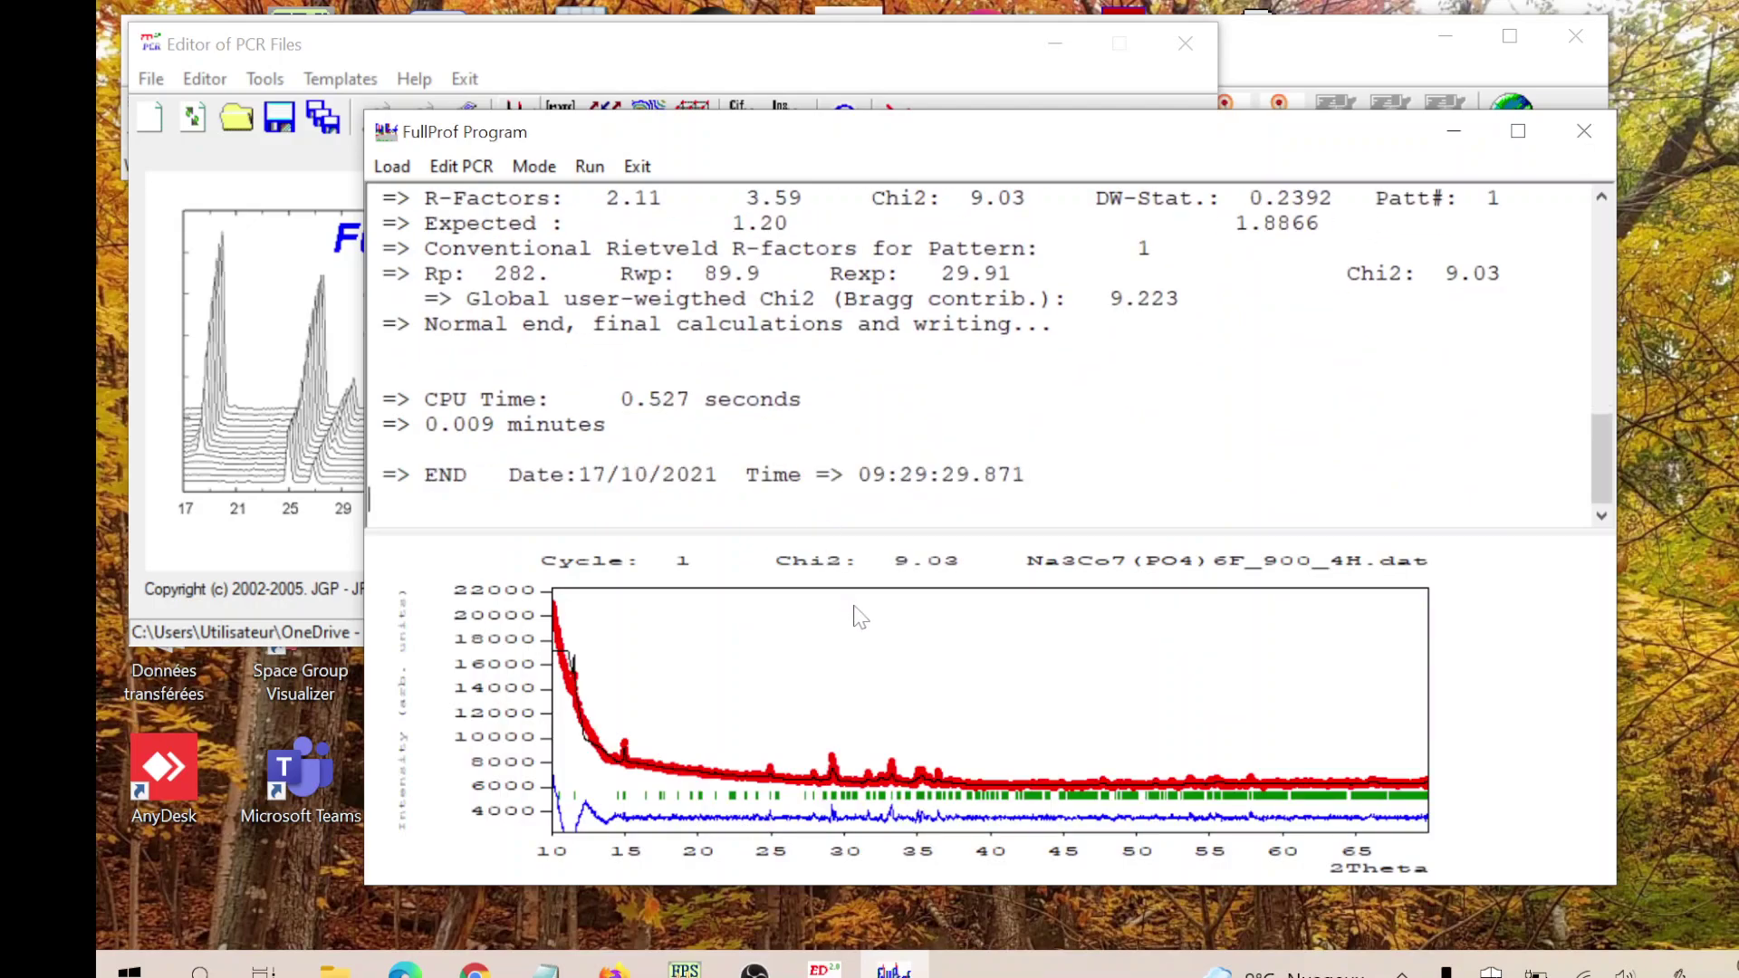
left_click(639, 166)
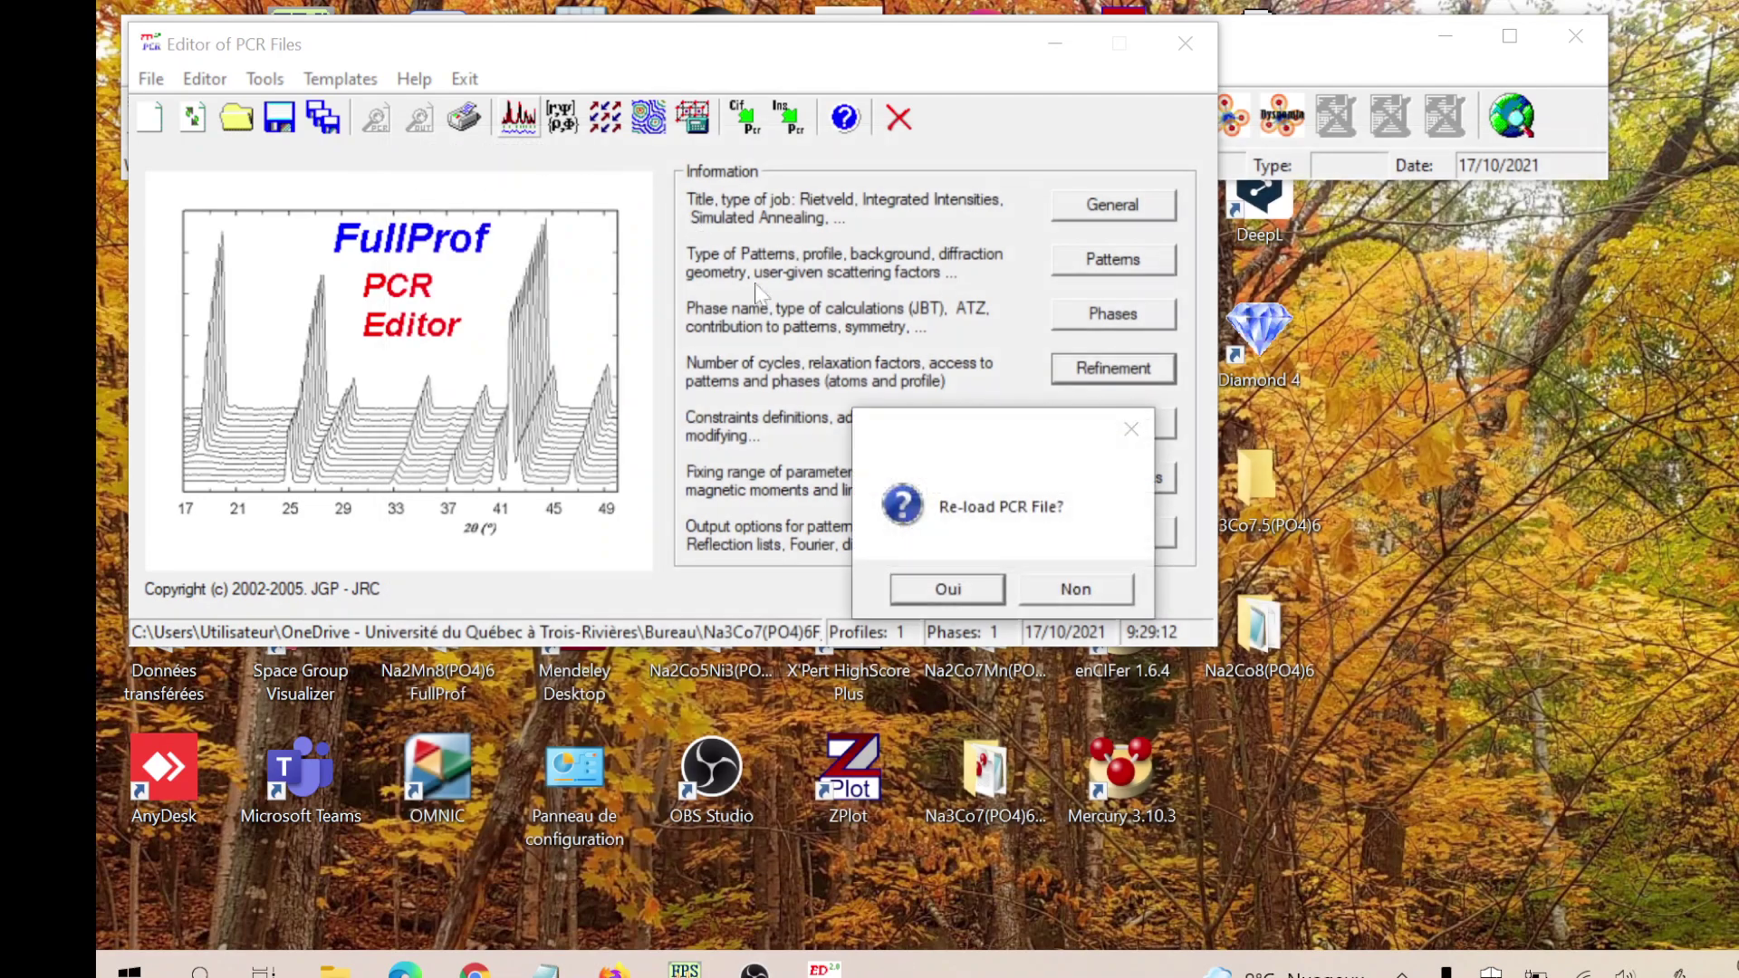
left_click(951, 585)
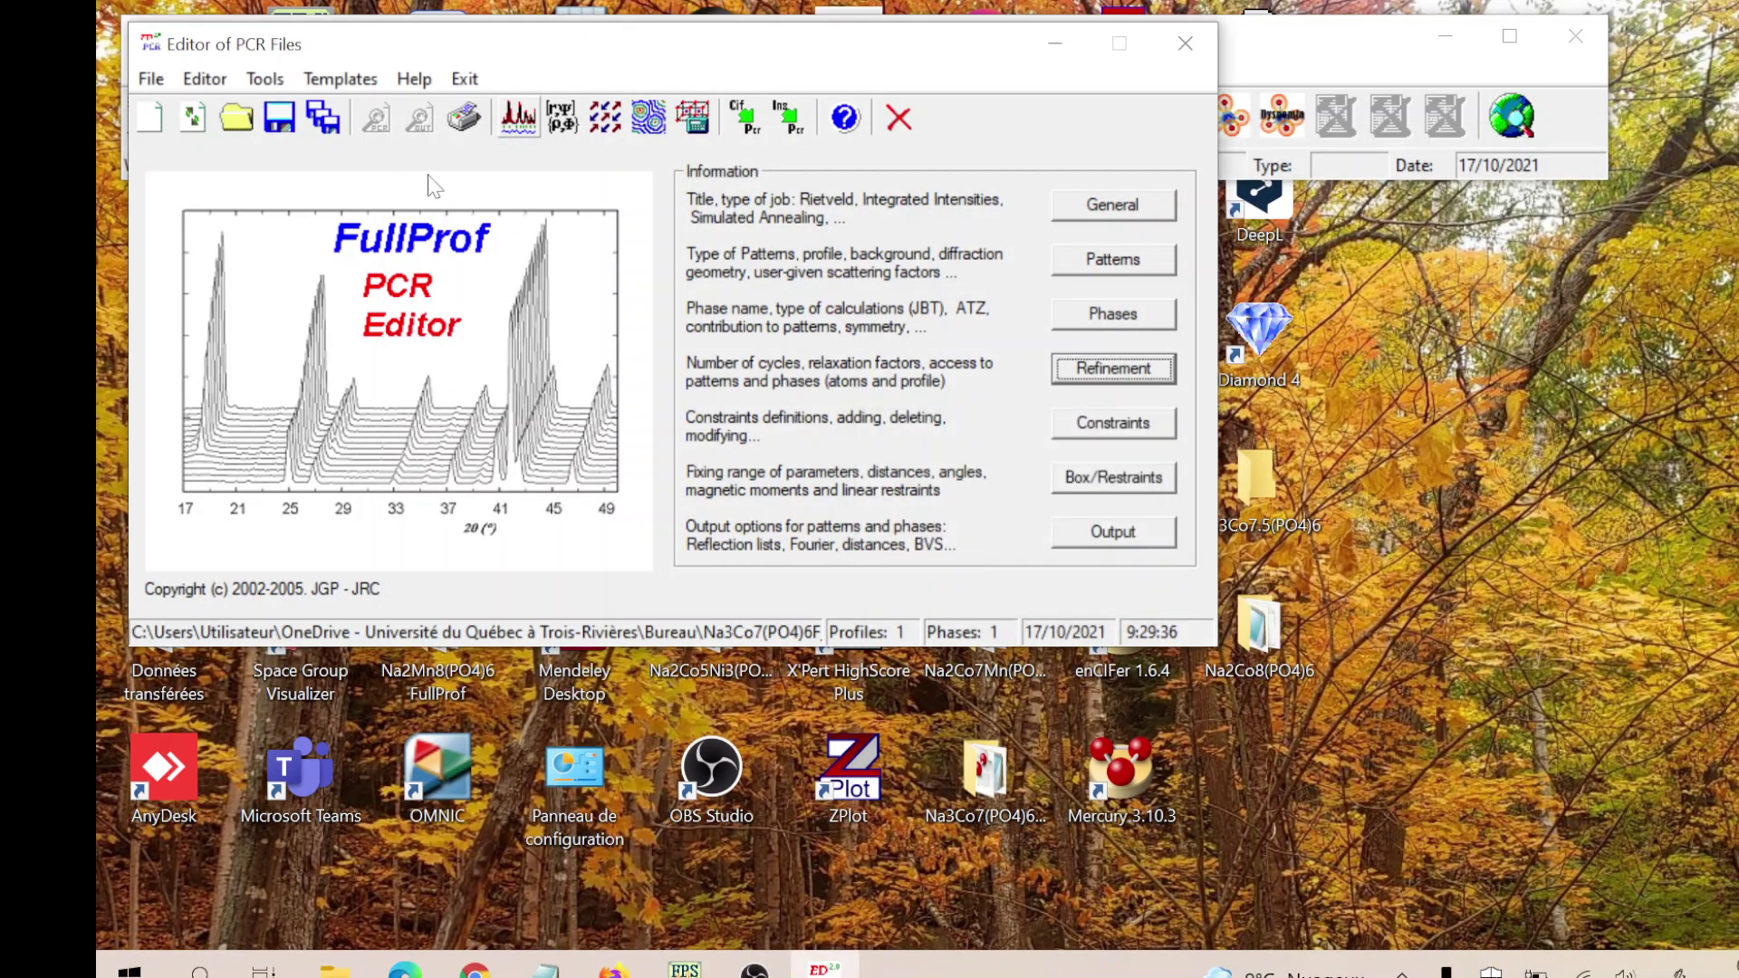
- Set the weight percentage coefficient of phase 1 back to automatic calculation
left_click(1103, 317)
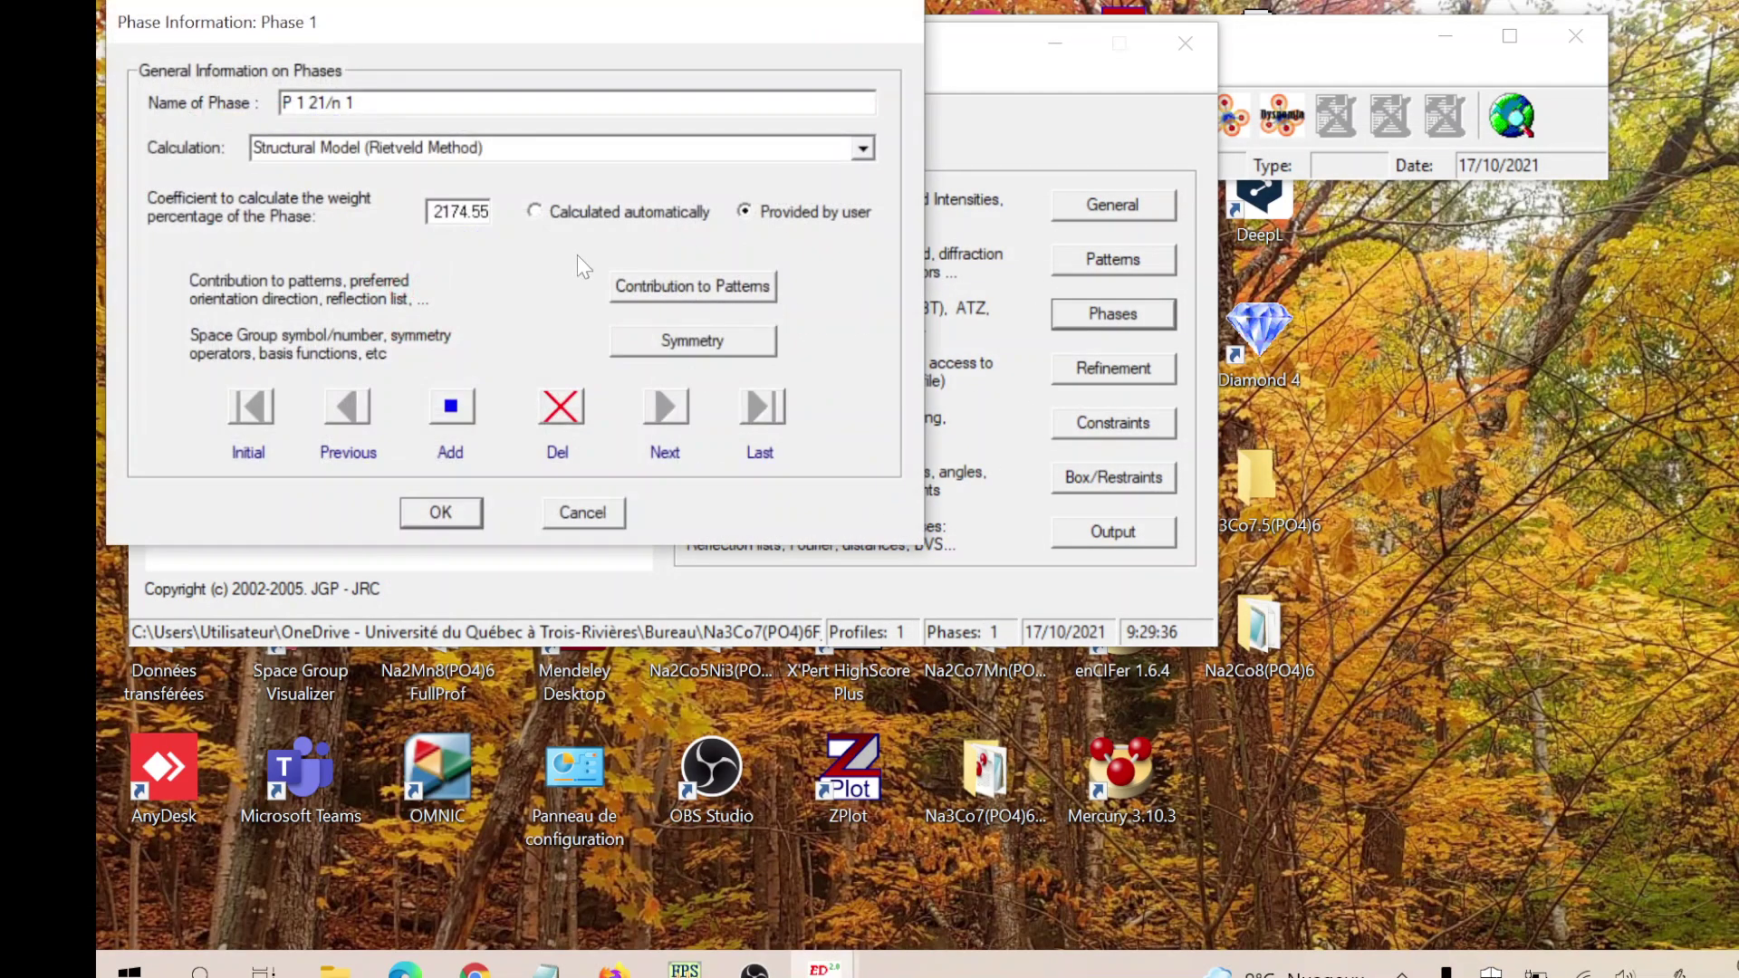
left_click(540, 224)
left_click(466, 513)
- Mark pattern 1's instrumental Zero coefficient for refinement
left_click(1062, 375)
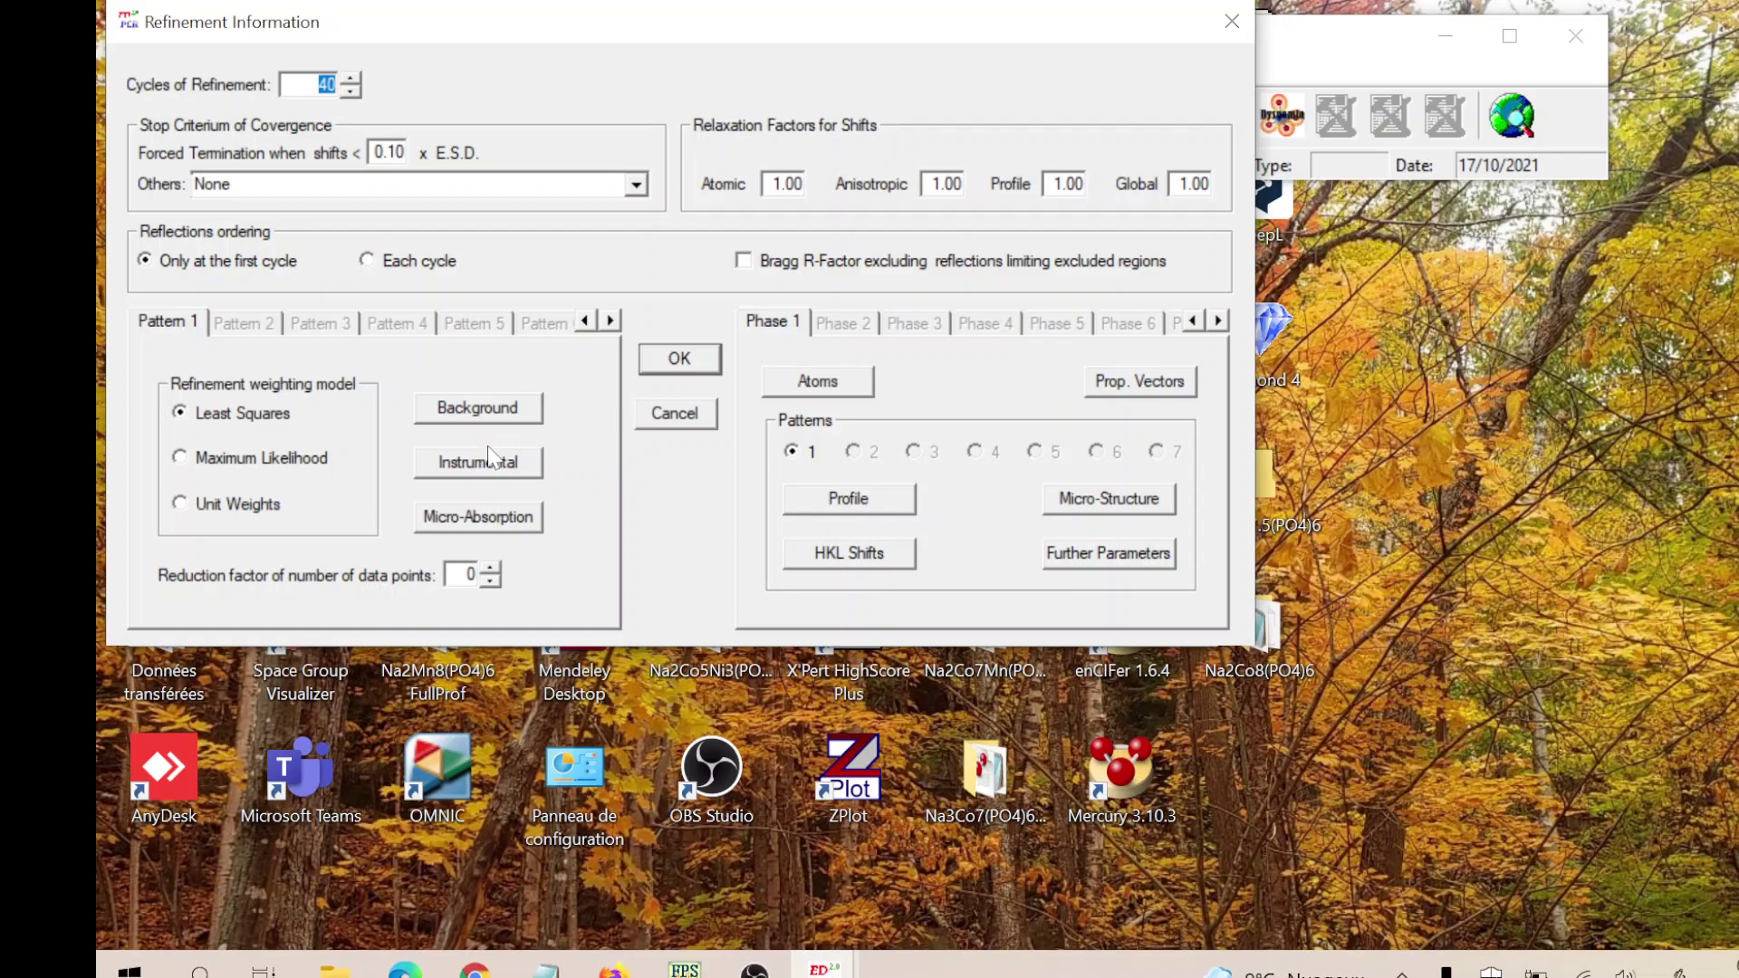
left_click(491, 457)
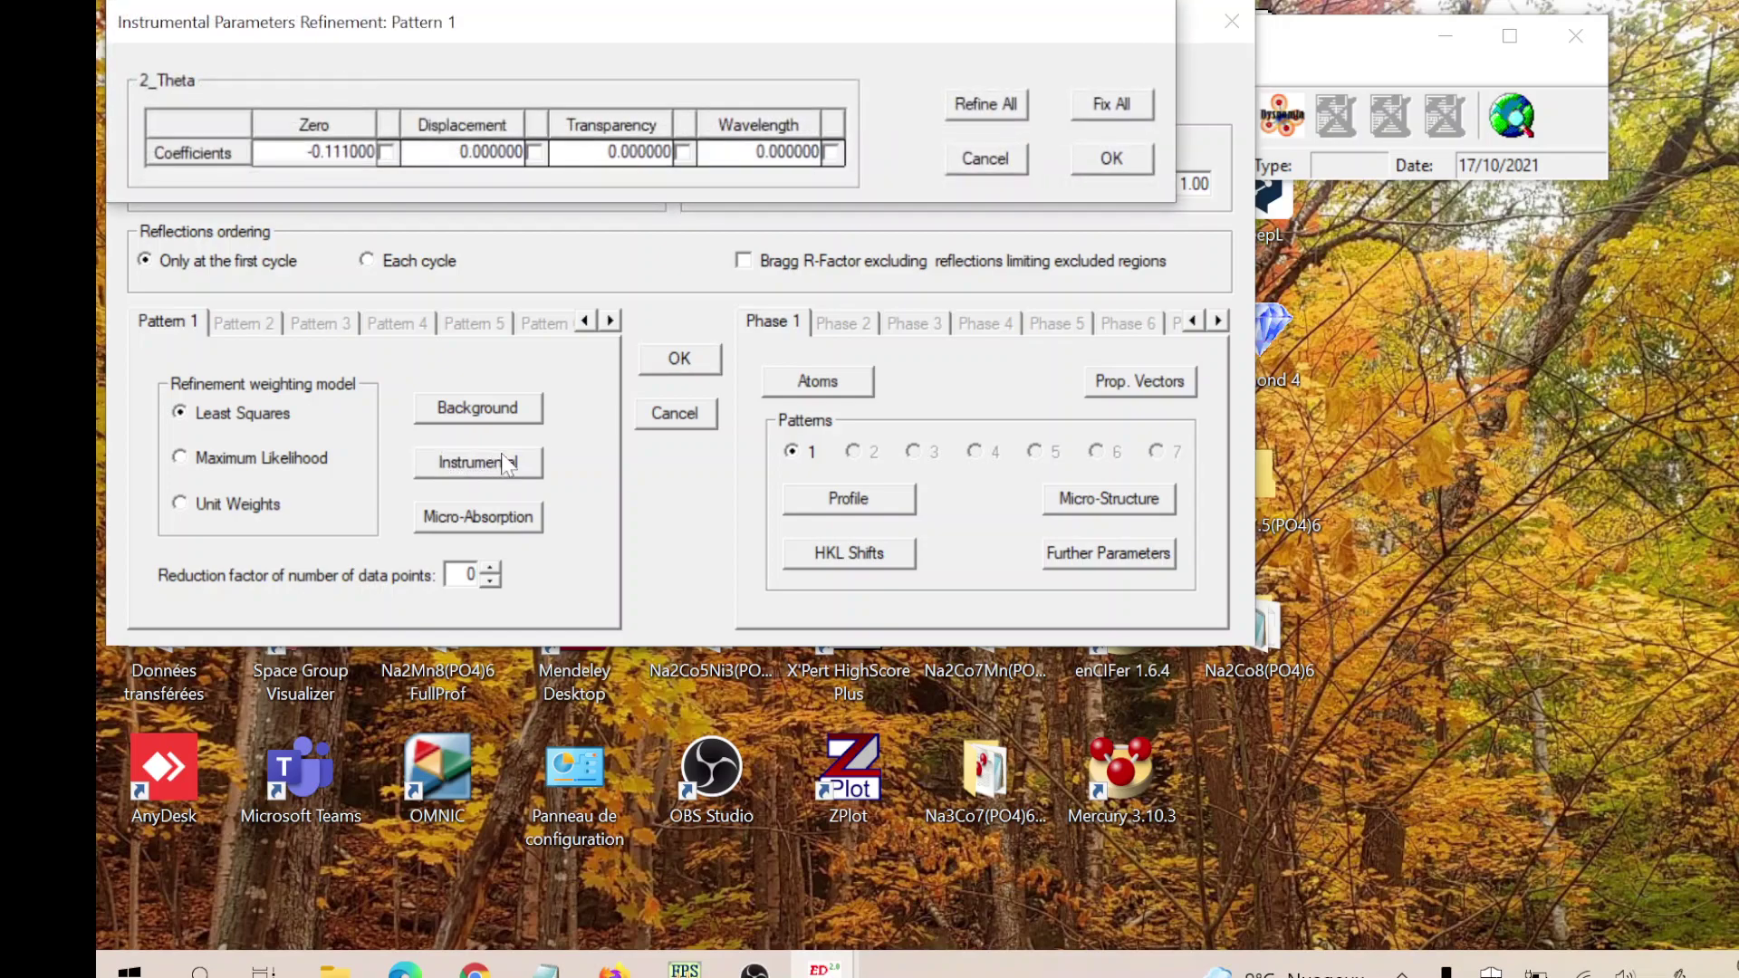
left_click(385, 152)
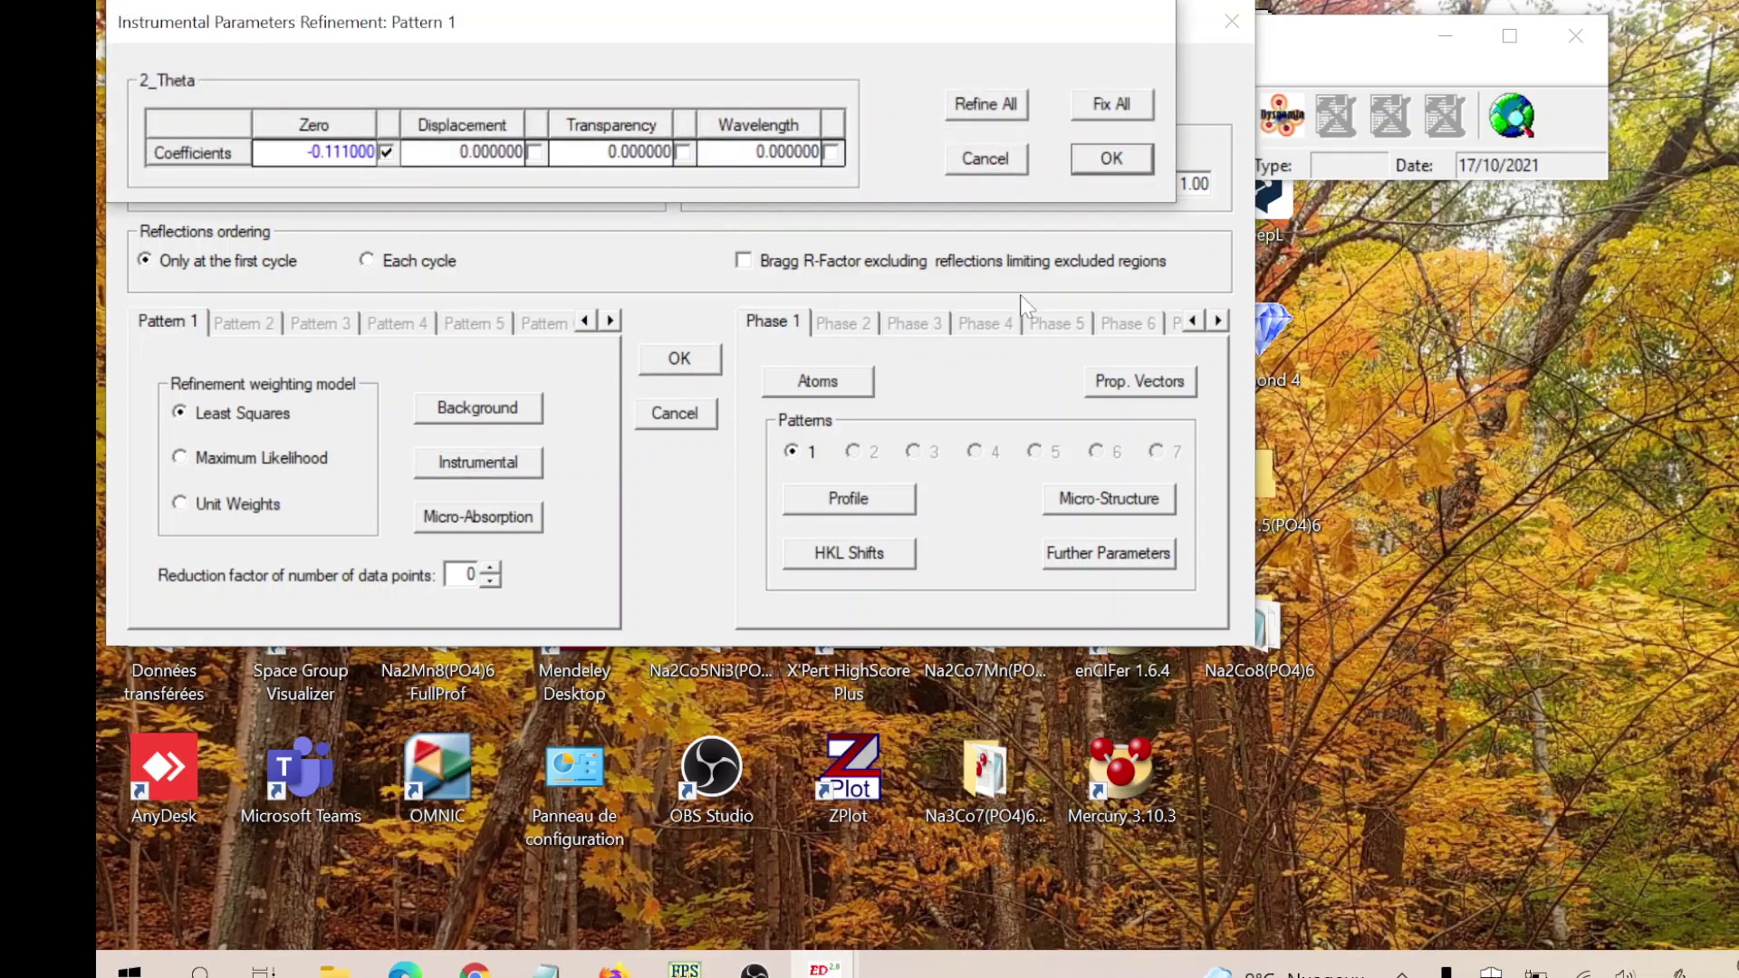
left_click(1093, 163)
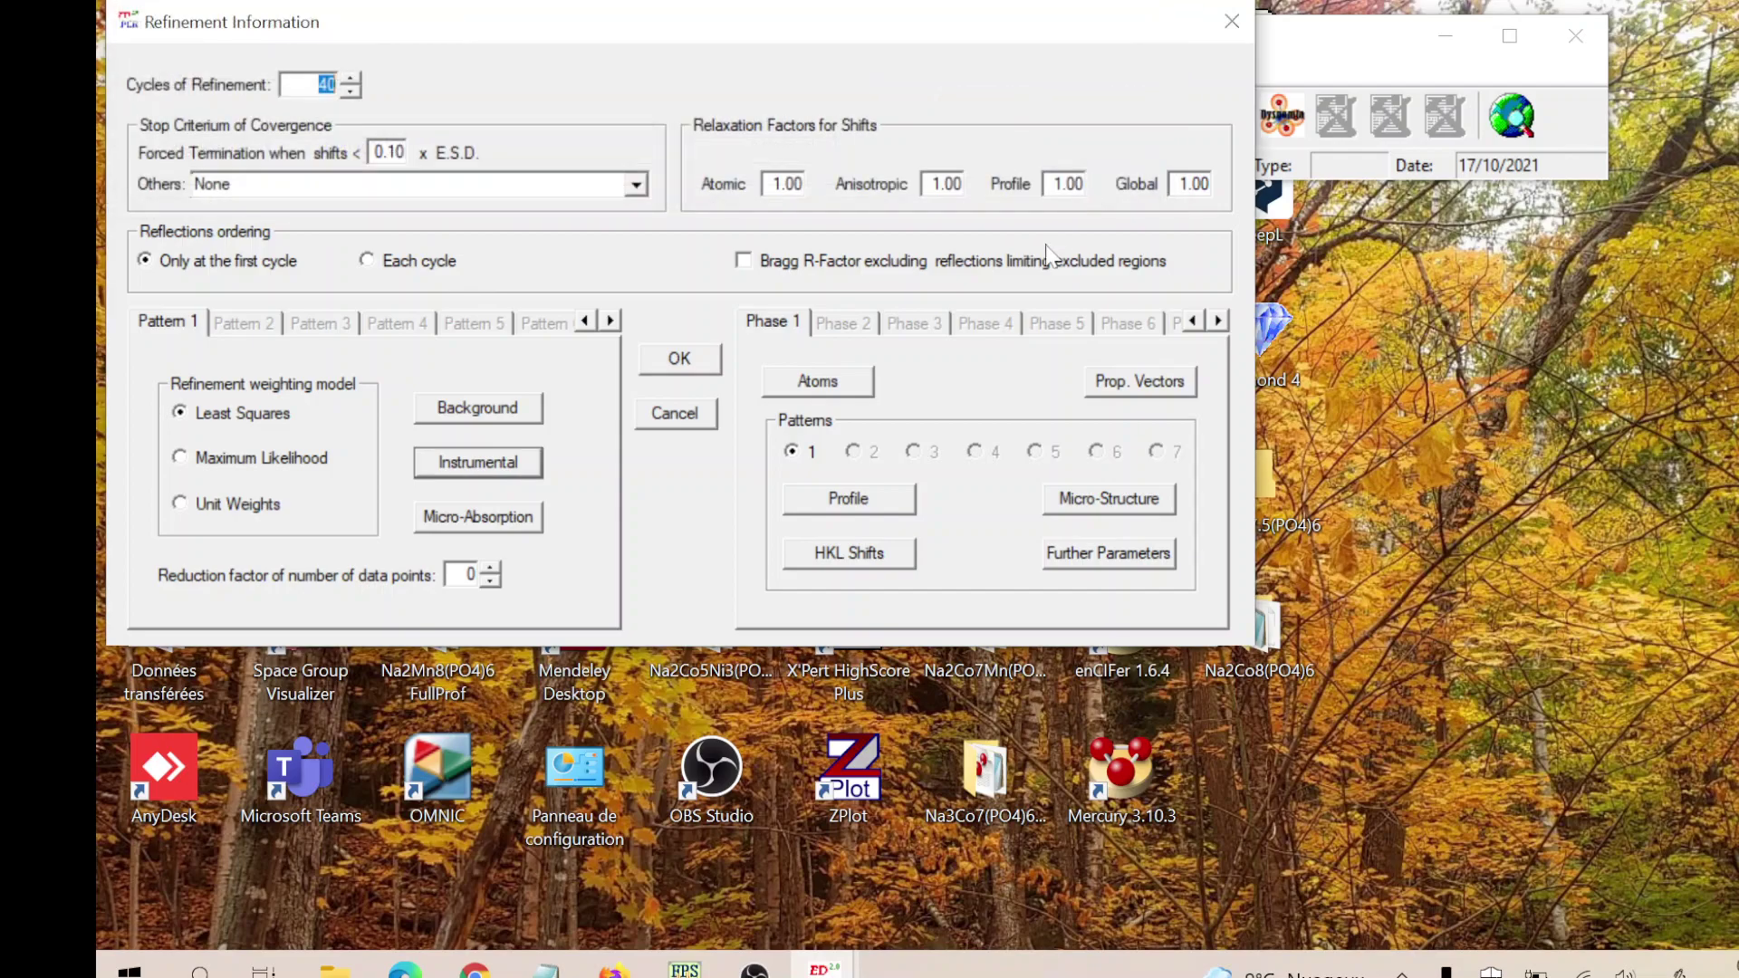
left_click(688, 355)
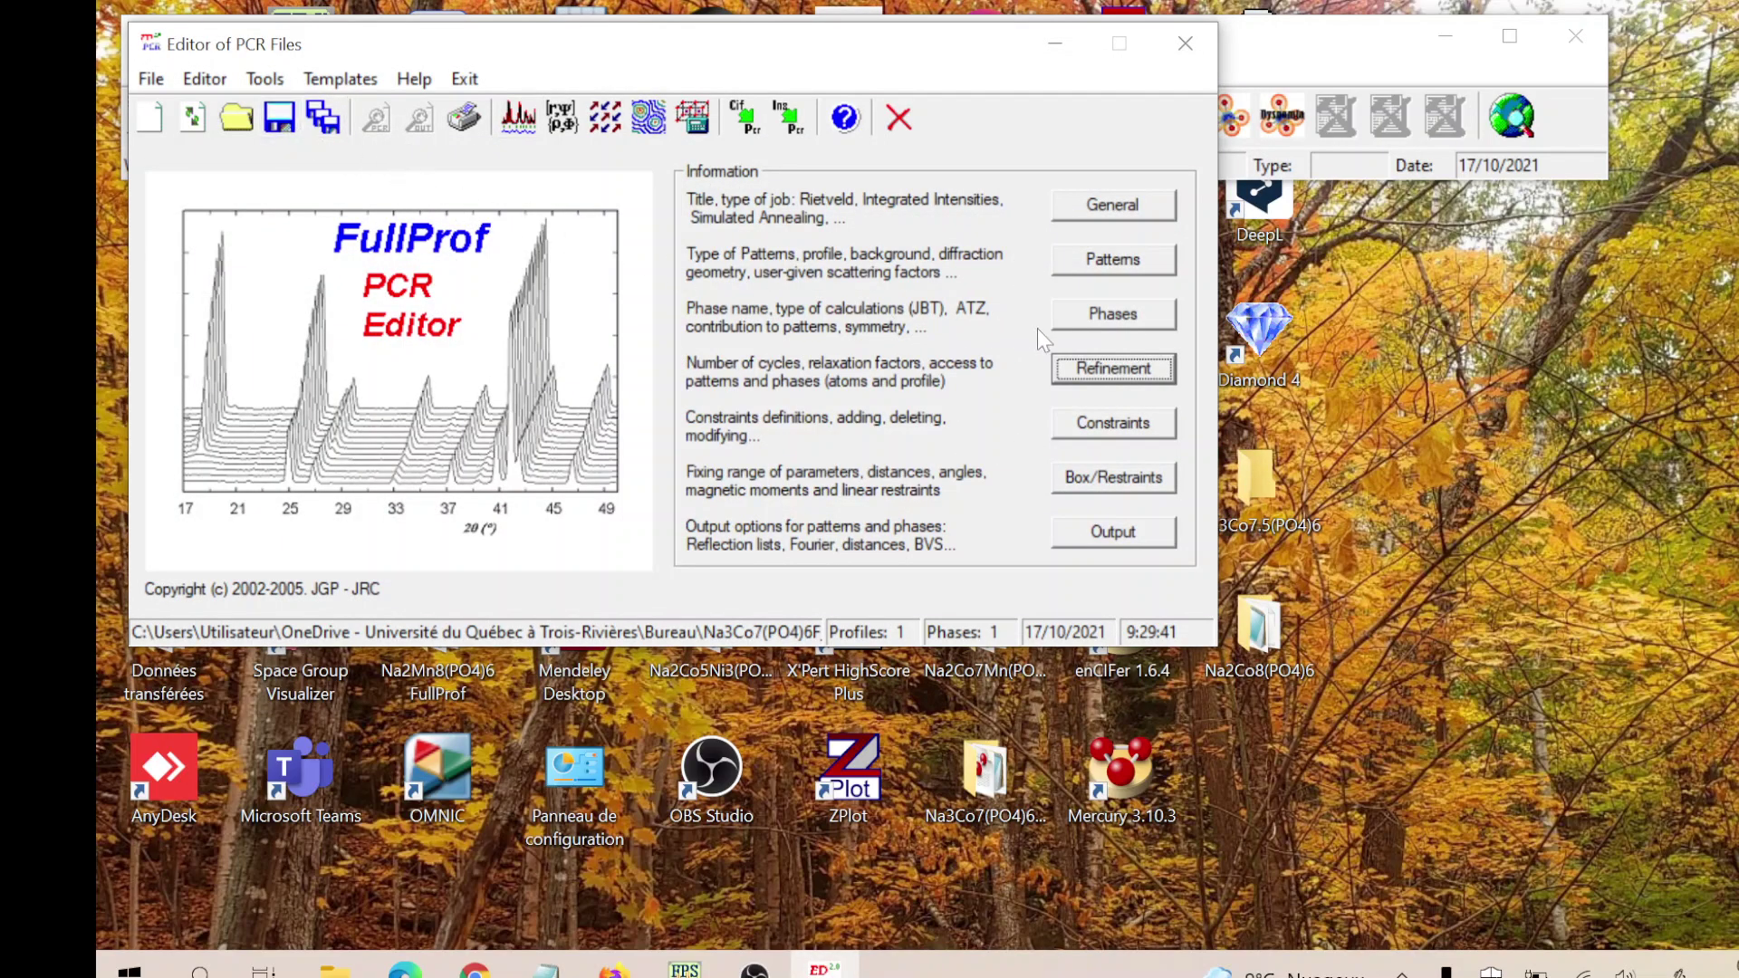
- Run the FullProf refinement with the instrumental Zero coefficient freed and reload the PCR file
left_click(518, 116)
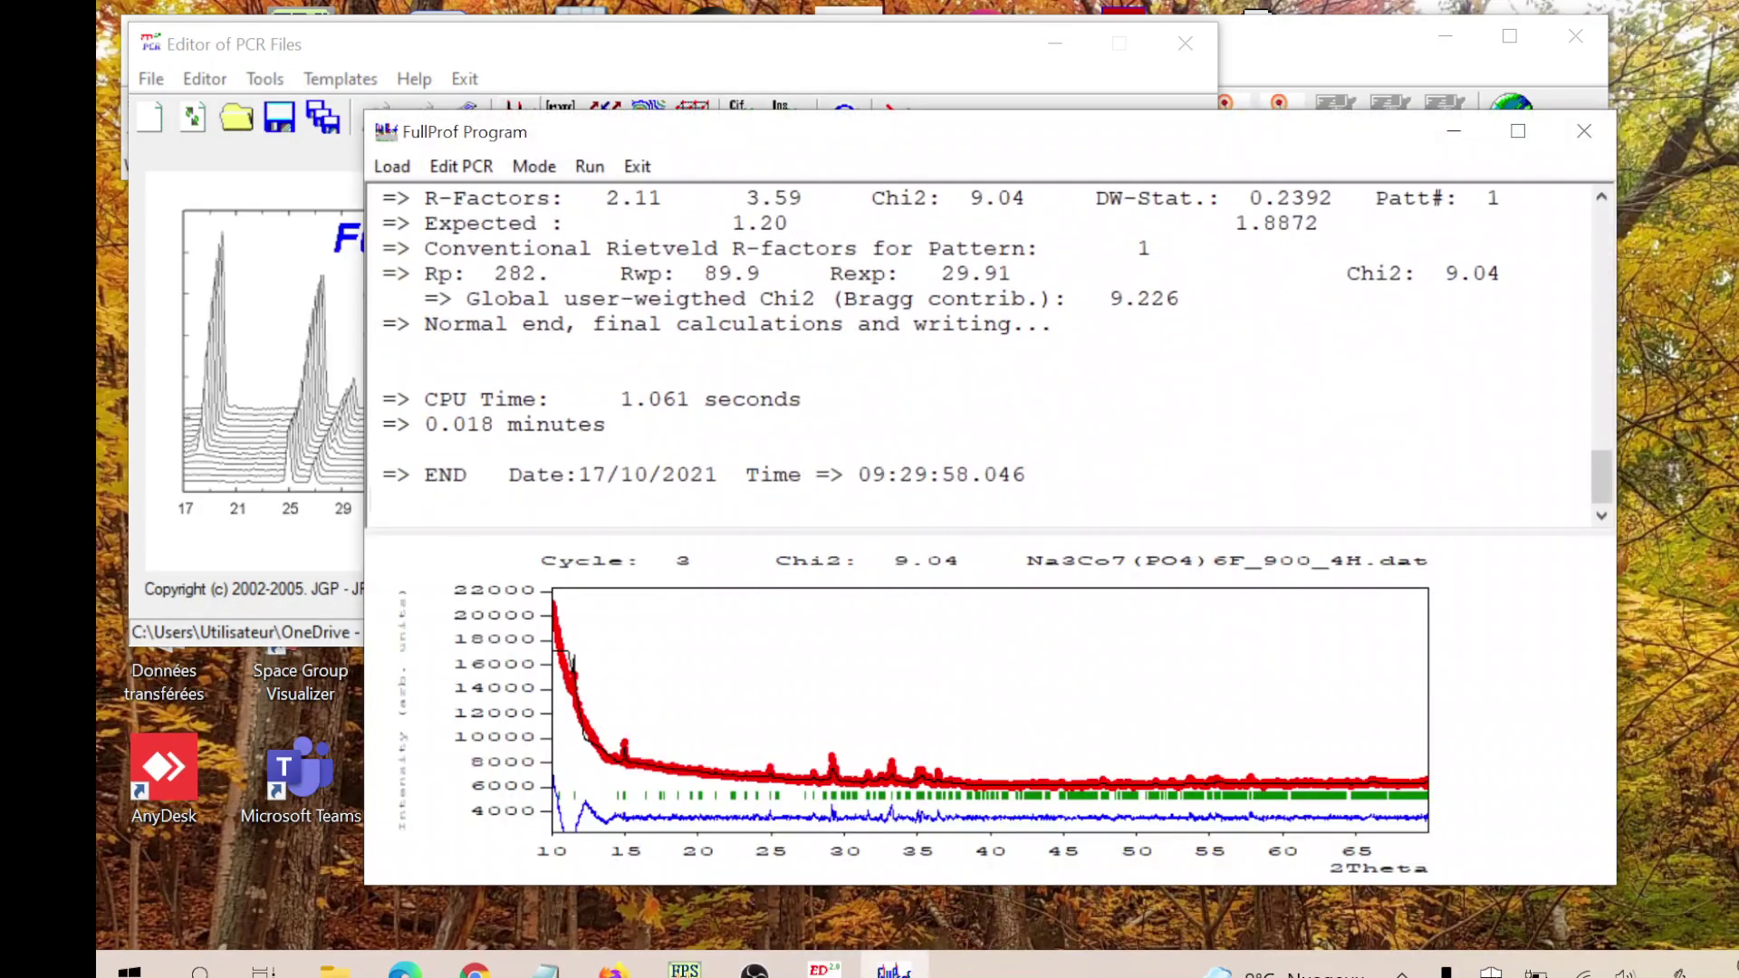
left_click(637, 166)
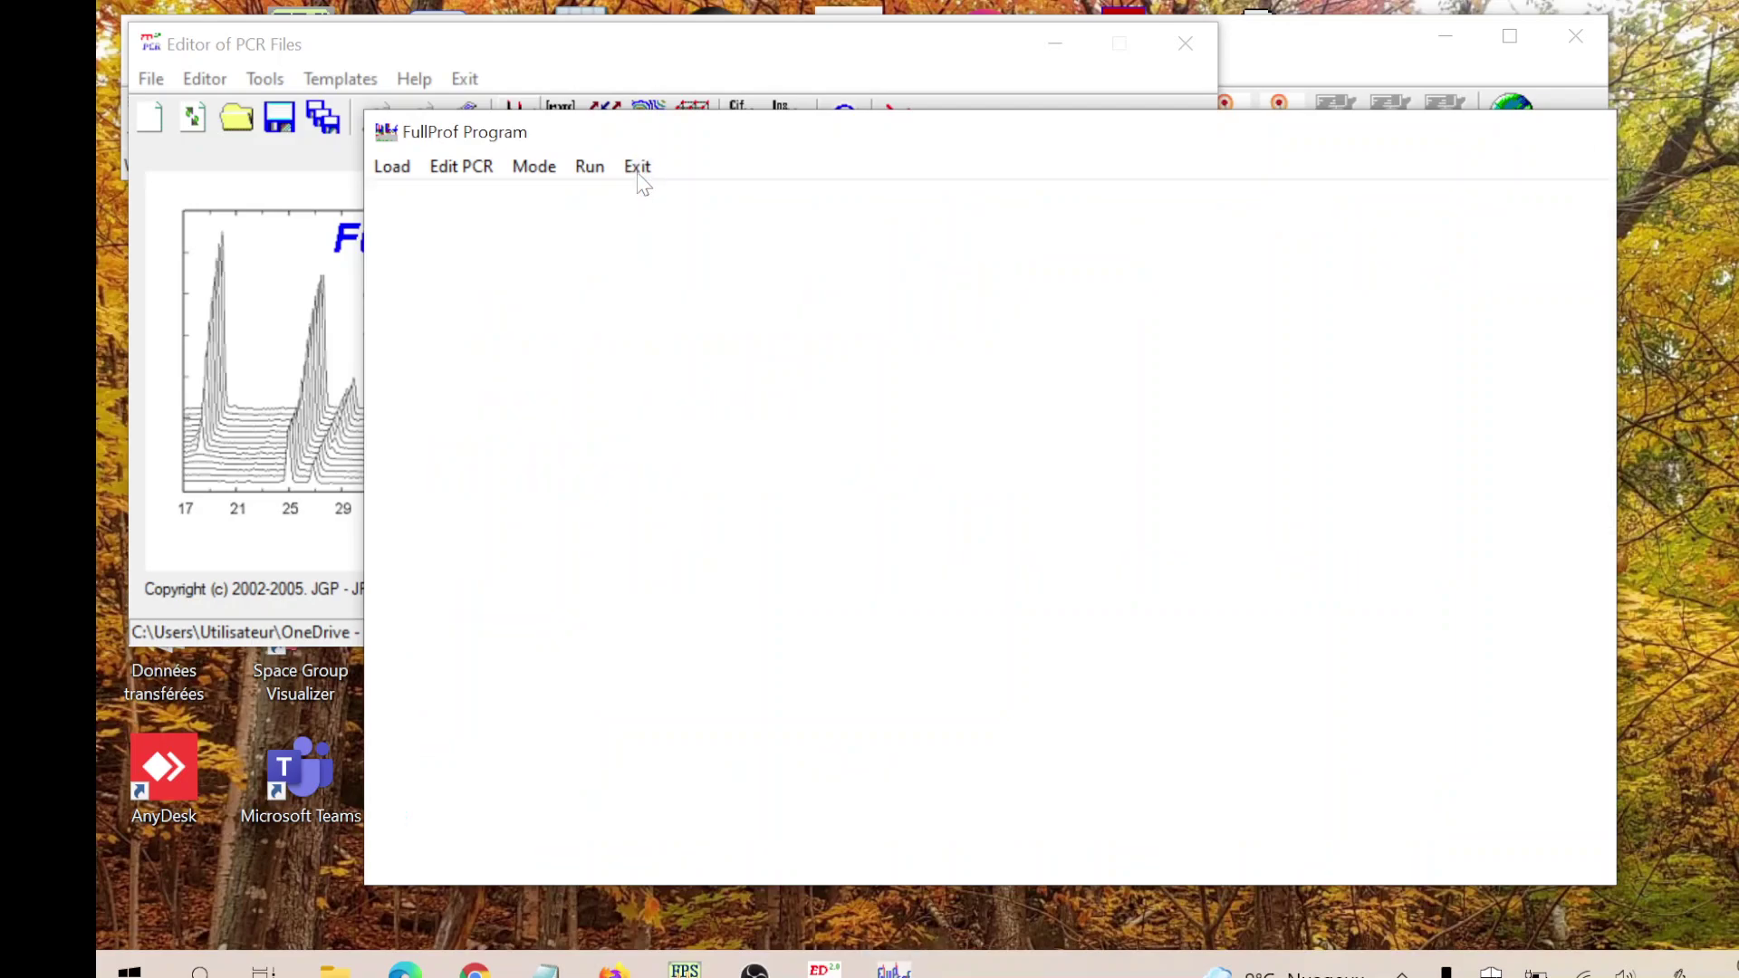
left_click(960, 593)
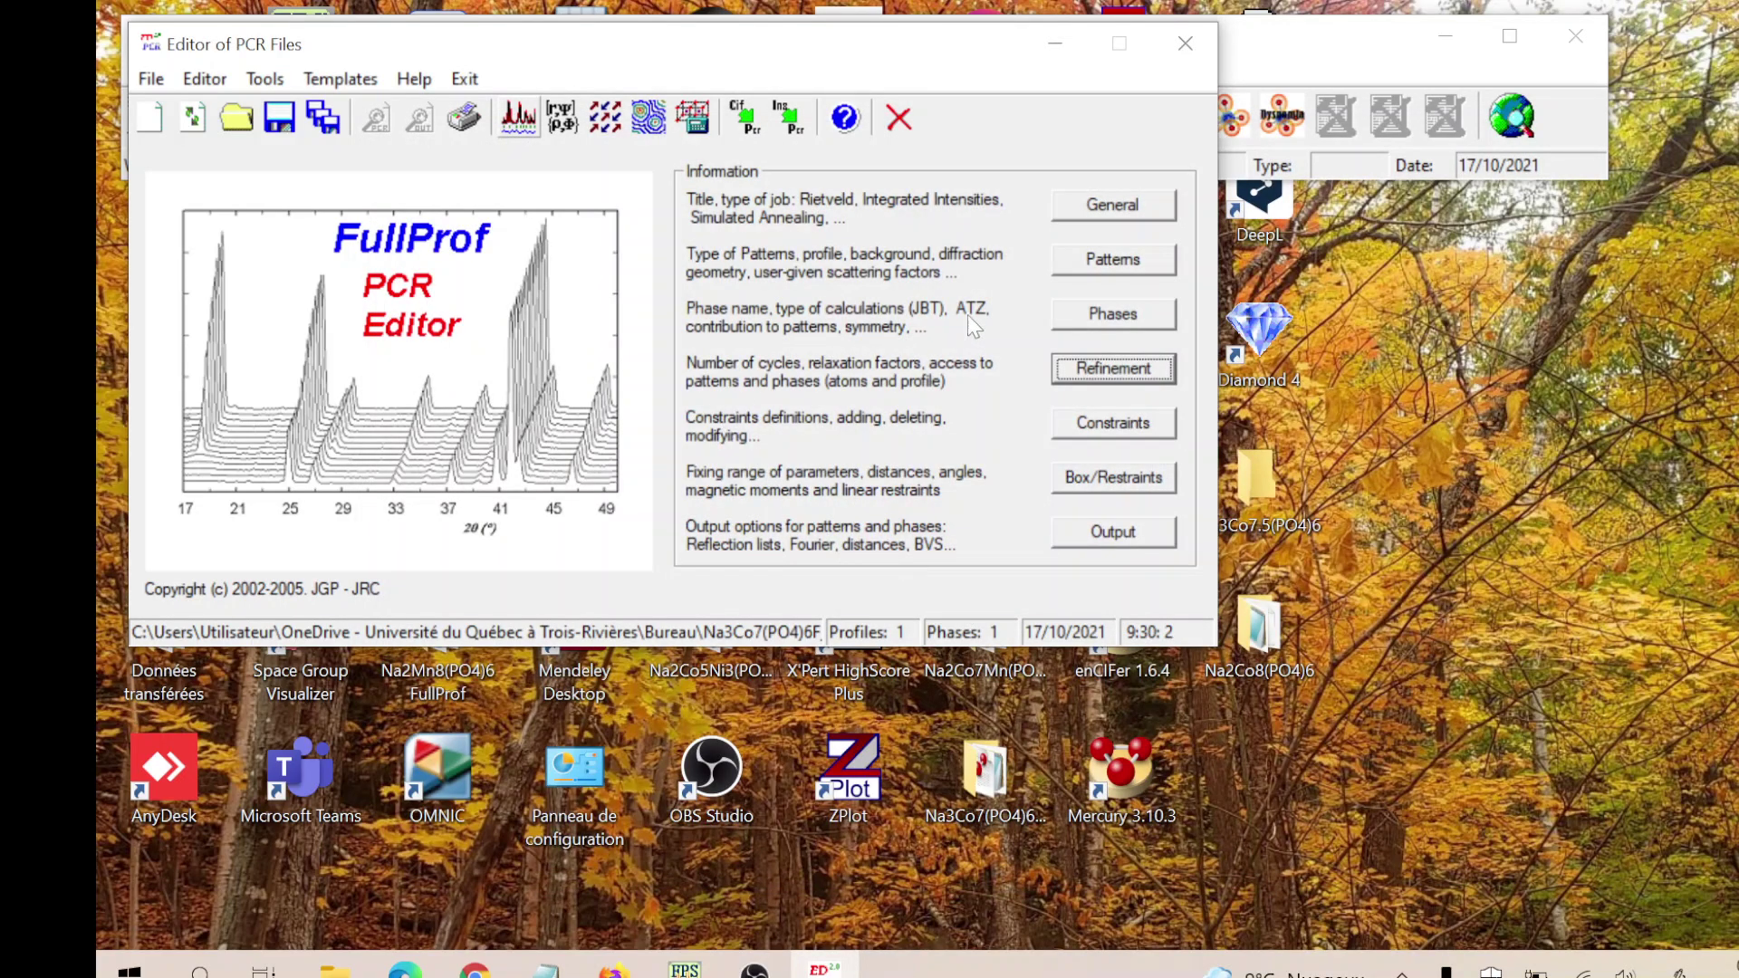
- Change the weight percentage coefficient of phase 1 to automatic calculation again
left_click(1110, 314)
left_click(534, 214)
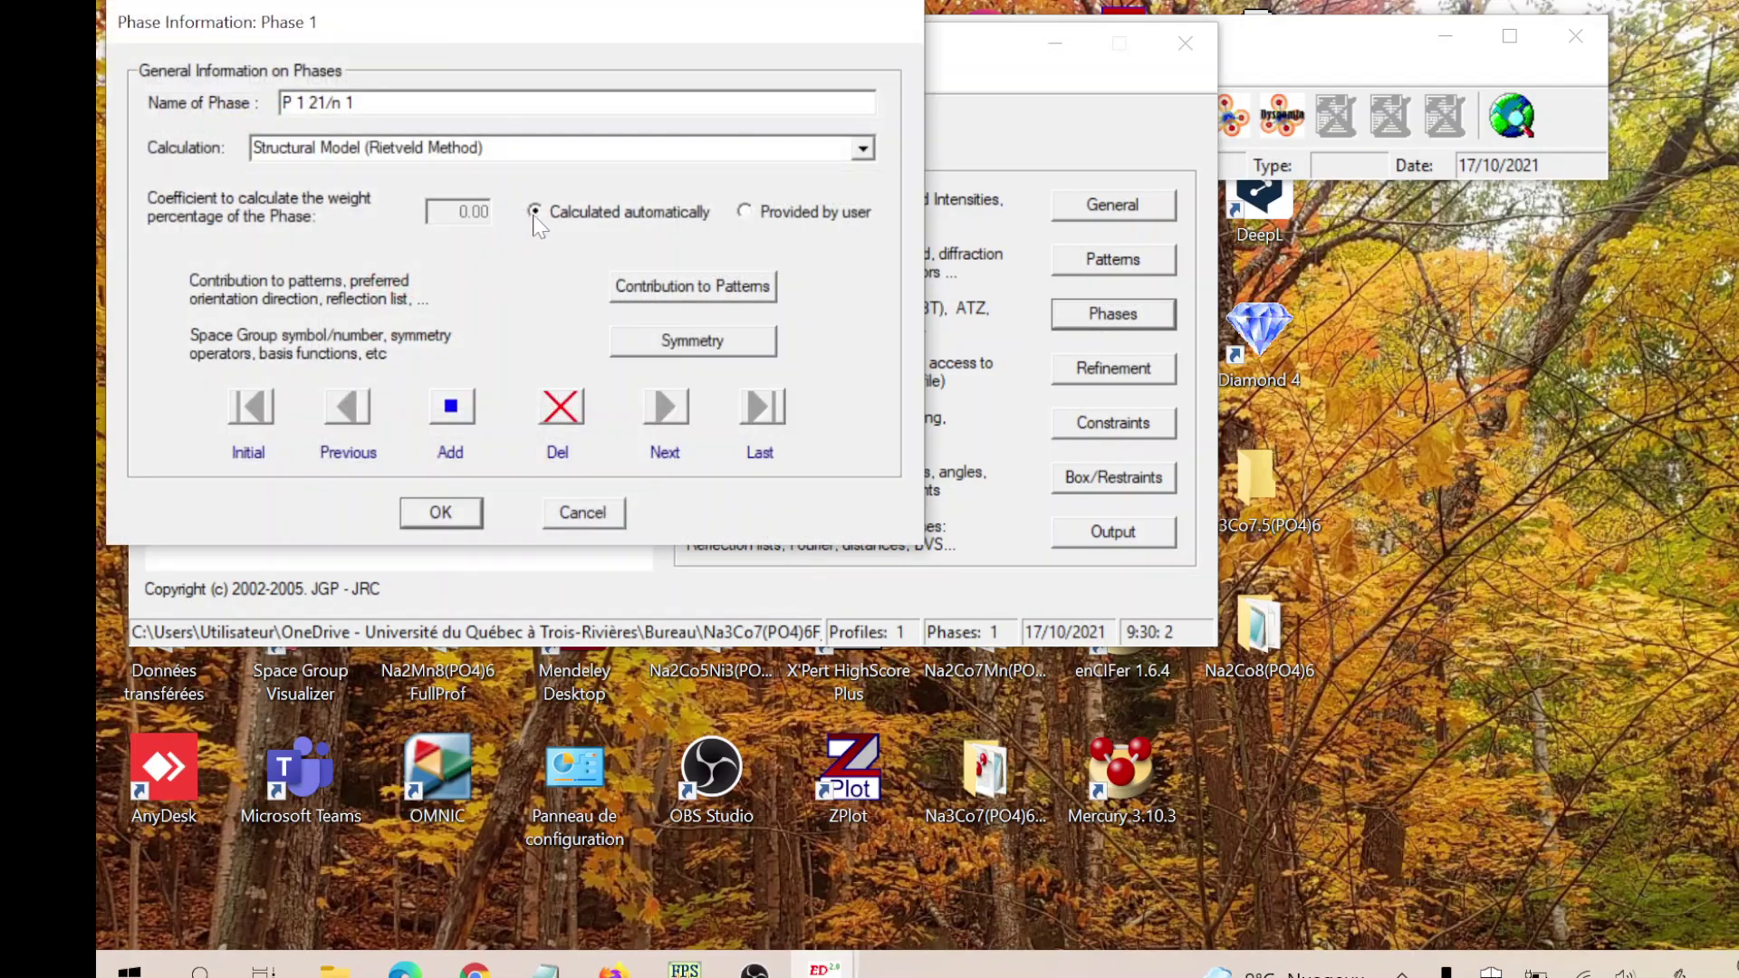
left_click(464, 511)
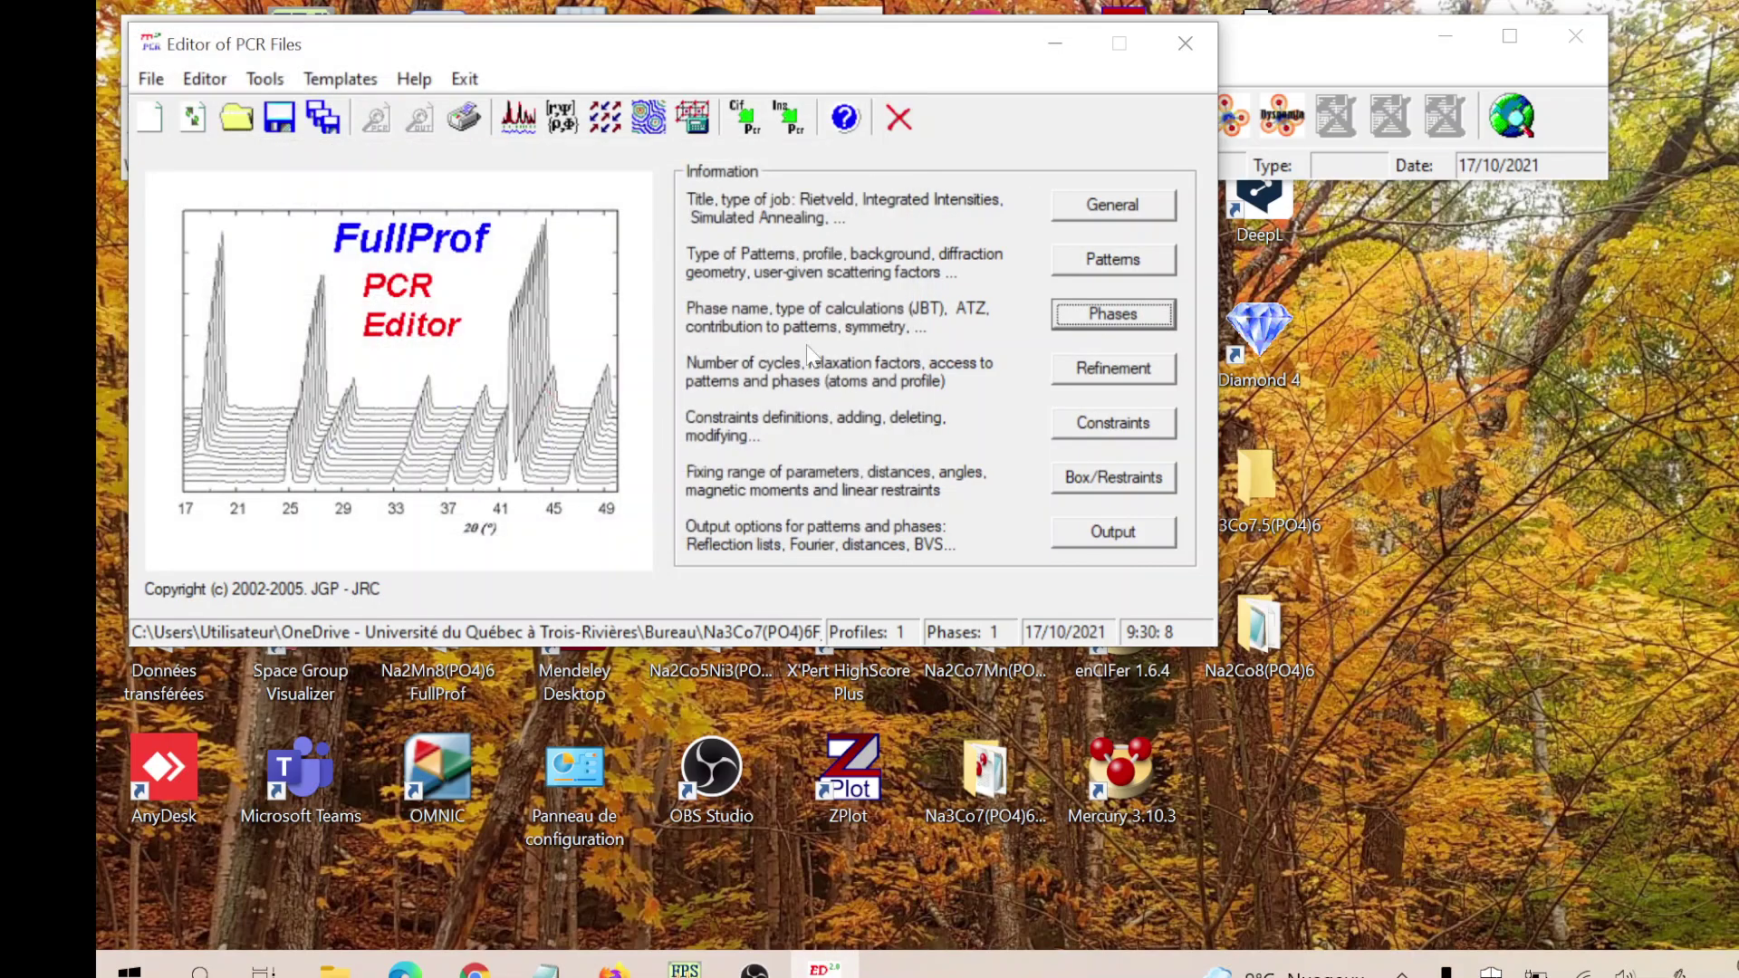
- Set phase 1's scale factor to 0.31758E-06 and mark it for refinement
left_click(1078, 371)
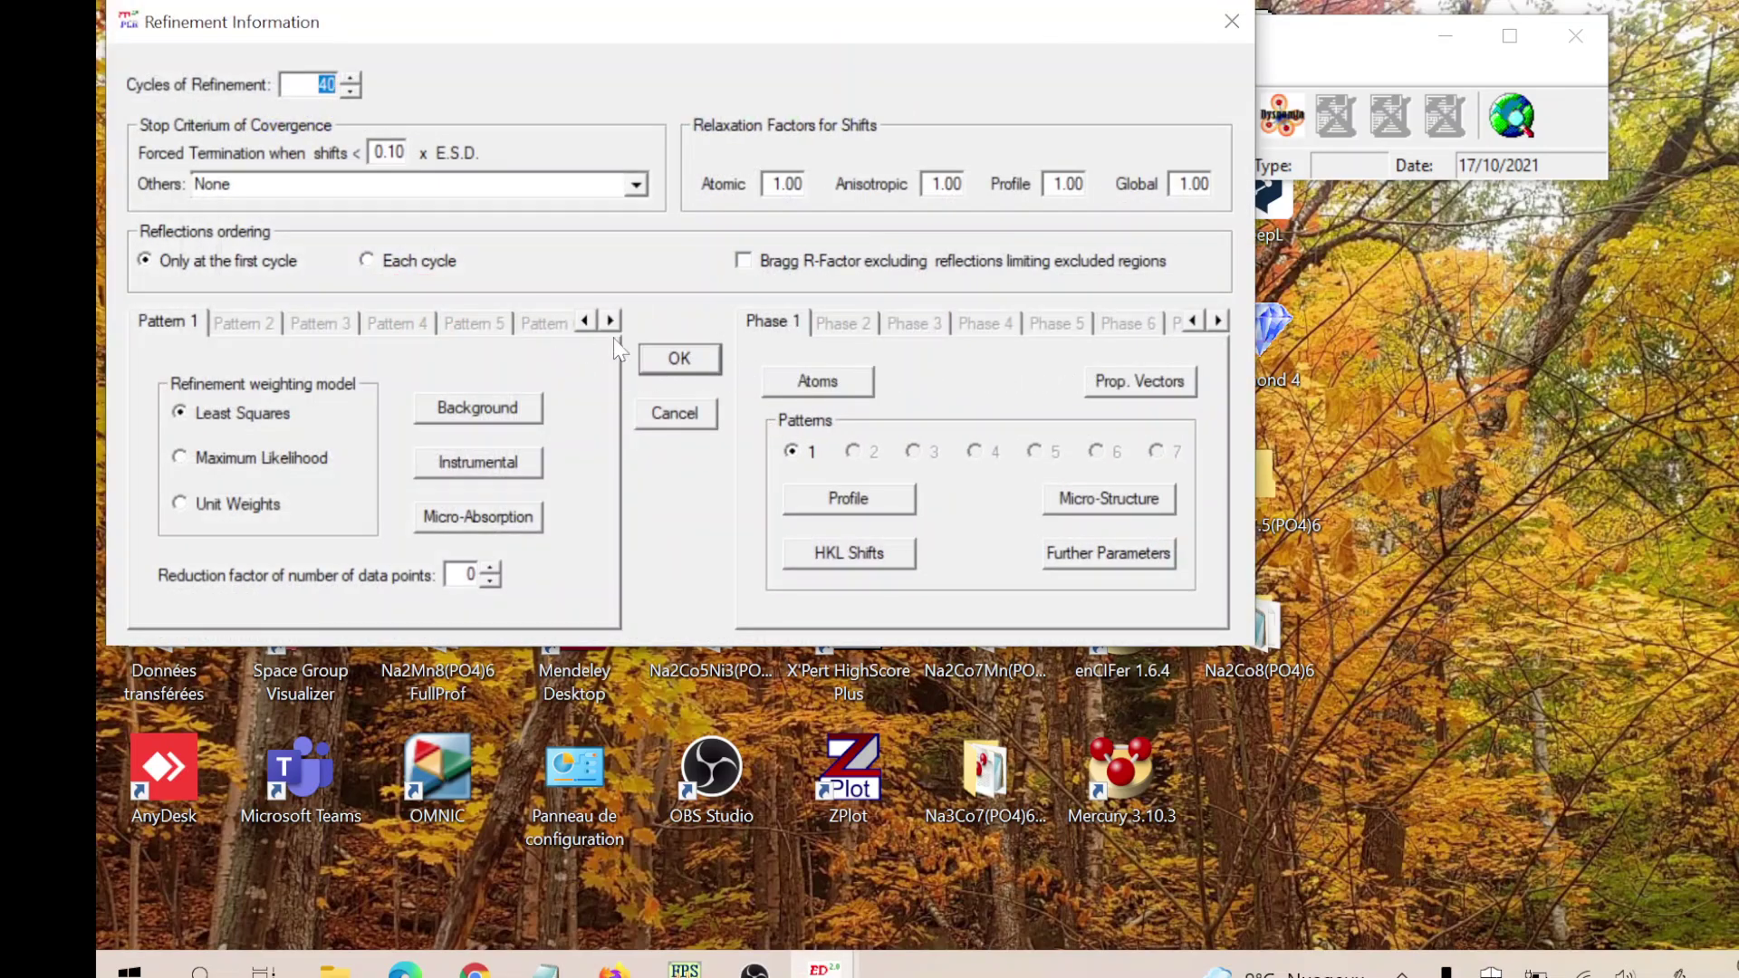
left_click(844, 499)
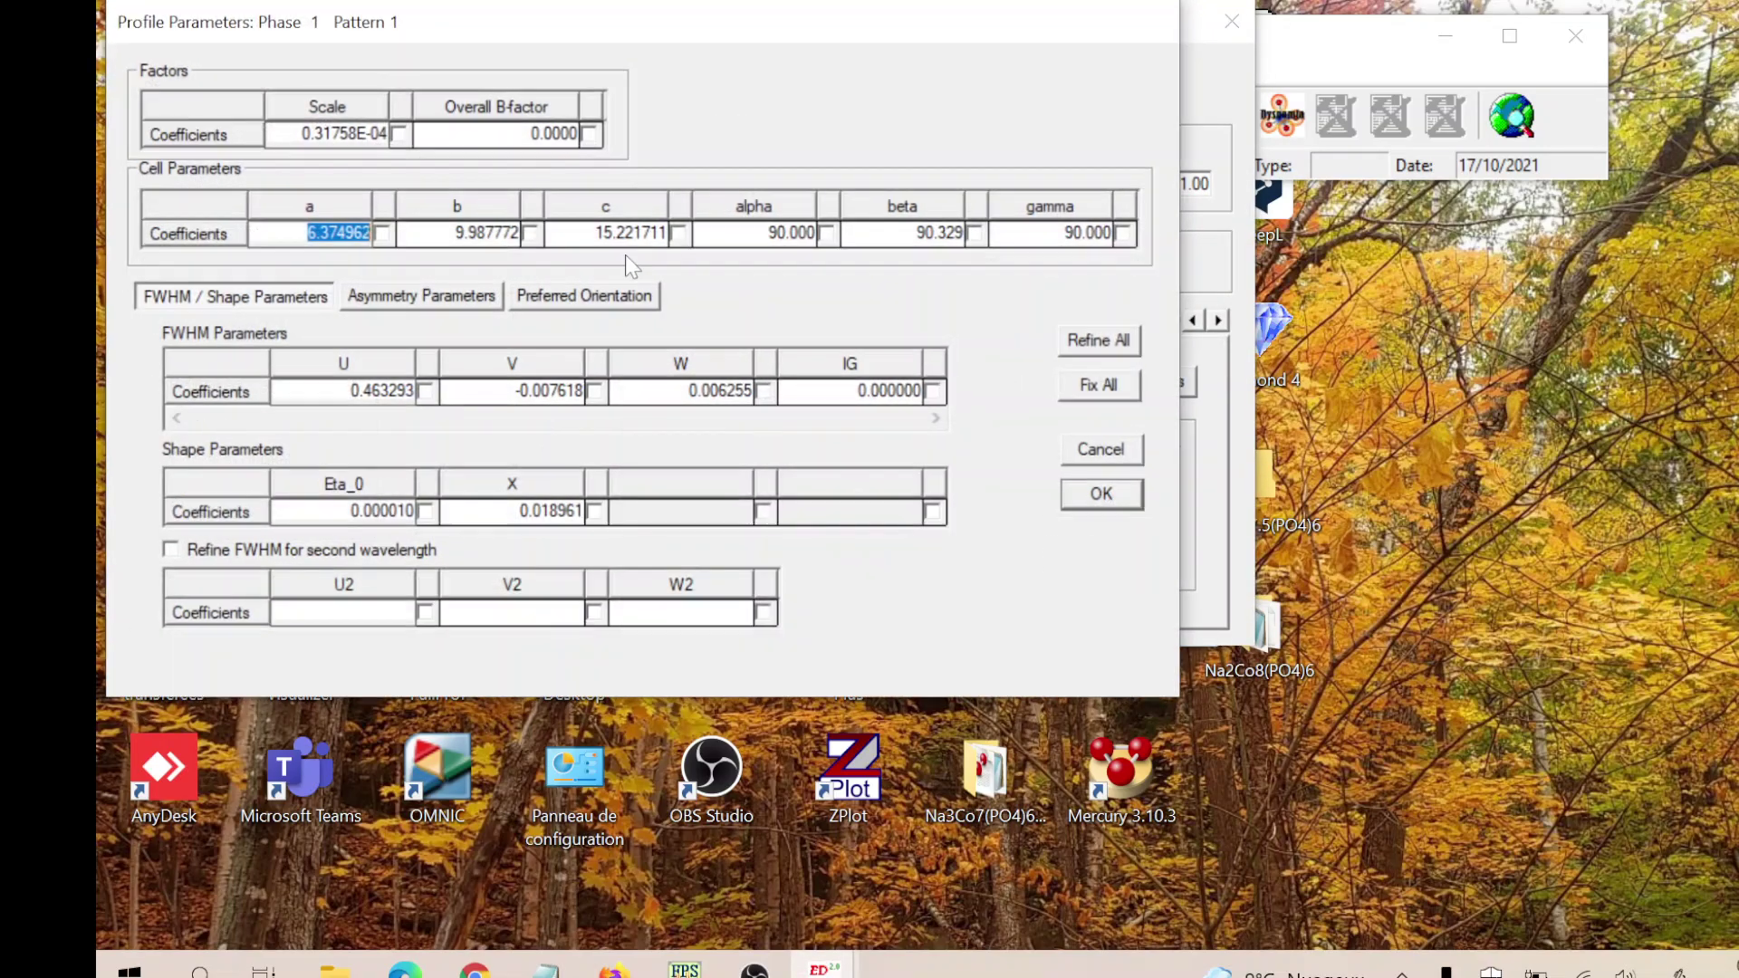
left_click(399, 134)
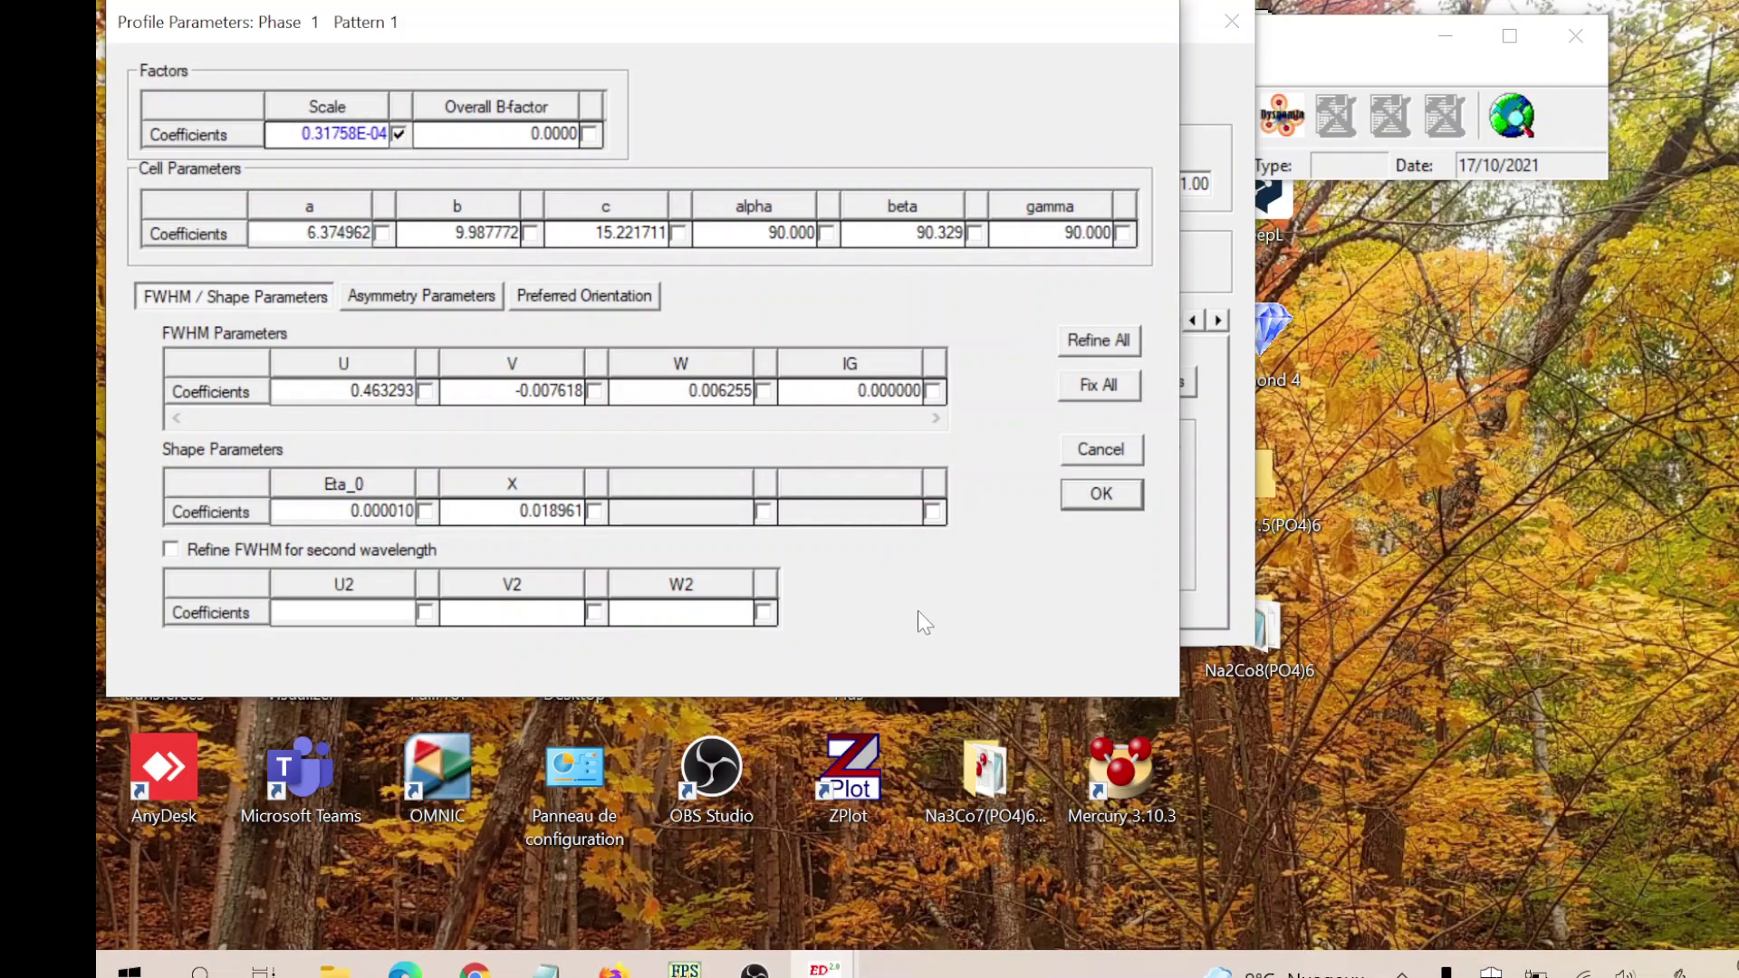
left_click(400, 135)
key("BackSpace")
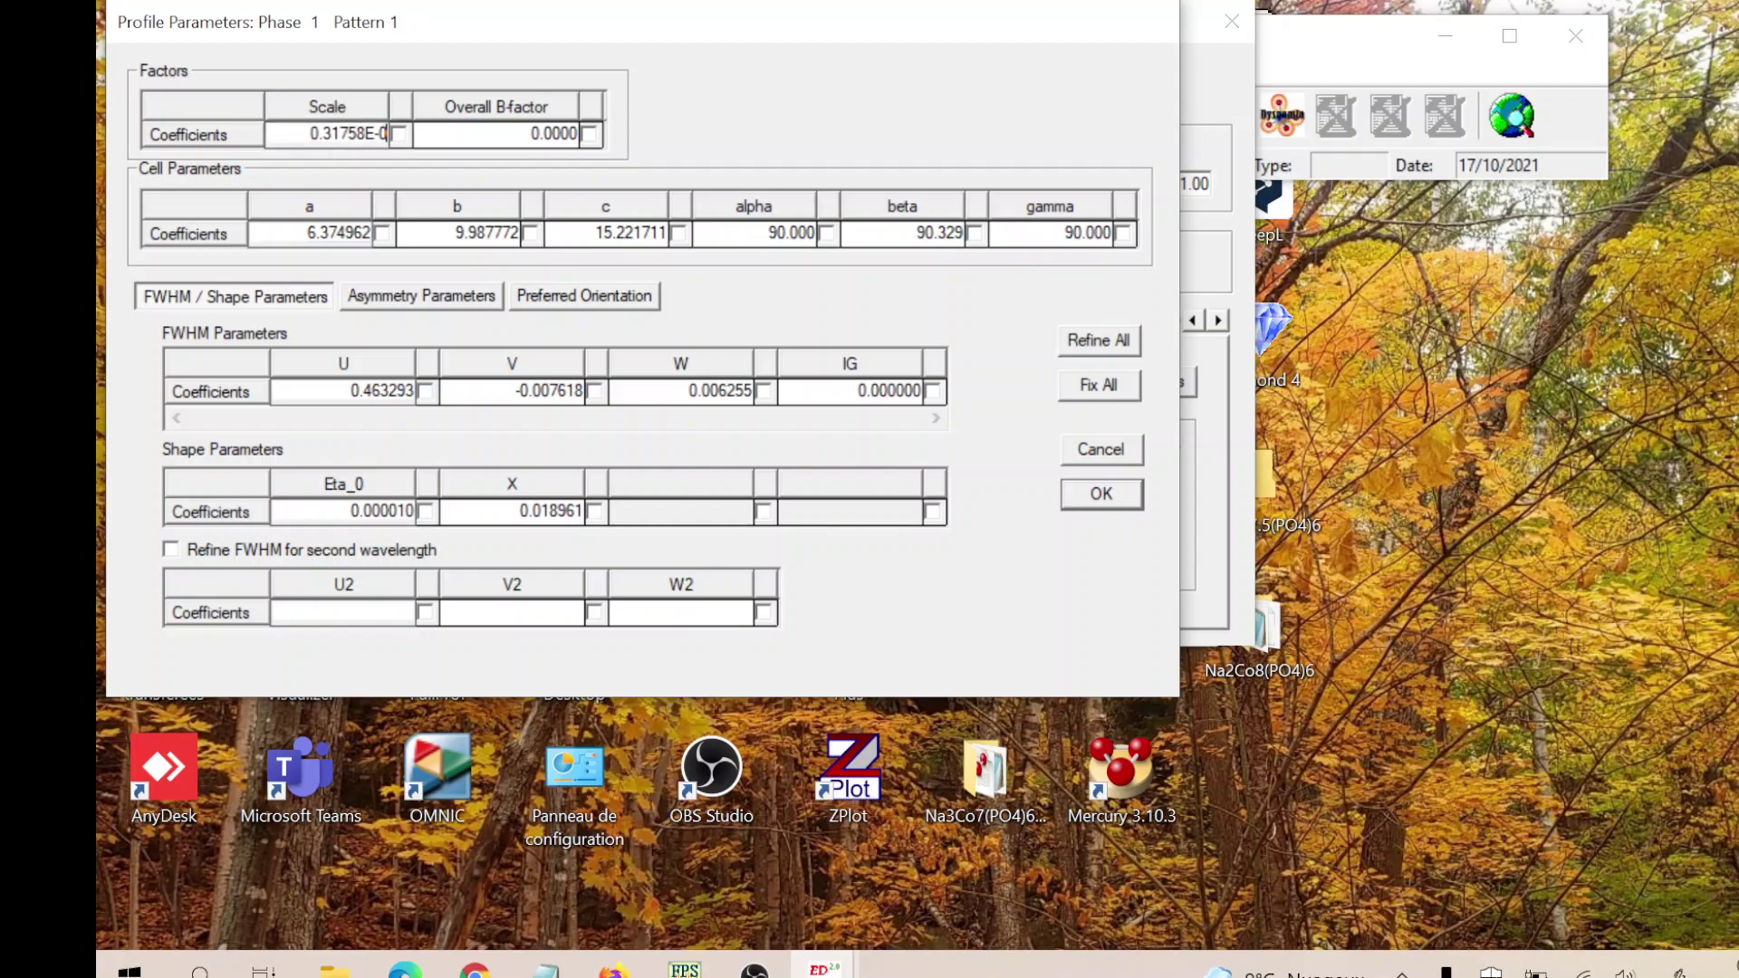
type("6")
left_click(399, 134)
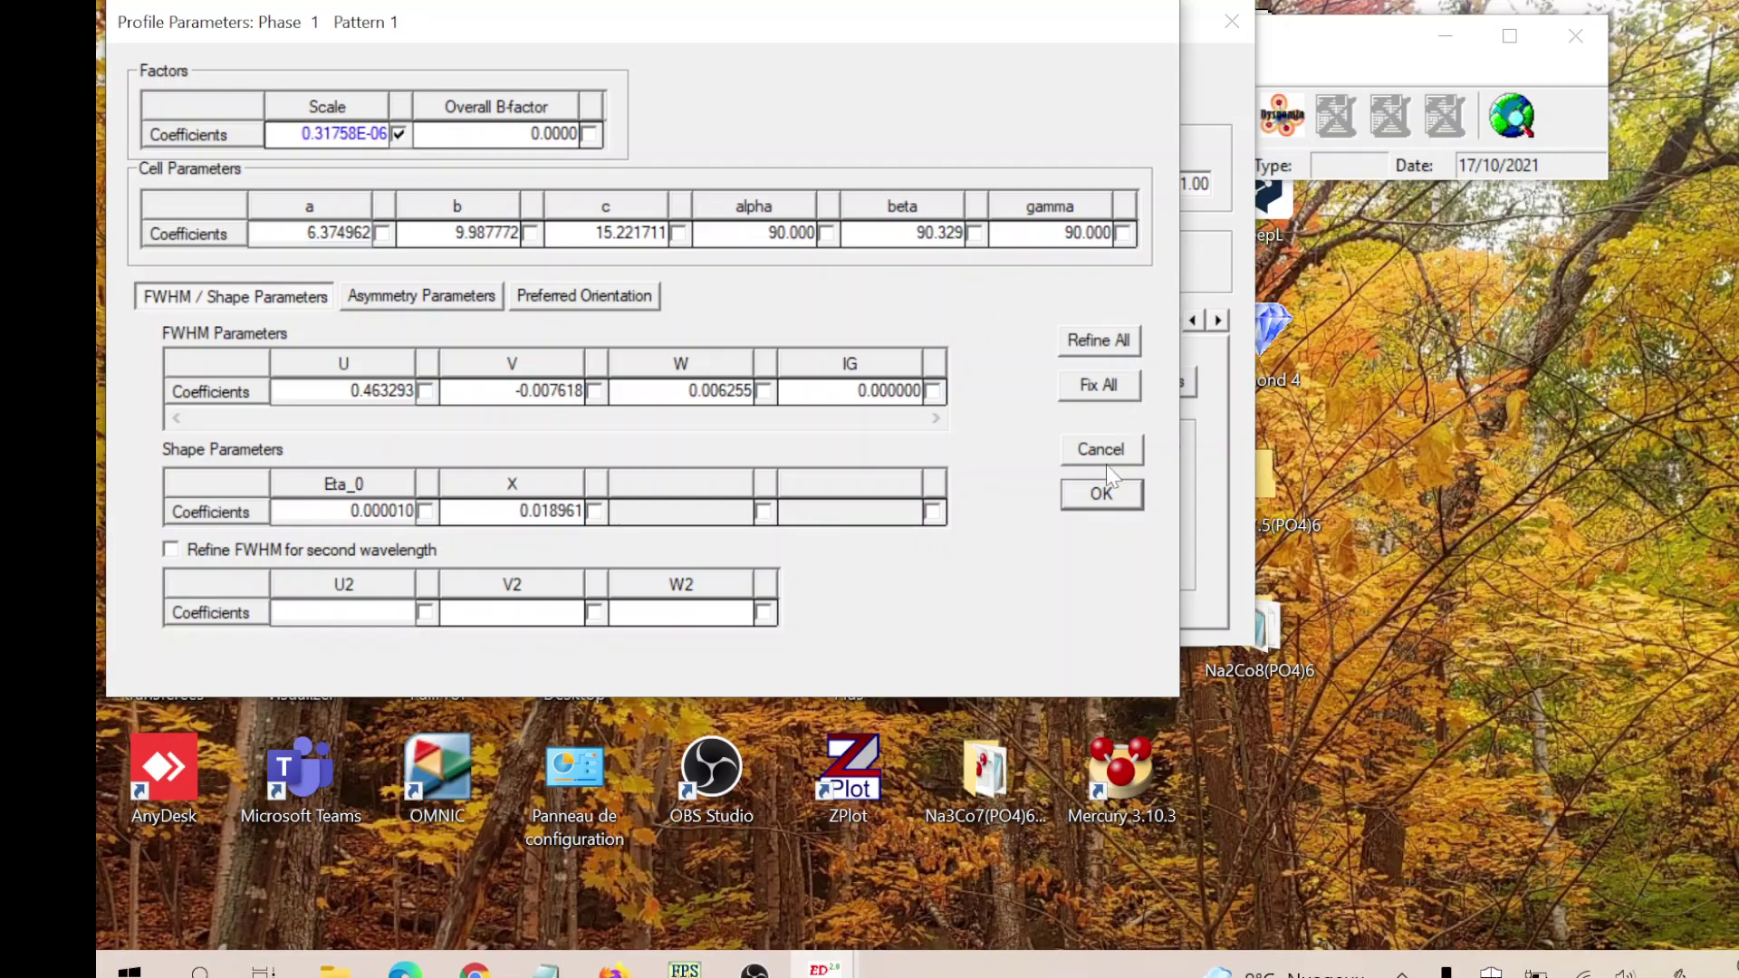
left_click(1101, 494)
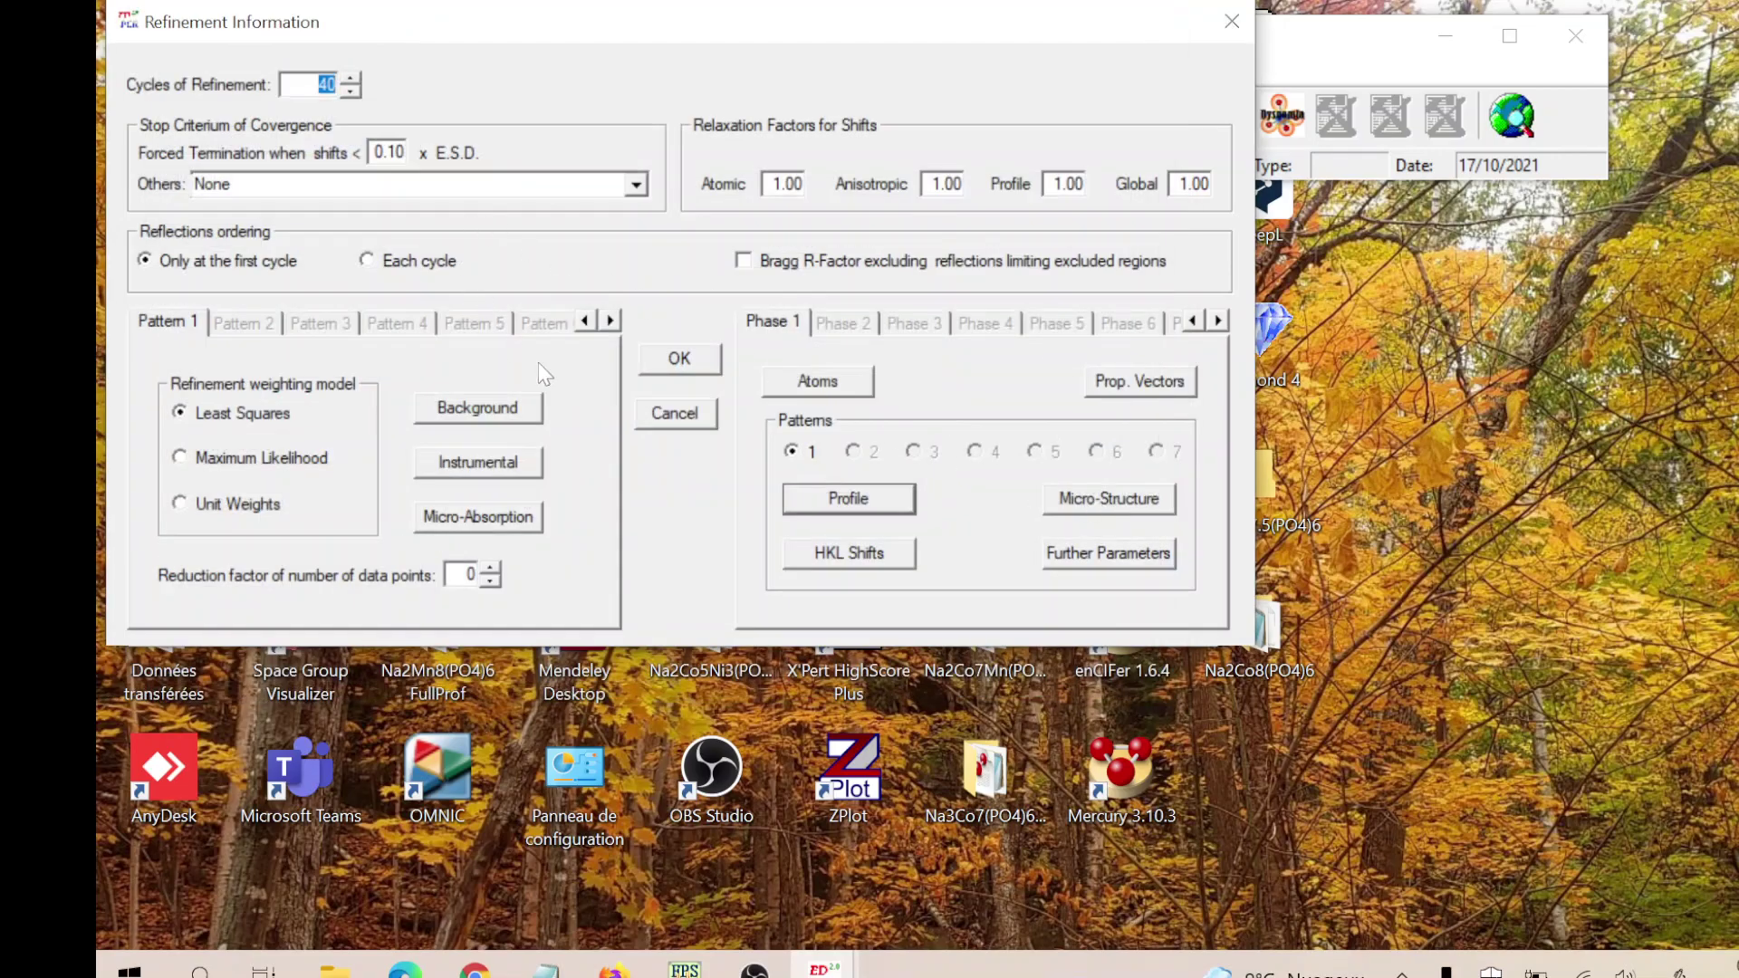
left_click(680, 359)
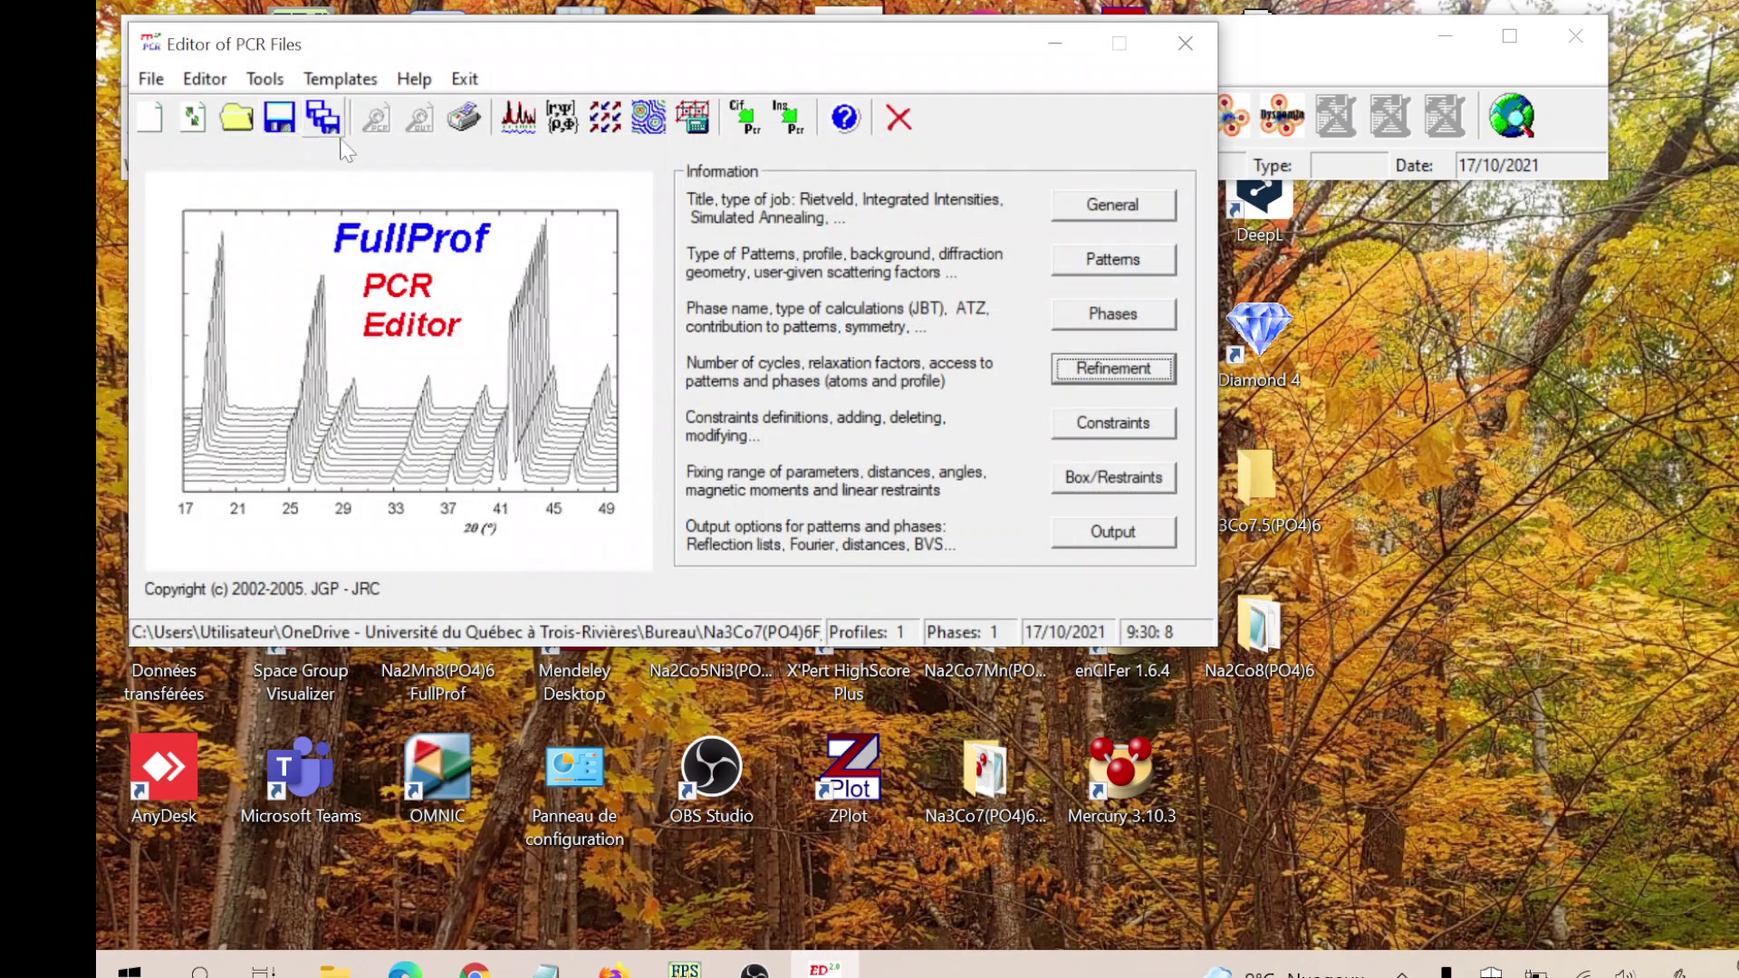
- Run the FullProf refinement with the modified scale factor freed, check its convergence message and R-factors, and reload the PCR file
left_click(518, 118)
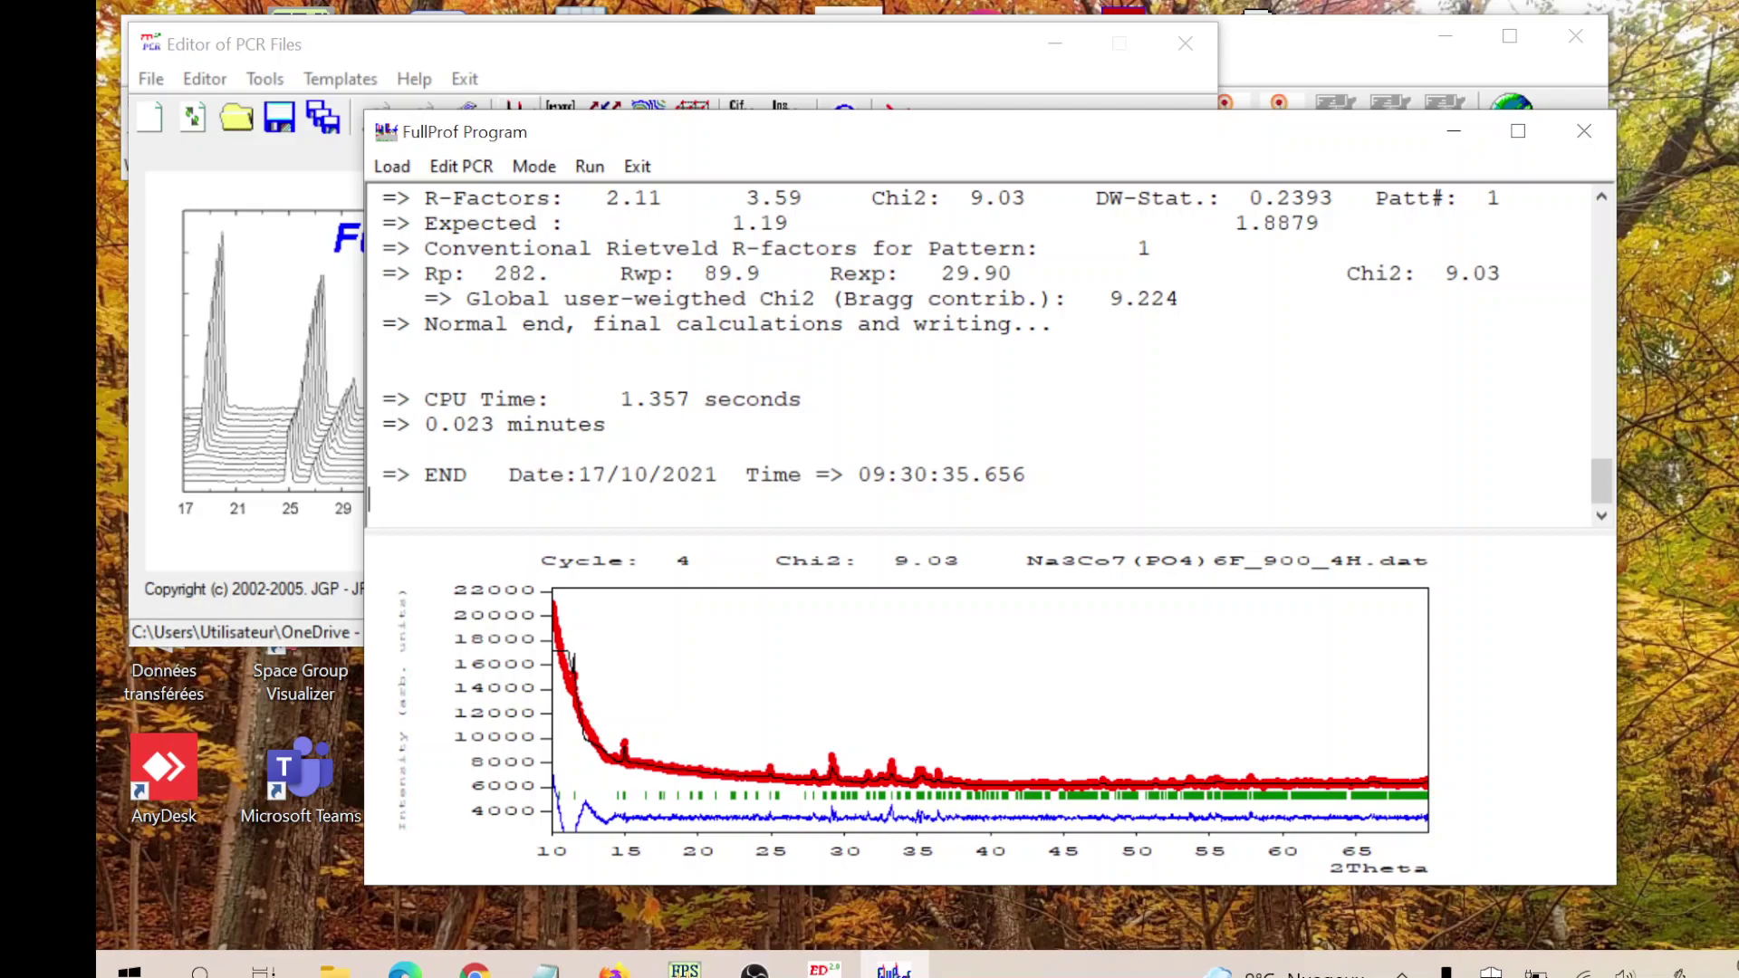
scroll(990, 359, "up", 1)
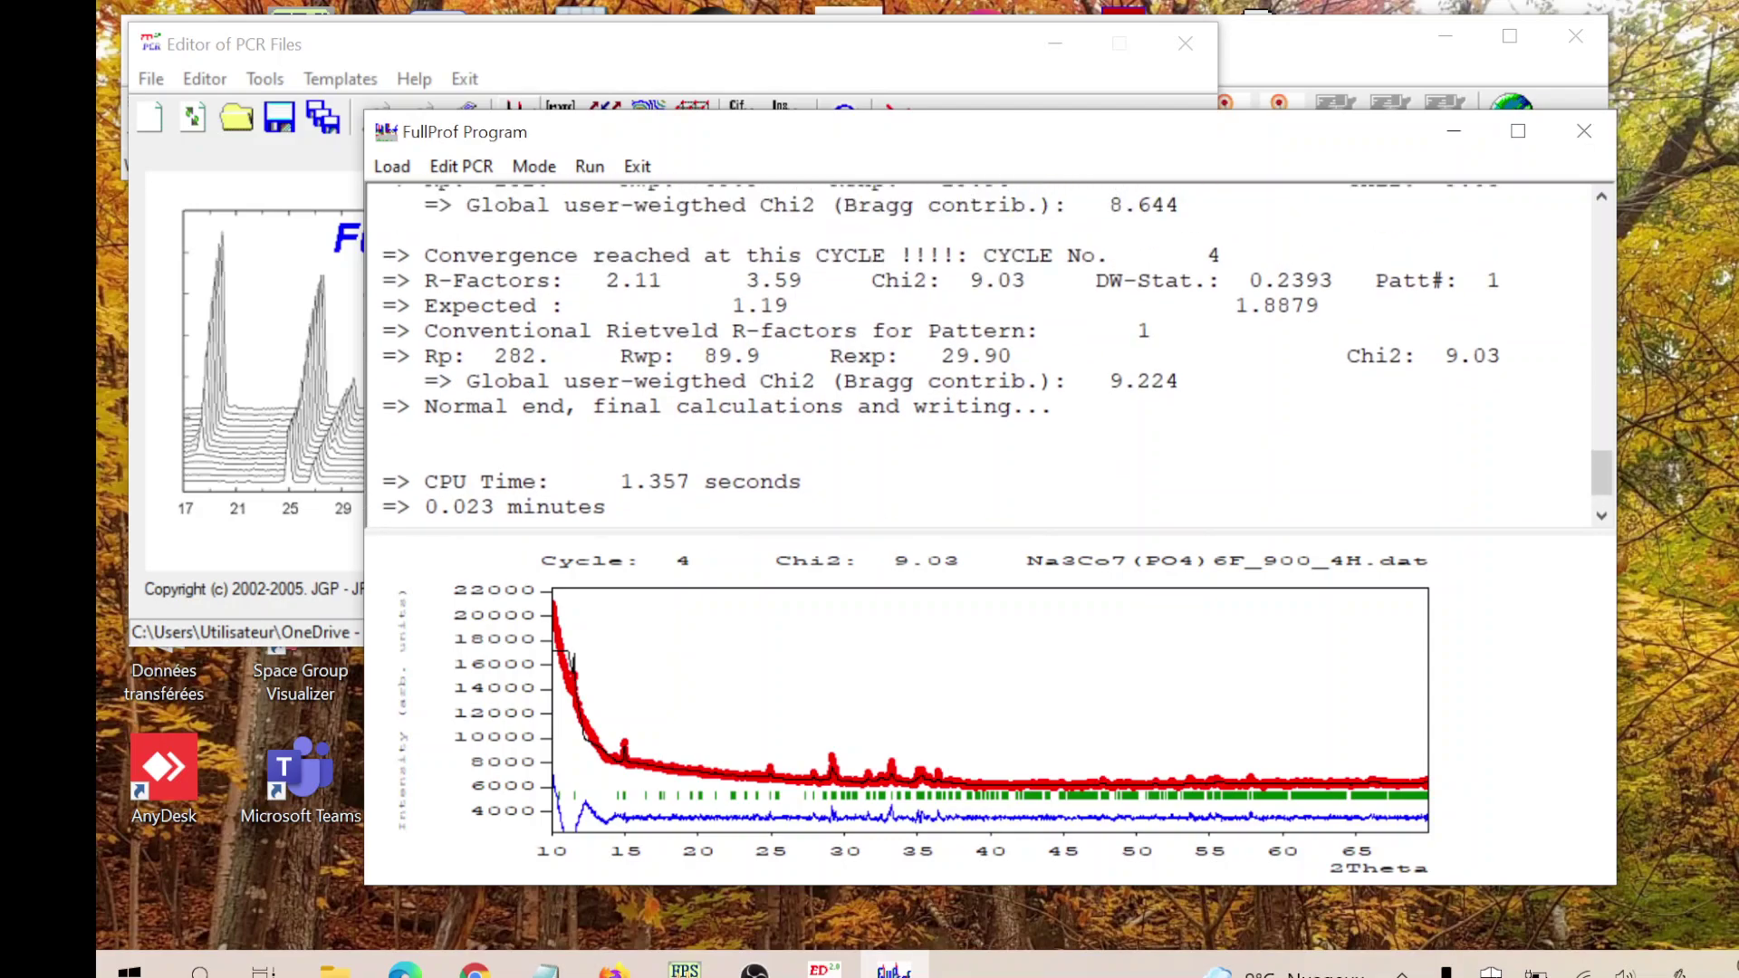
scroll(990, 354, "up", 1)
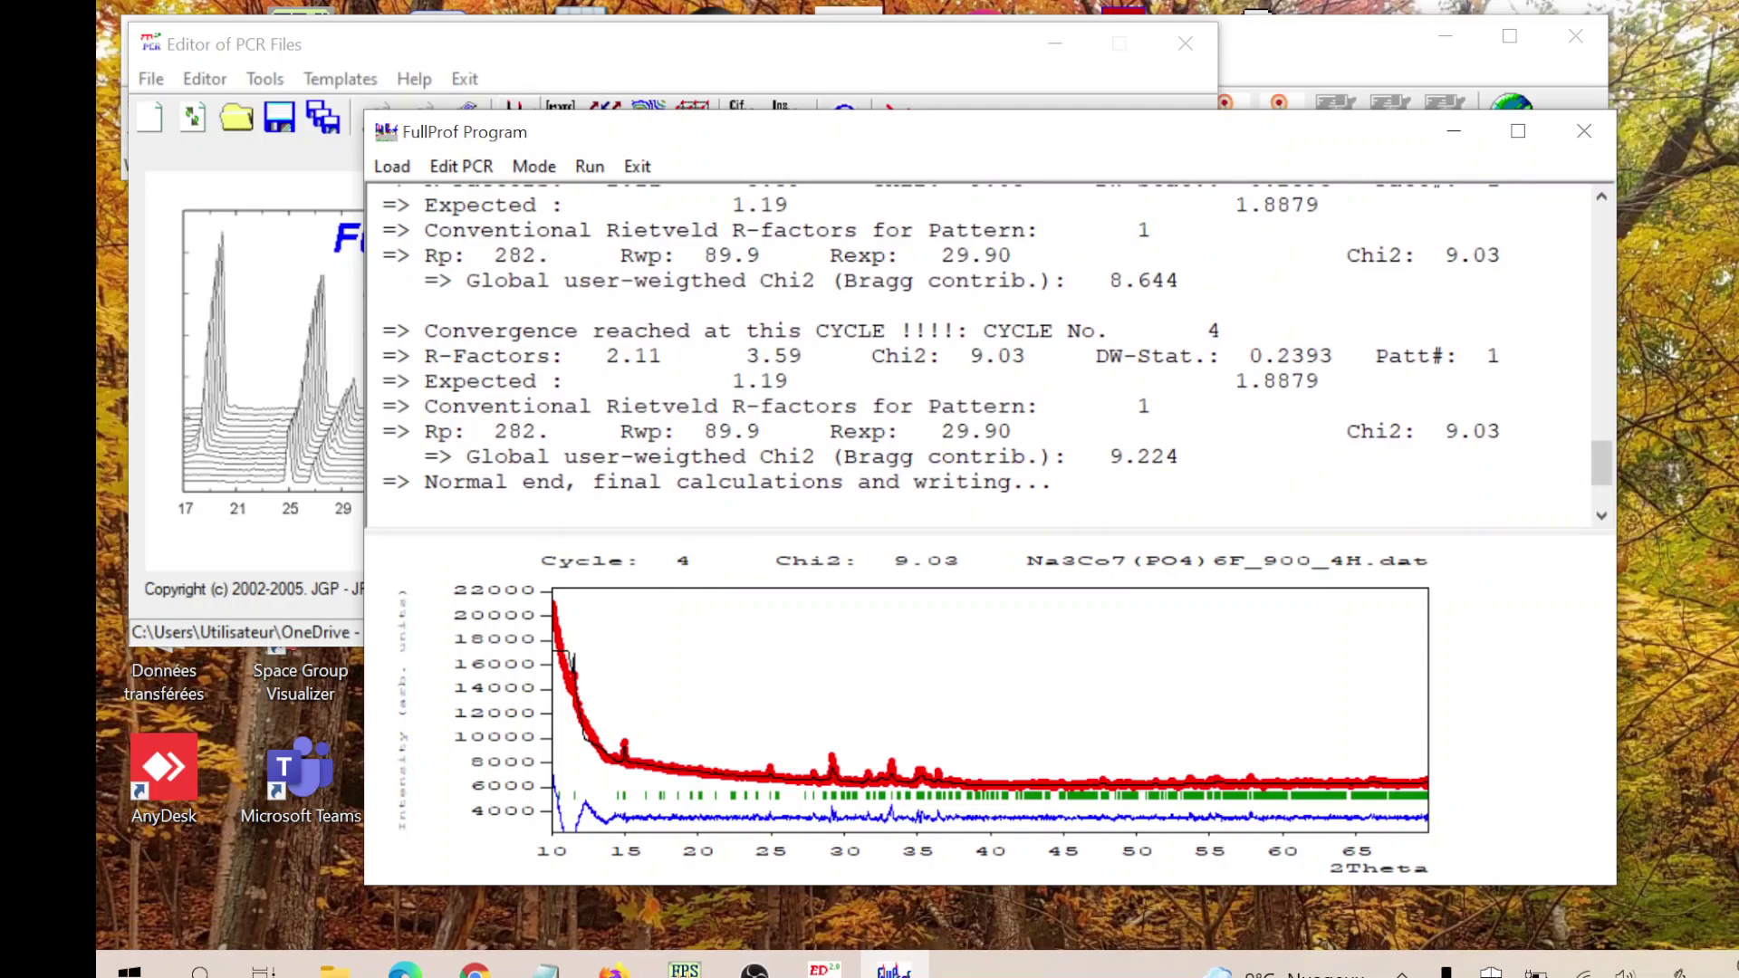
scroll(990, 353, "down", 2)
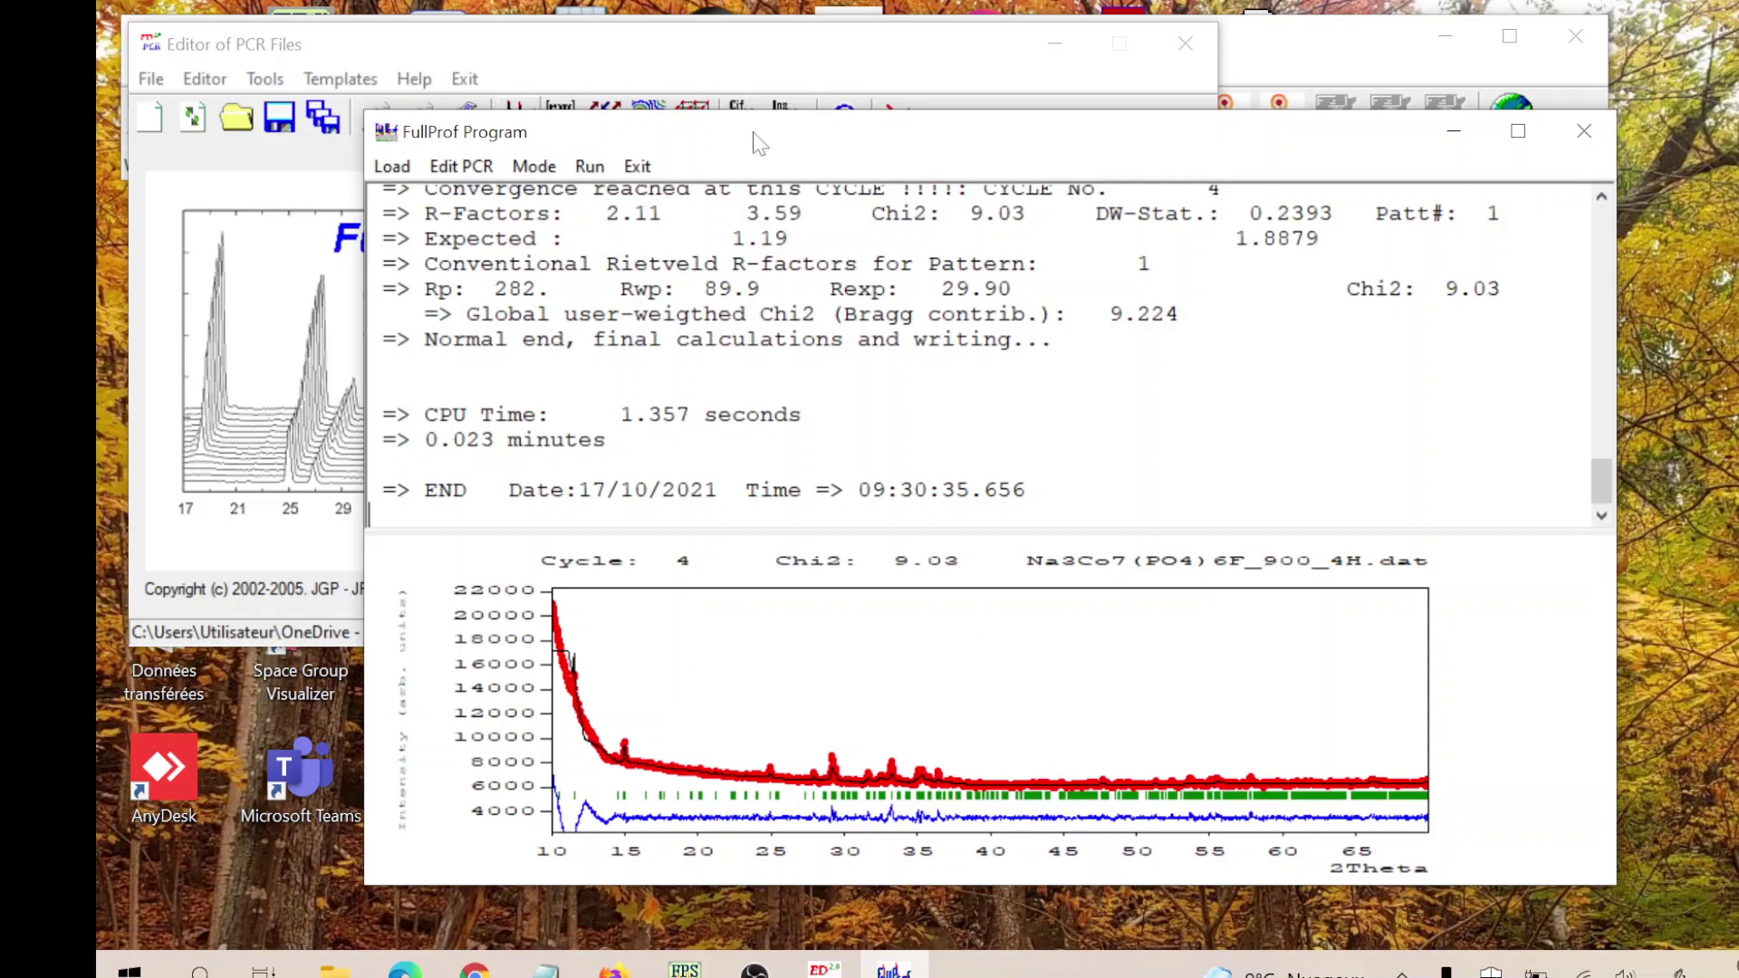
left_click(646, 172)
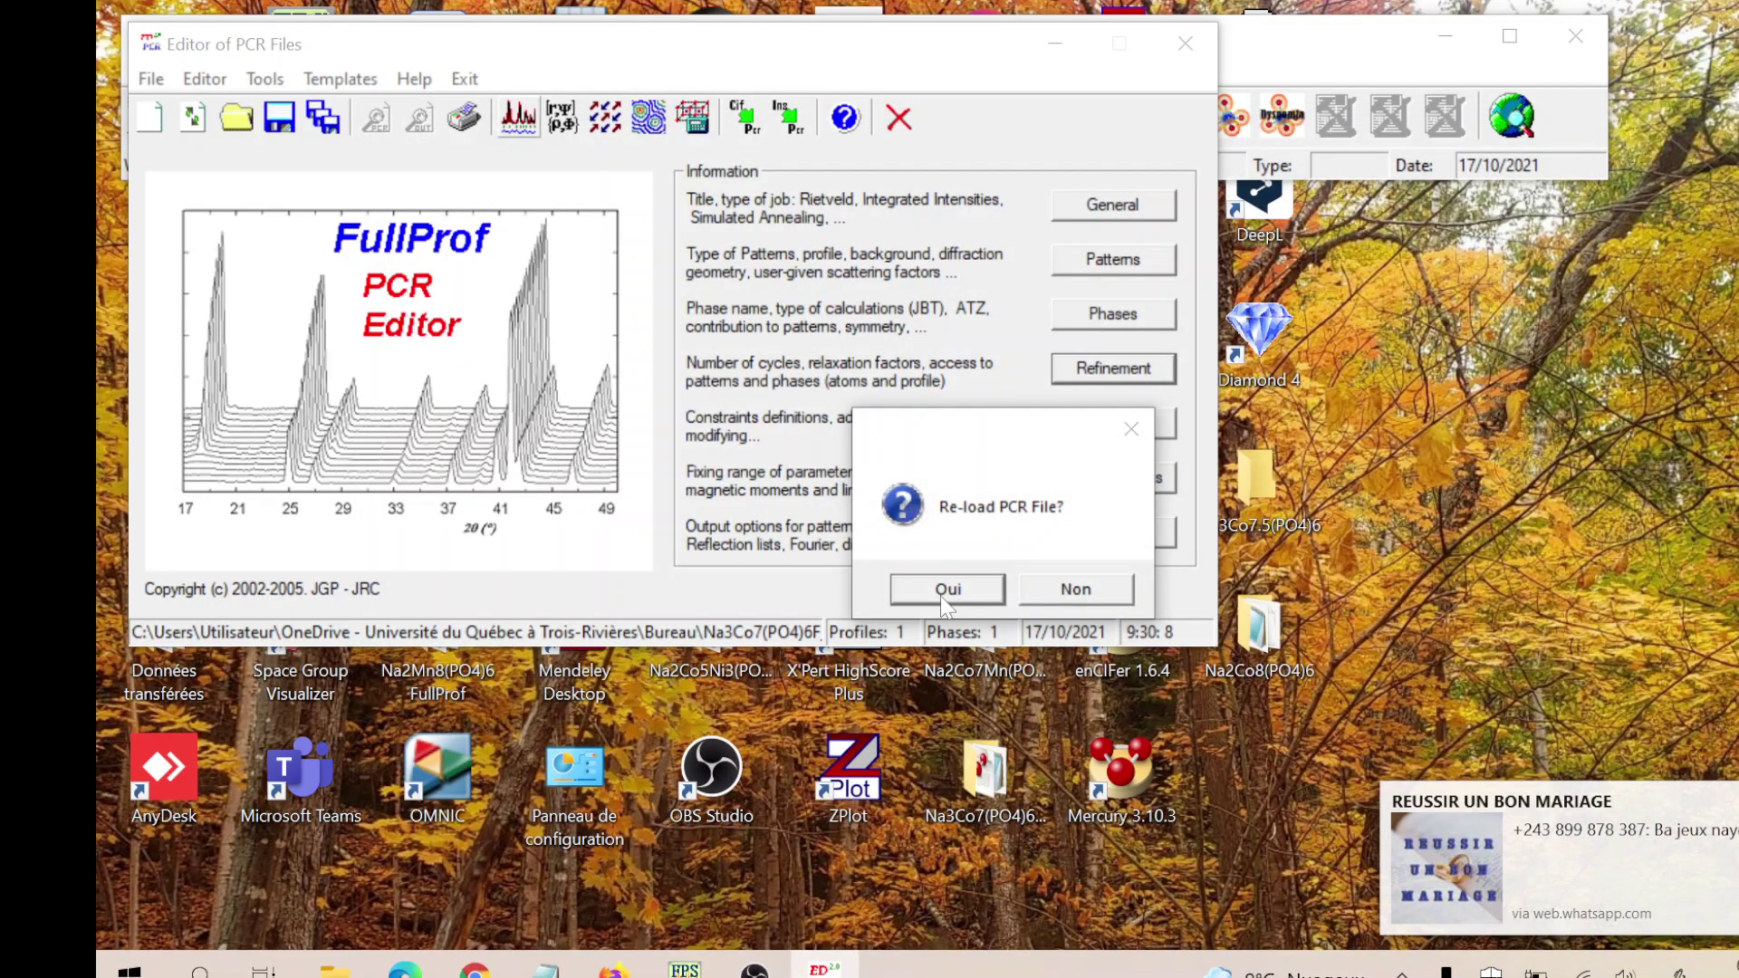
left_click(944, 587)
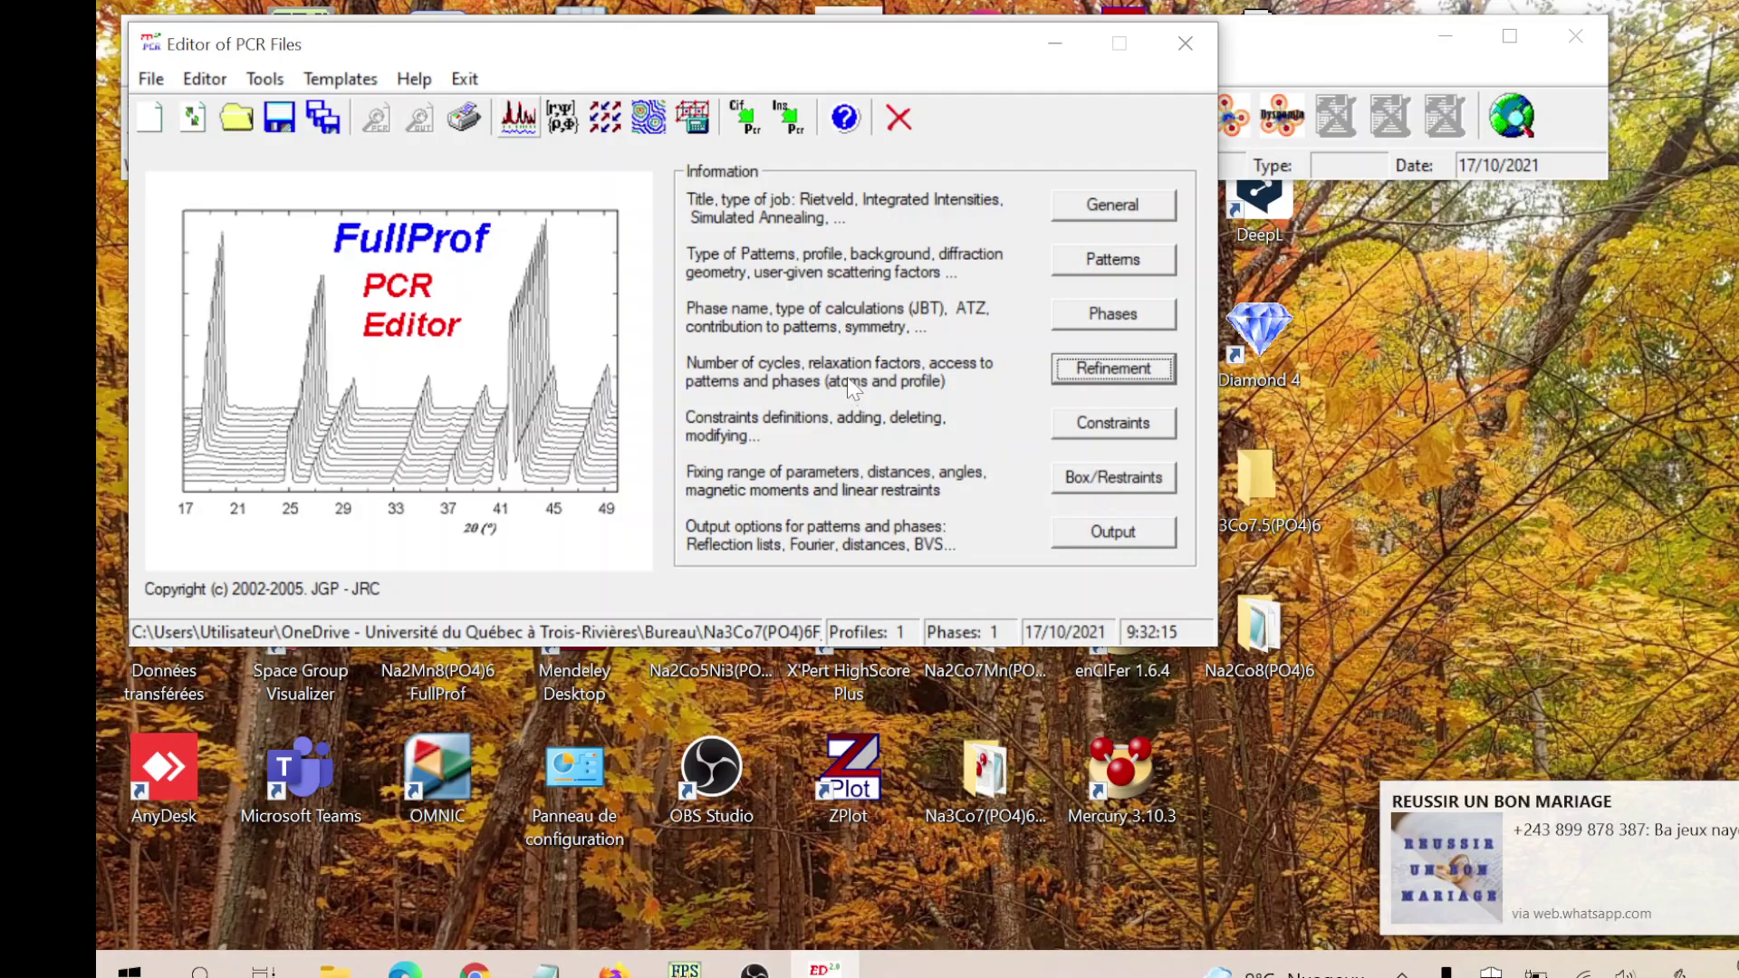
- Switch phase 1's weight percentage coefficient from user-provided to calculated automatically
left_click(1121, 319)
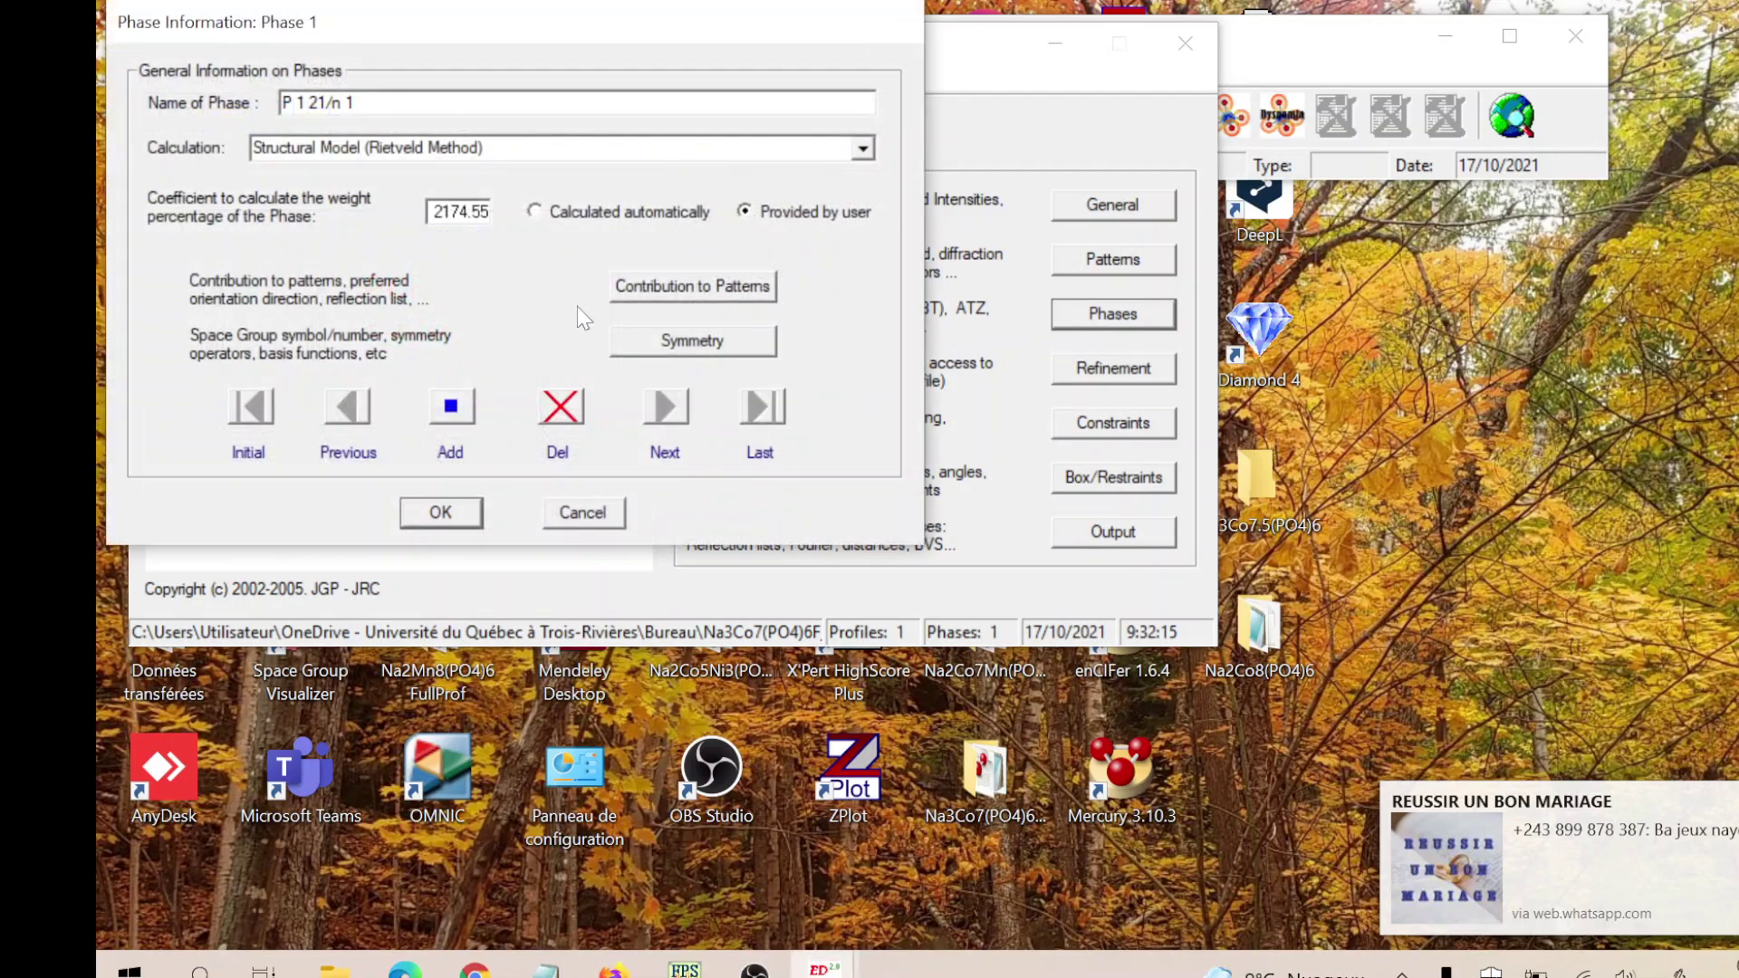
left_click(534, 211)
left_click(468, 511)
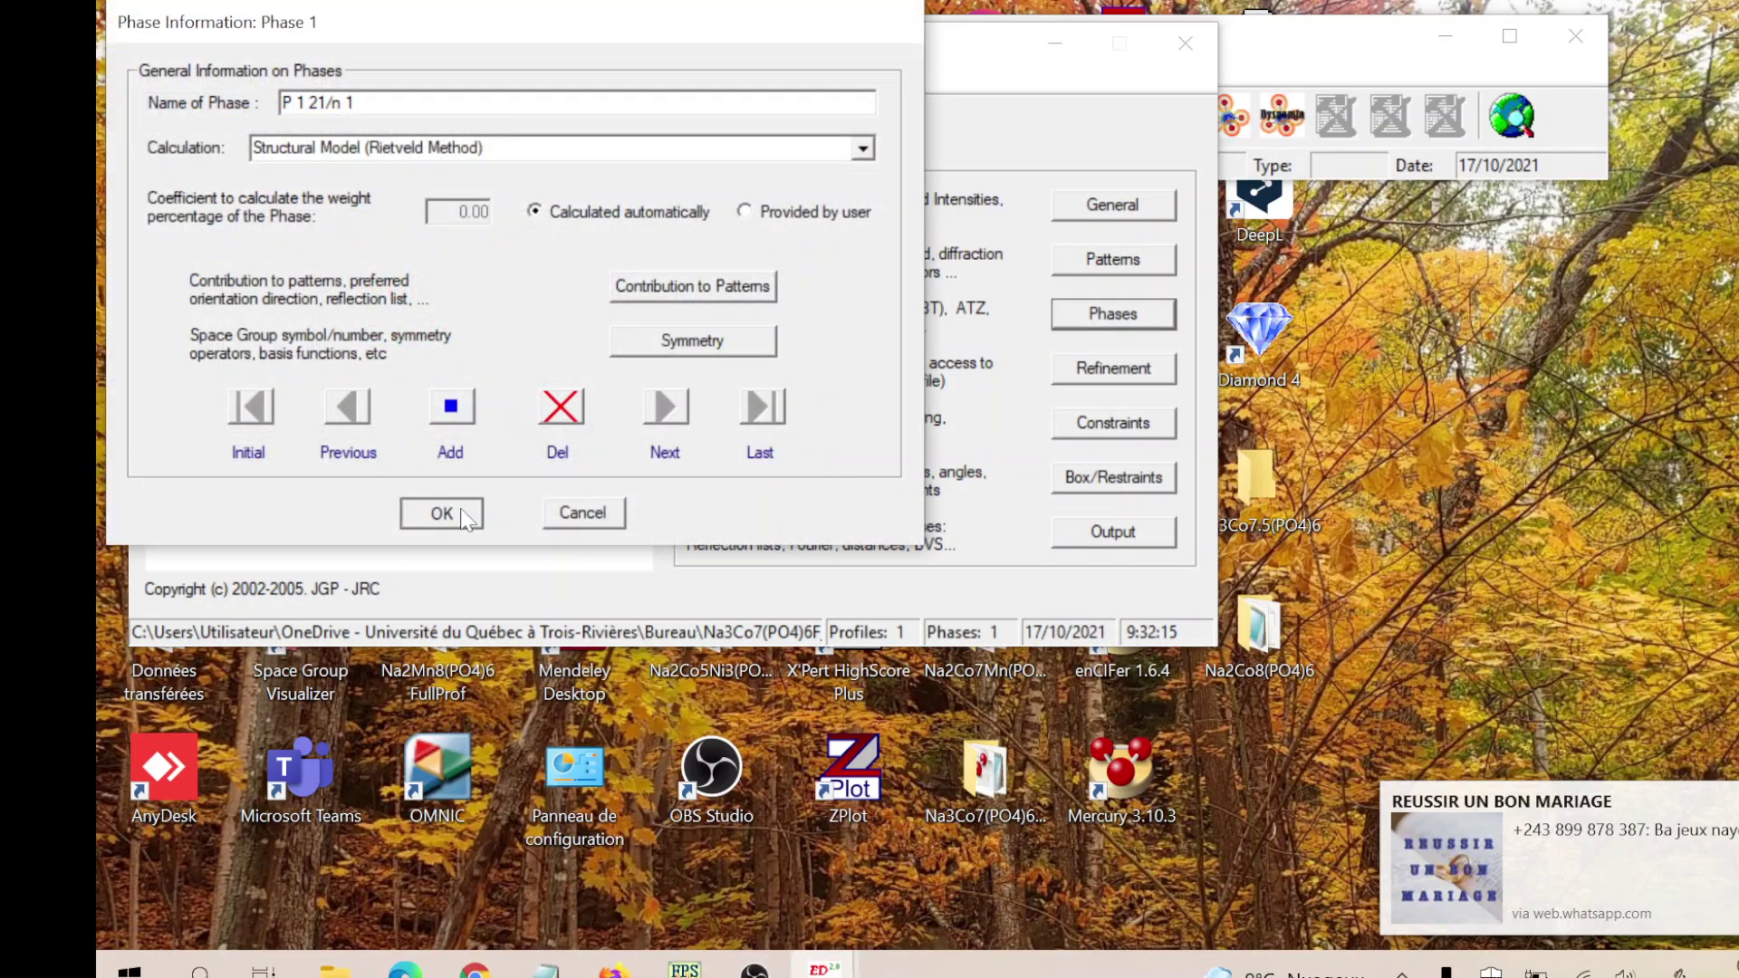
- Mark all background points of pattern 1 for refinement, keeping linear interpolation
left_click(1130, 374)
left_click(521, 410)
left_click(542, 286)
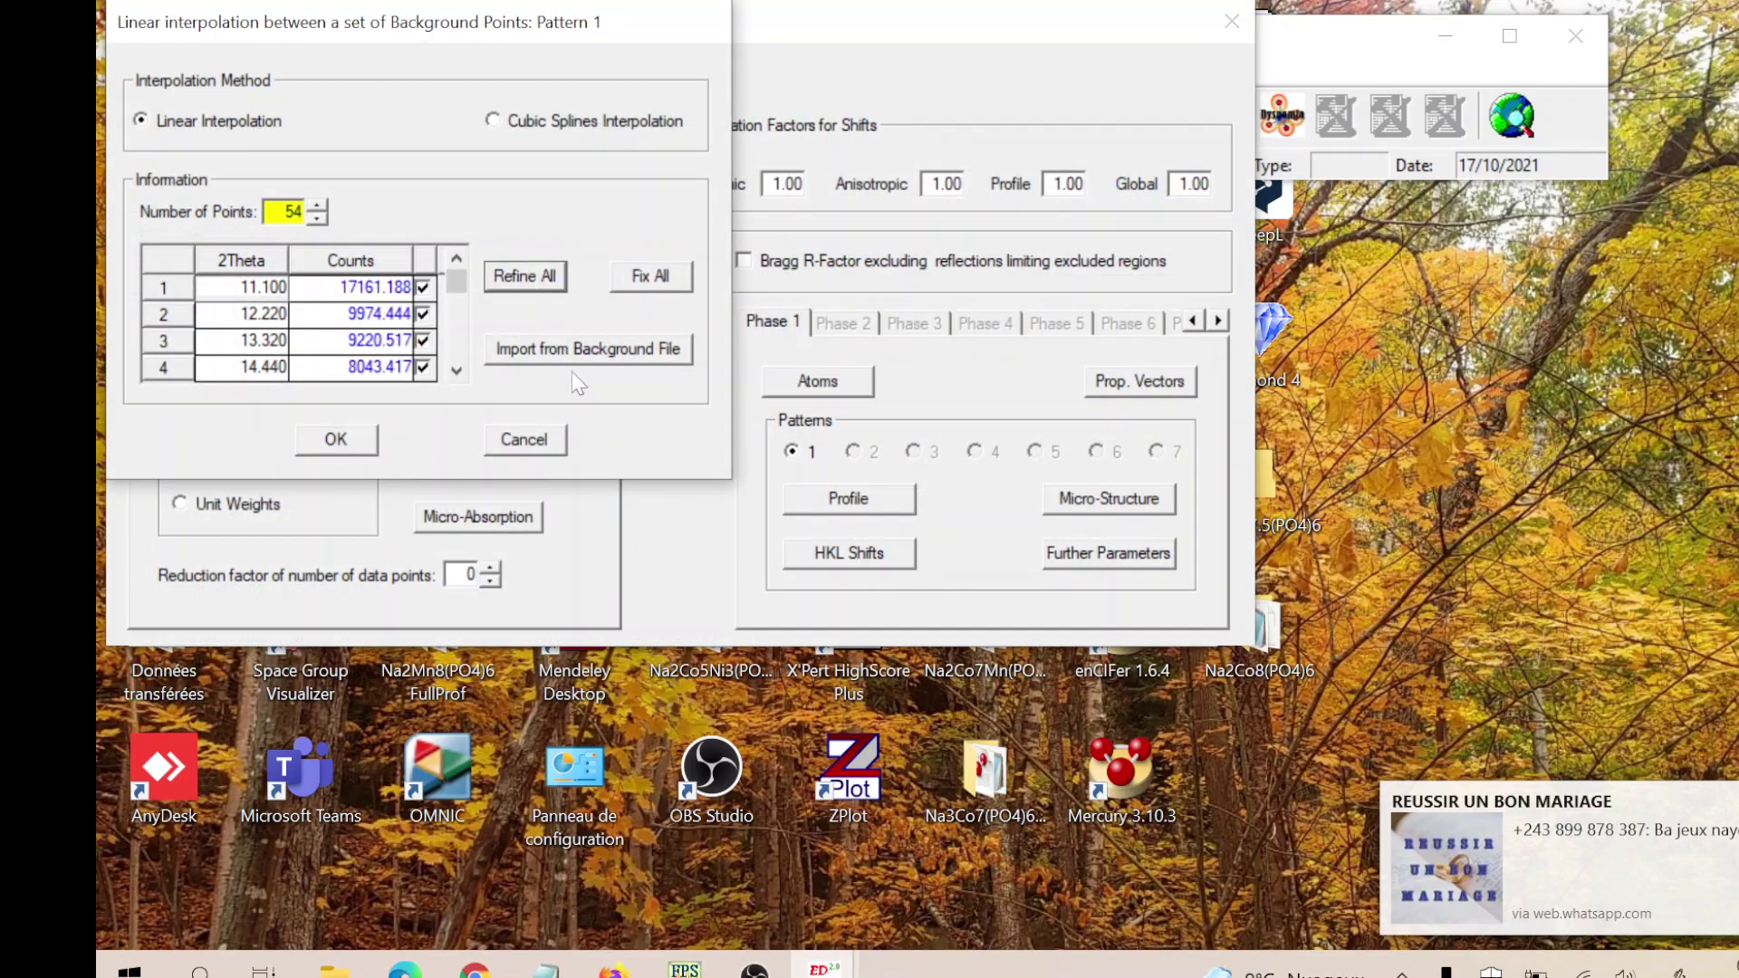
left_click(335, 441)
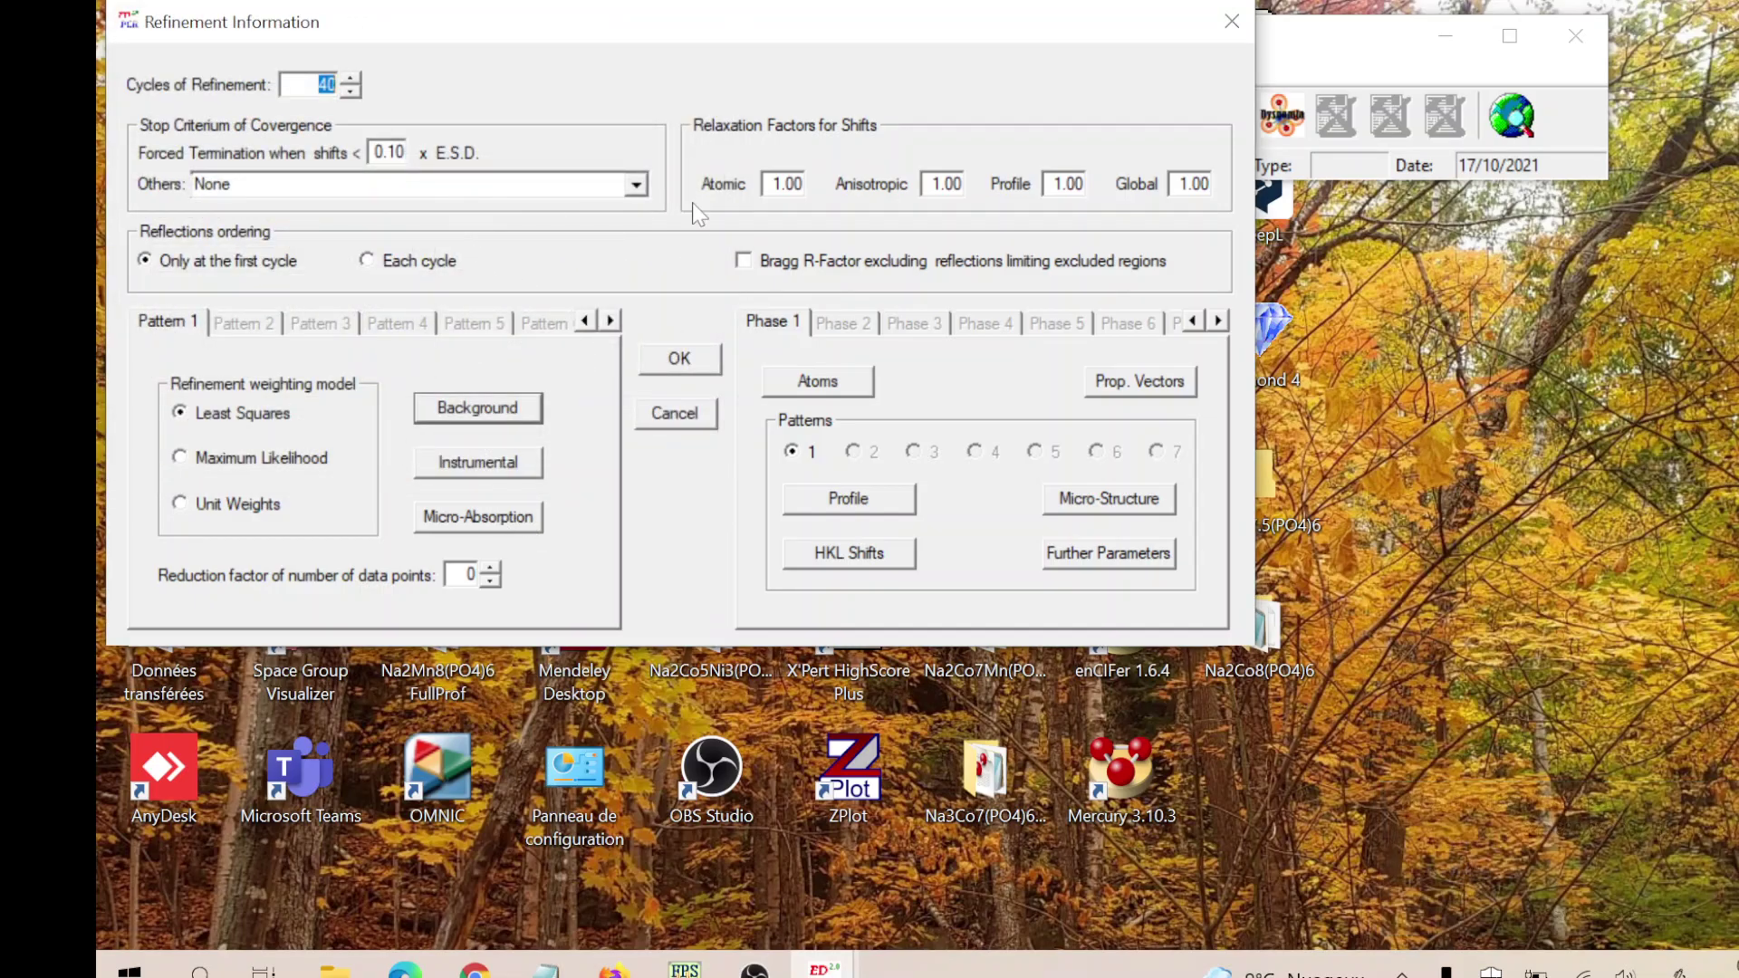
left_click(678, 358)
- Save the PCR file, run the FullProf refinement with the background points freed, and reload the PCR file
left_click(282, 123)
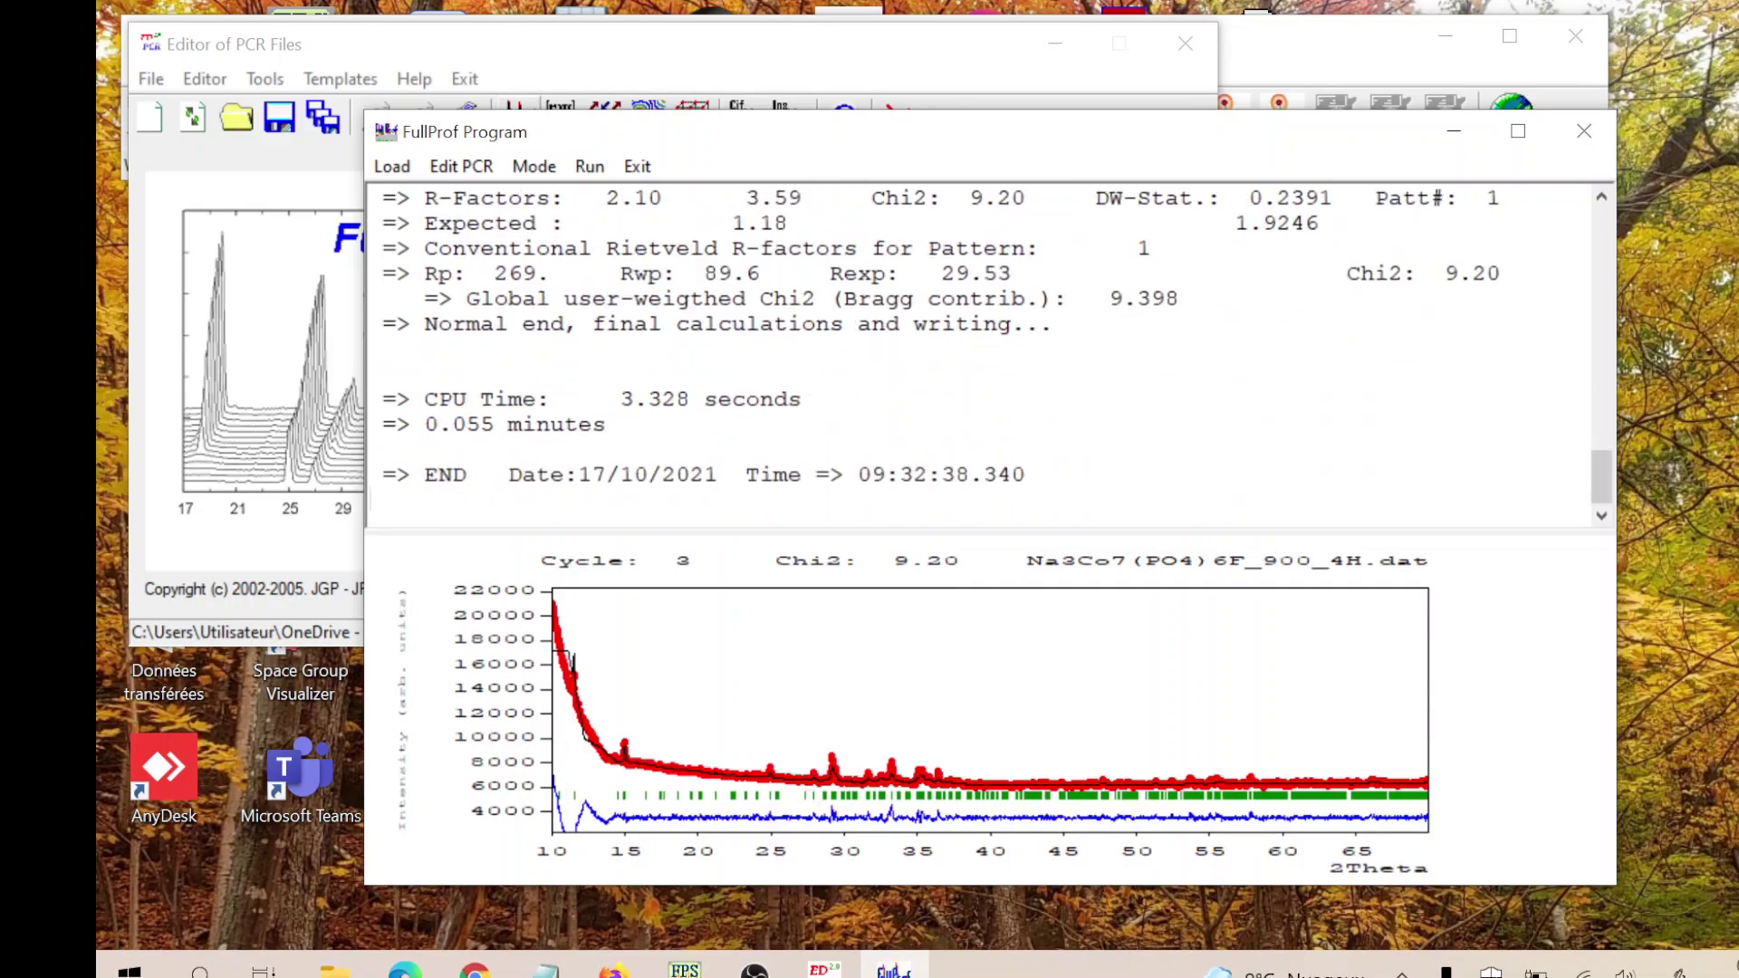
left_click(637, 165)
left_click(942, 586)
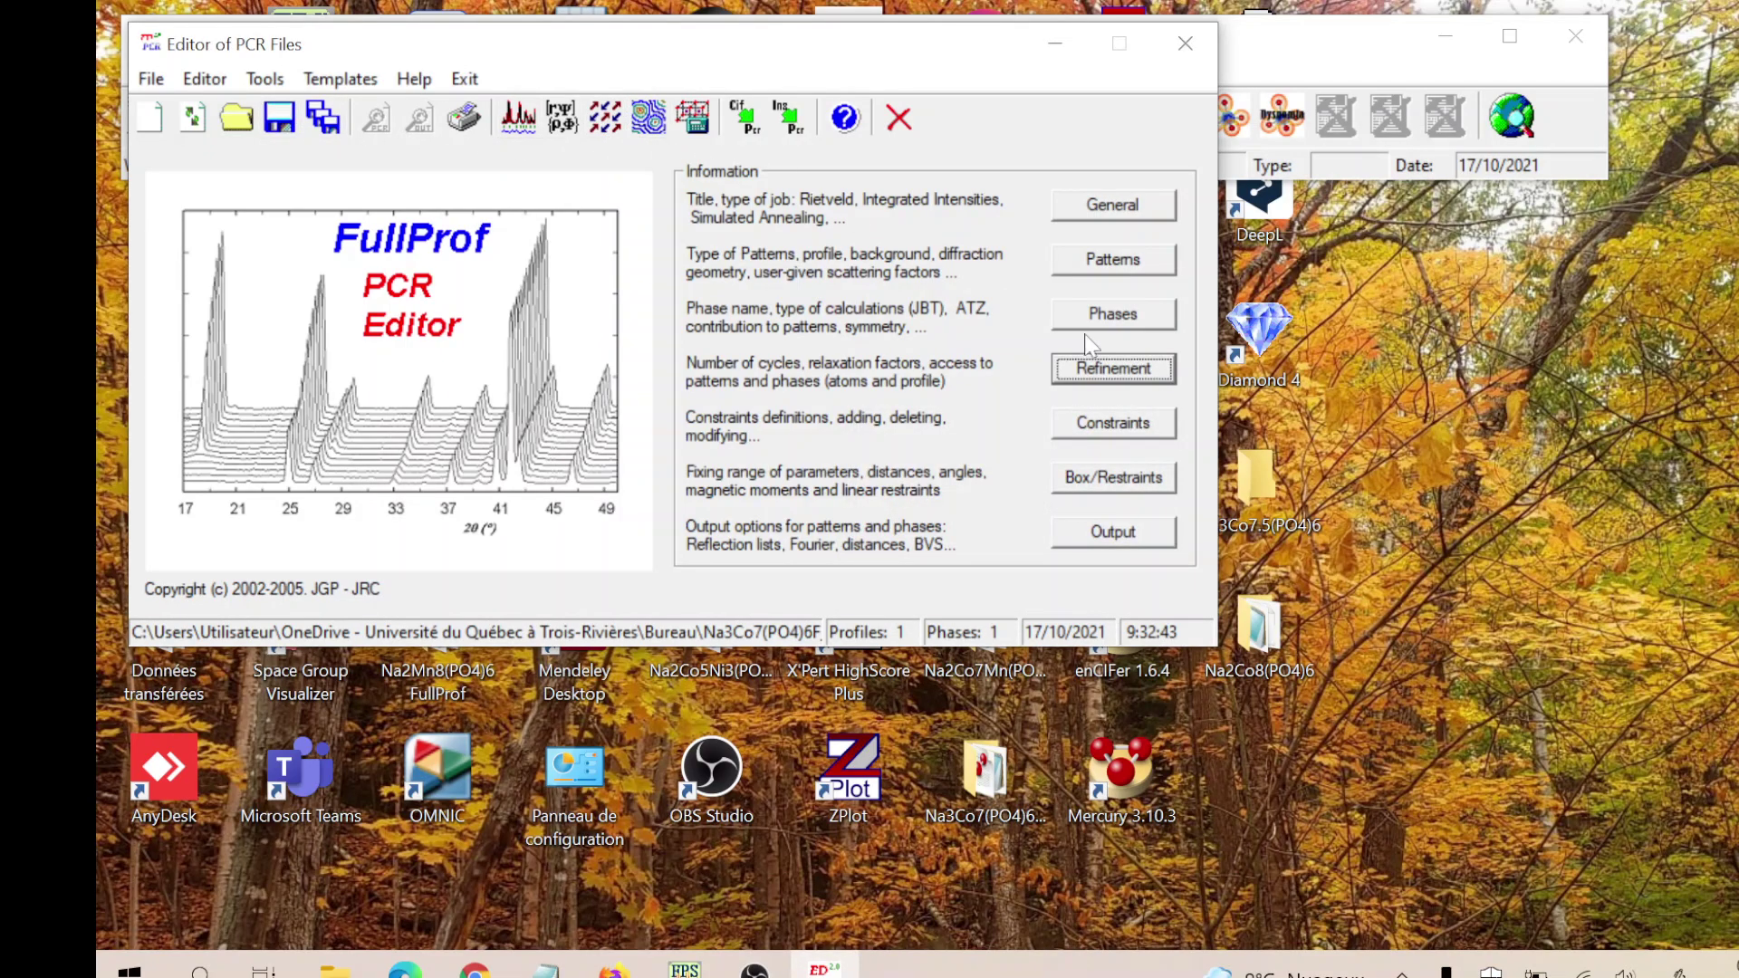
- Check that the instrumental Zero is freed, and mark phase 1's cell parameters a, b, c and beta for refinement
left_click(1128, 368)
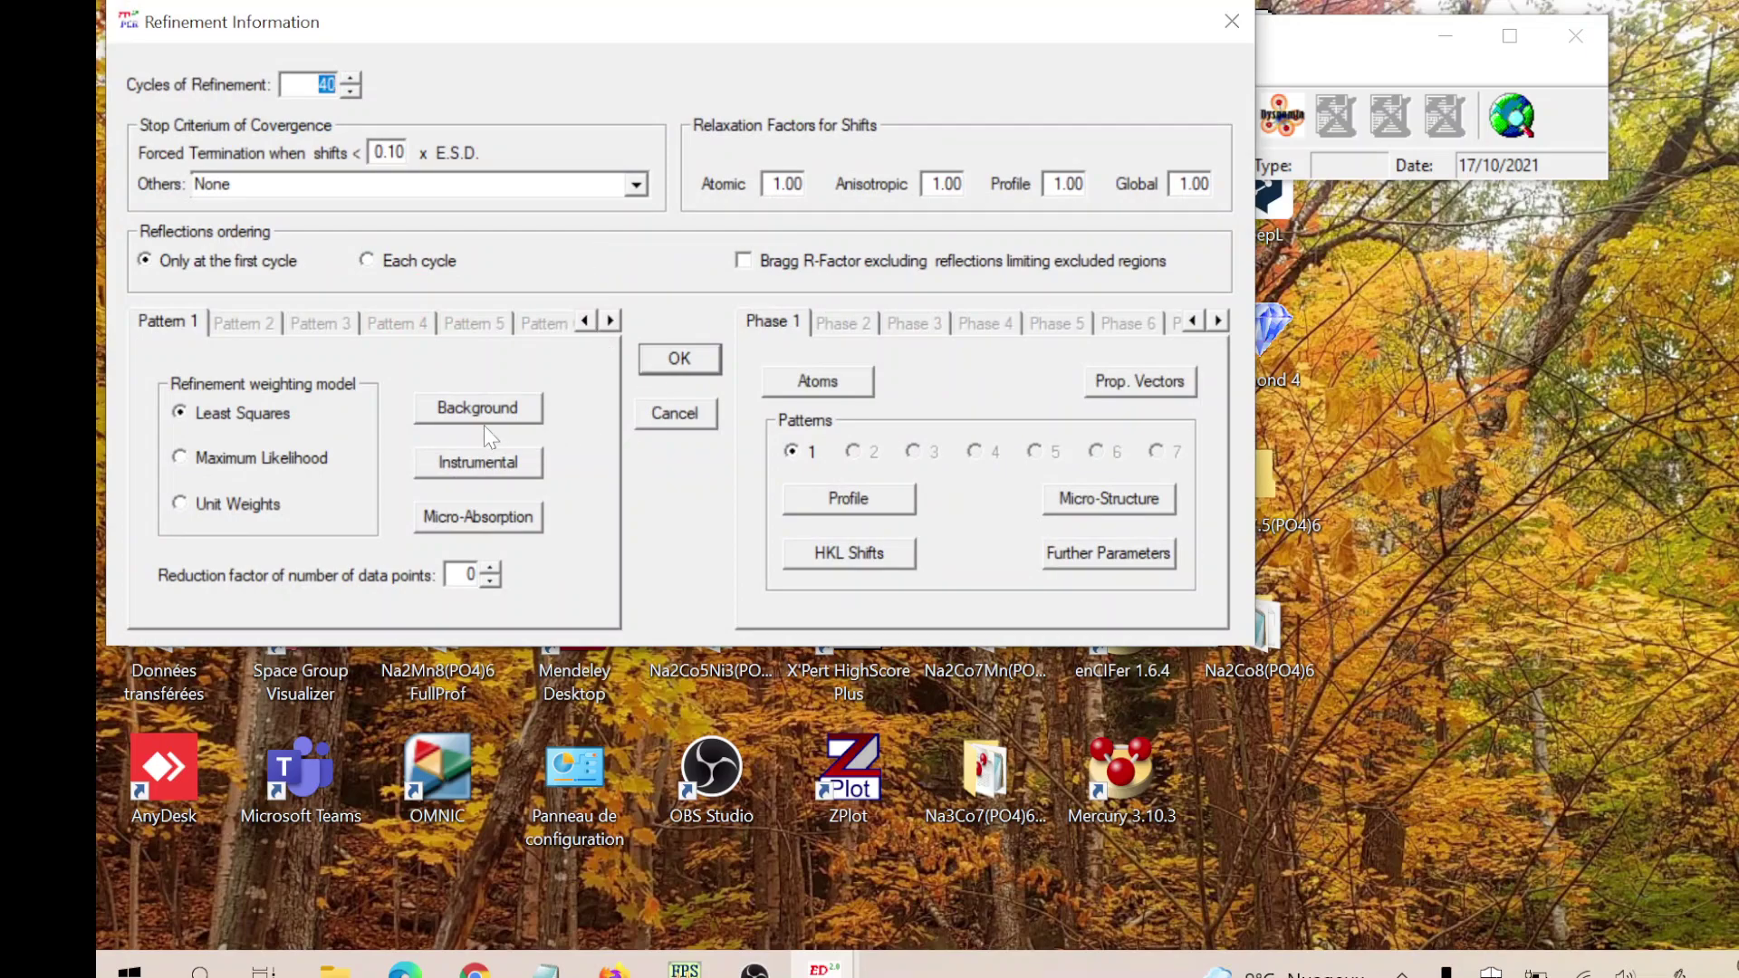
left_click(480, 462)
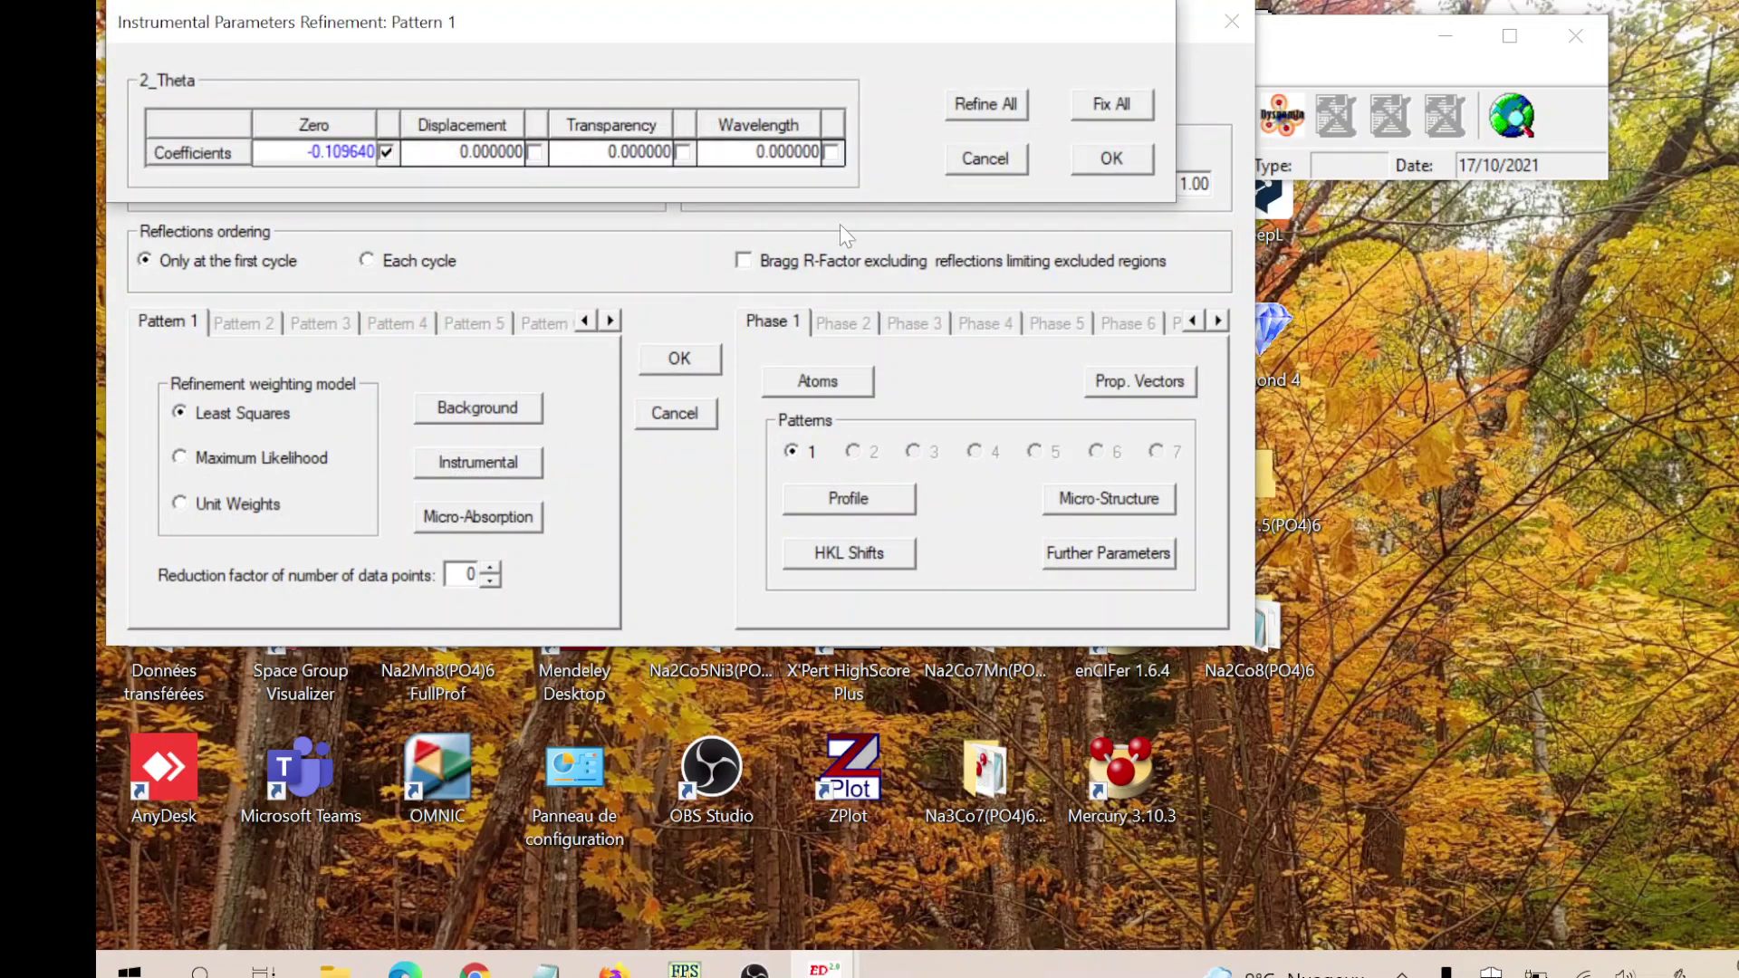
left_click(1111, 159)
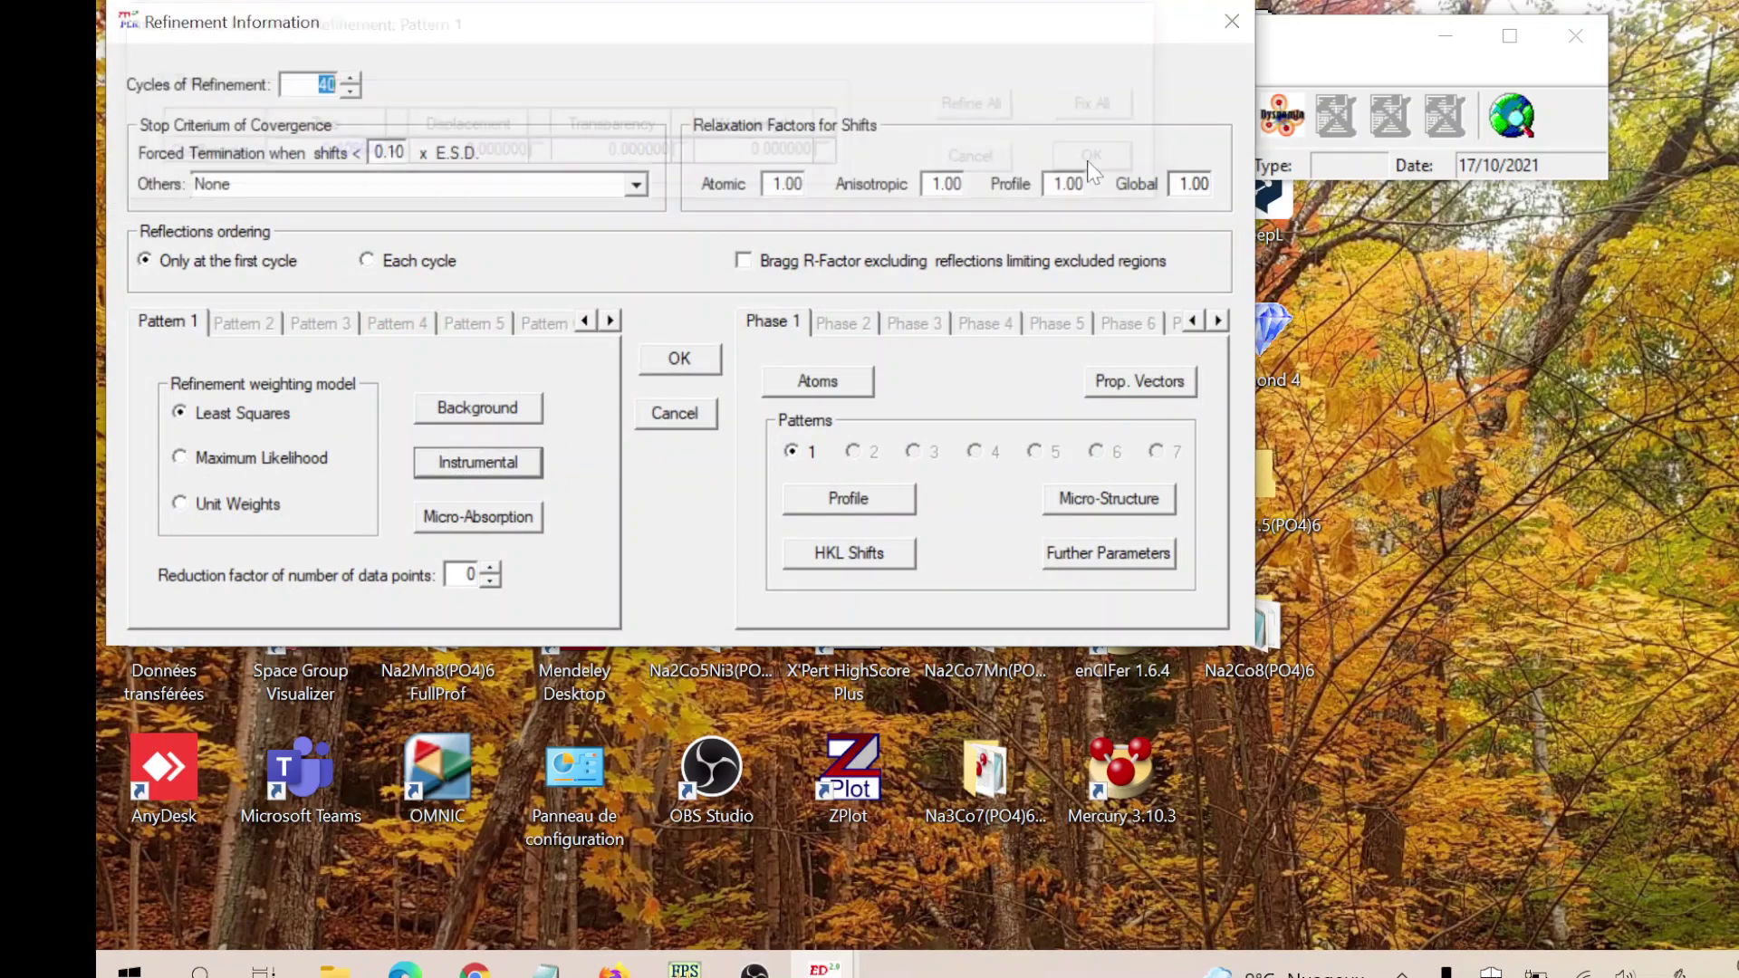
left_click(849, 500)
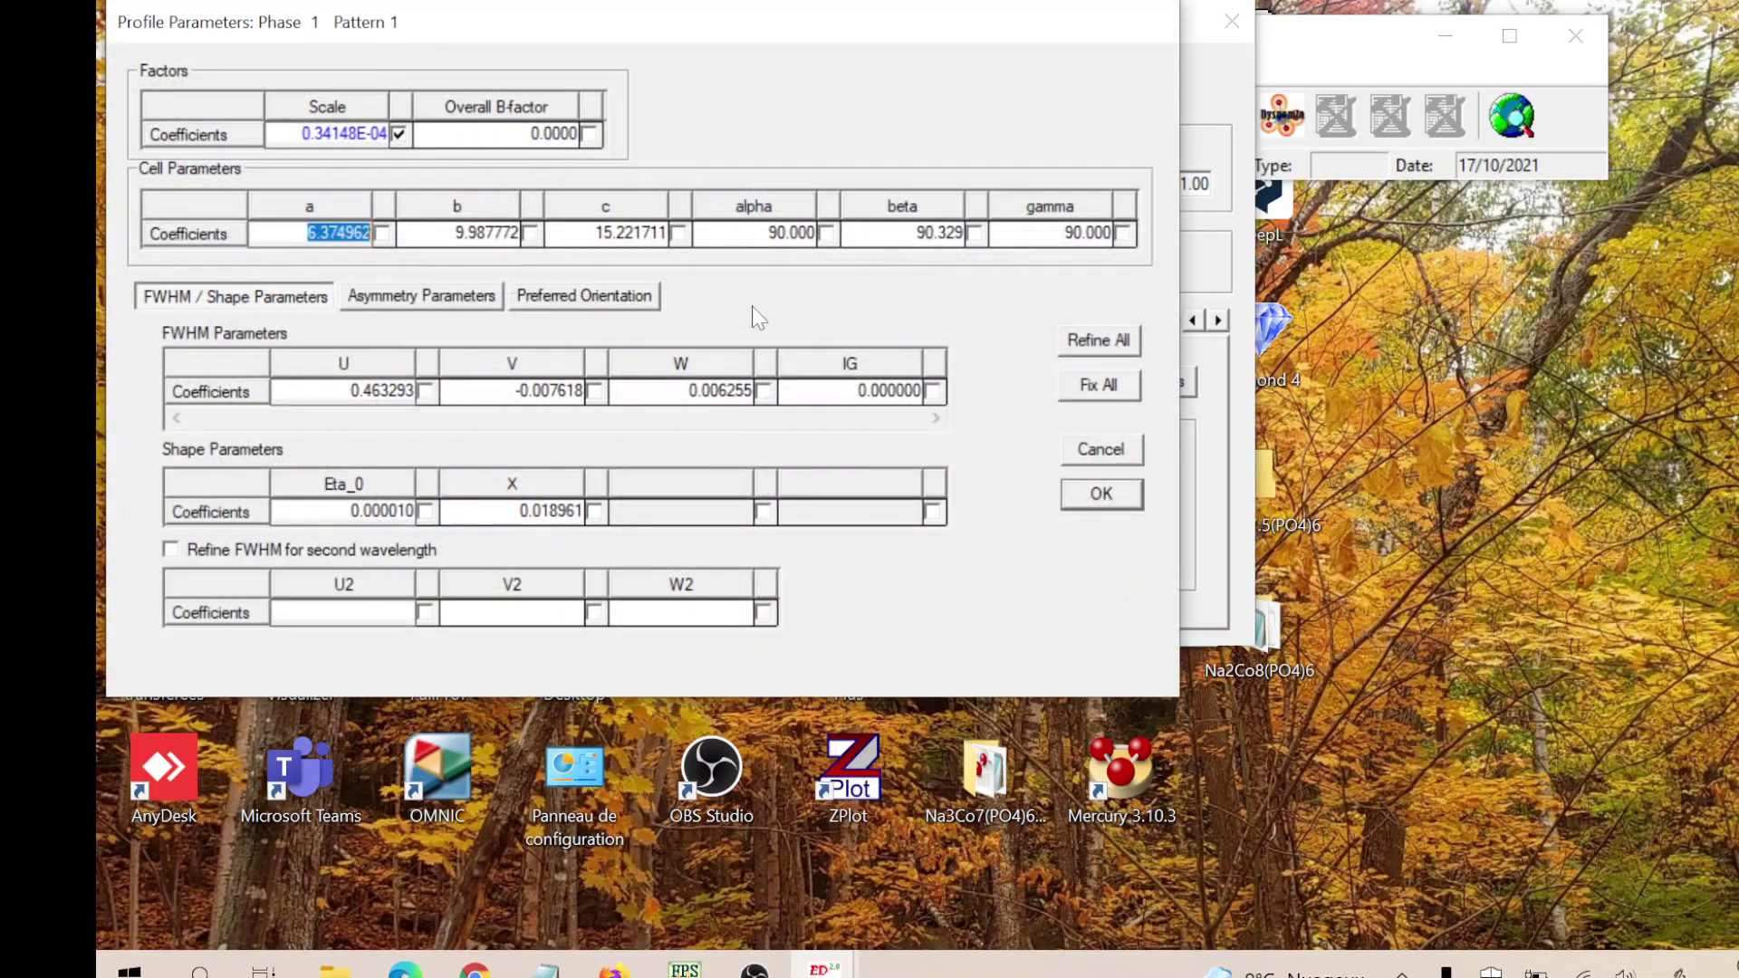
left_click(382, 233)
left_click(530, 232)
left_click(679, 233)
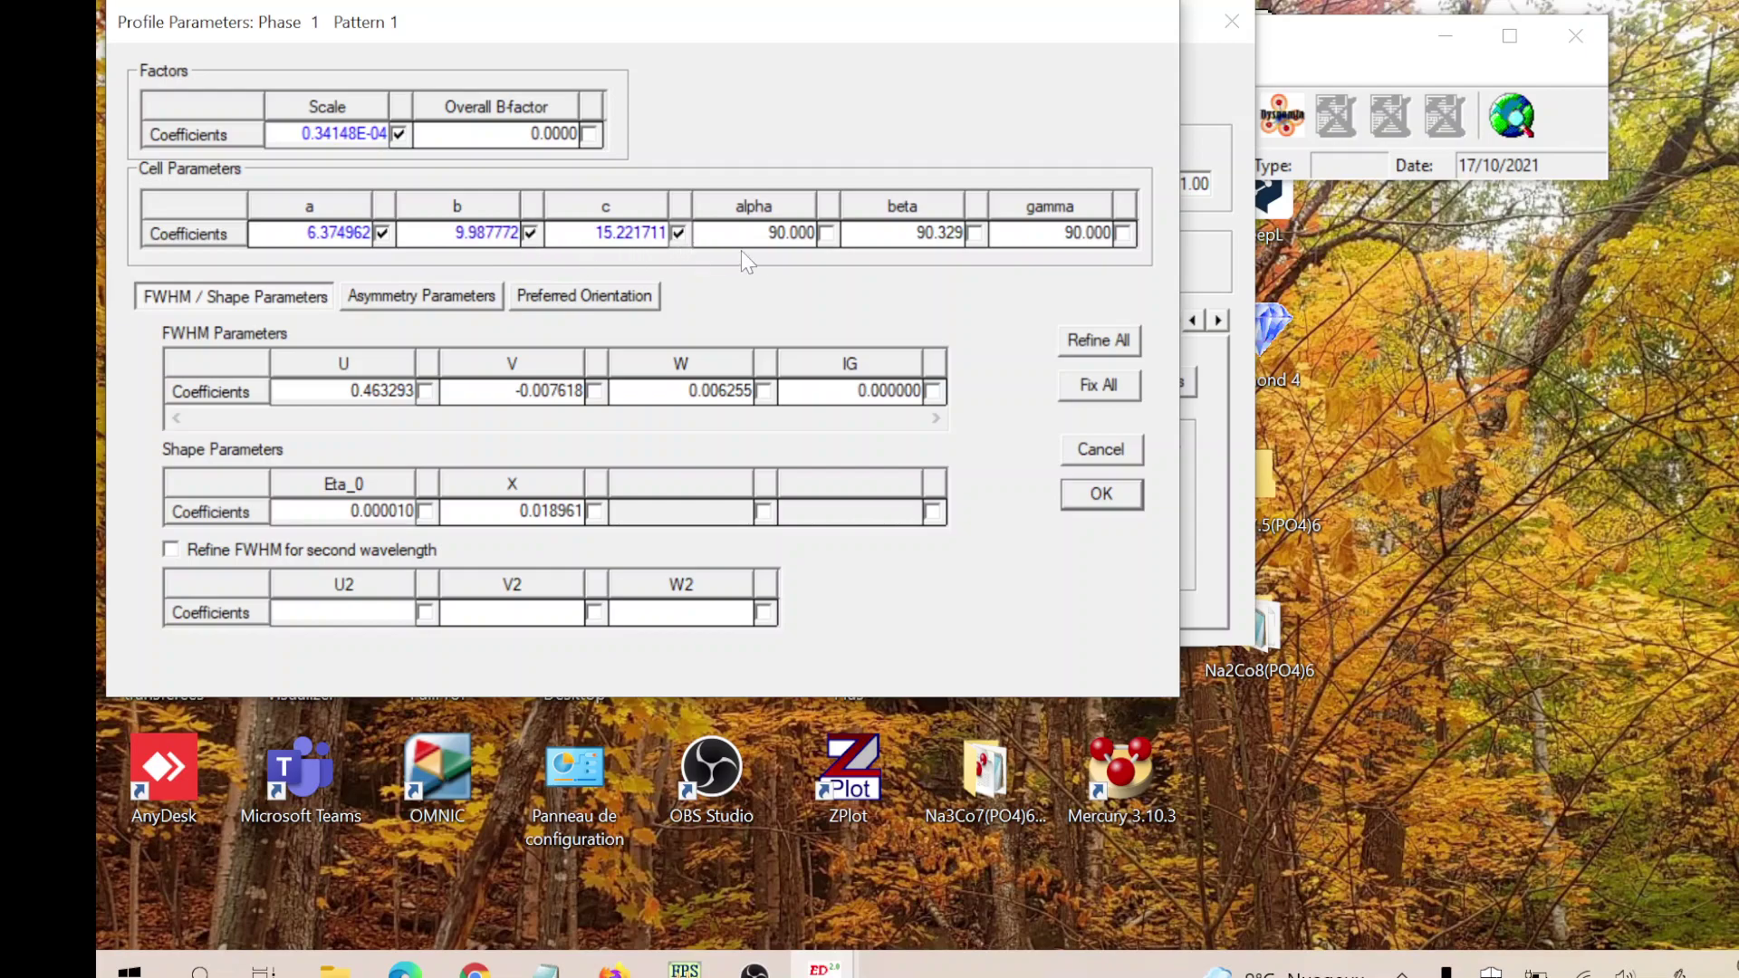
left_click(826, 232)
left_click(975, 233)
left_click(1096, 493)
left_click(679, 359)
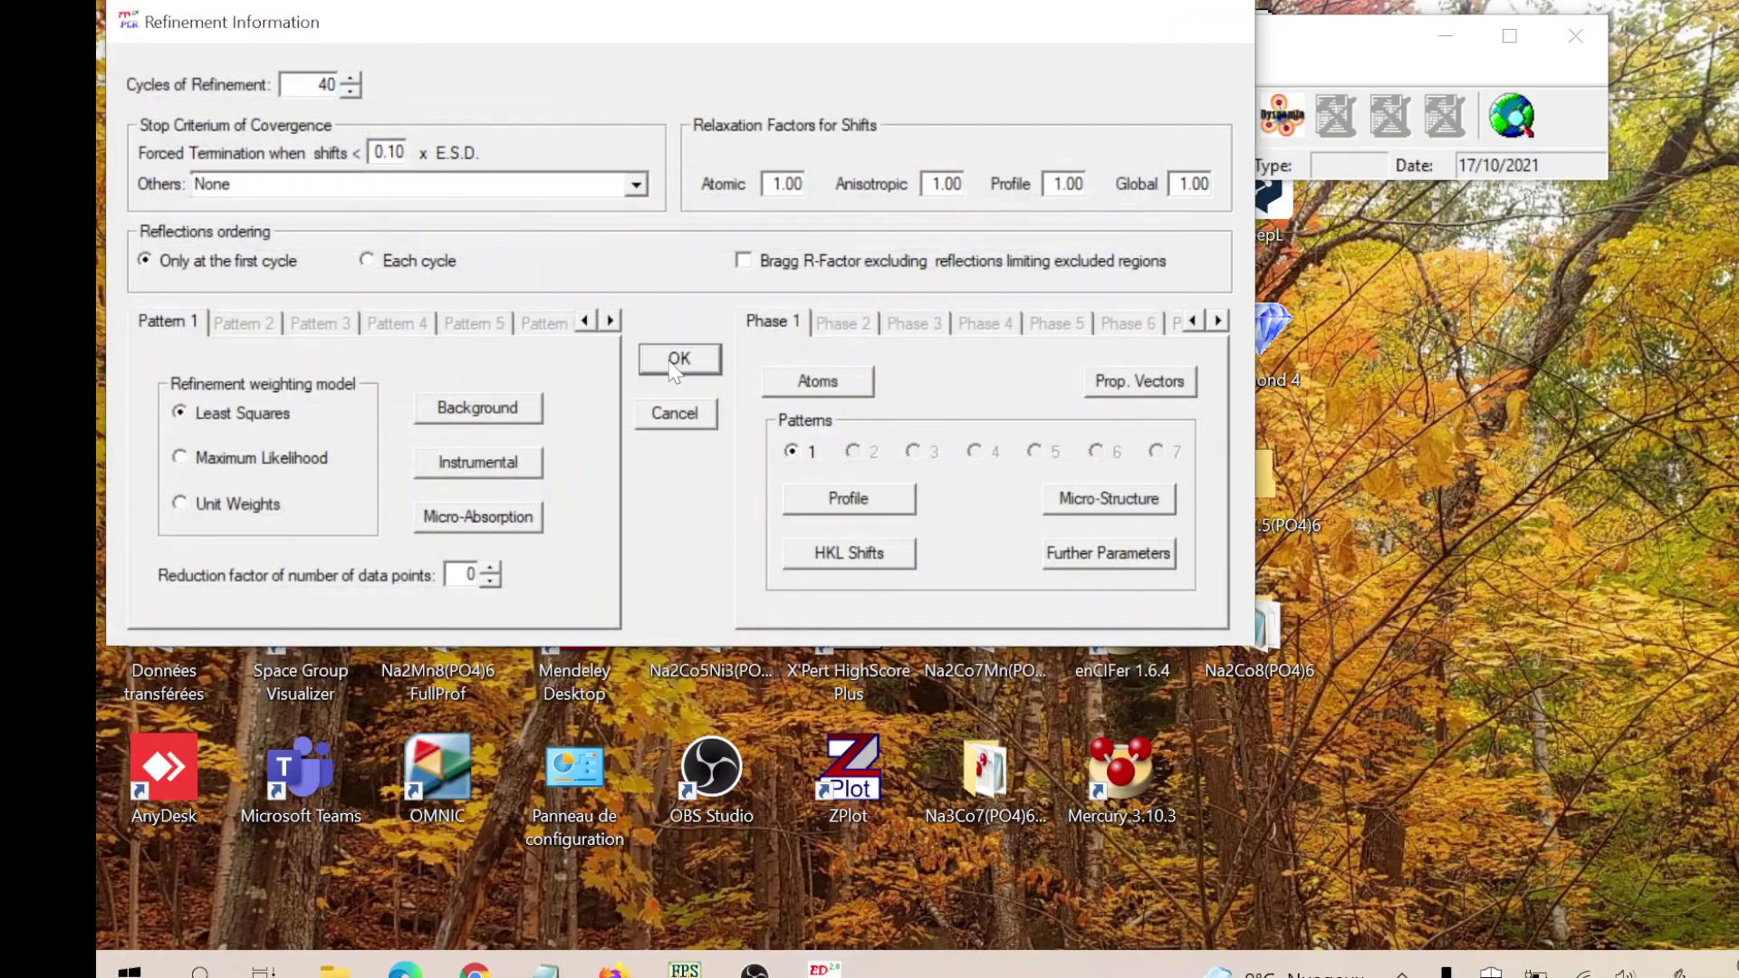
- Run the FullProf refinement with the cell parameters freed, check the convergence message, and reload the PCR file
left_click(523, 115)
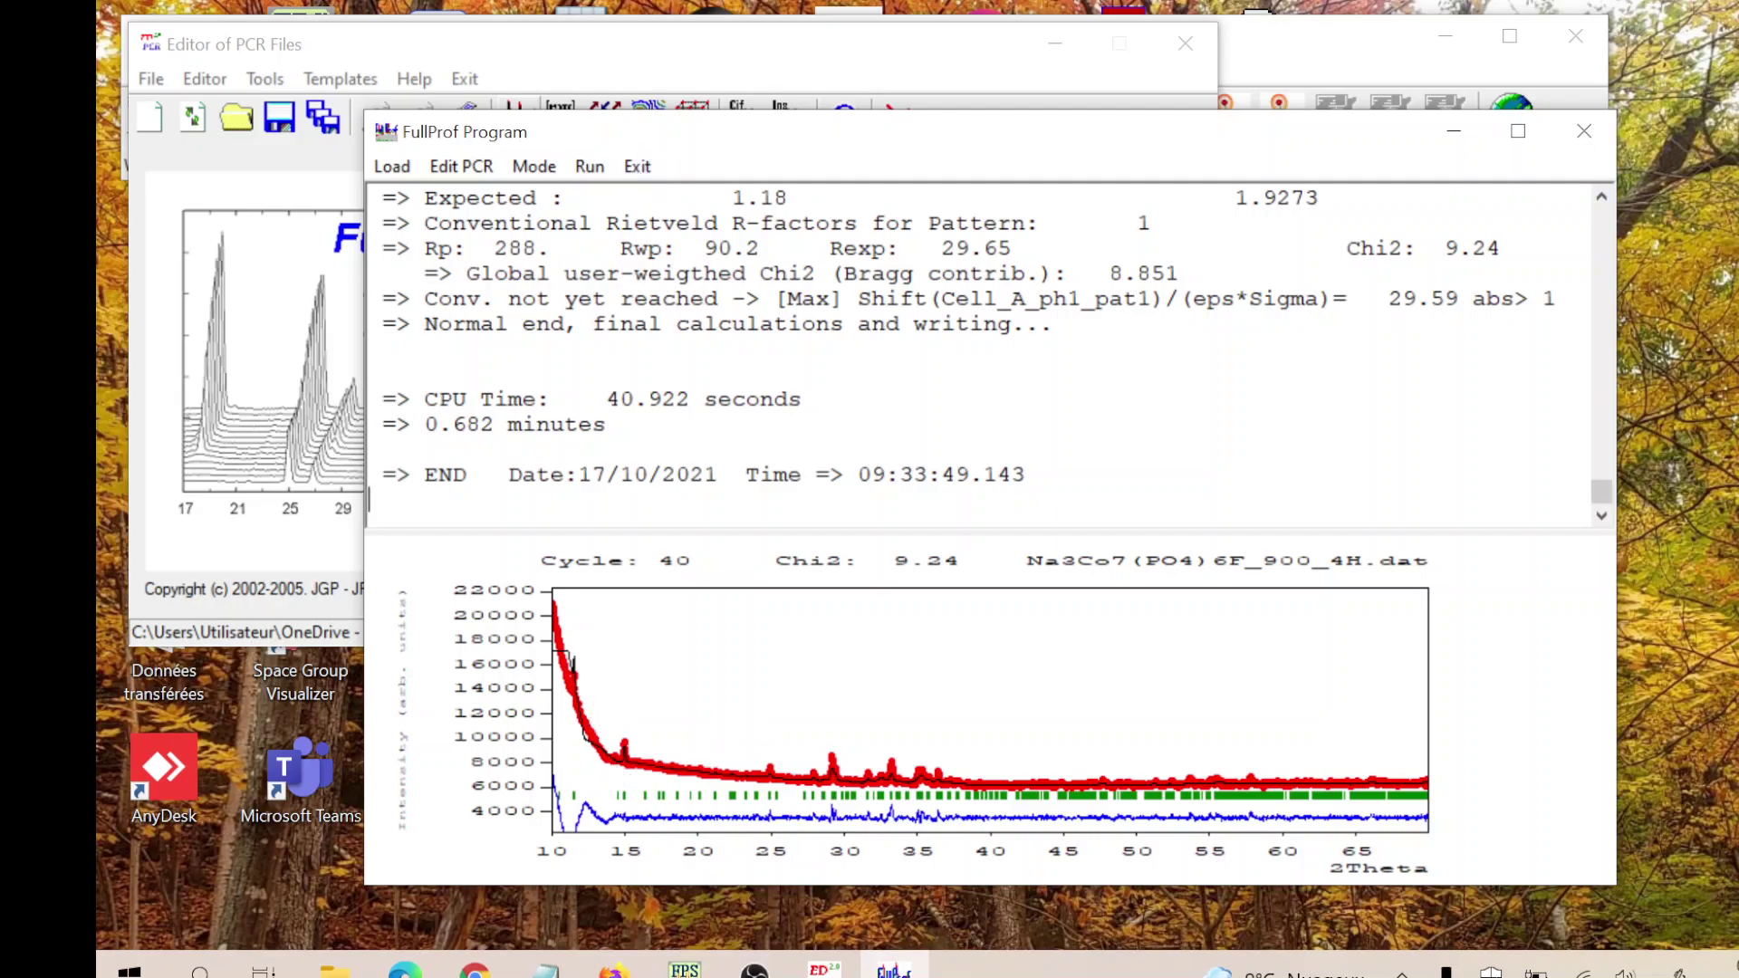
left_click_drag(425, 299, 730, 299)
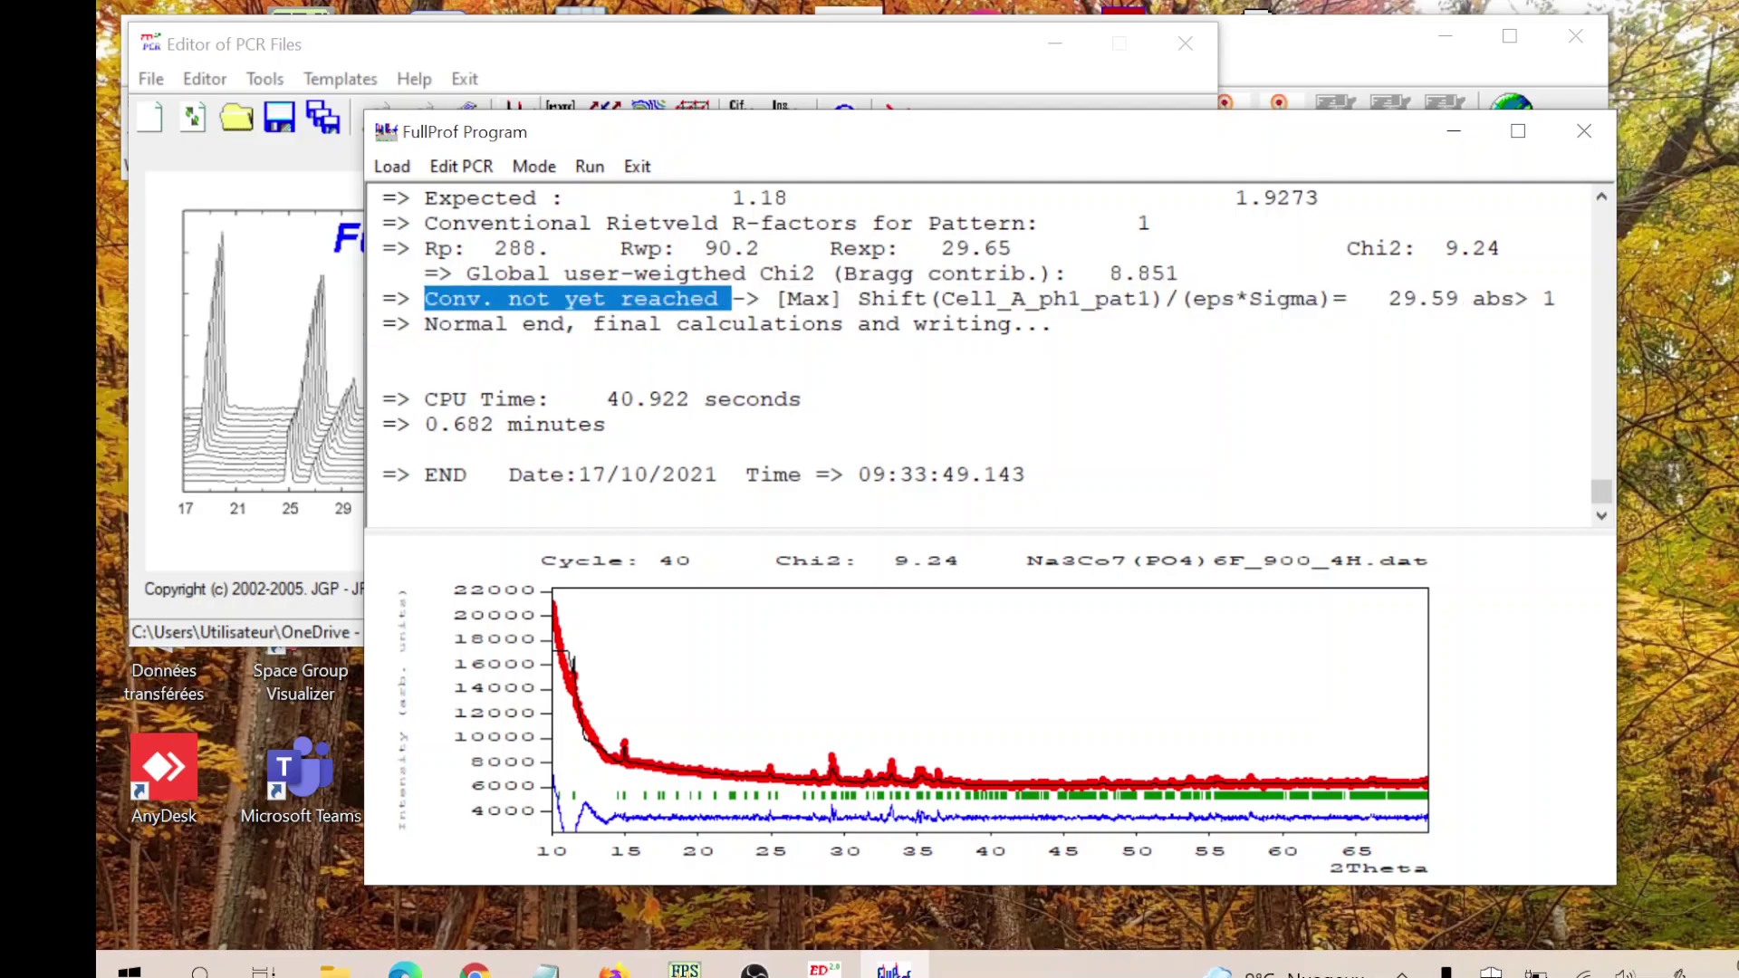
left_click(690, 475)
left_click(638, 165)
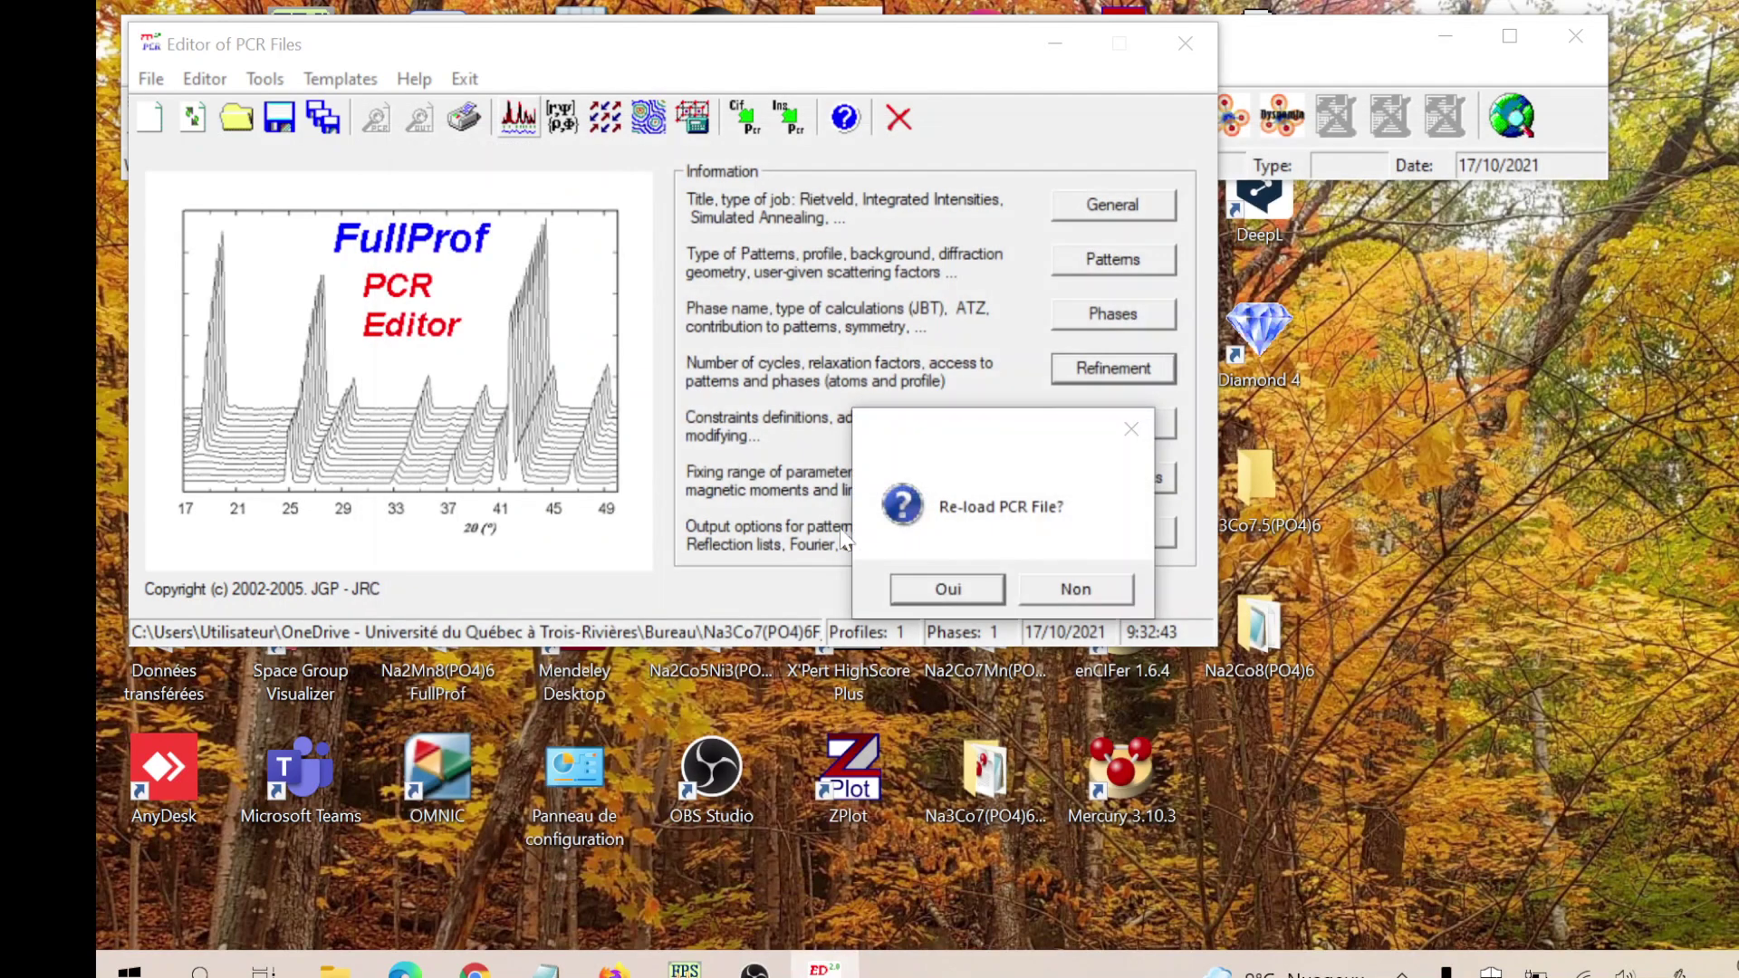
left_click(948, 585)
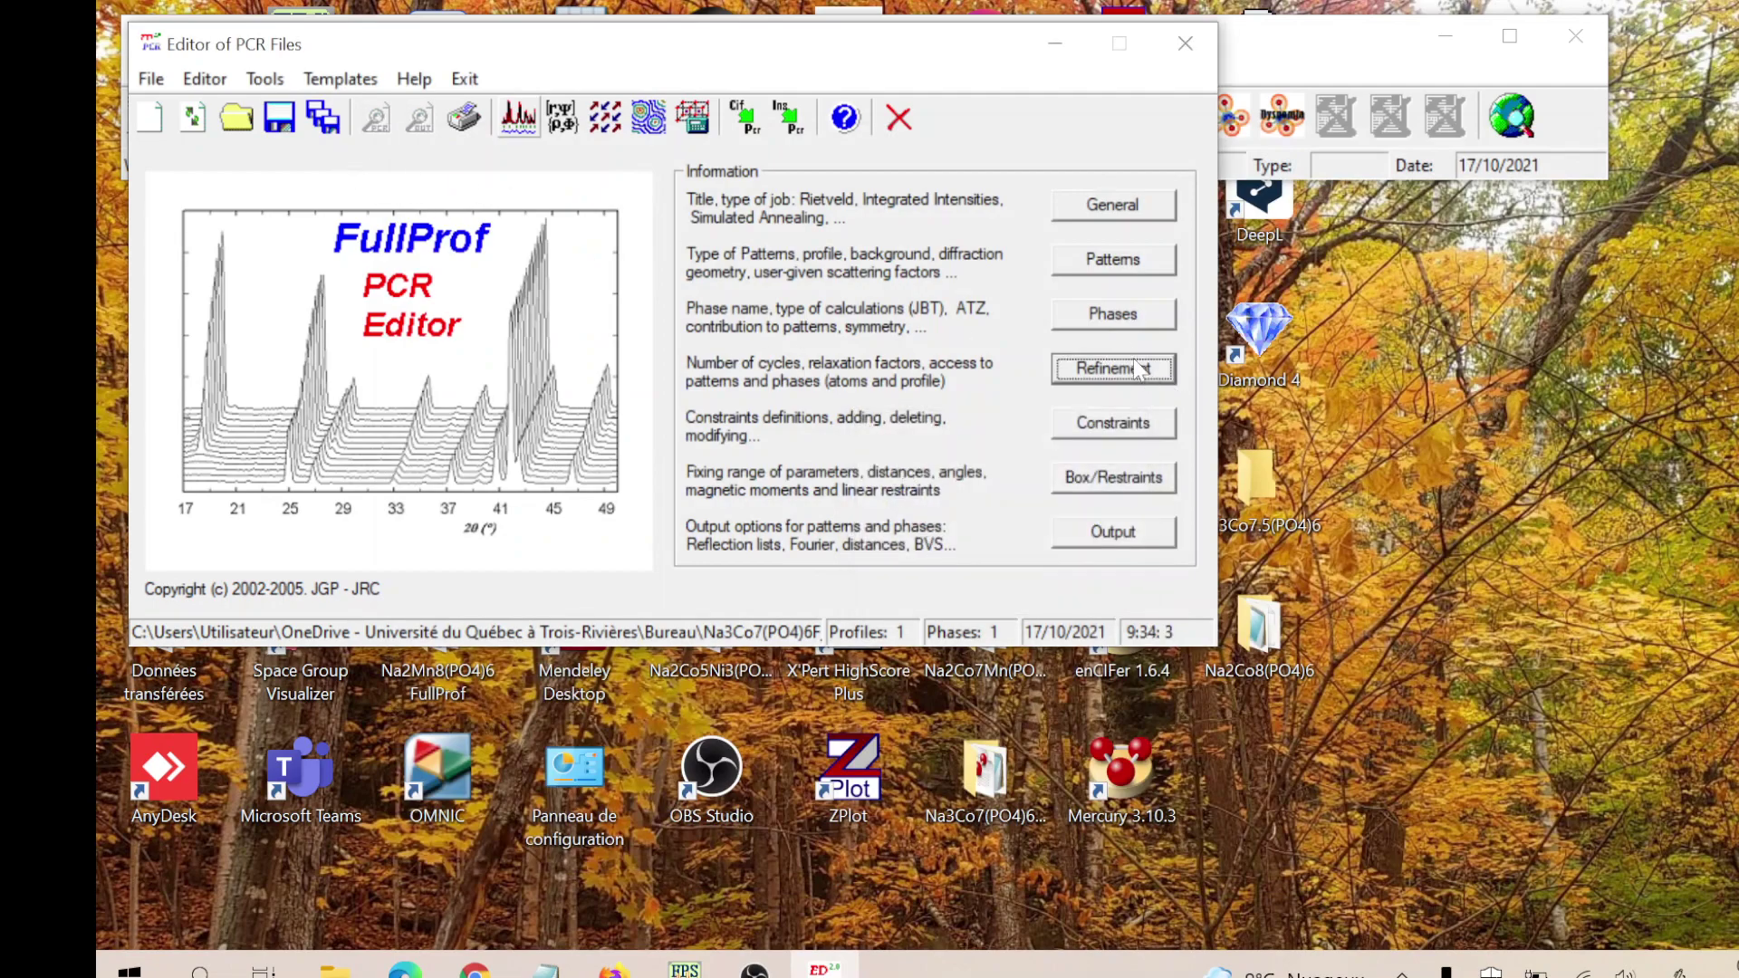
- Set phase 1's weight percentage coefficient to be calculated automatically once more
left_click(1112, 313)
left_click(535, 214)
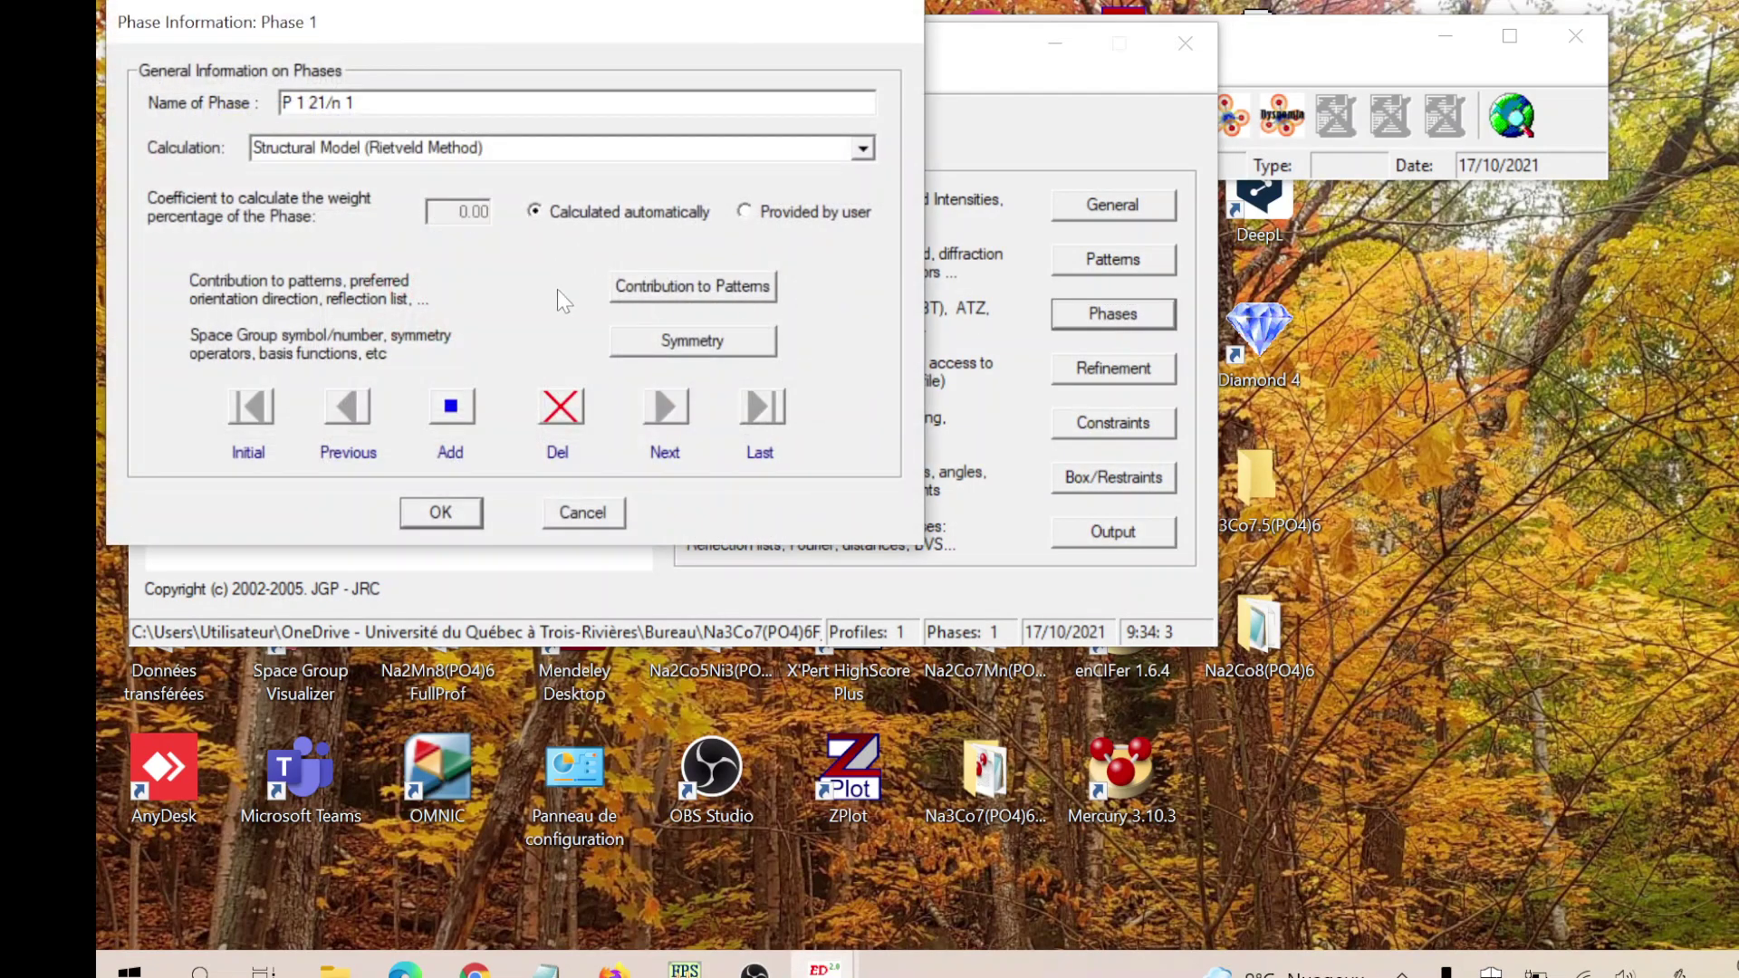
left_click(466, 514)
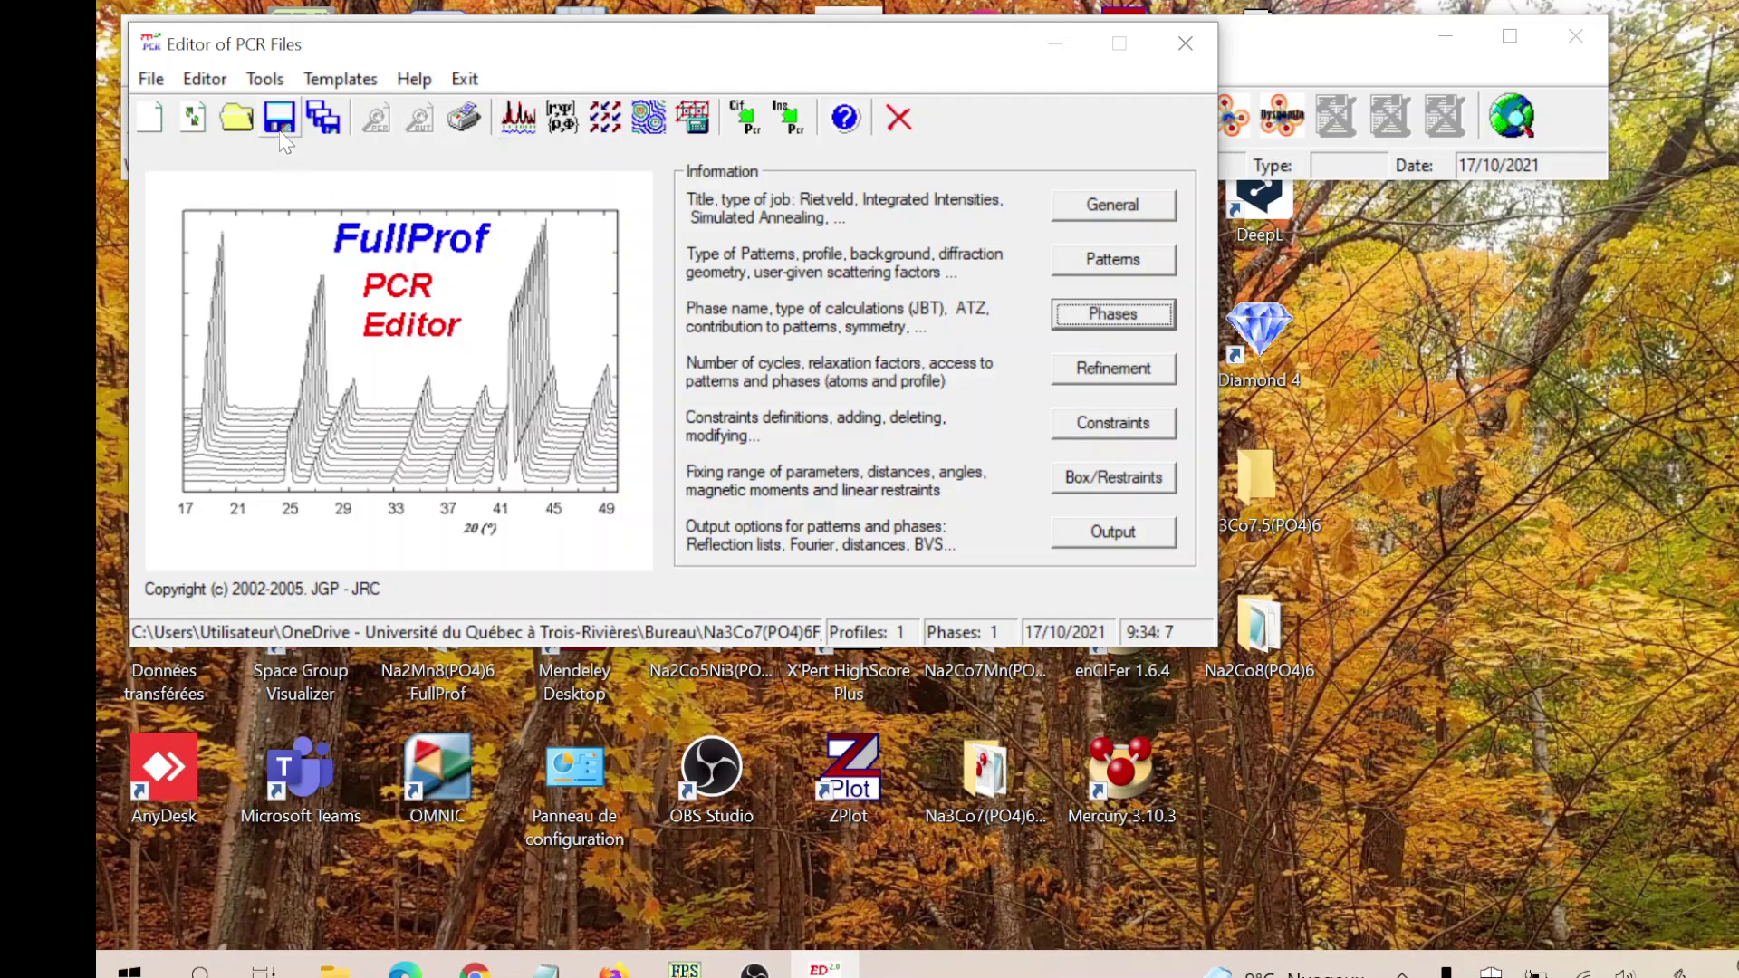
- Mark the FWHM parameter U of phase 1 for refinement in addition to the scale and cell parameters
left_click(1089, 380)
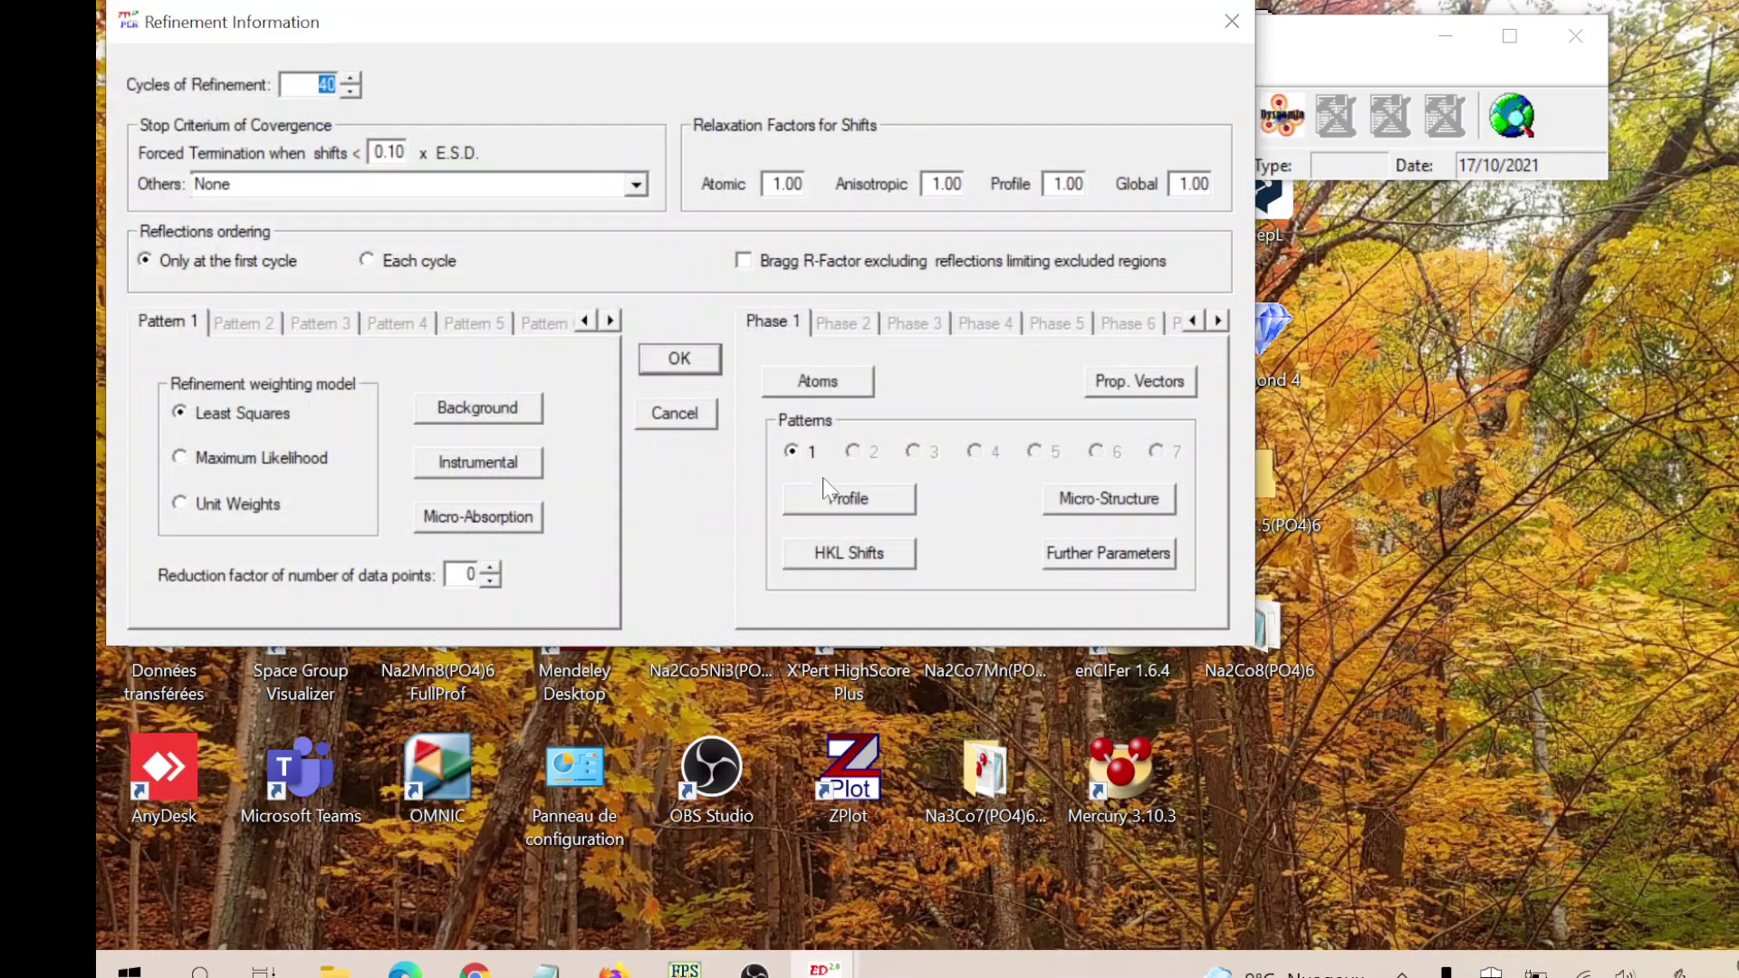
left_click(842, 499)
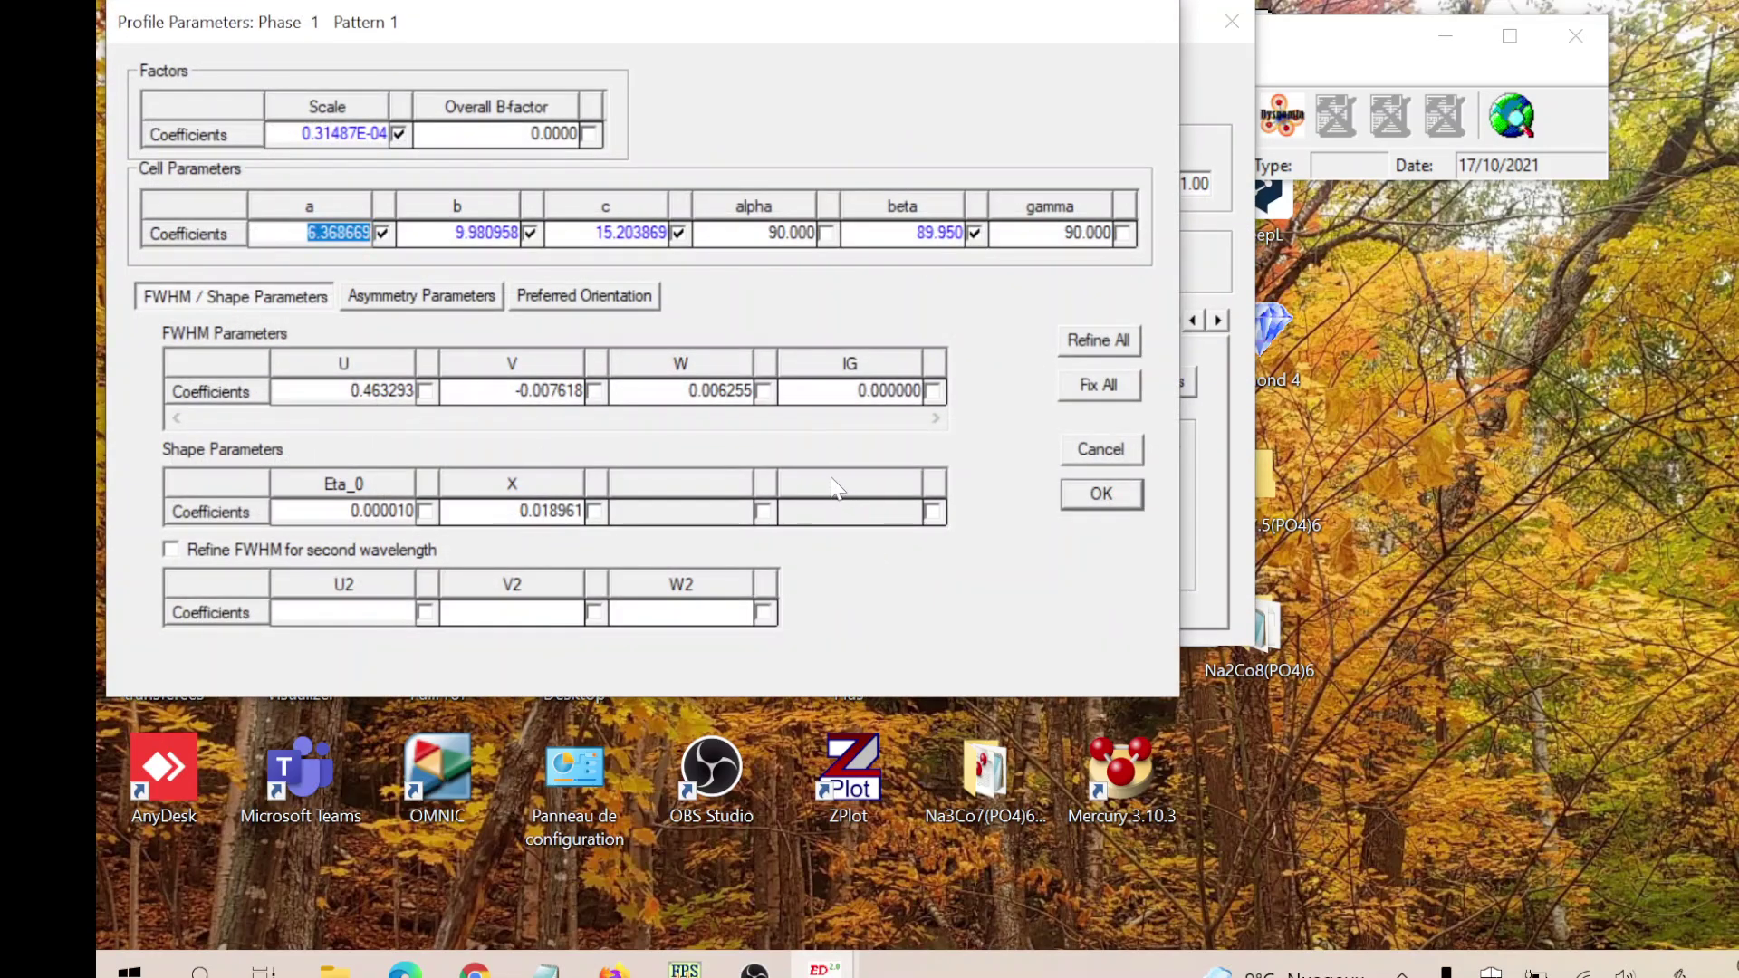
left_click(421, 394)
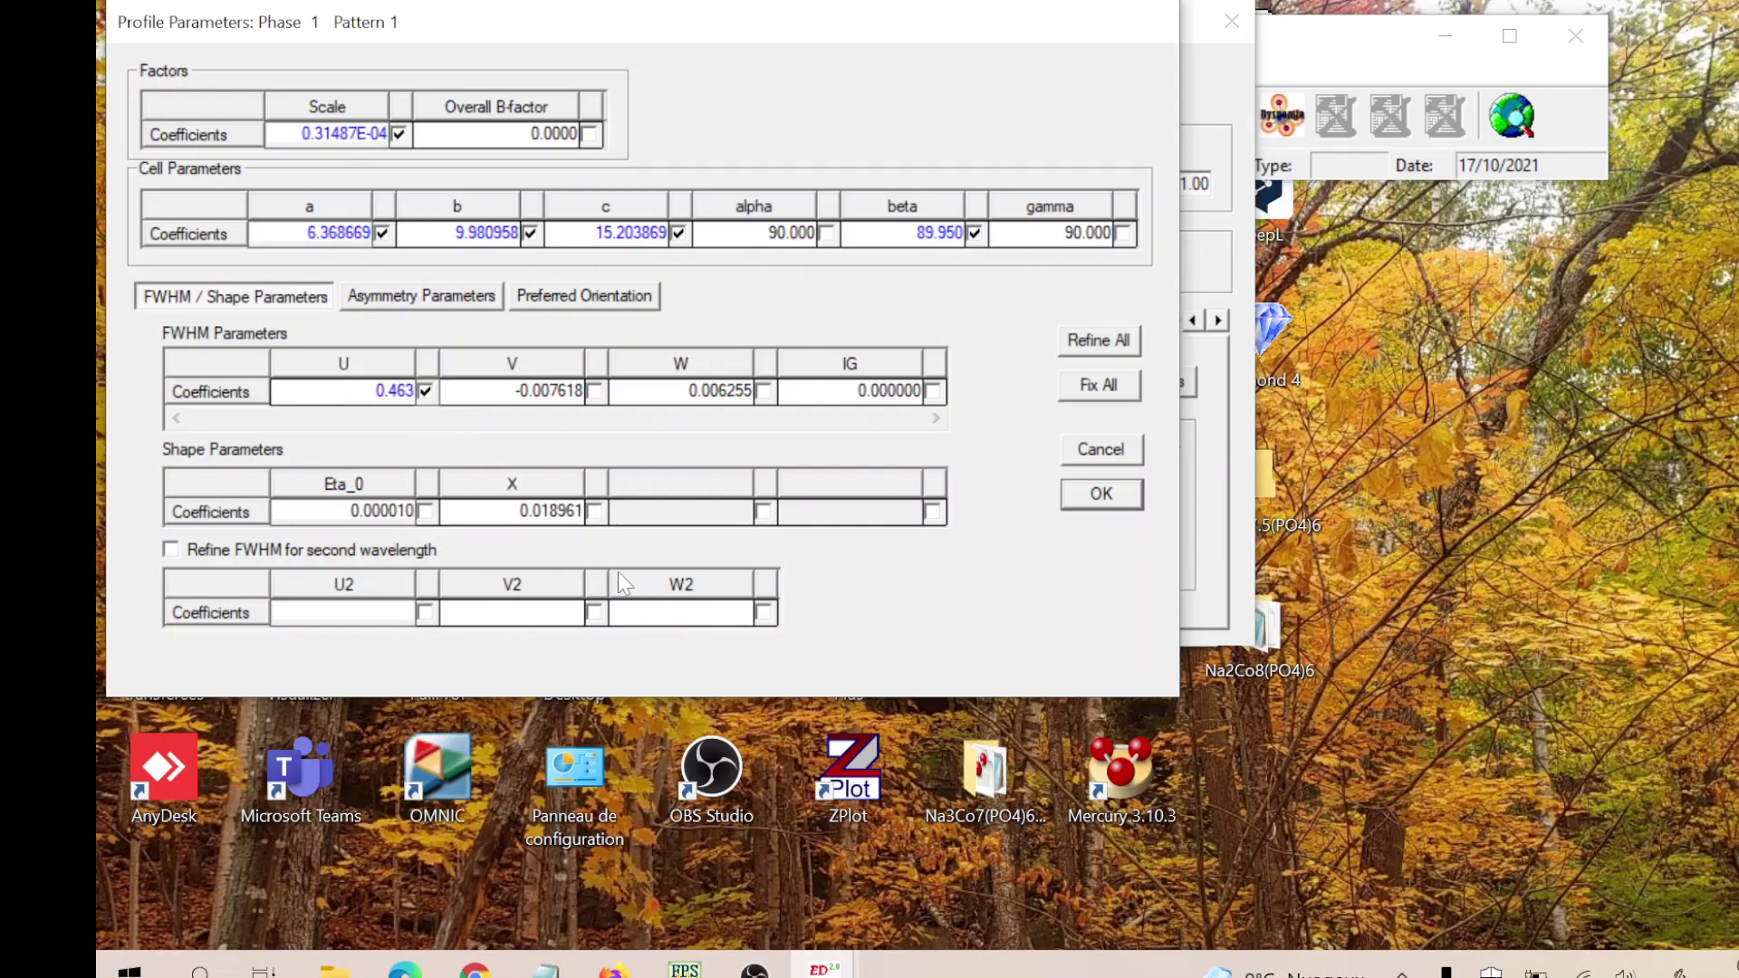
left_click(1100, 496)
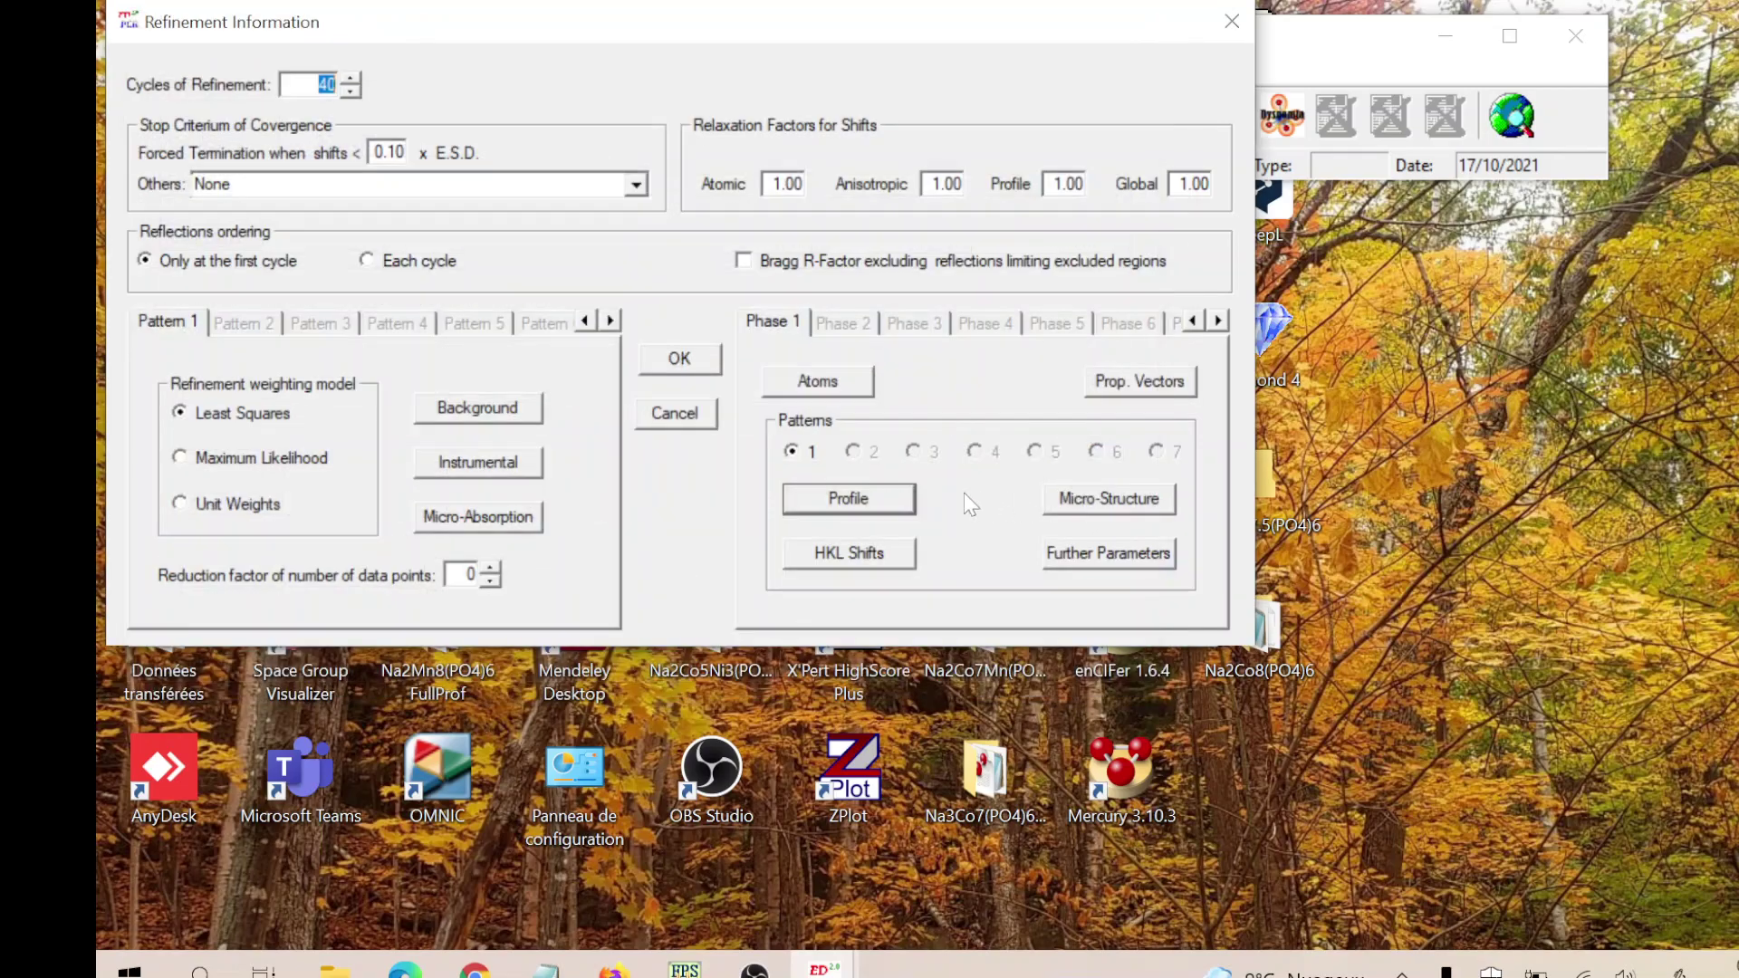
left_click(678, 360)
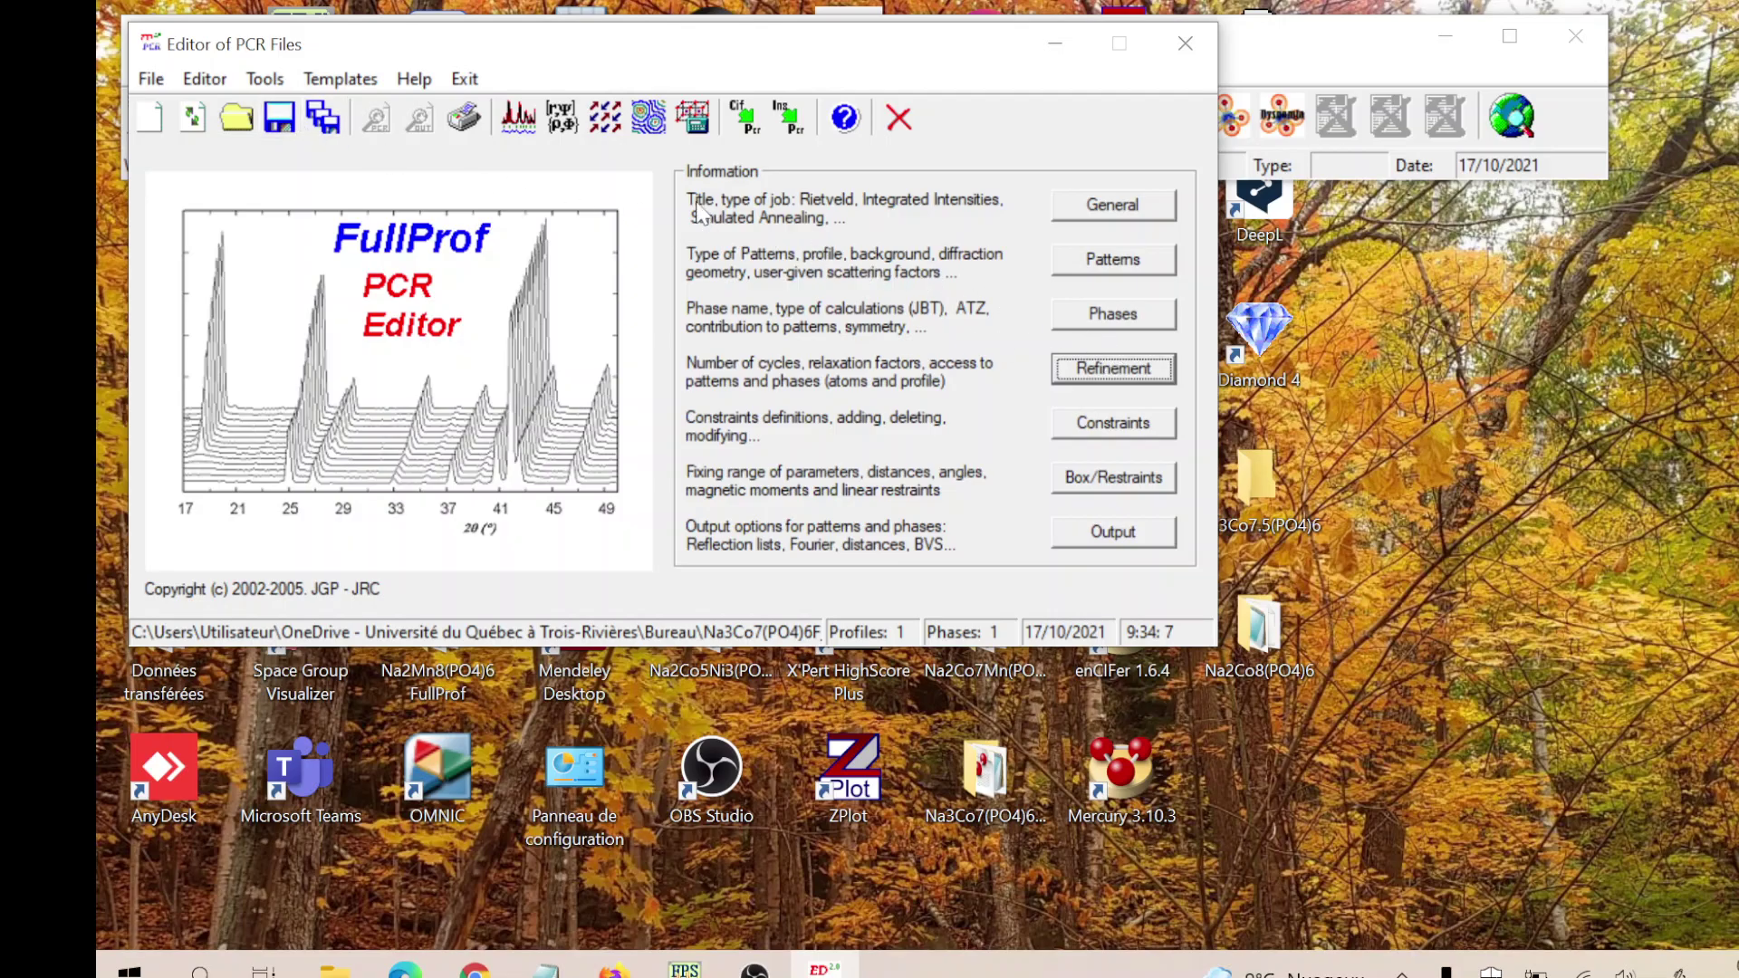
- Try to run the FullProf refinement with U freed alongside the cell parameters, and reload the PCR file
left_click(518, 118)
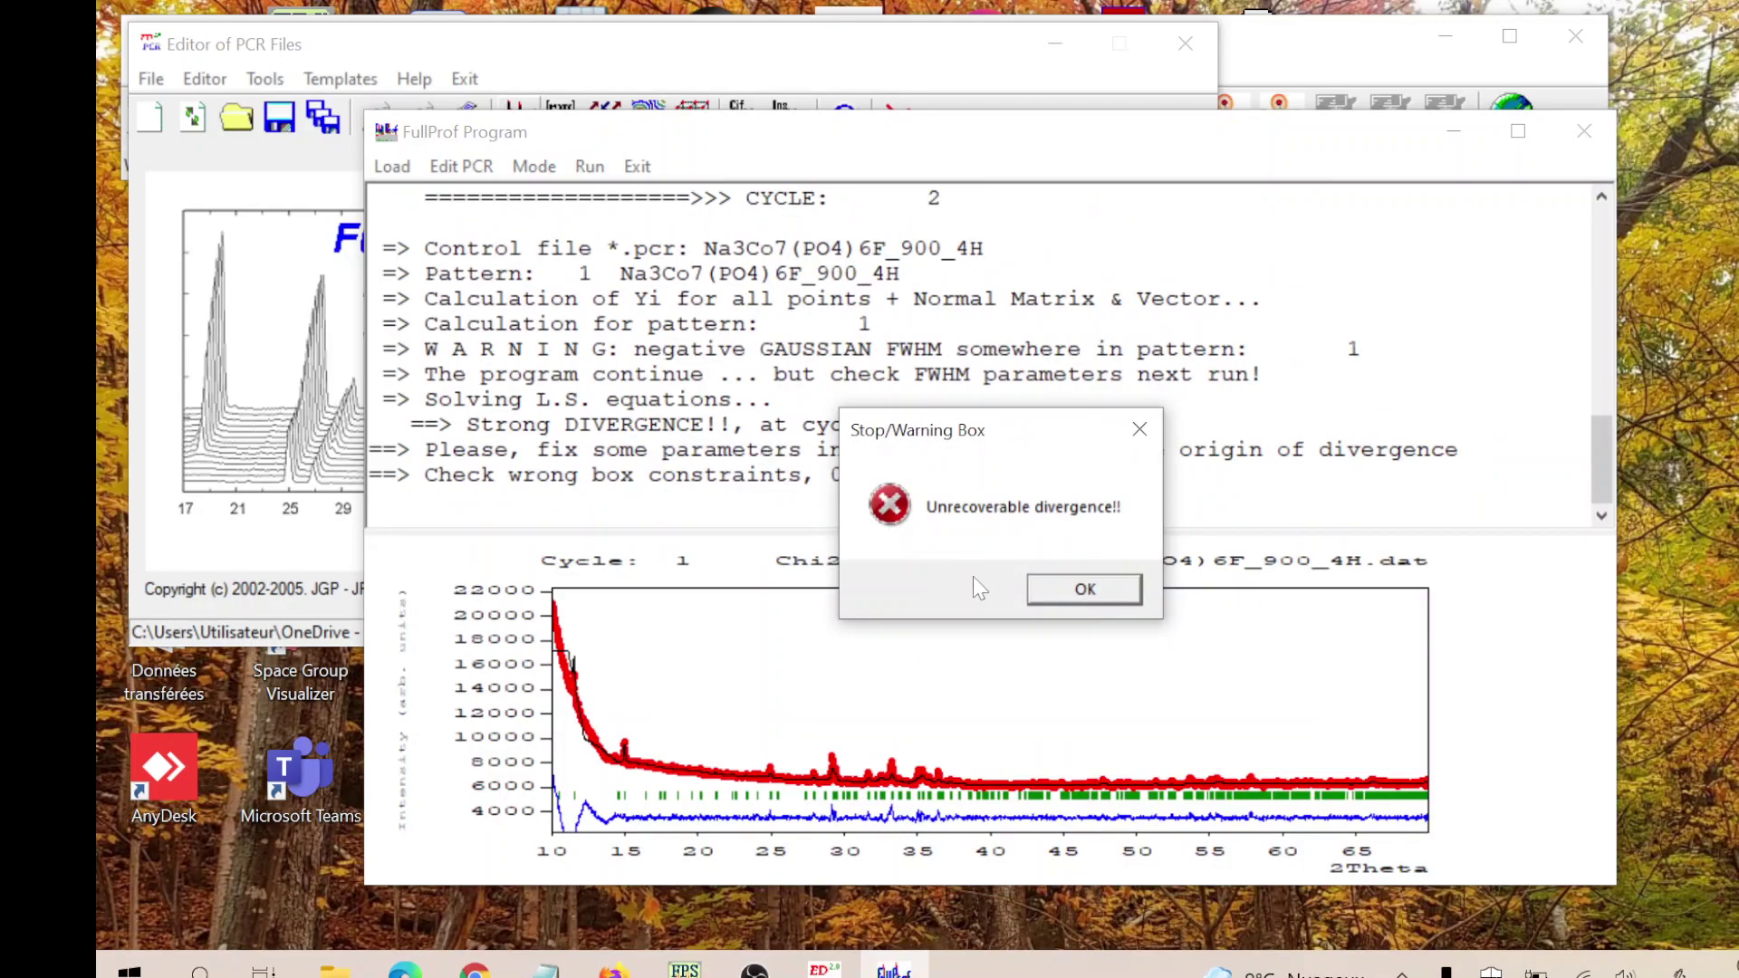
left_click(1078, 593)
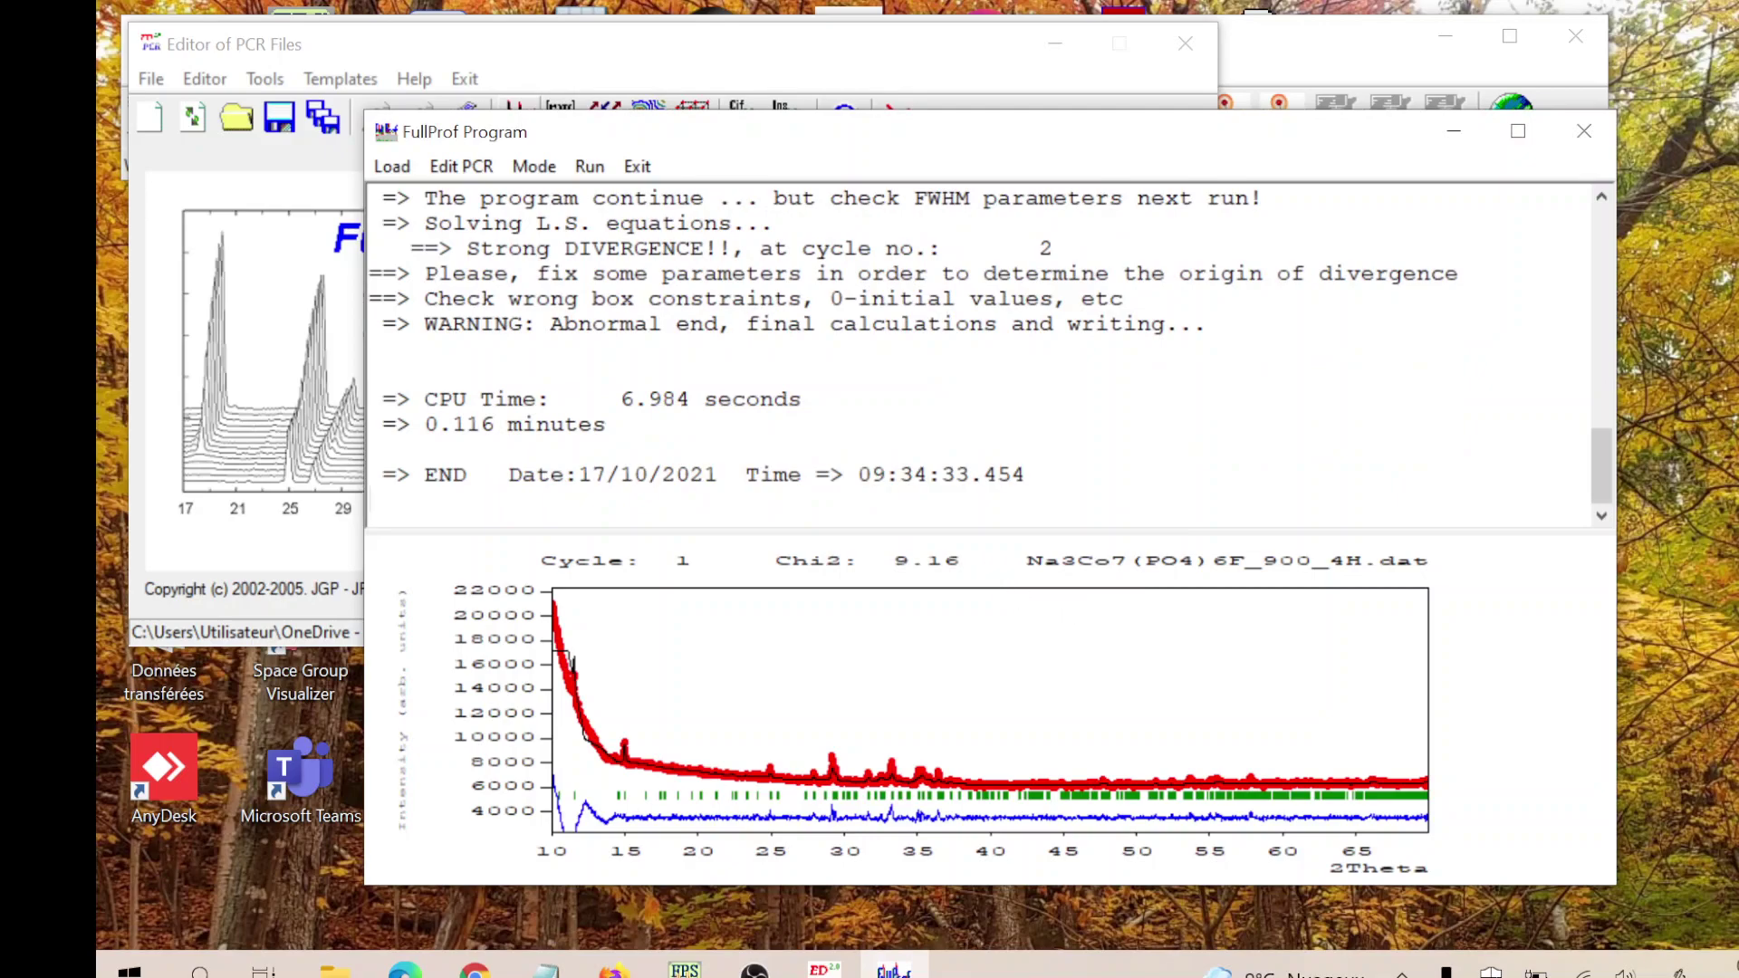
left_click(637, 167)
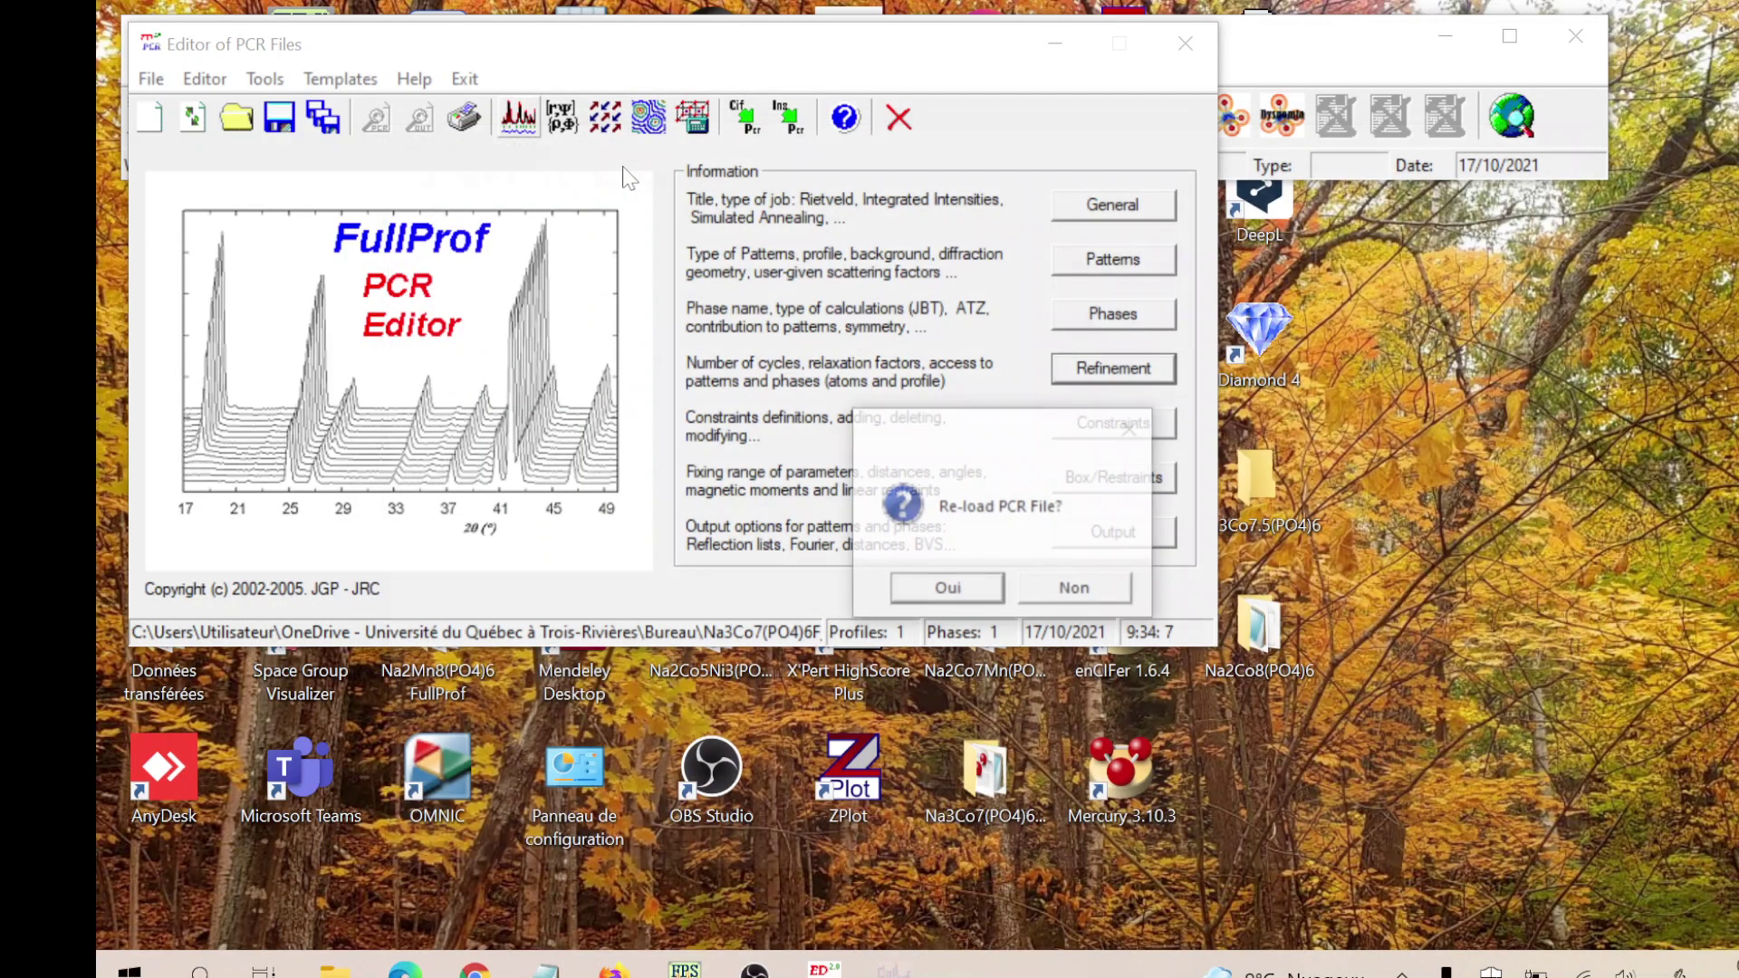
left_click(943, 585)
- Fix all of phase 1's profile parameters, including scale and cell, and mark only the FWHM parameter U for refinement
left_click(1100, 373)
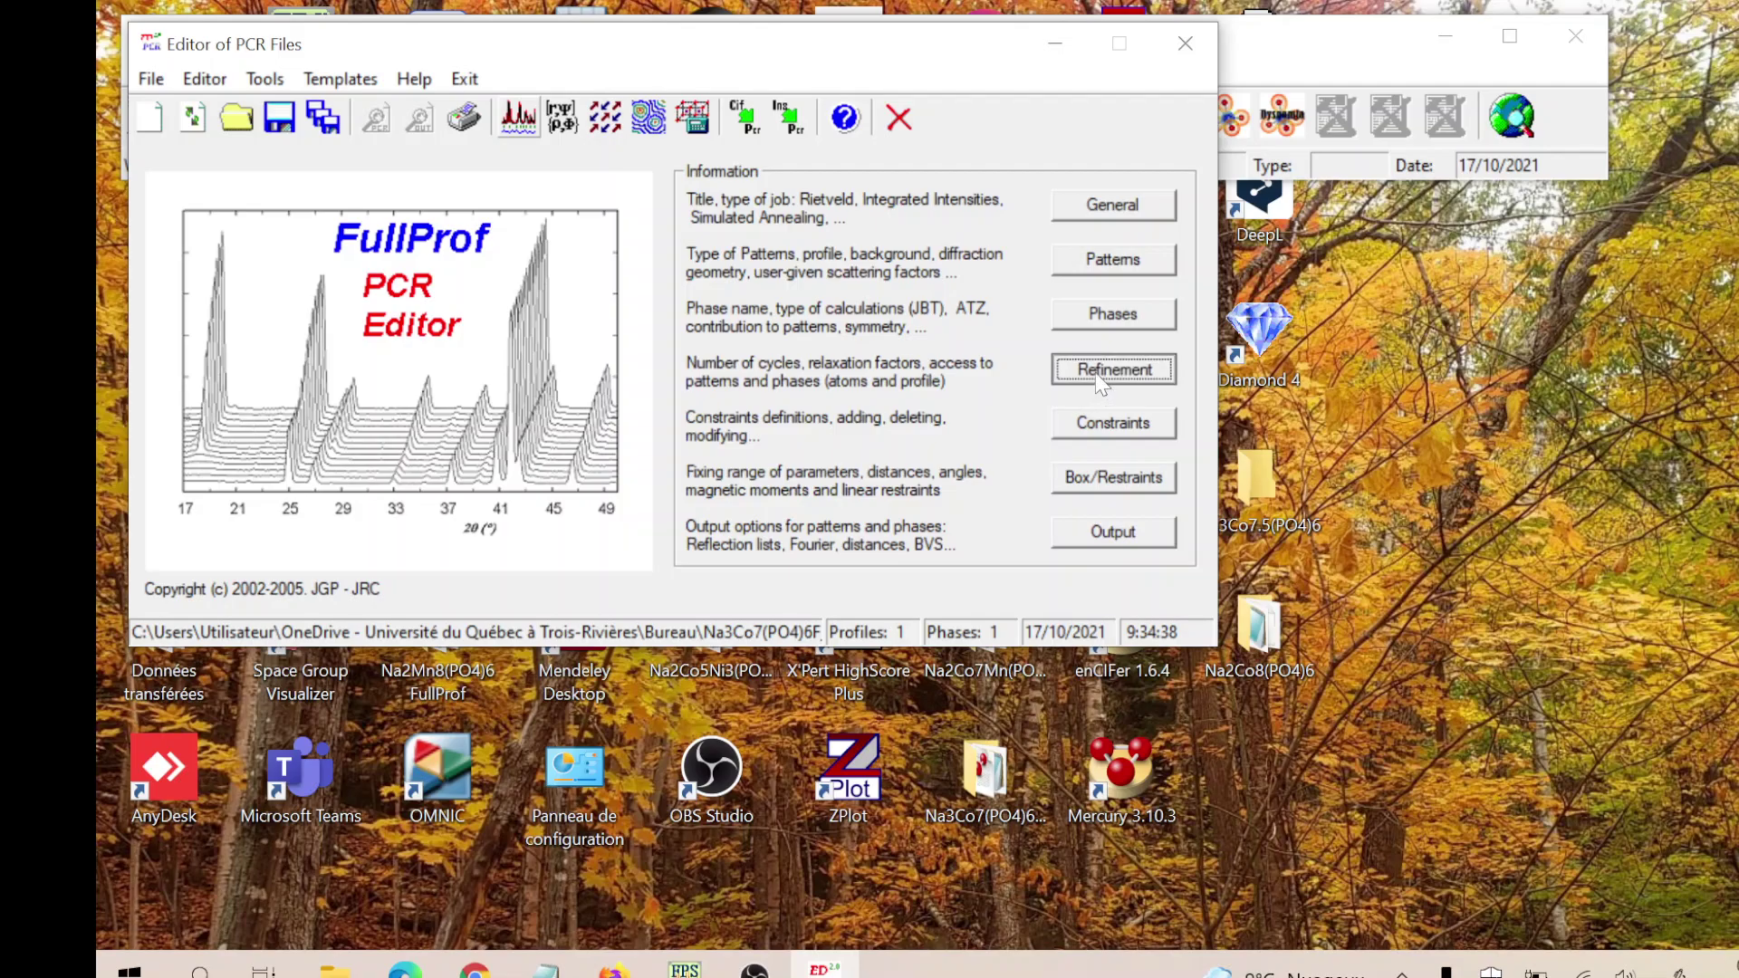
left_click(811, 498)
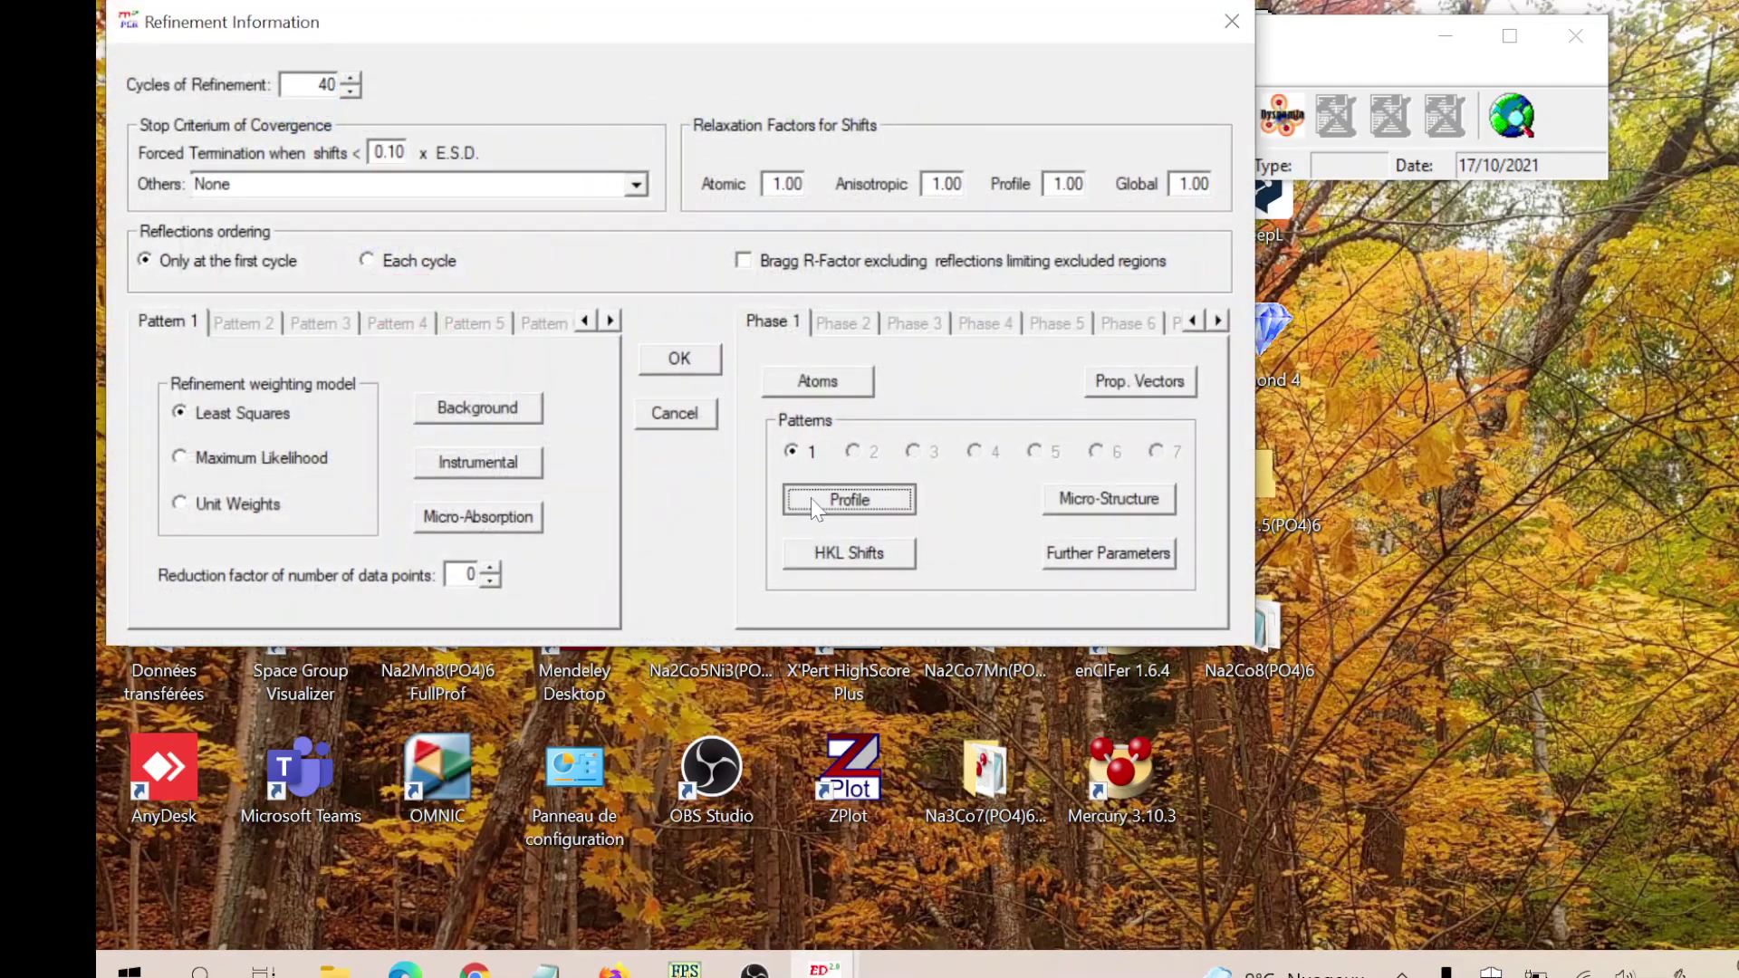
left_click(424, 390)
key("BackSpace")
key("BackSpace")
key("BackSpace")
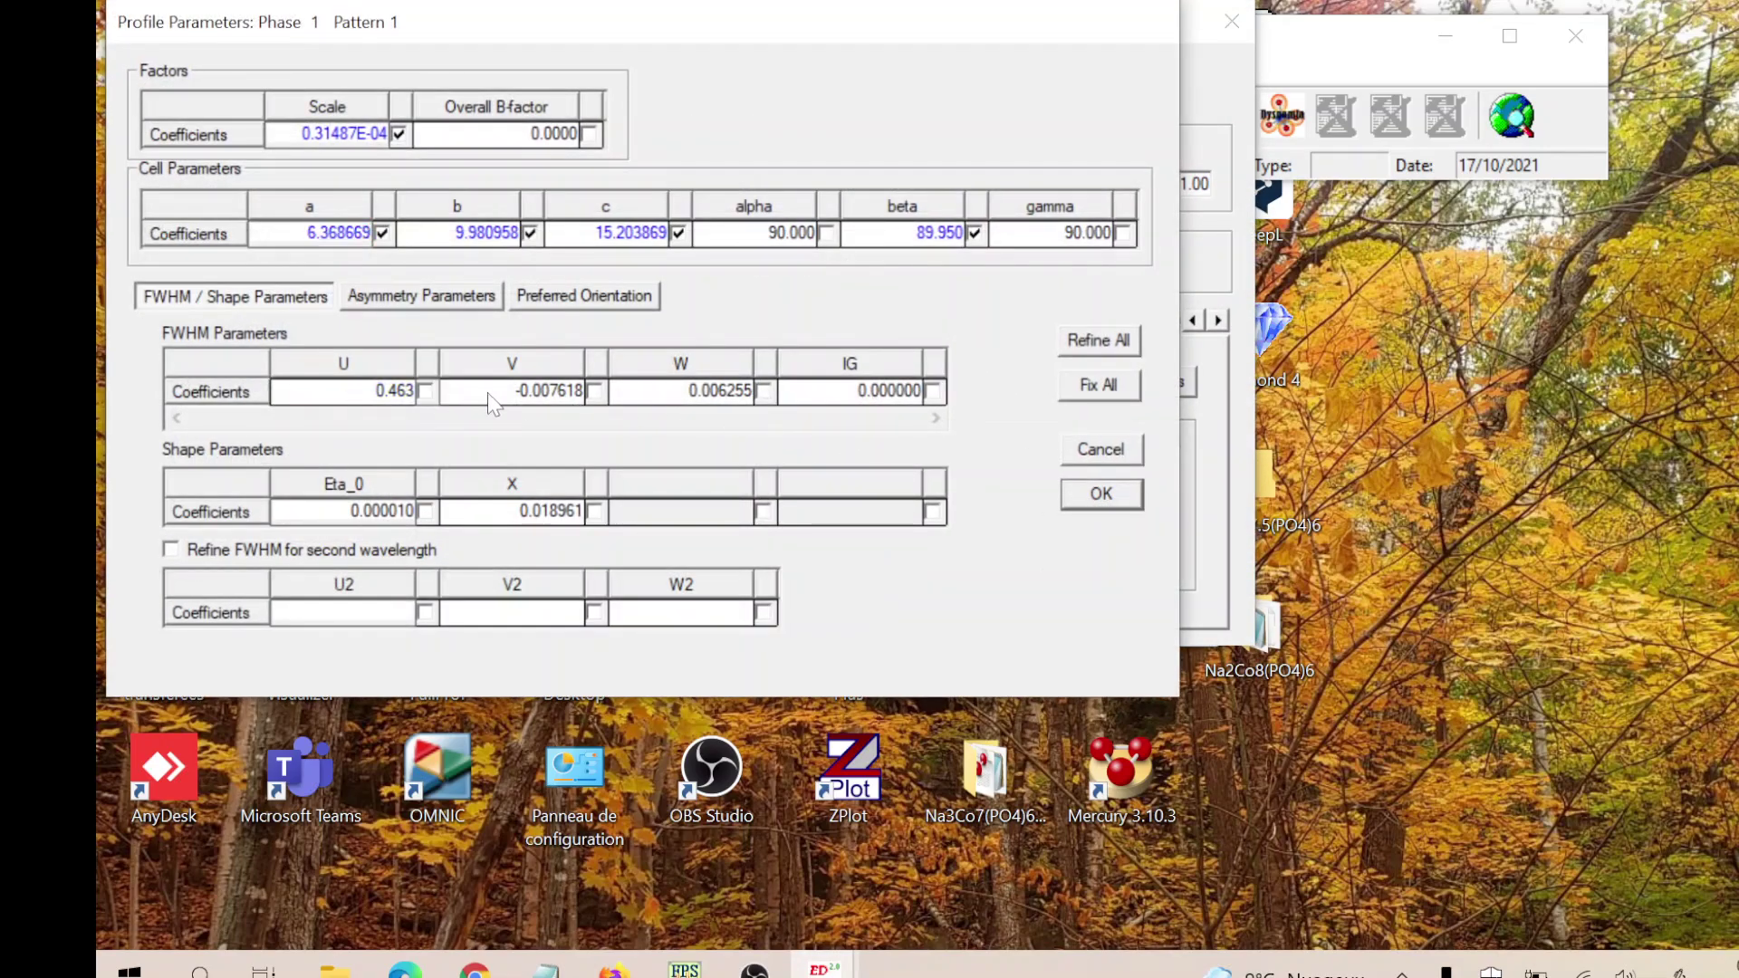
left_click(1099, 385)
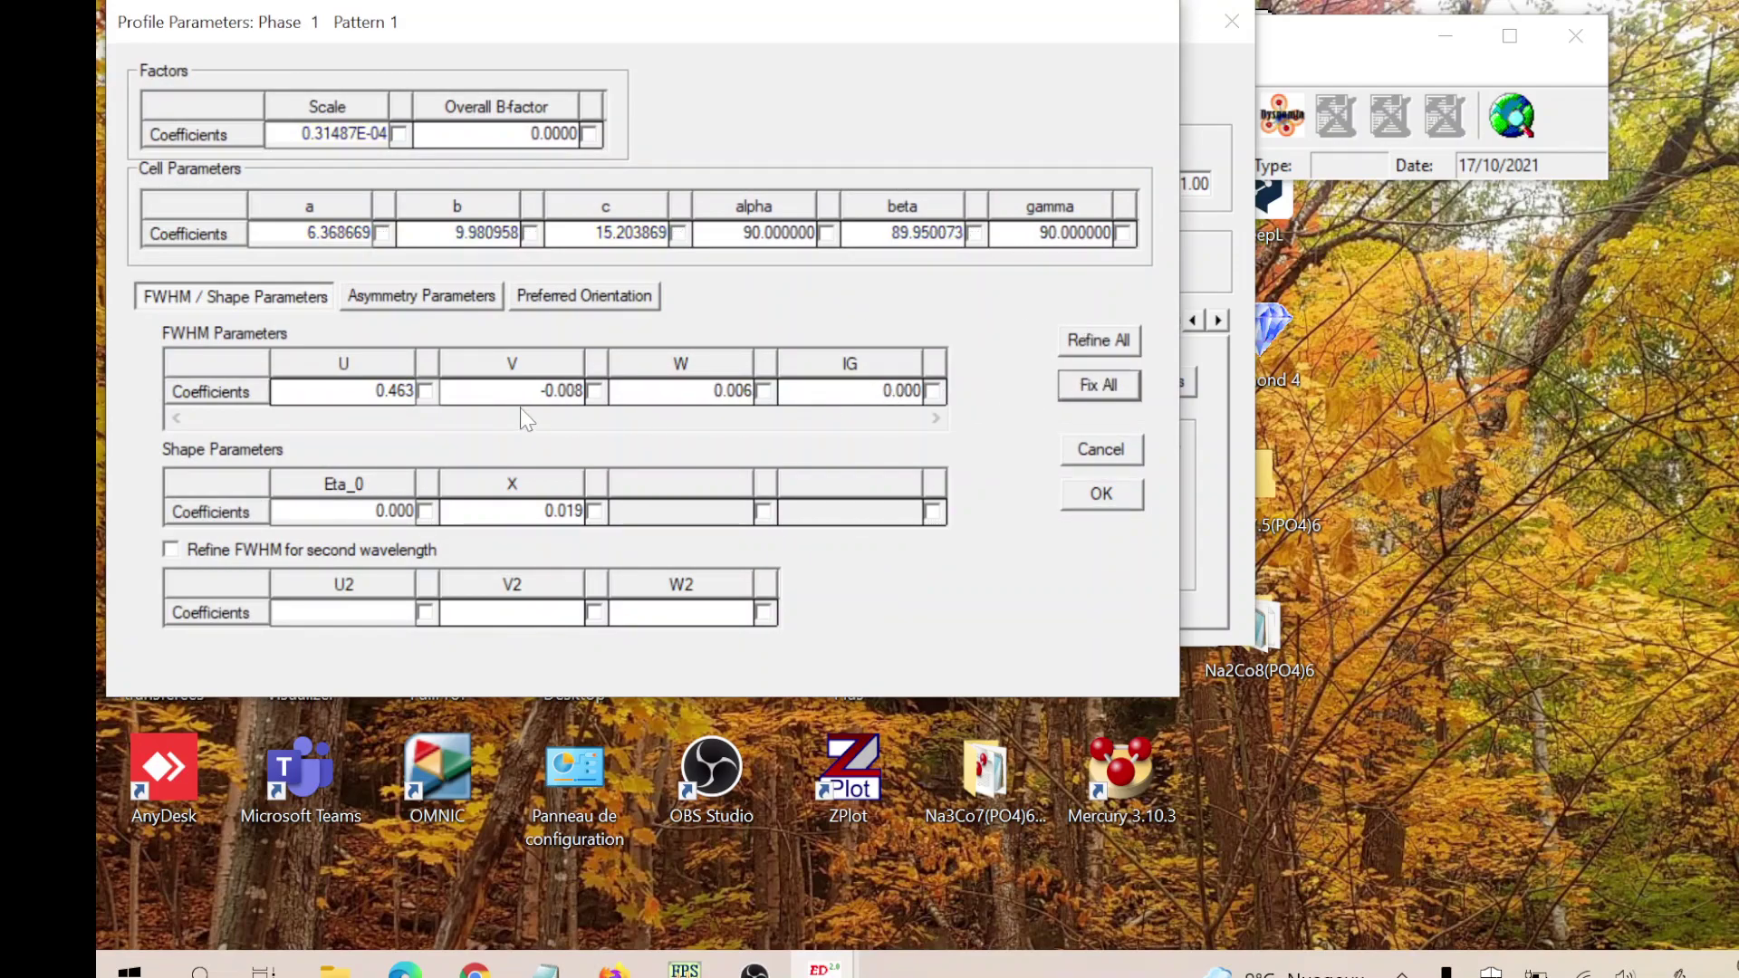
left_click(424, 390)
left_click(594, 391)
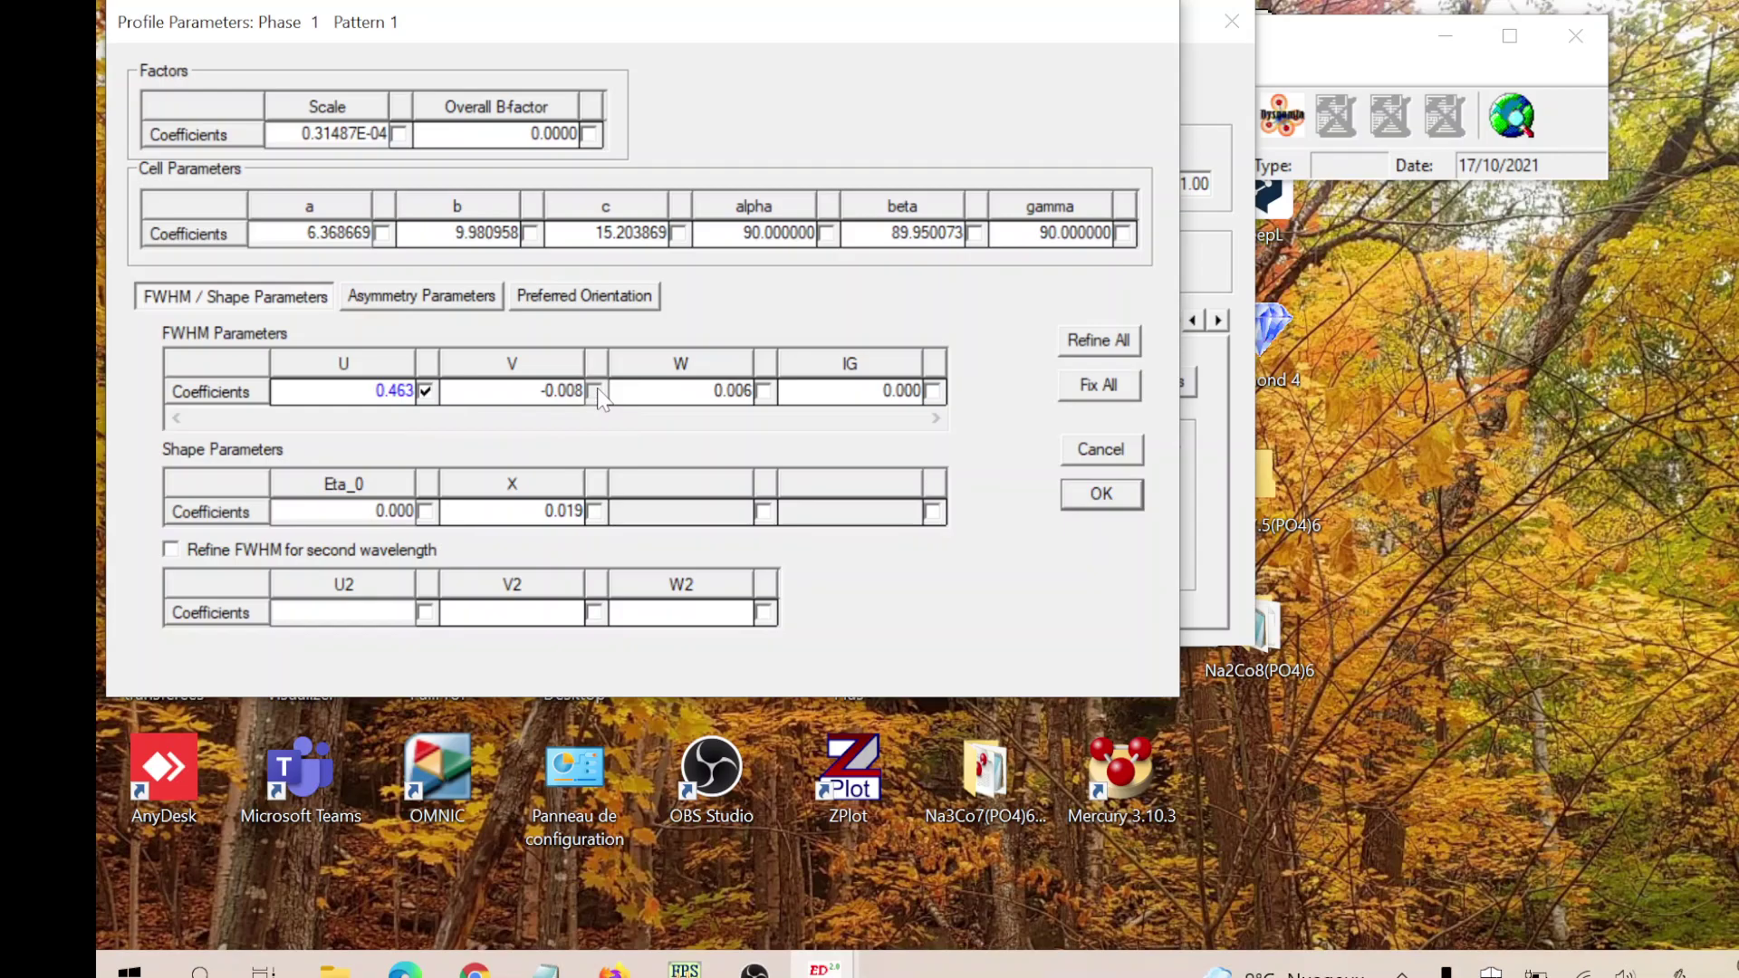
left_click(1099, 495)
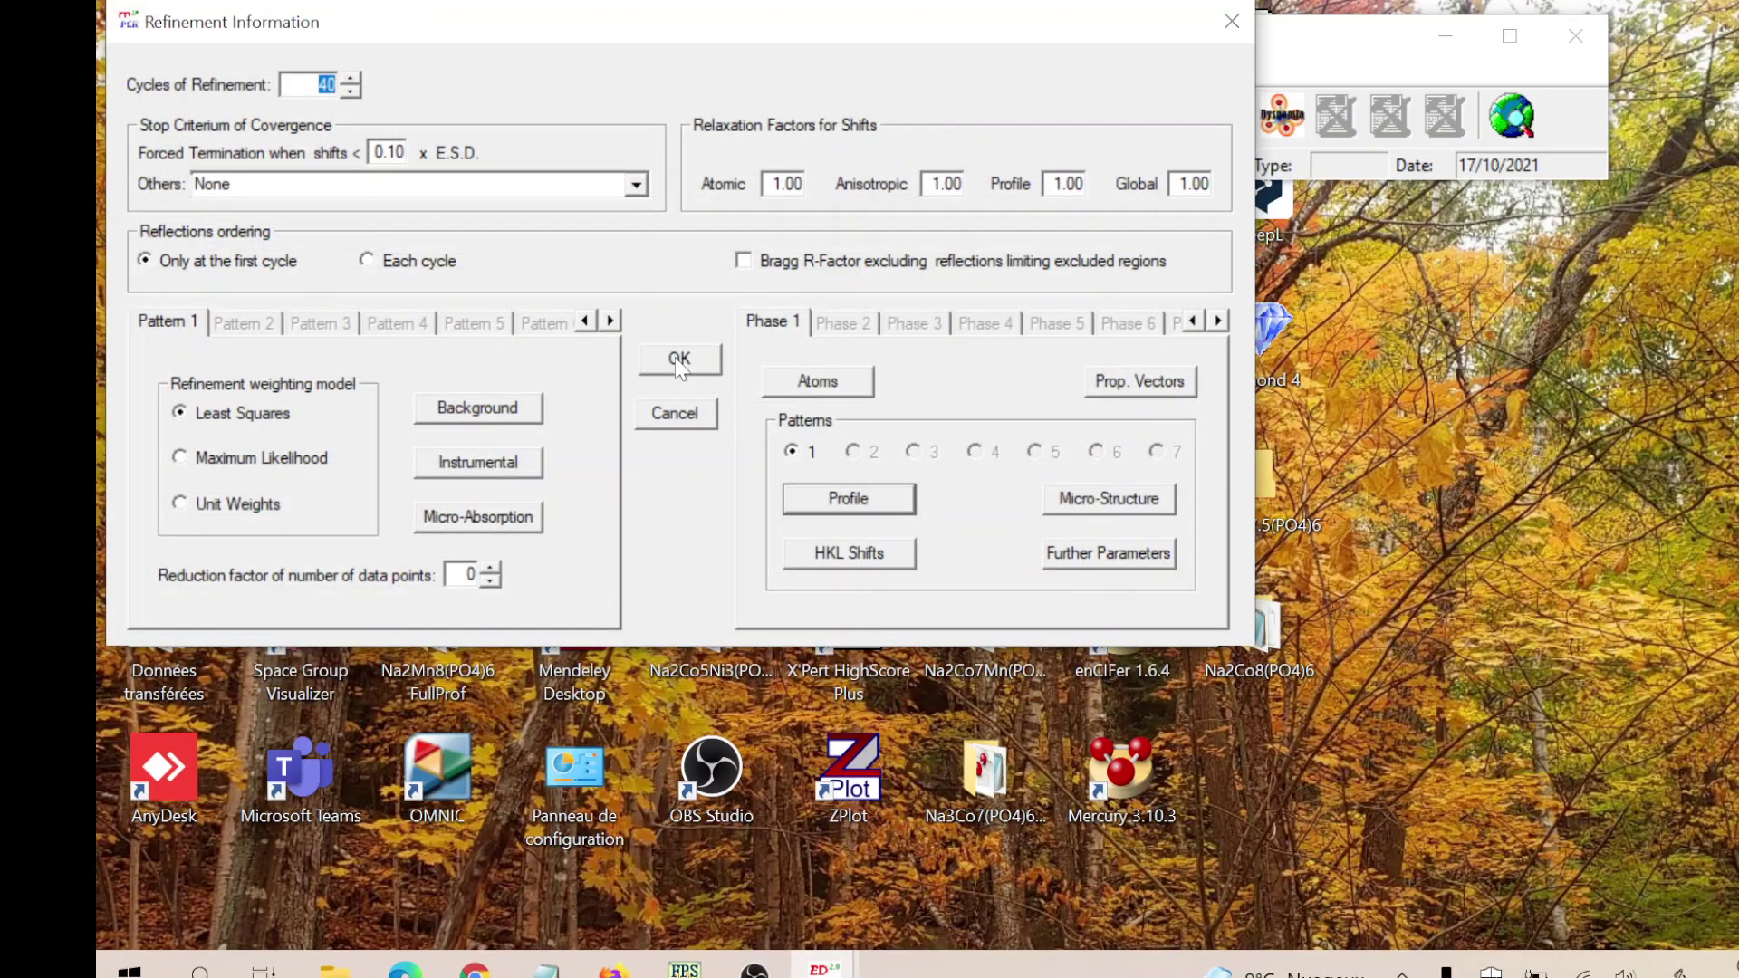
left_click(679, 356)
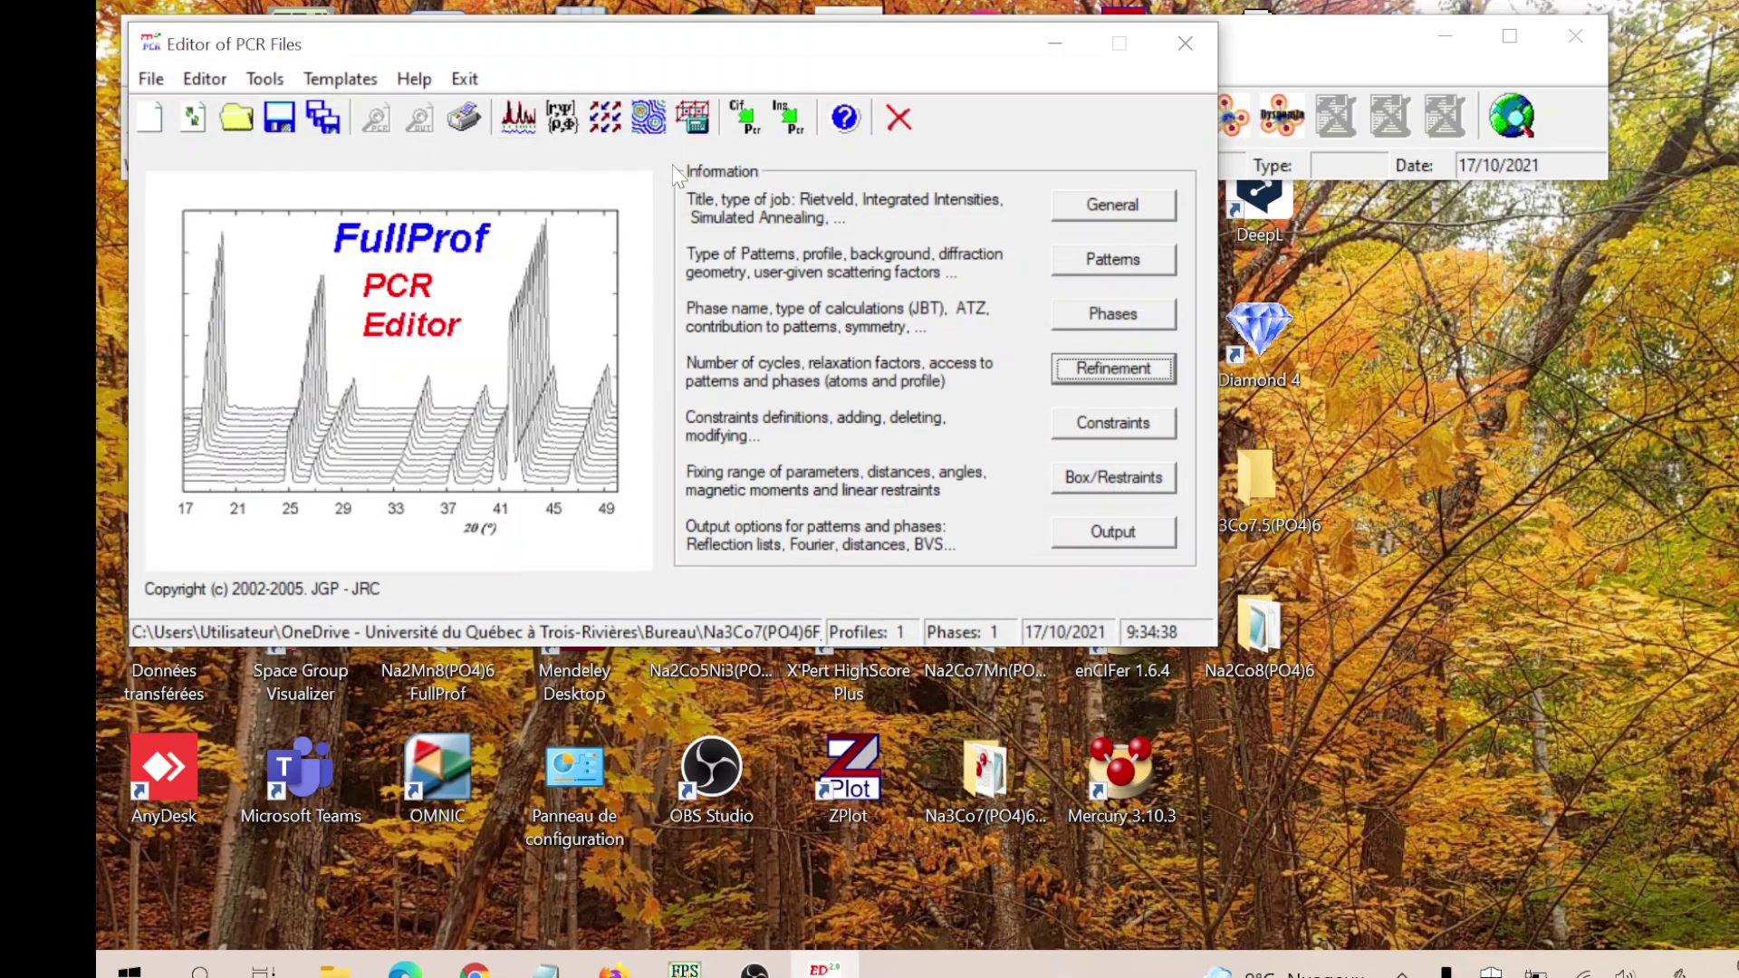
- Try to run the FullProf refinement with the FWHM parameters U and V freed, and reload the PCR file
left_click(518, 116)
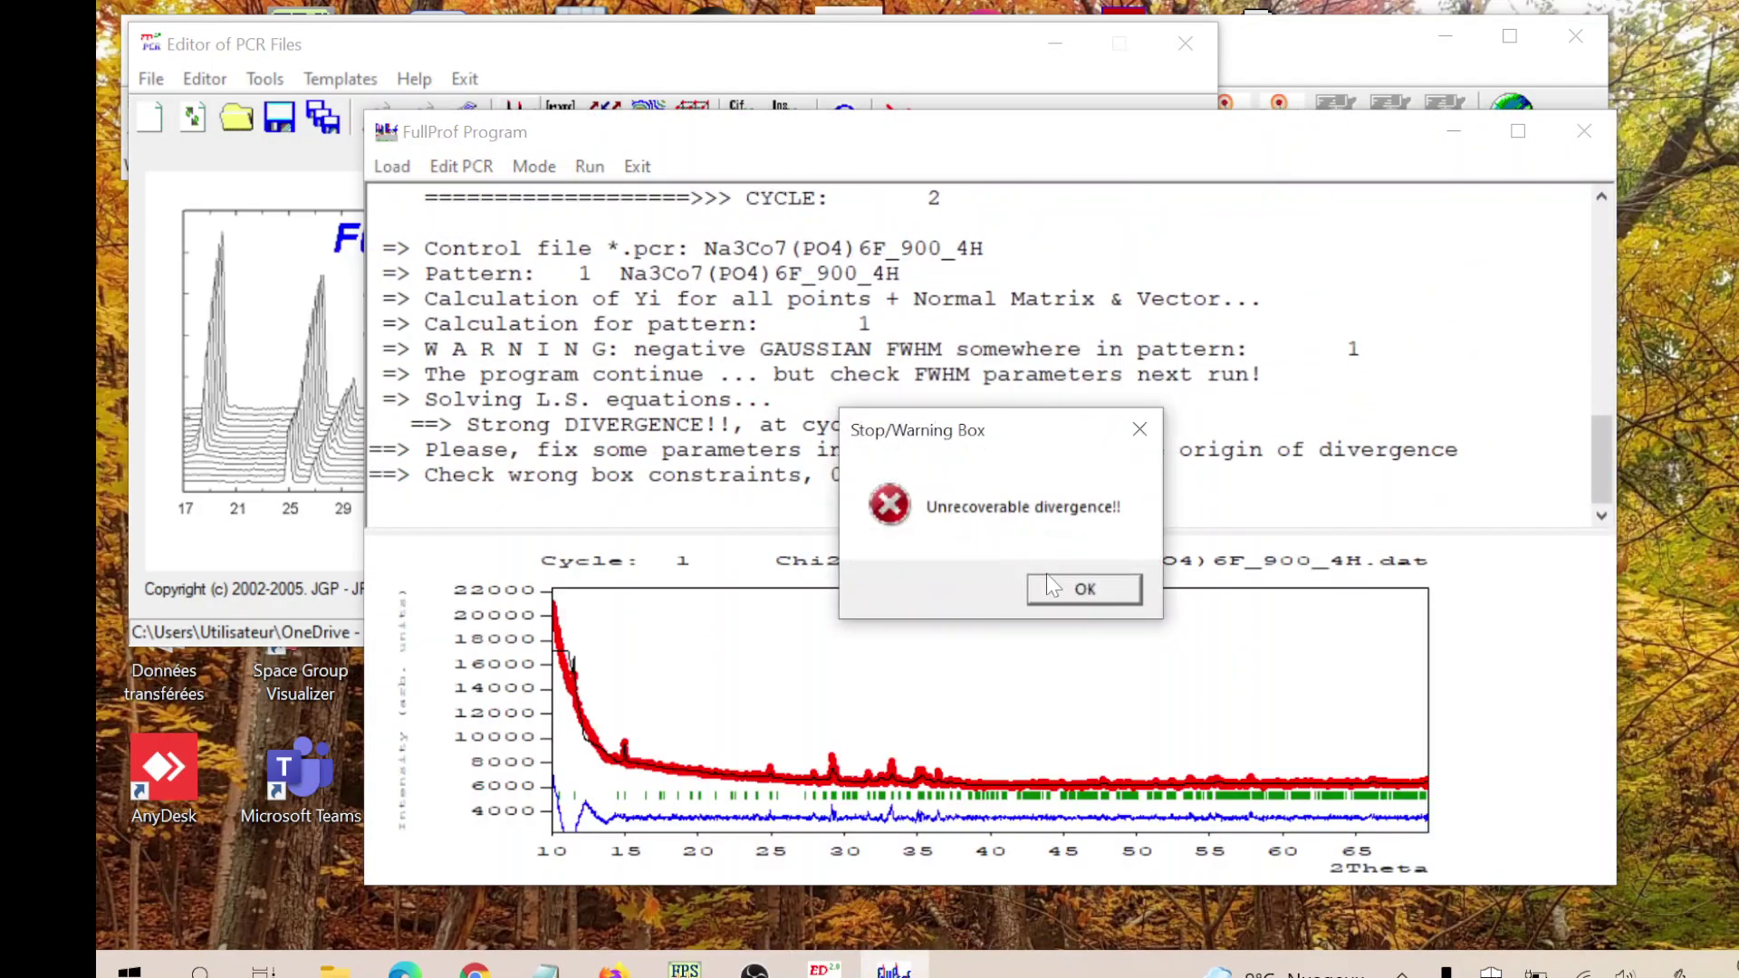
left_click(1055, 590)
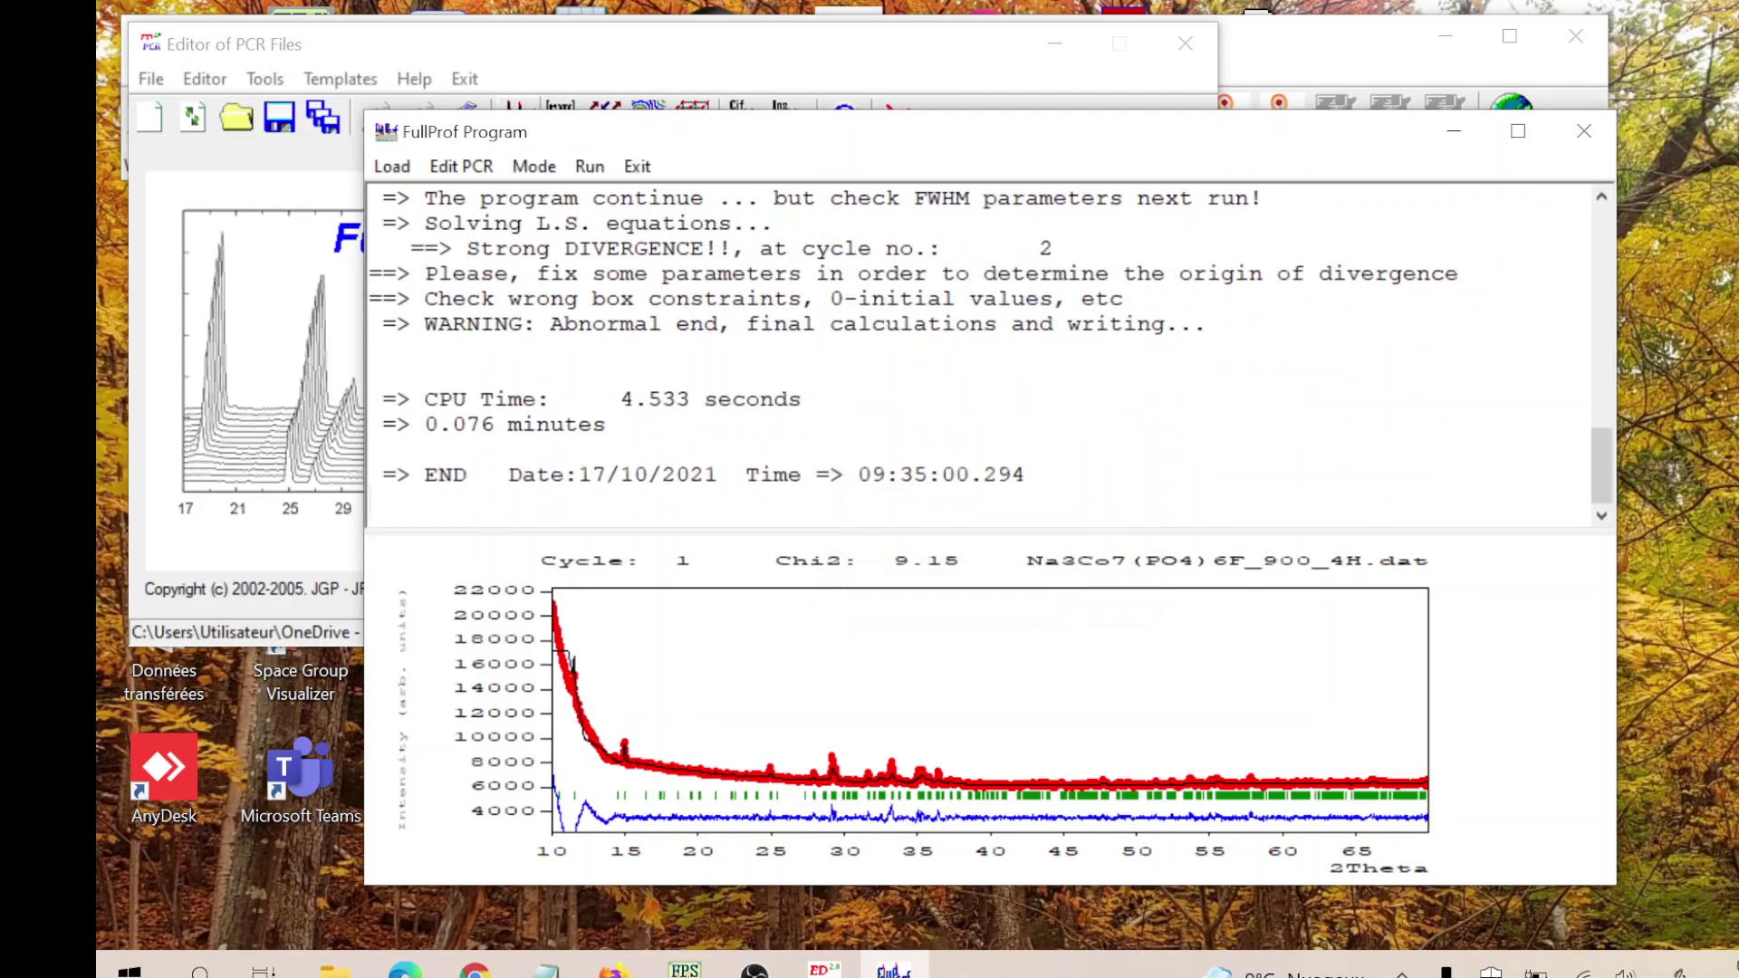
left_click(638, 165)
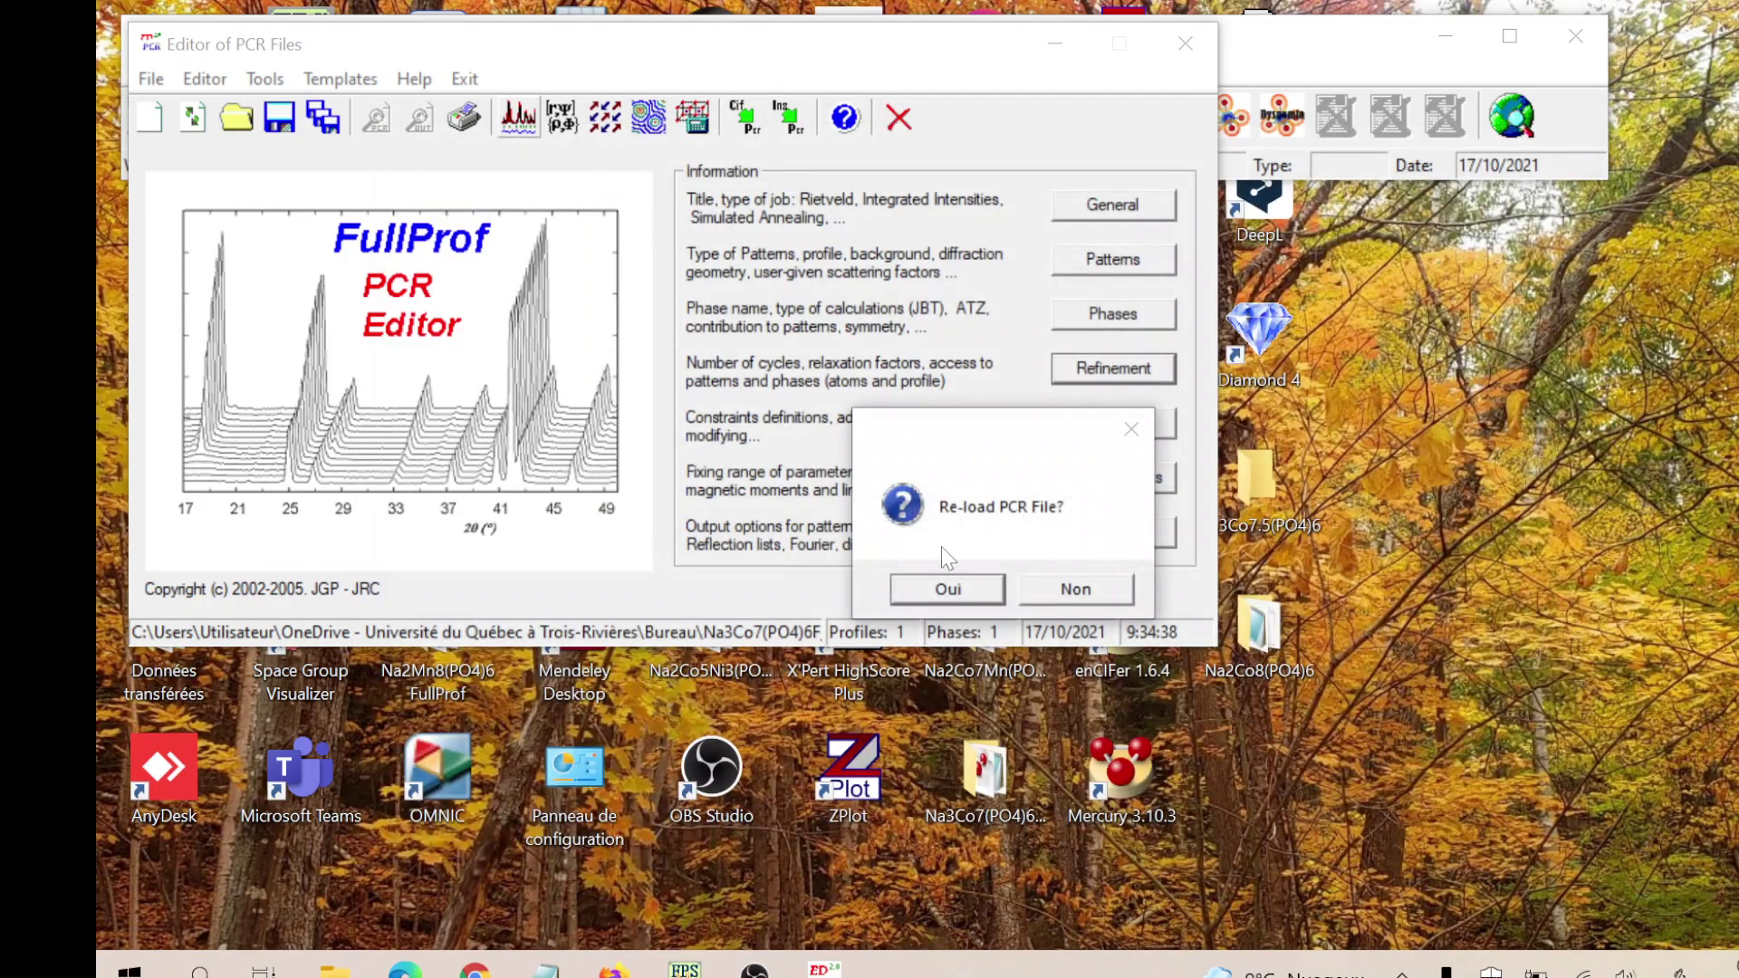
left_click(965, 590)
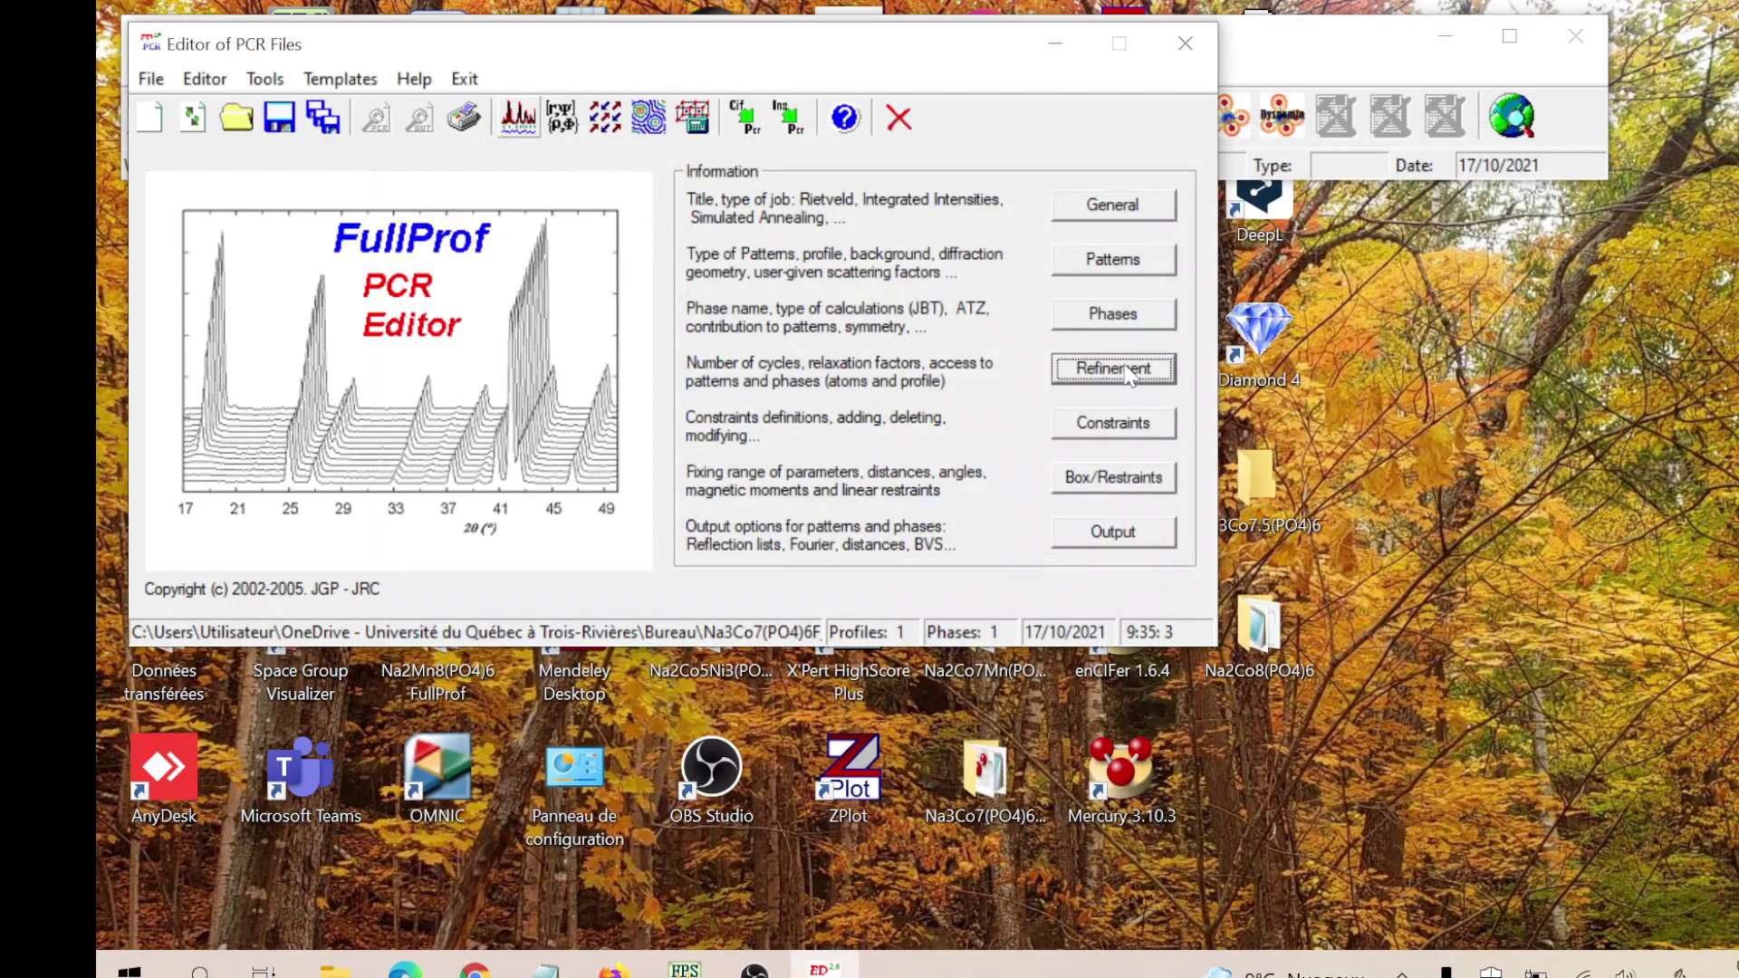
- Keep phase 1's weight percentage coefficient calculated automatically and fix all its profile parameters, including U and V
left_click(1112, 314)
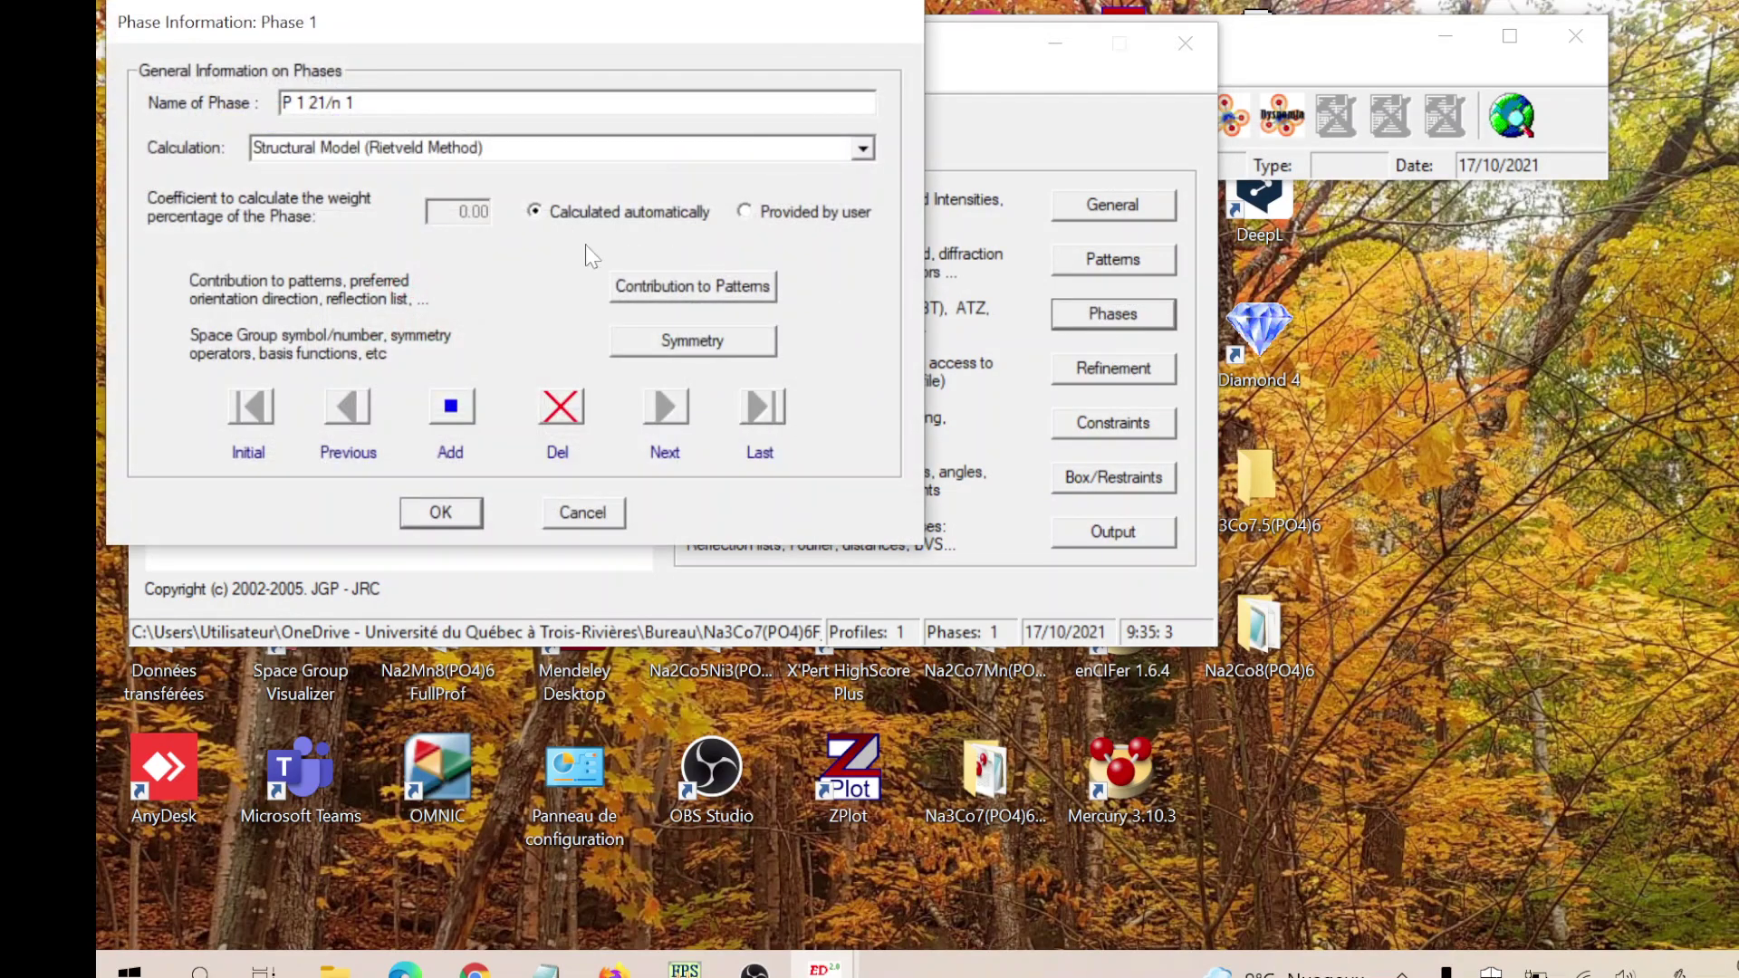
left_click(440, 511)
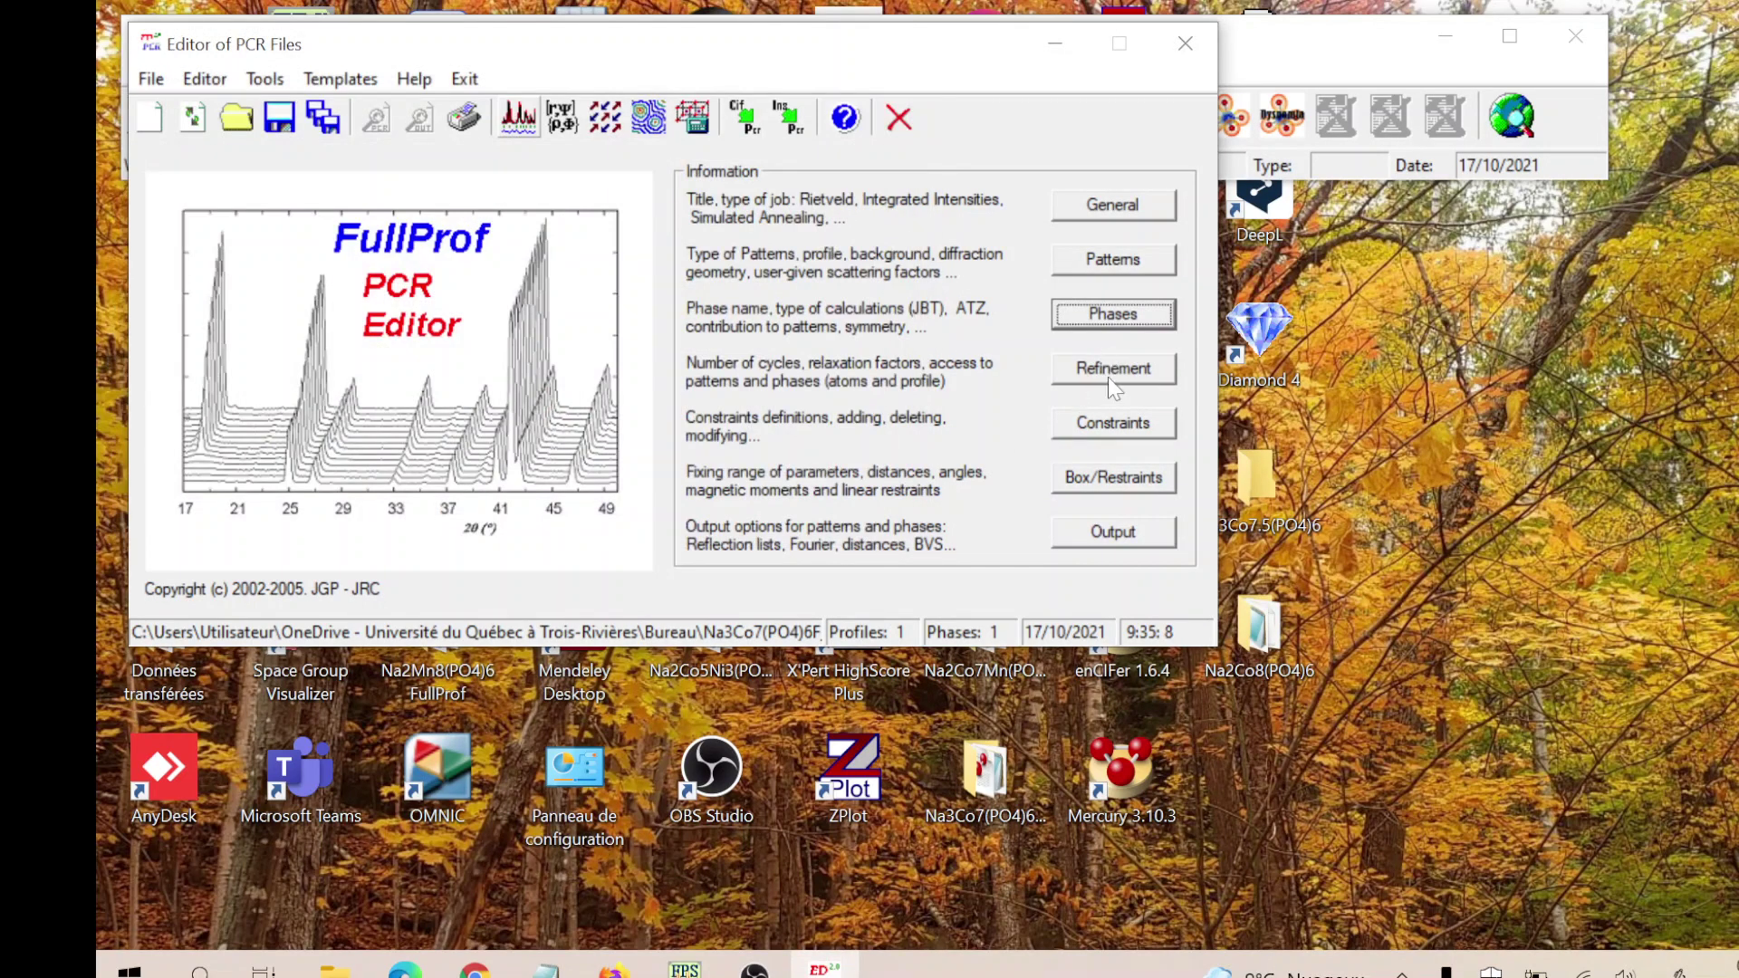
left_click(1106, 371)
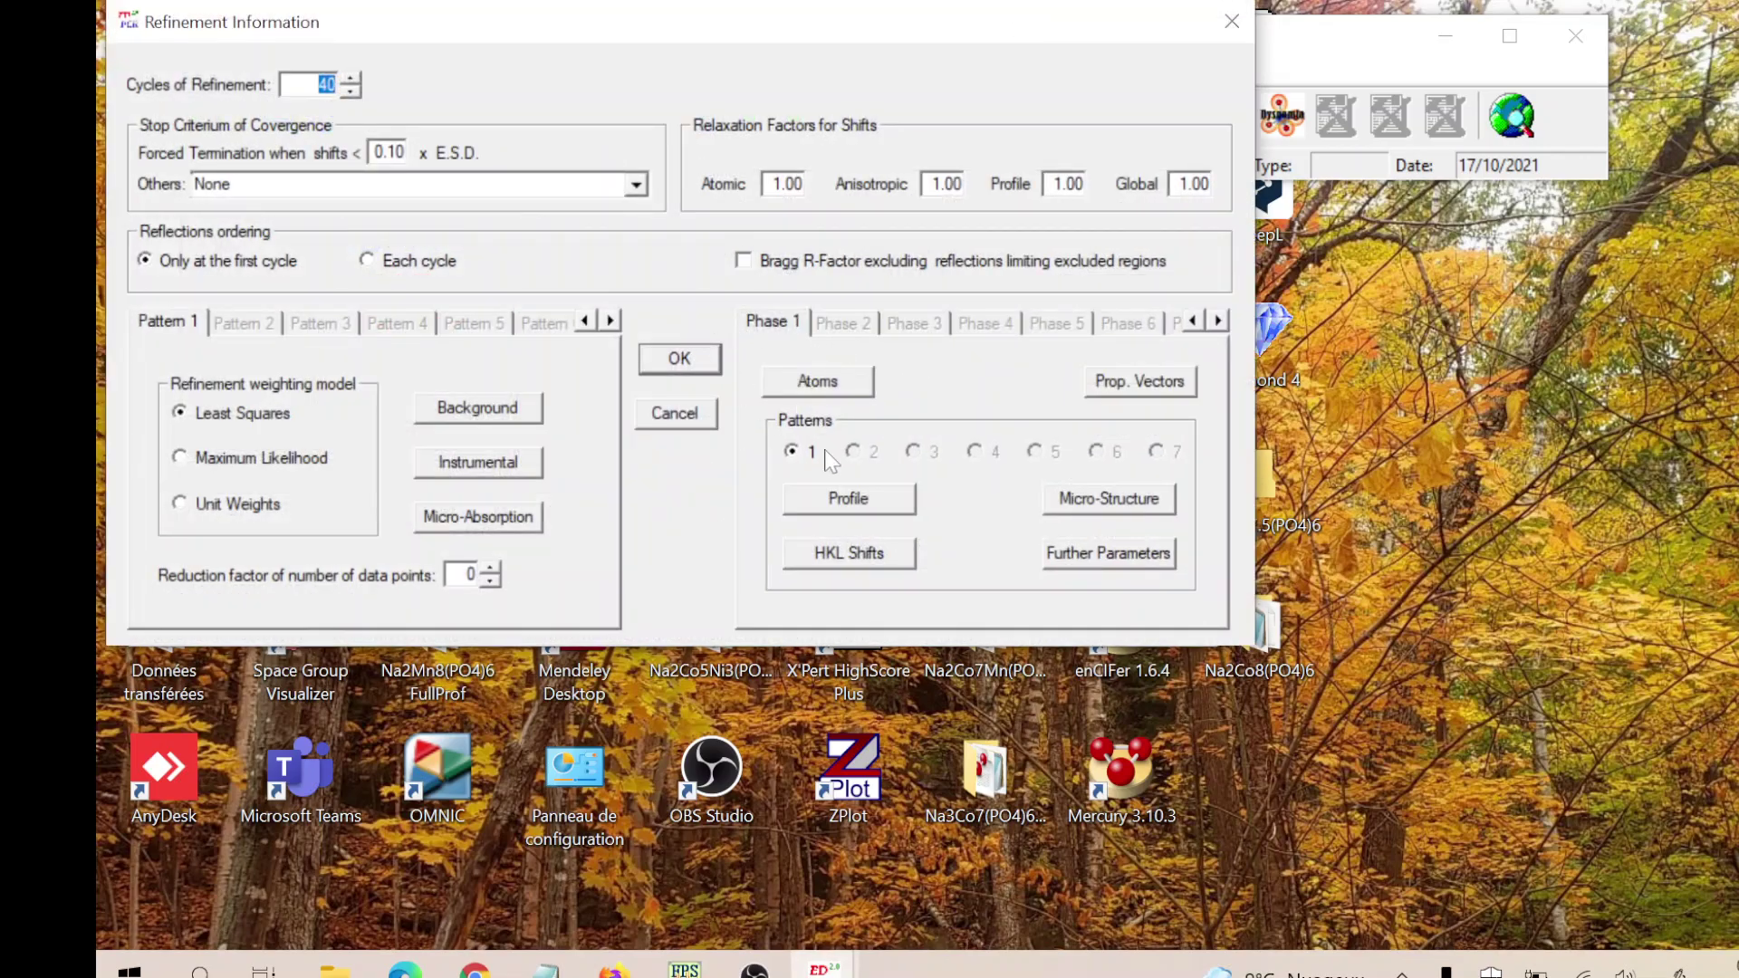
left_click(847, 498)
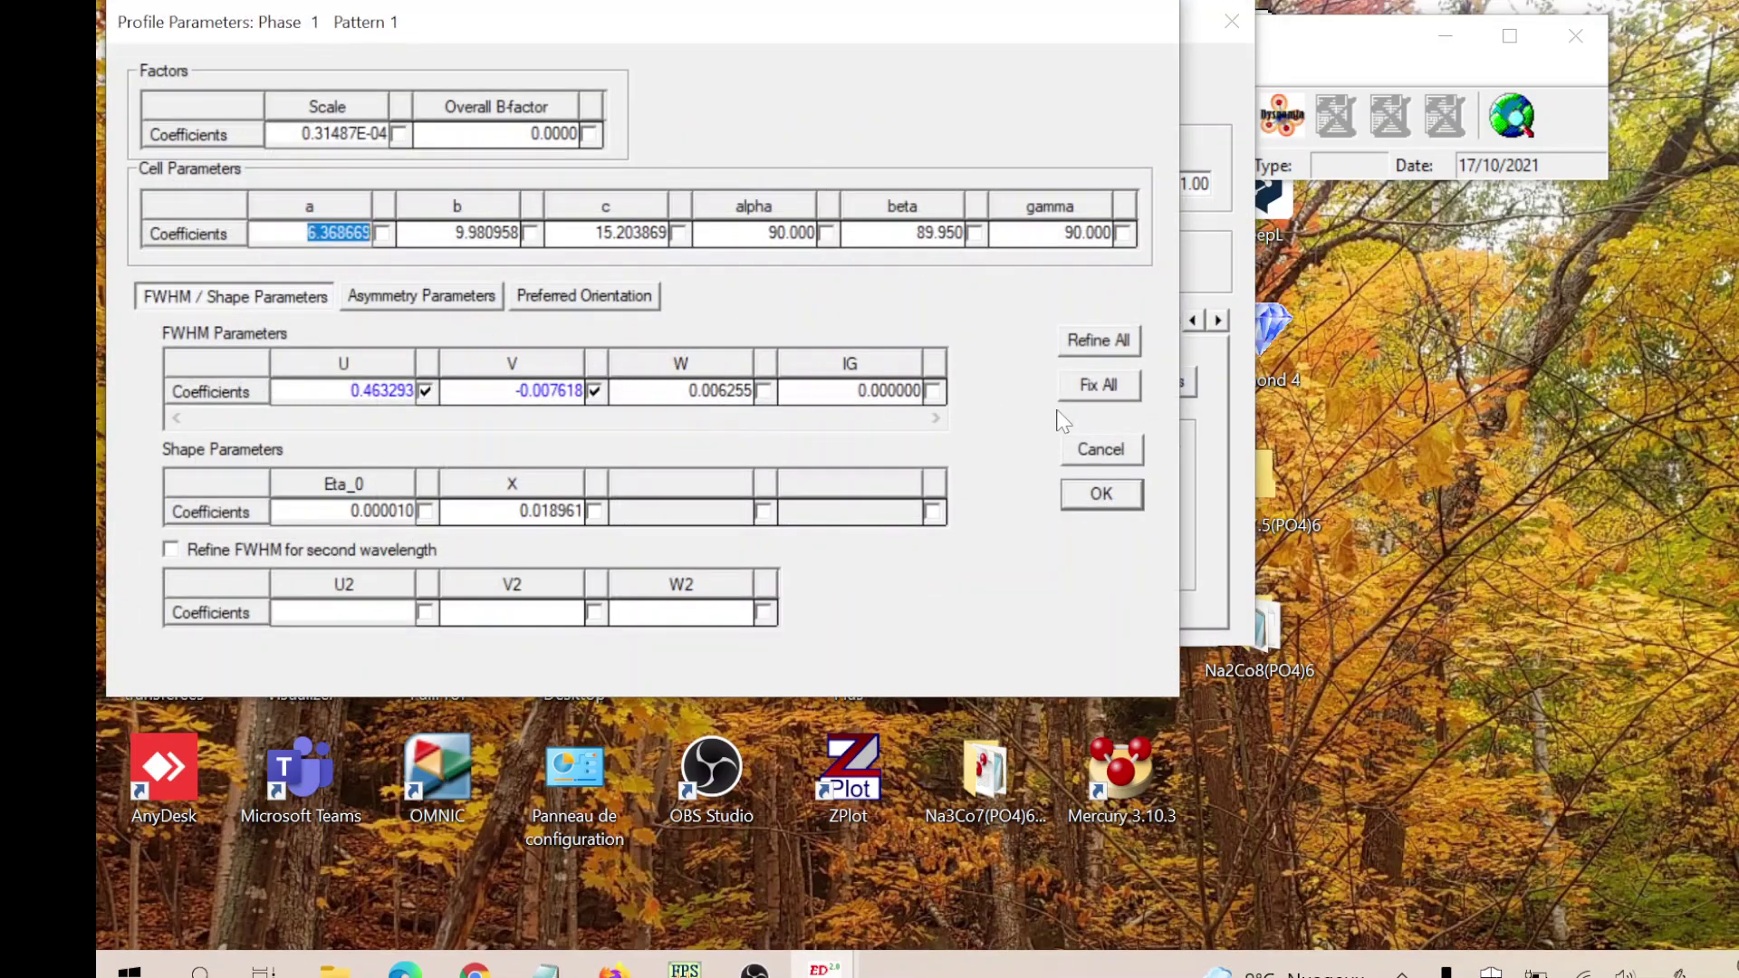
left_click(1102, 394)
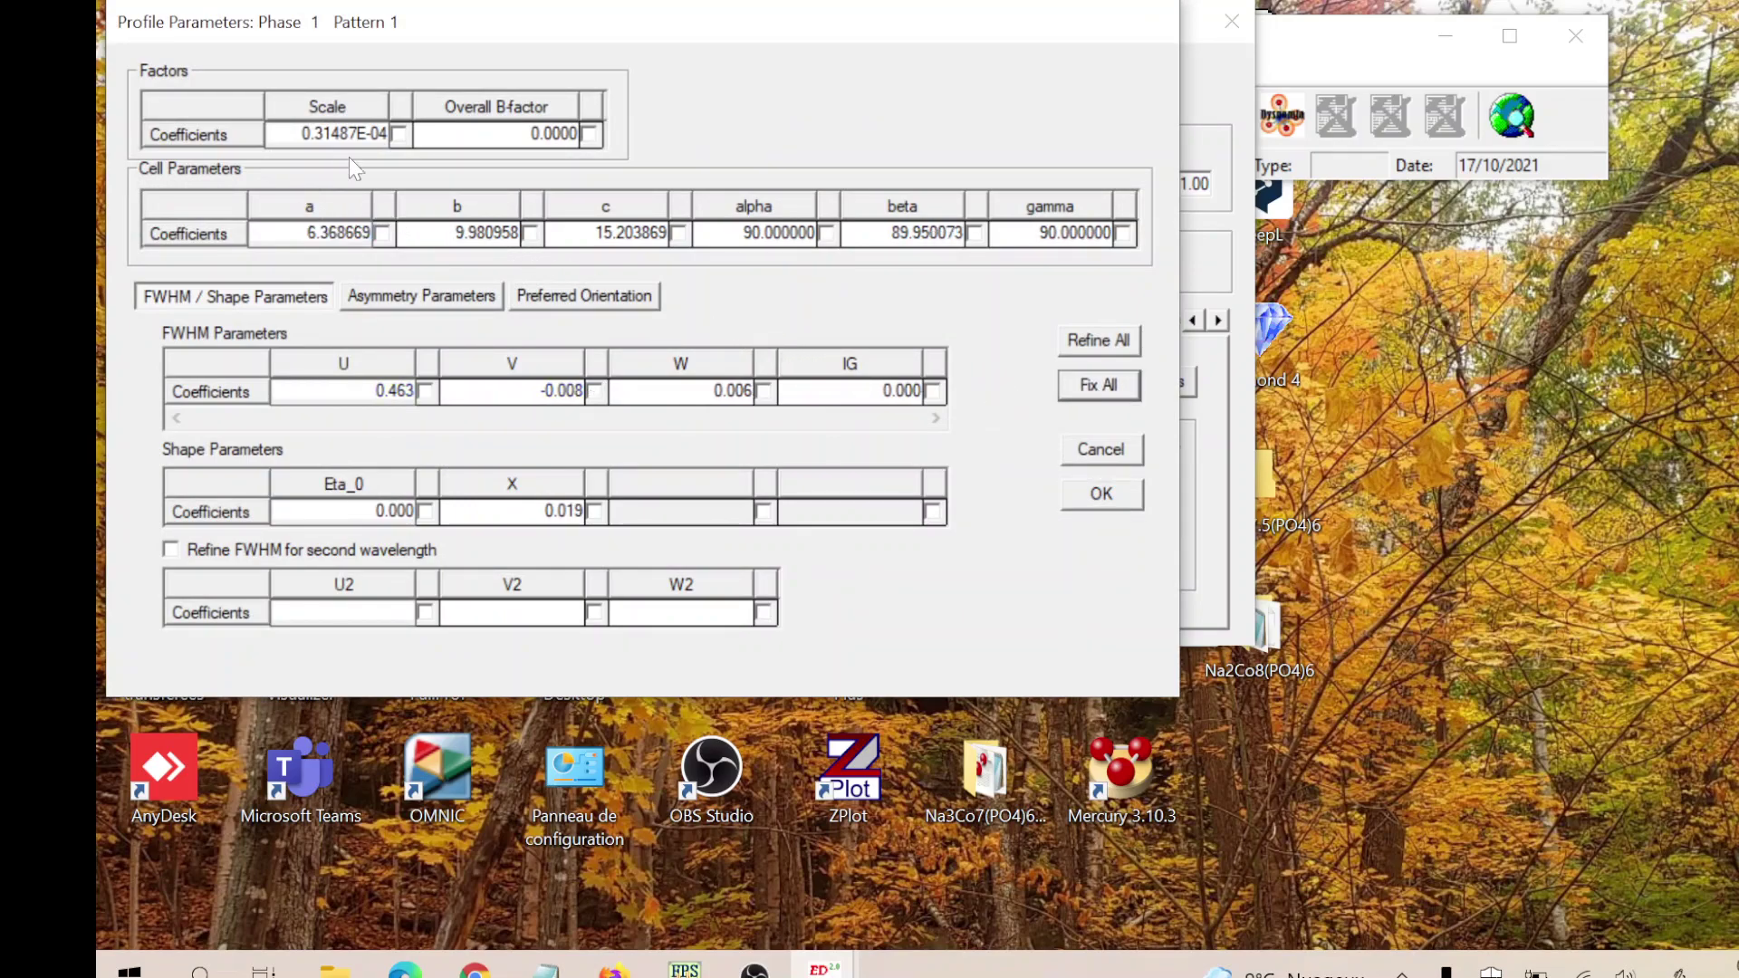
- Mark phase 1's scale factor and the cell parameters a, b, c, alpha, beta and gamma for refinement
left_click(398, 135)
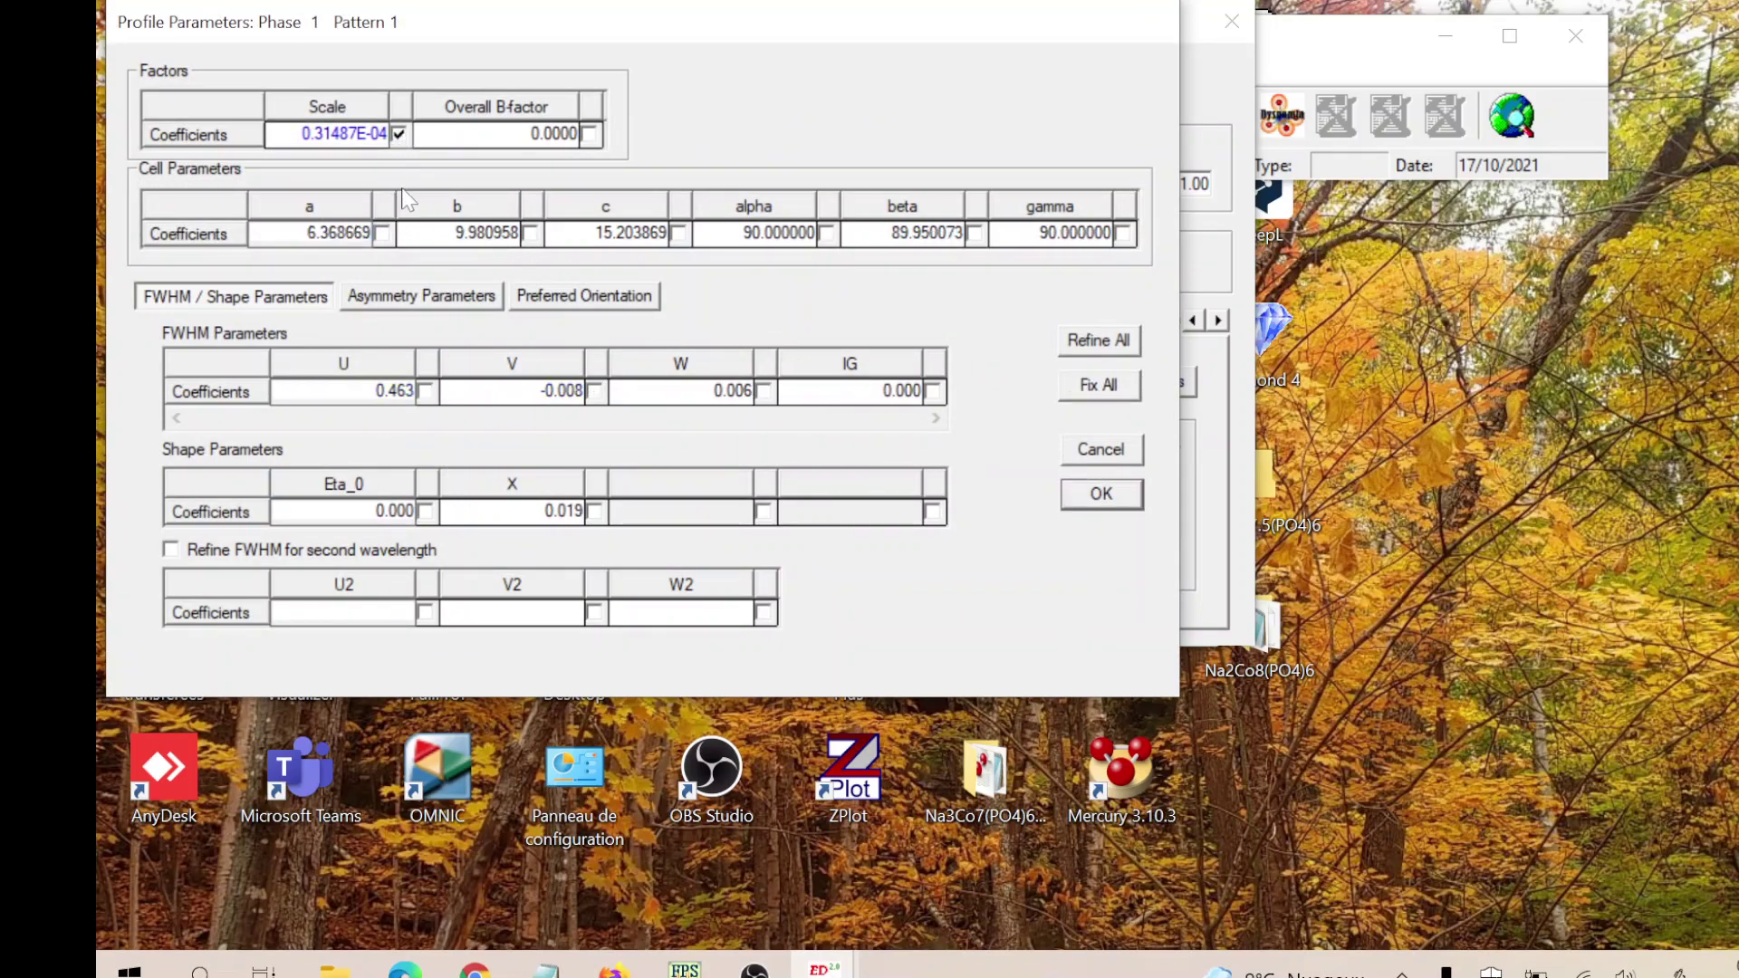
left_click(382, 233)
left_click(530, 233)
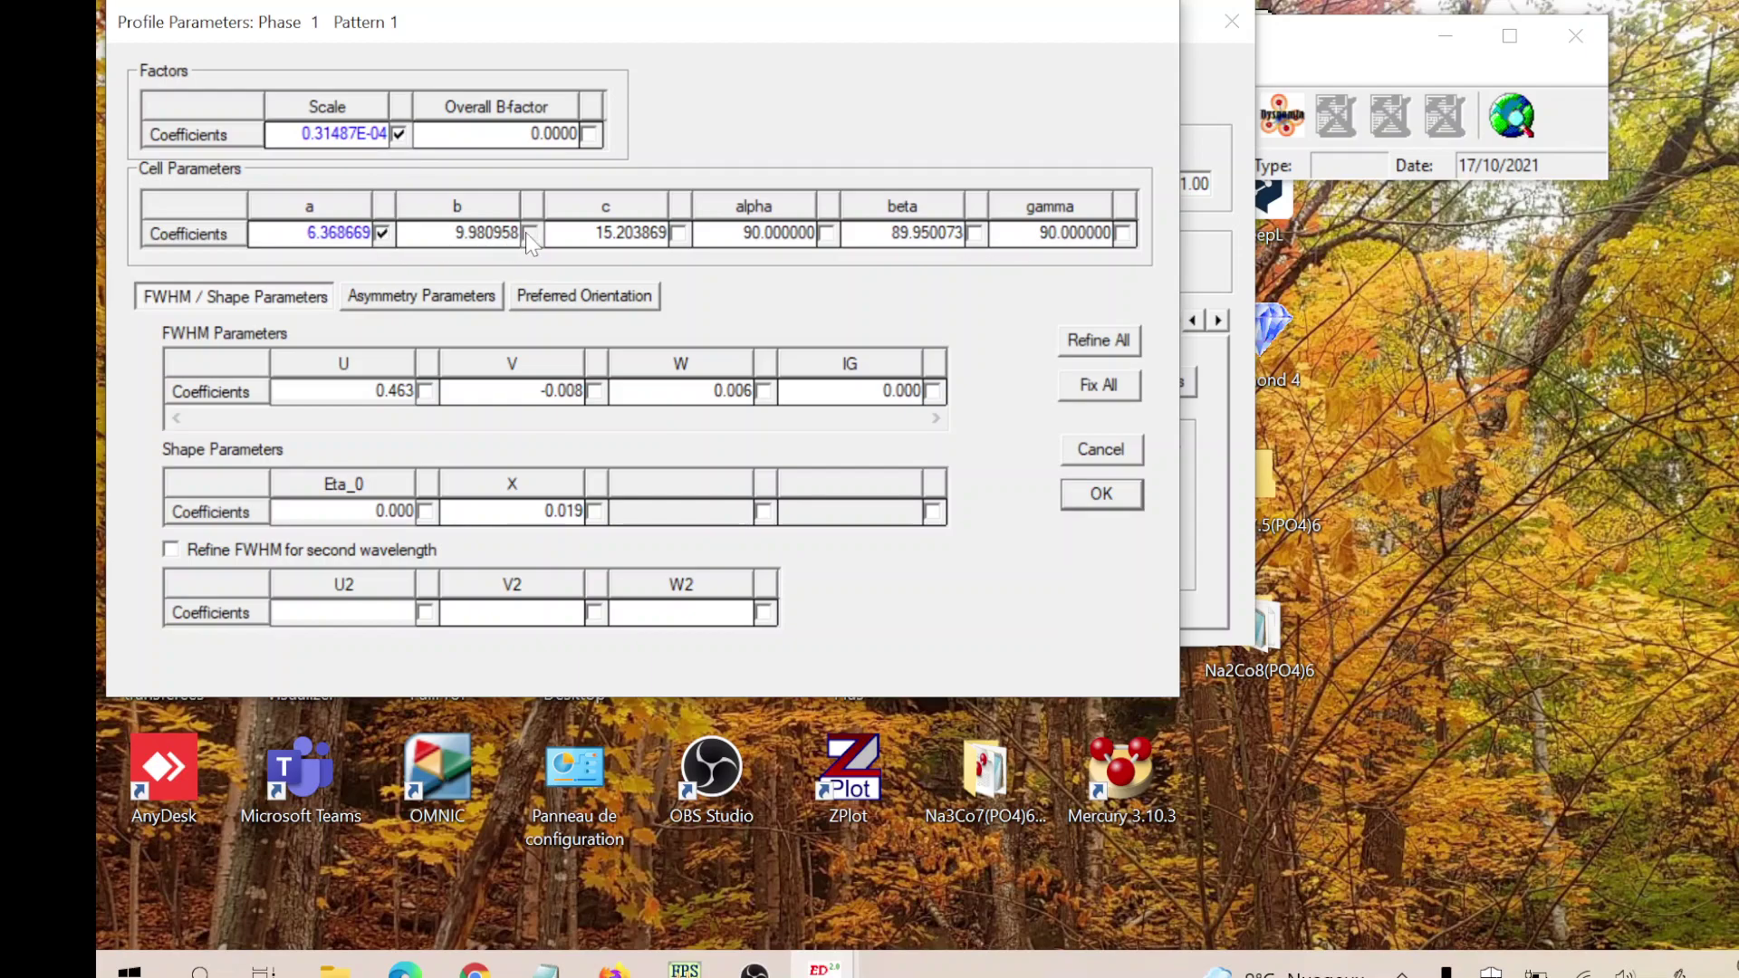
left_click(679, 233)
left_click(826, 233)
left_click(974, 235)
left_click(1123, 234)
left_click(1098, 493)
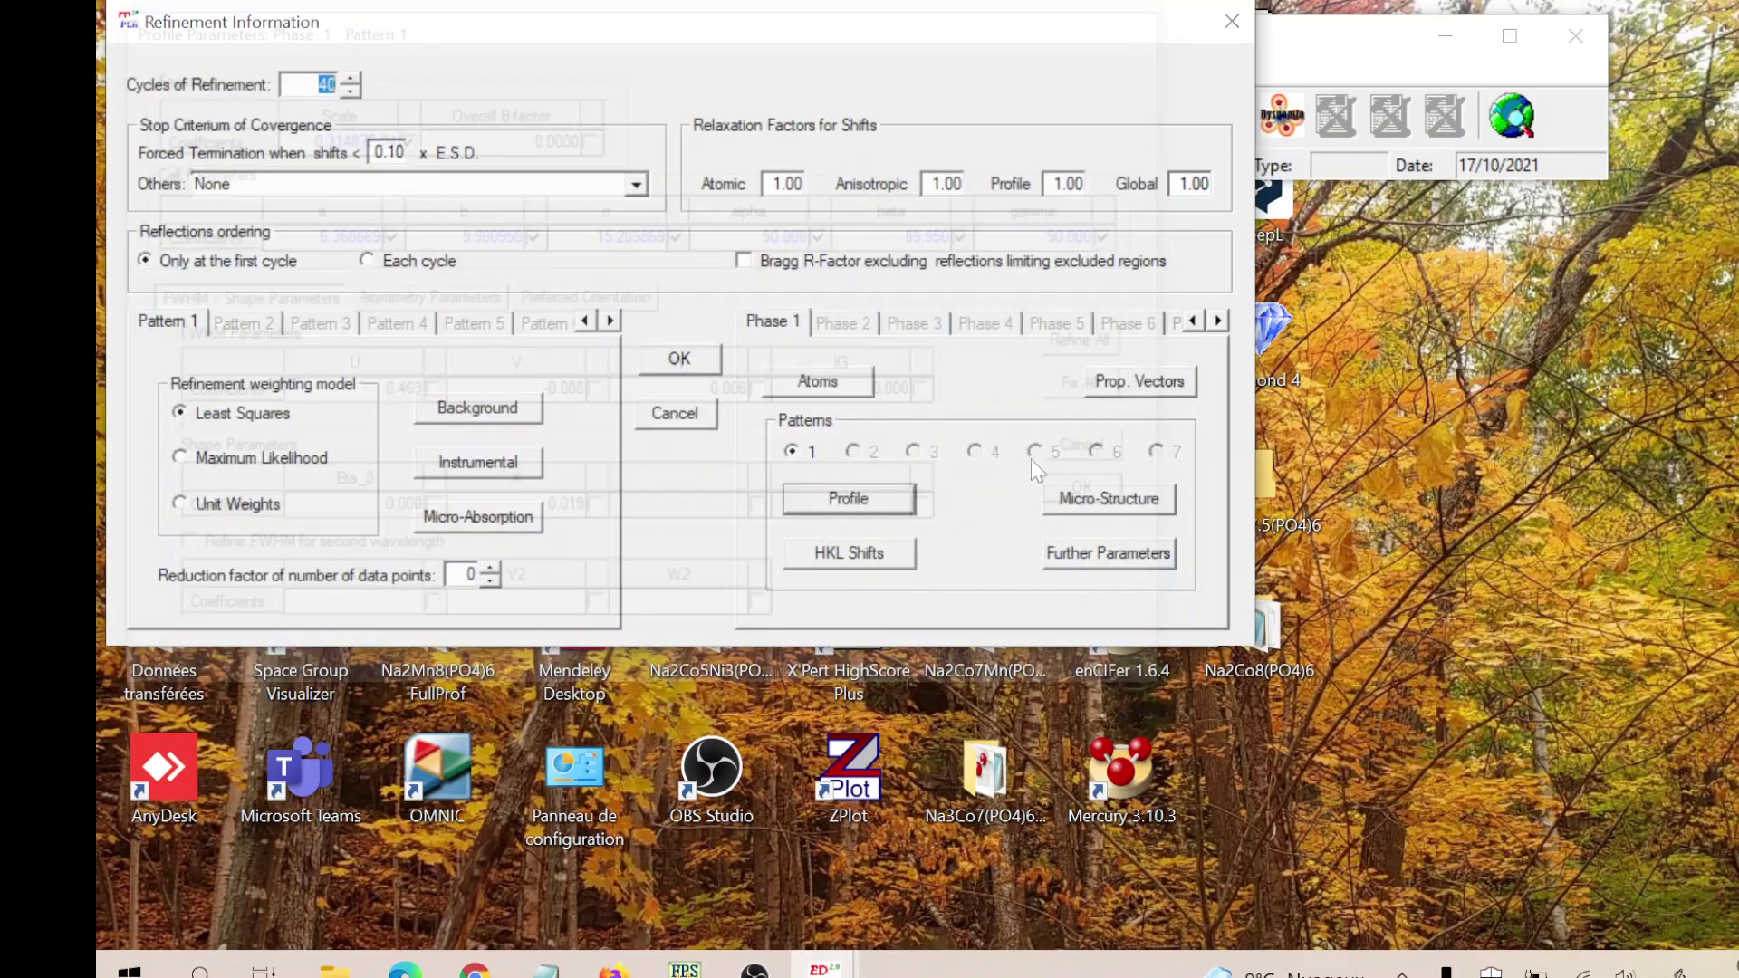
left_click(679, 357)
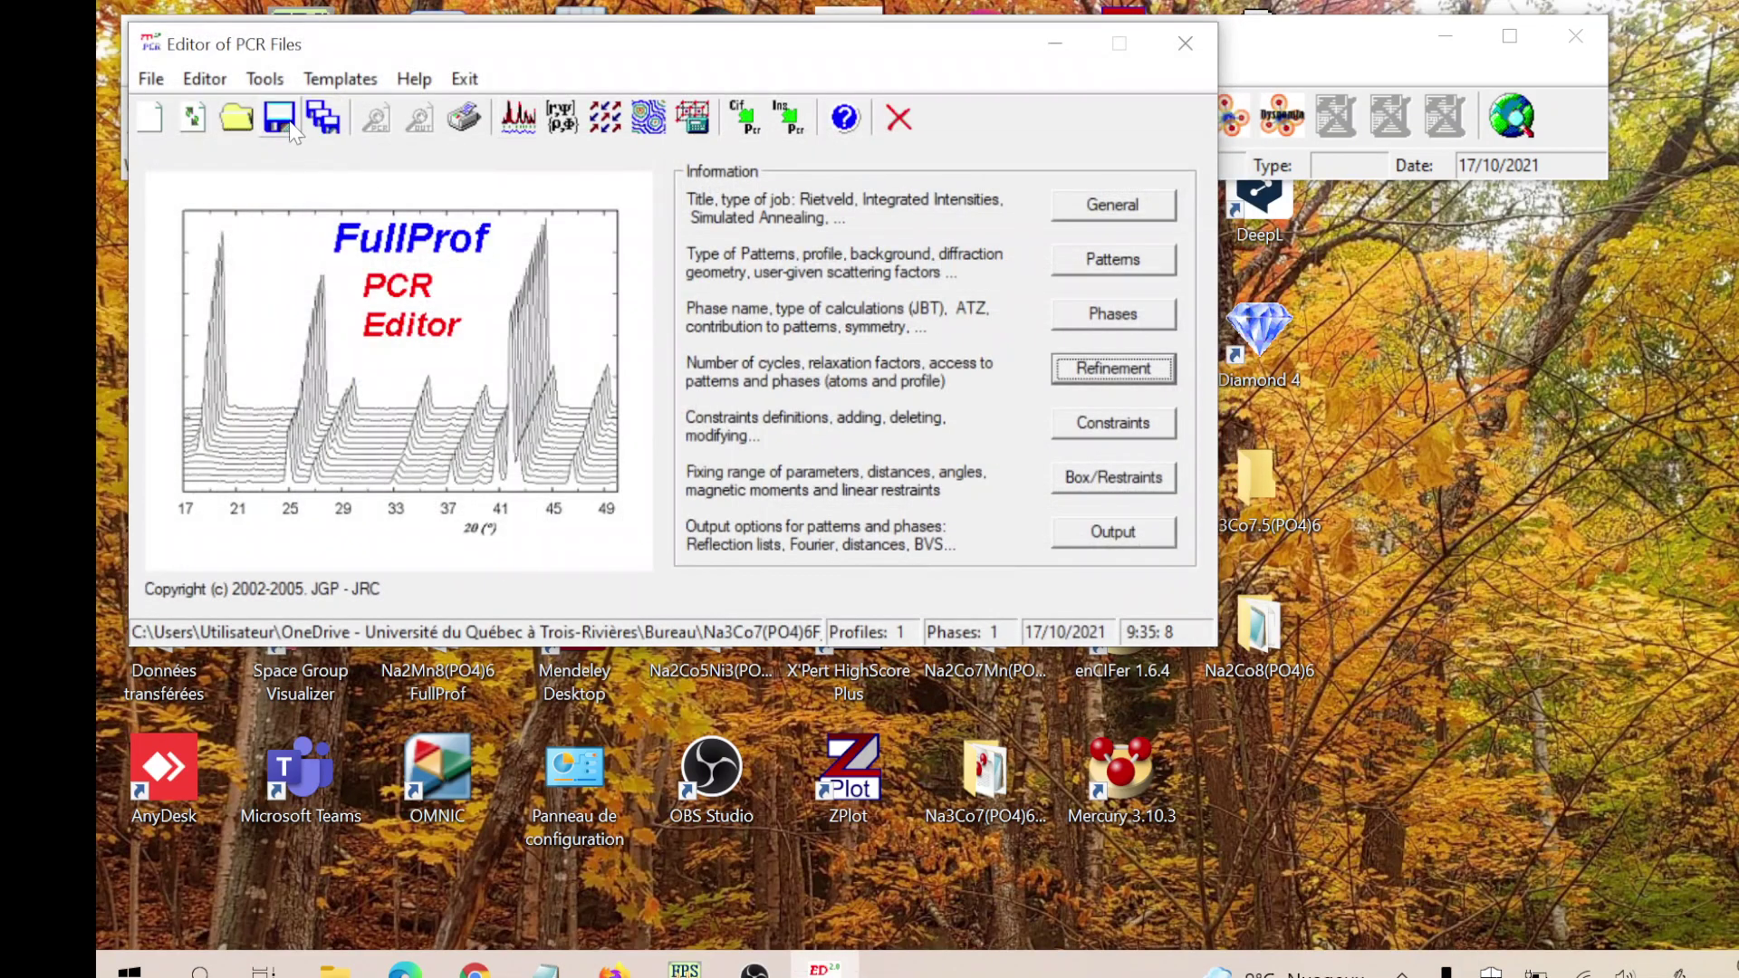
- Run the FullProf refinement with scale and cell parameters freed, and reload the PCR file
left_click(518, 116)
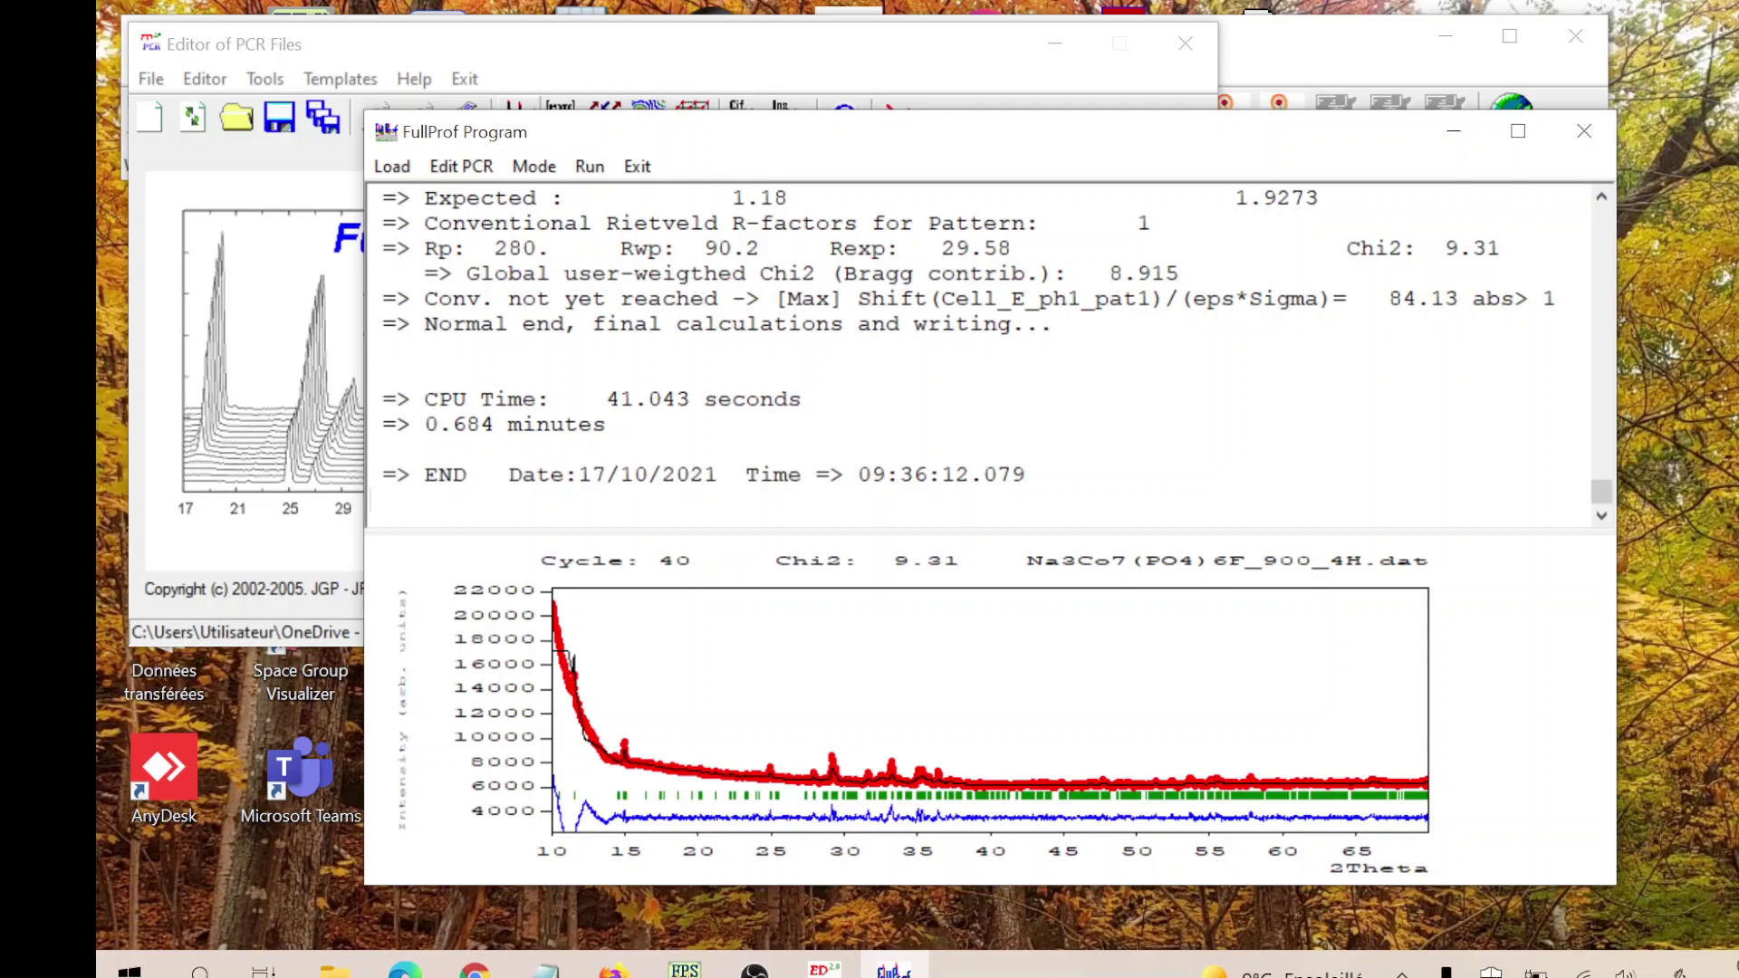
left_click(637, 165)
left_click(947, 589)
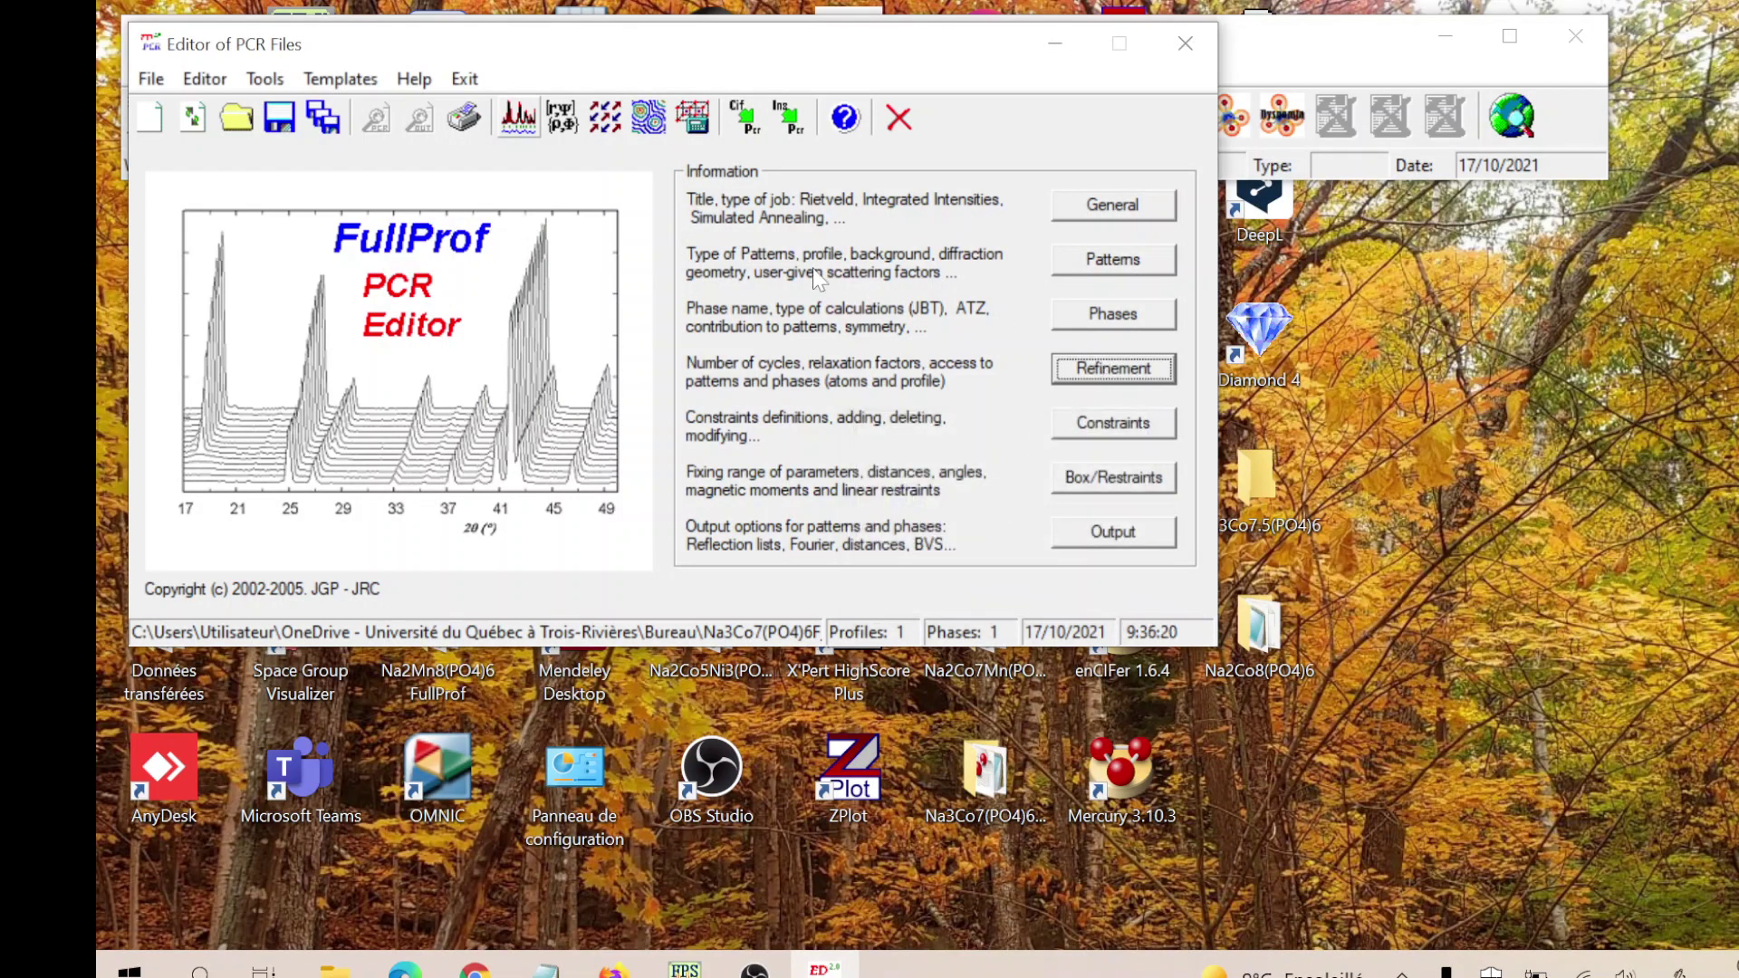
- Set phase 1's weight percentage coefficient to be calculated automatically
left_click(1143, 314)
left_click(537, 212)
left_click(443, 514)
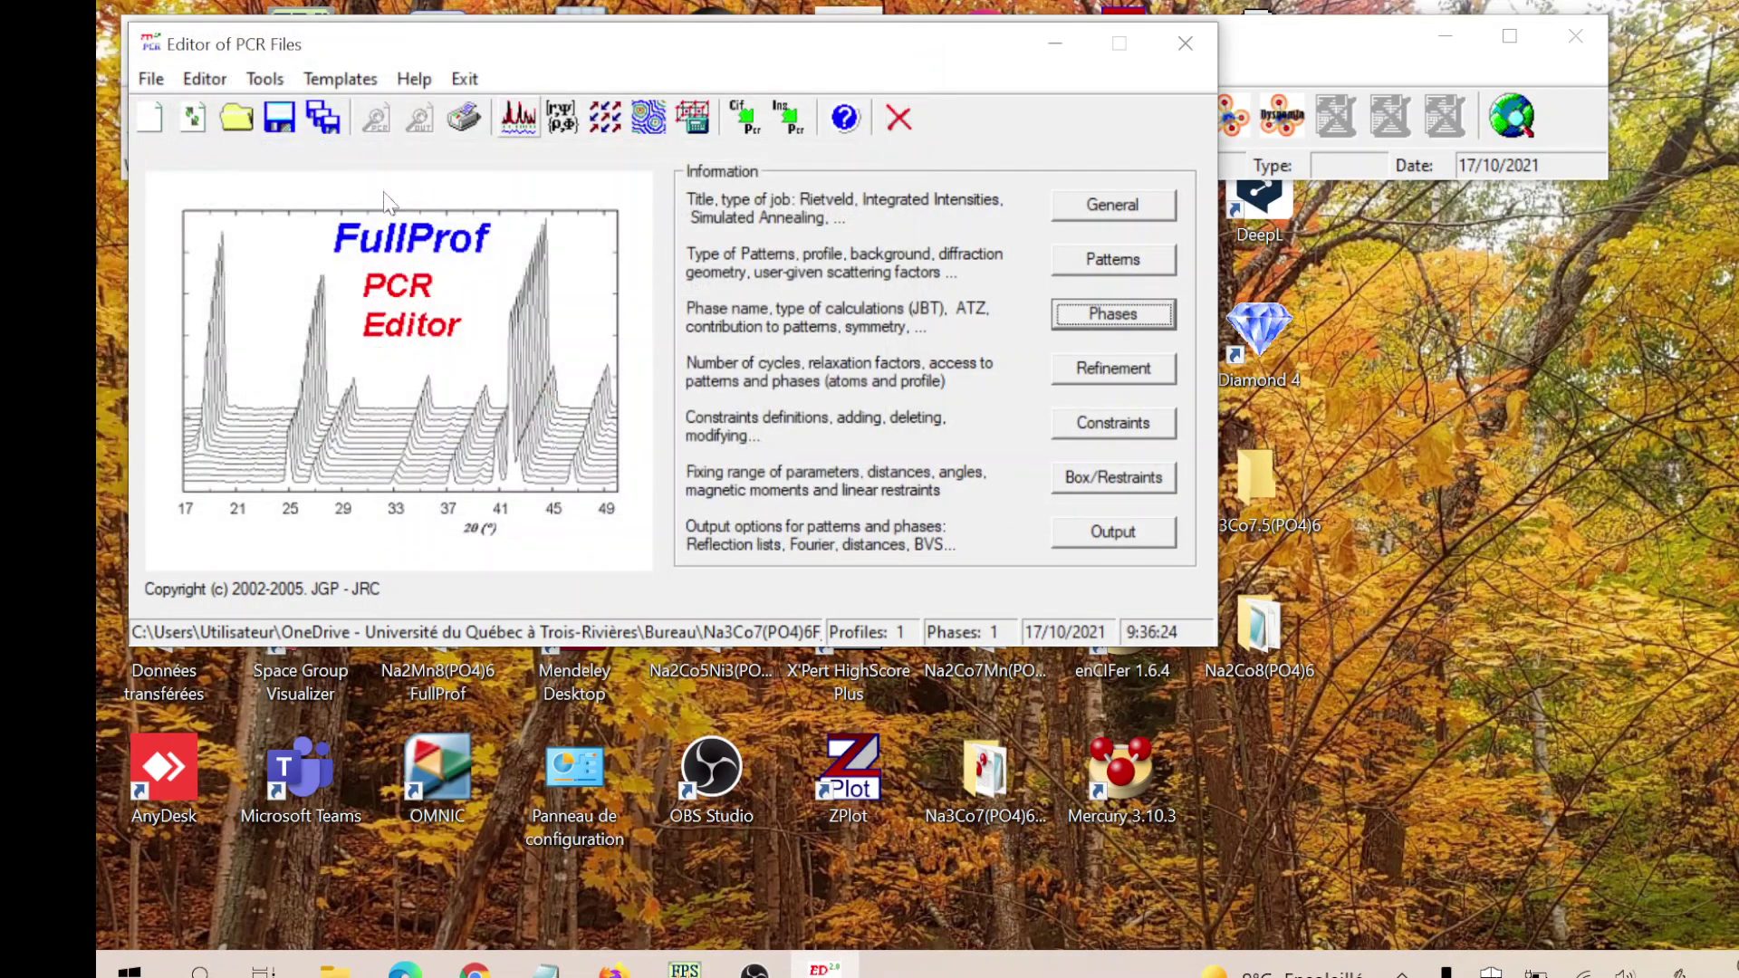
- Fix all of phase 1's profile parameters and run the FullProf refinement again
left_click(1085, 371)
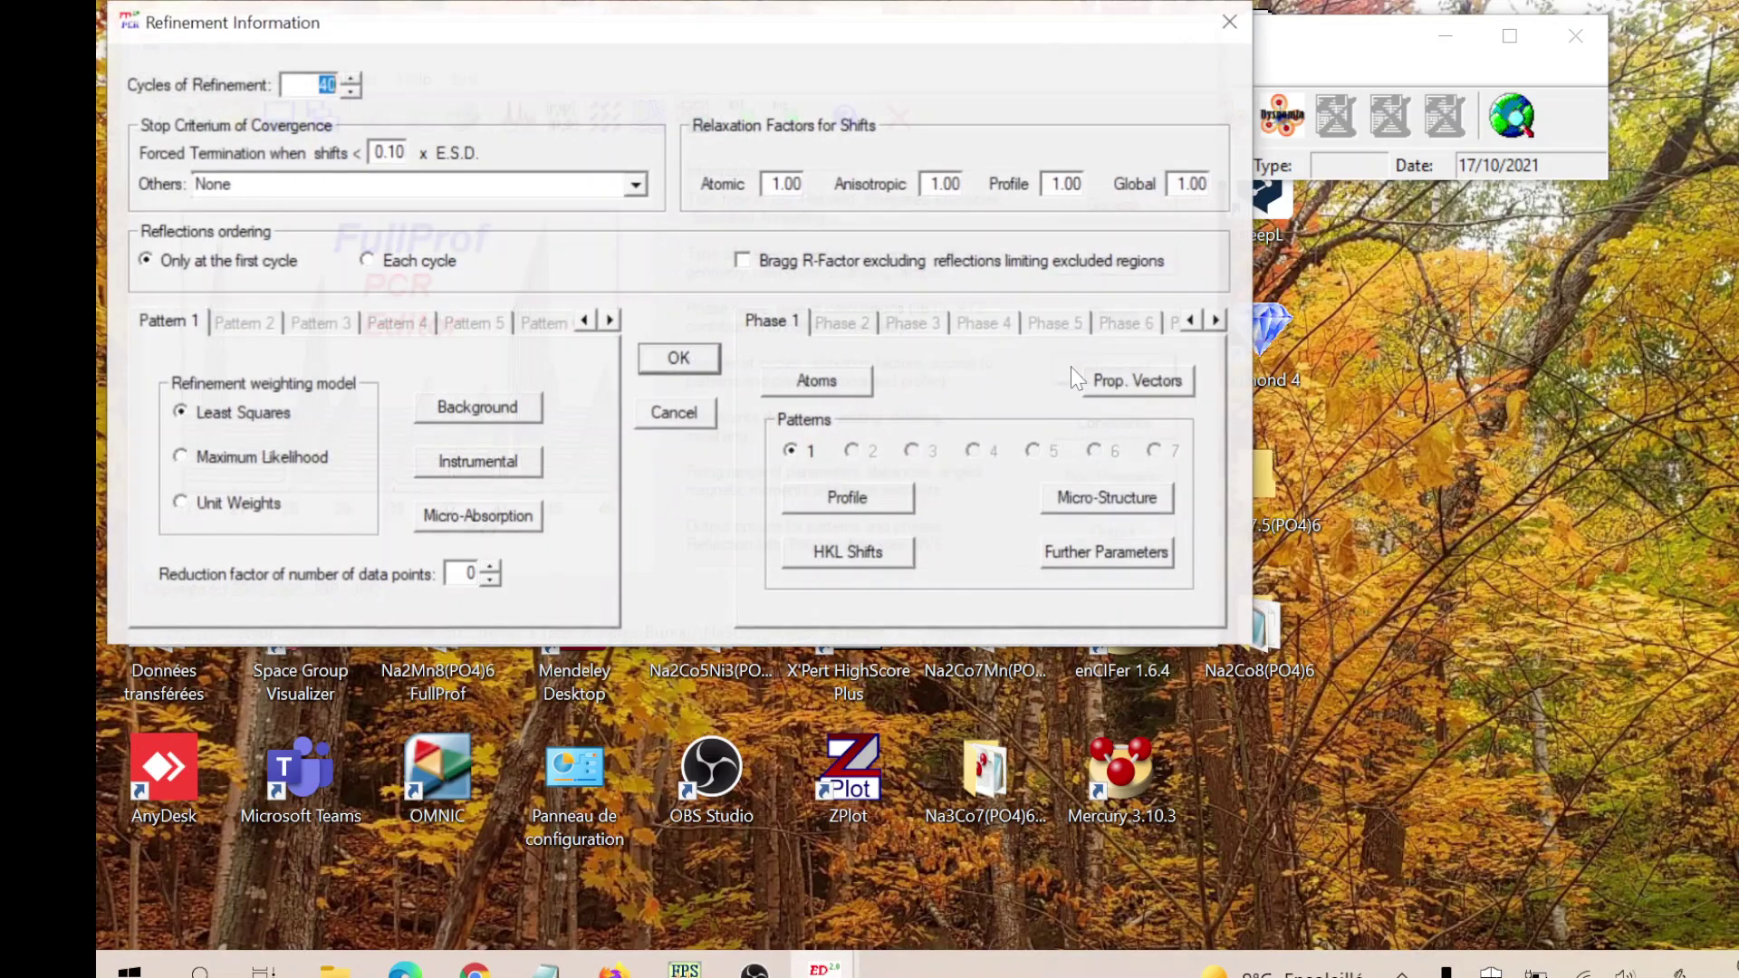
left_click(846, 500)
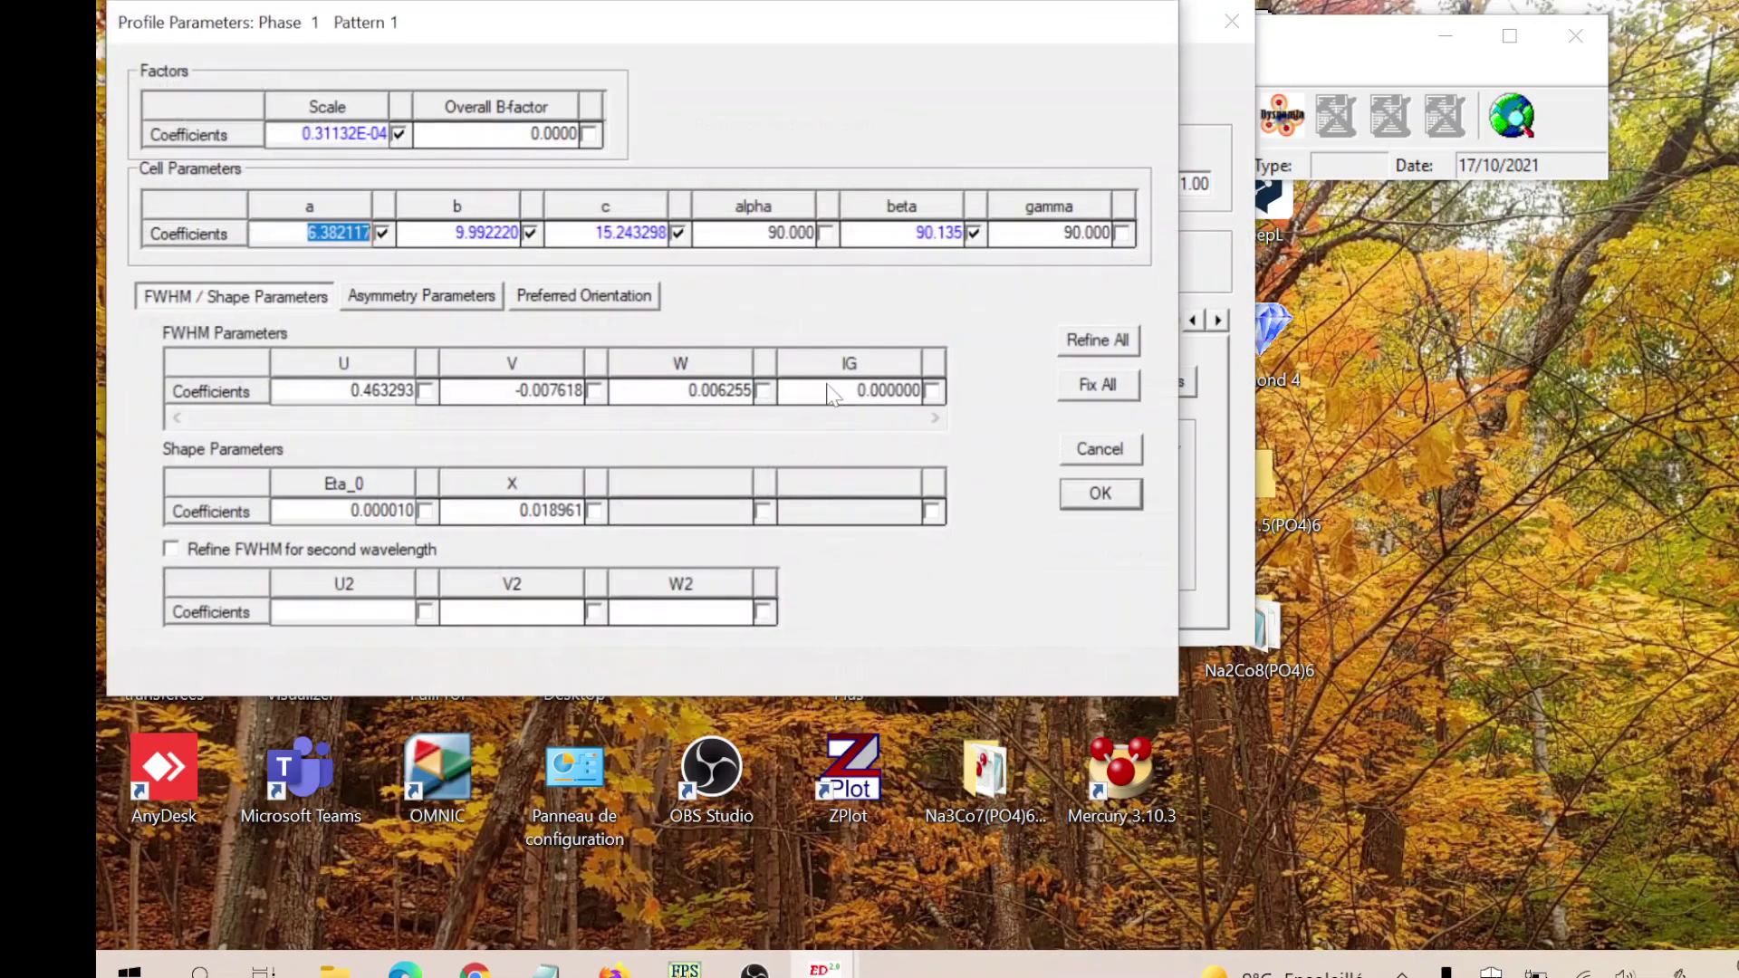
left_click(1111, 386)
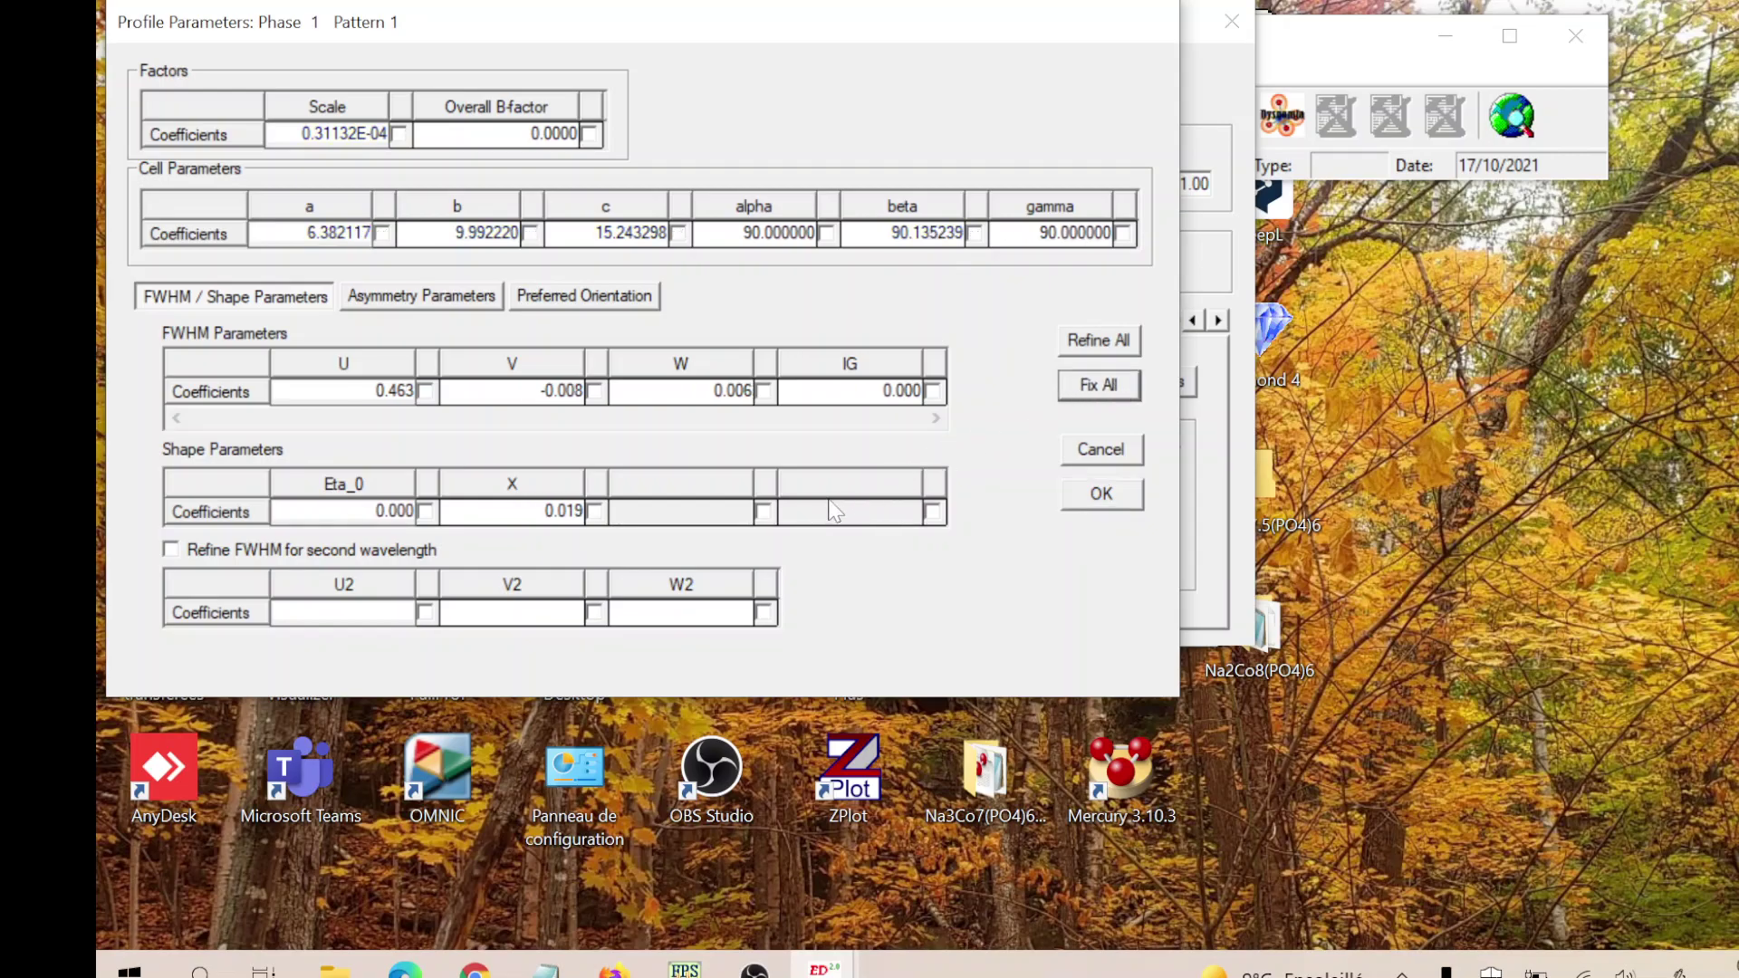
left_click(1078, 492)
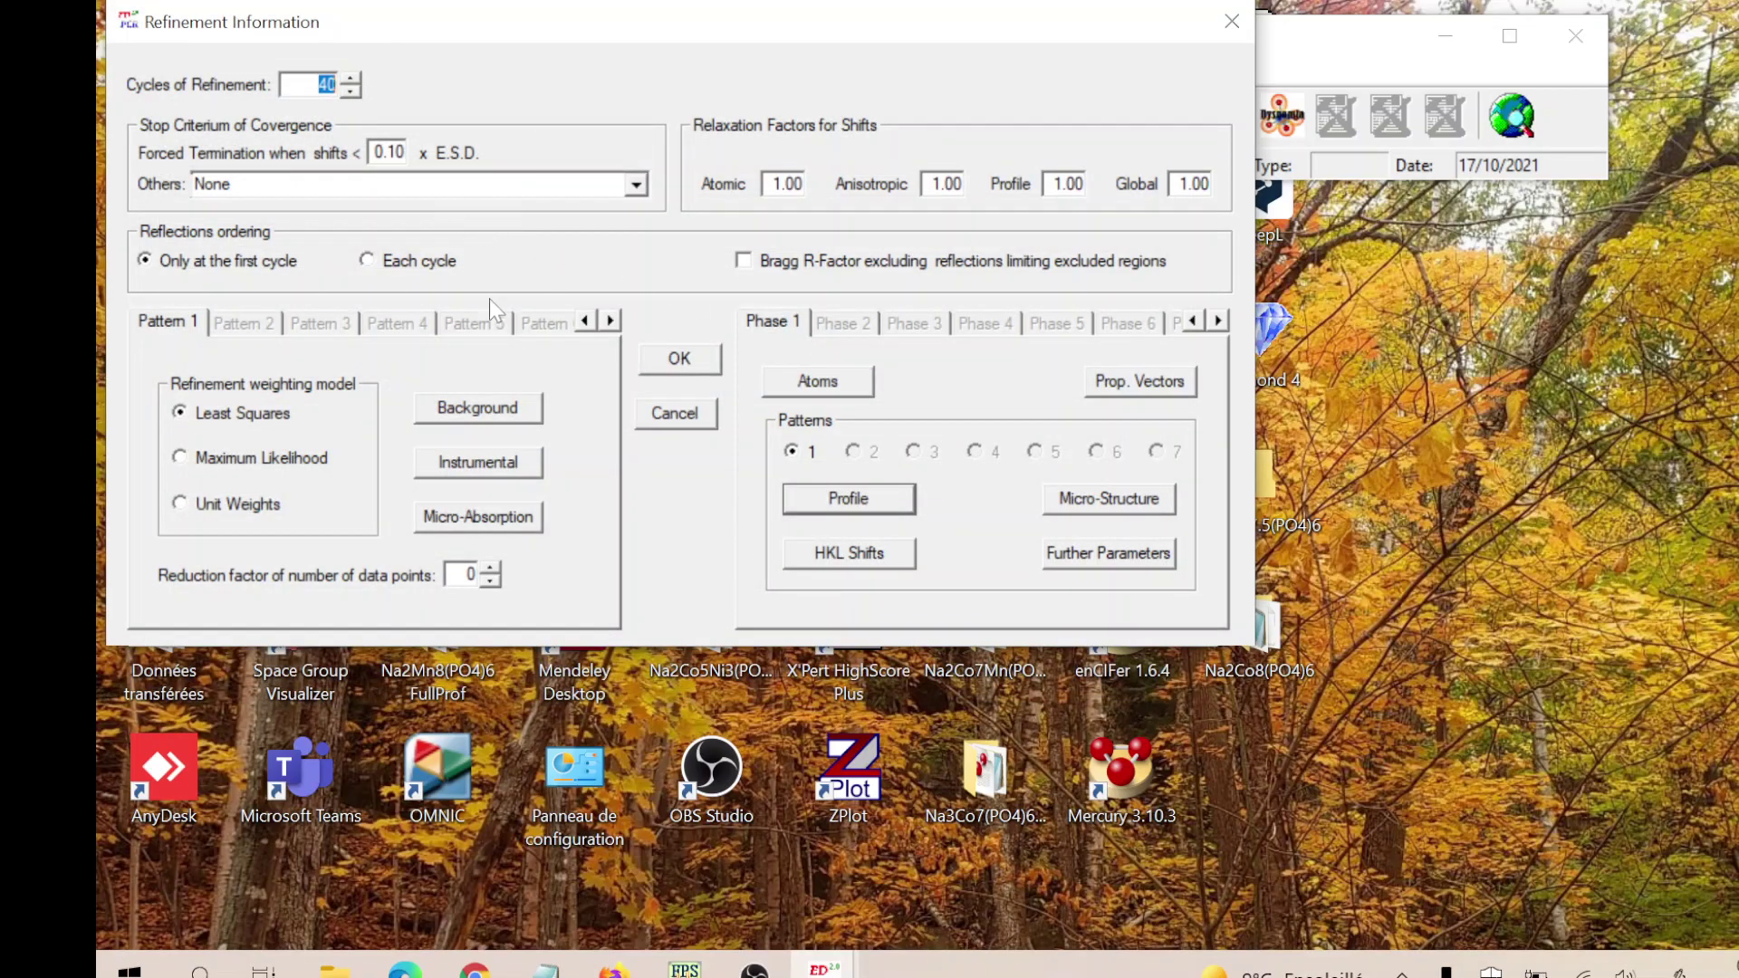
left_click(652, 362)
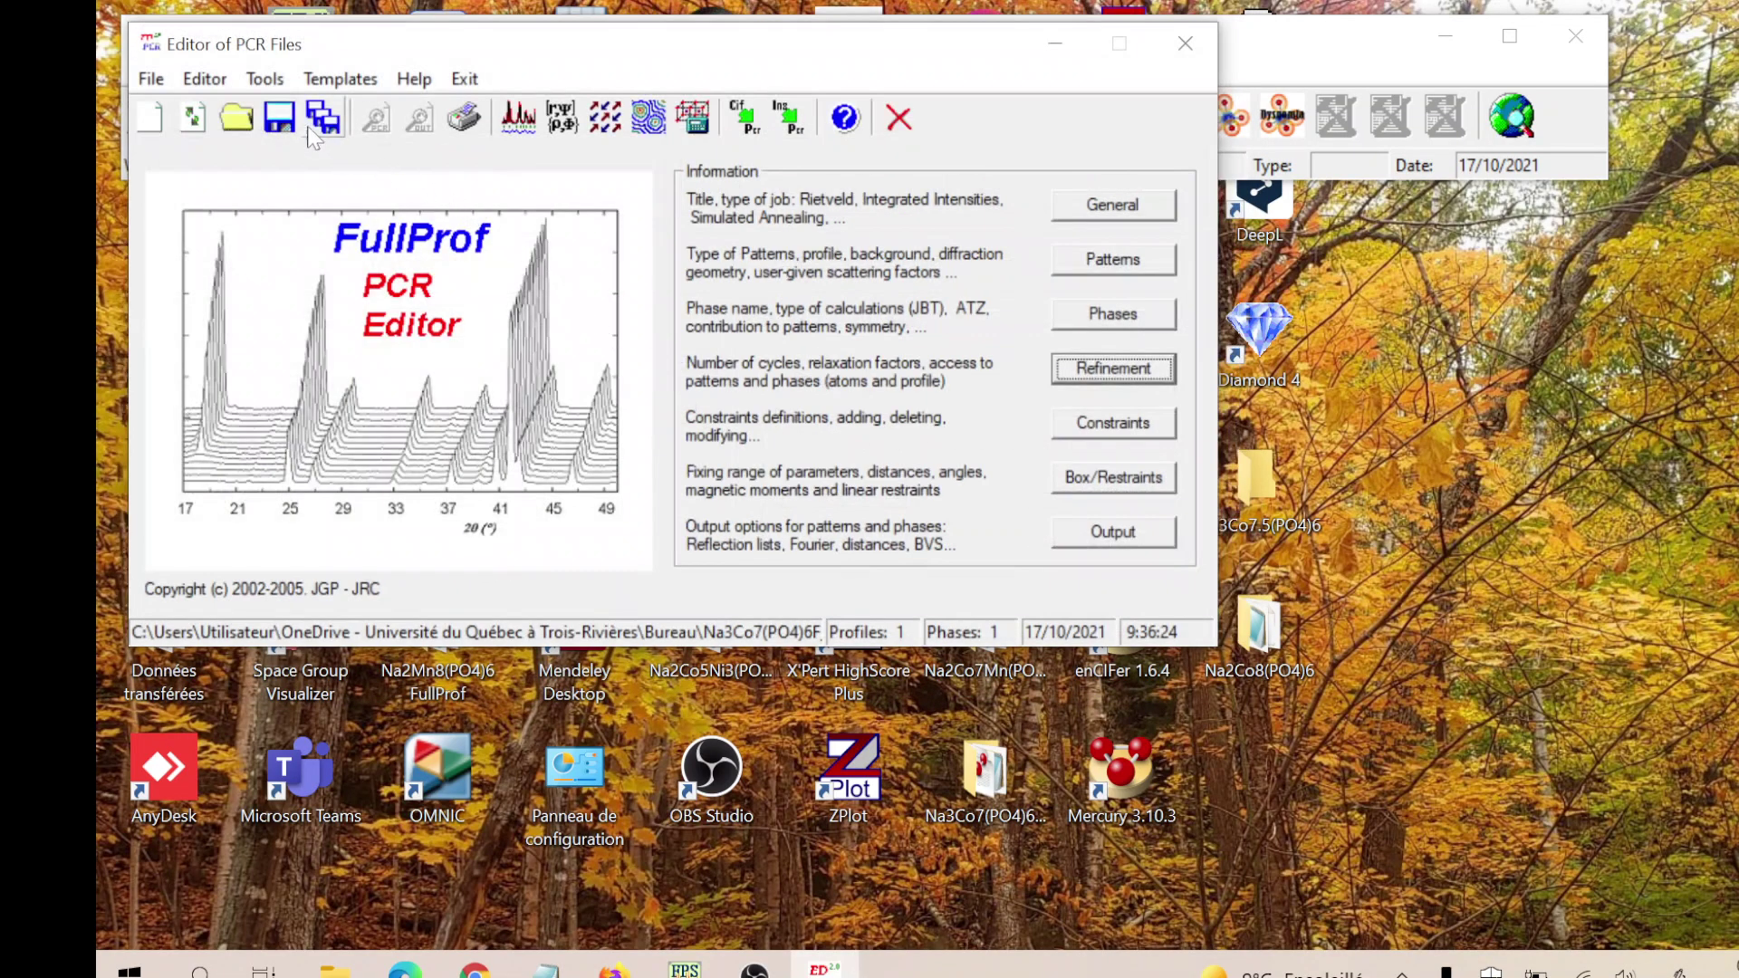
left_click(520, 125)
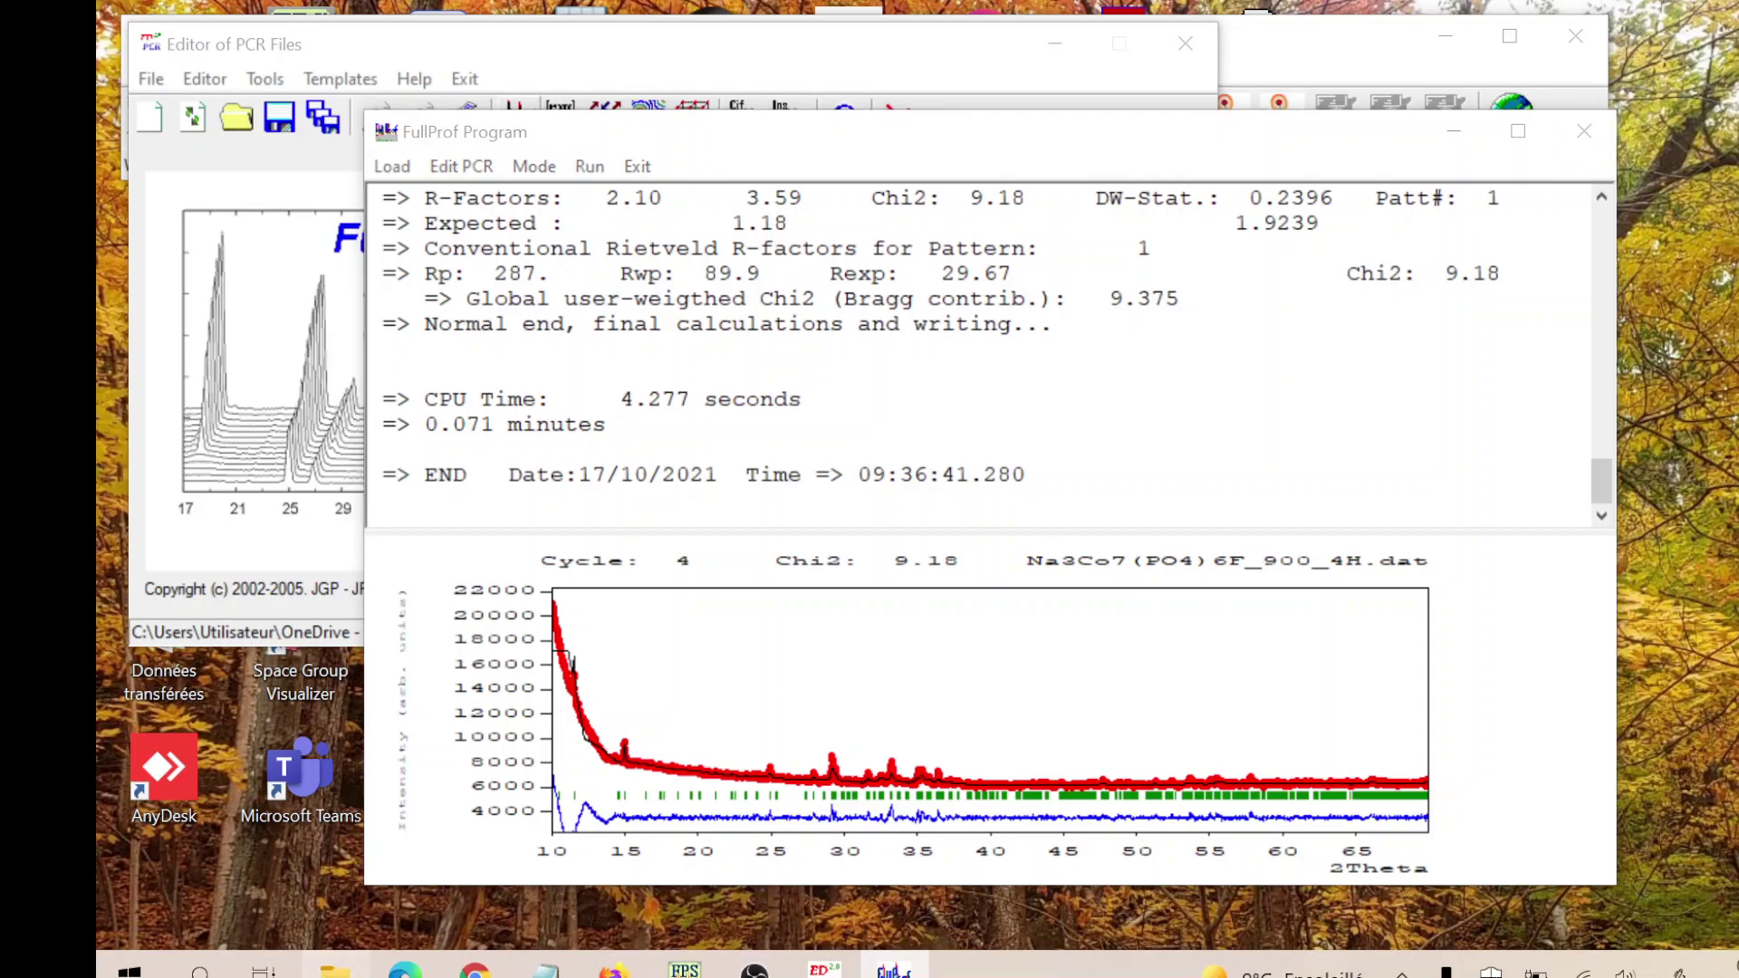
- Switch to File Explorer, show the desktop folder Na3Co7(PO4)6F_900_4H\TEST with large icons, and open the file Na3Co7(PO4)6F_900_4H.sum
left_click(335, 967)
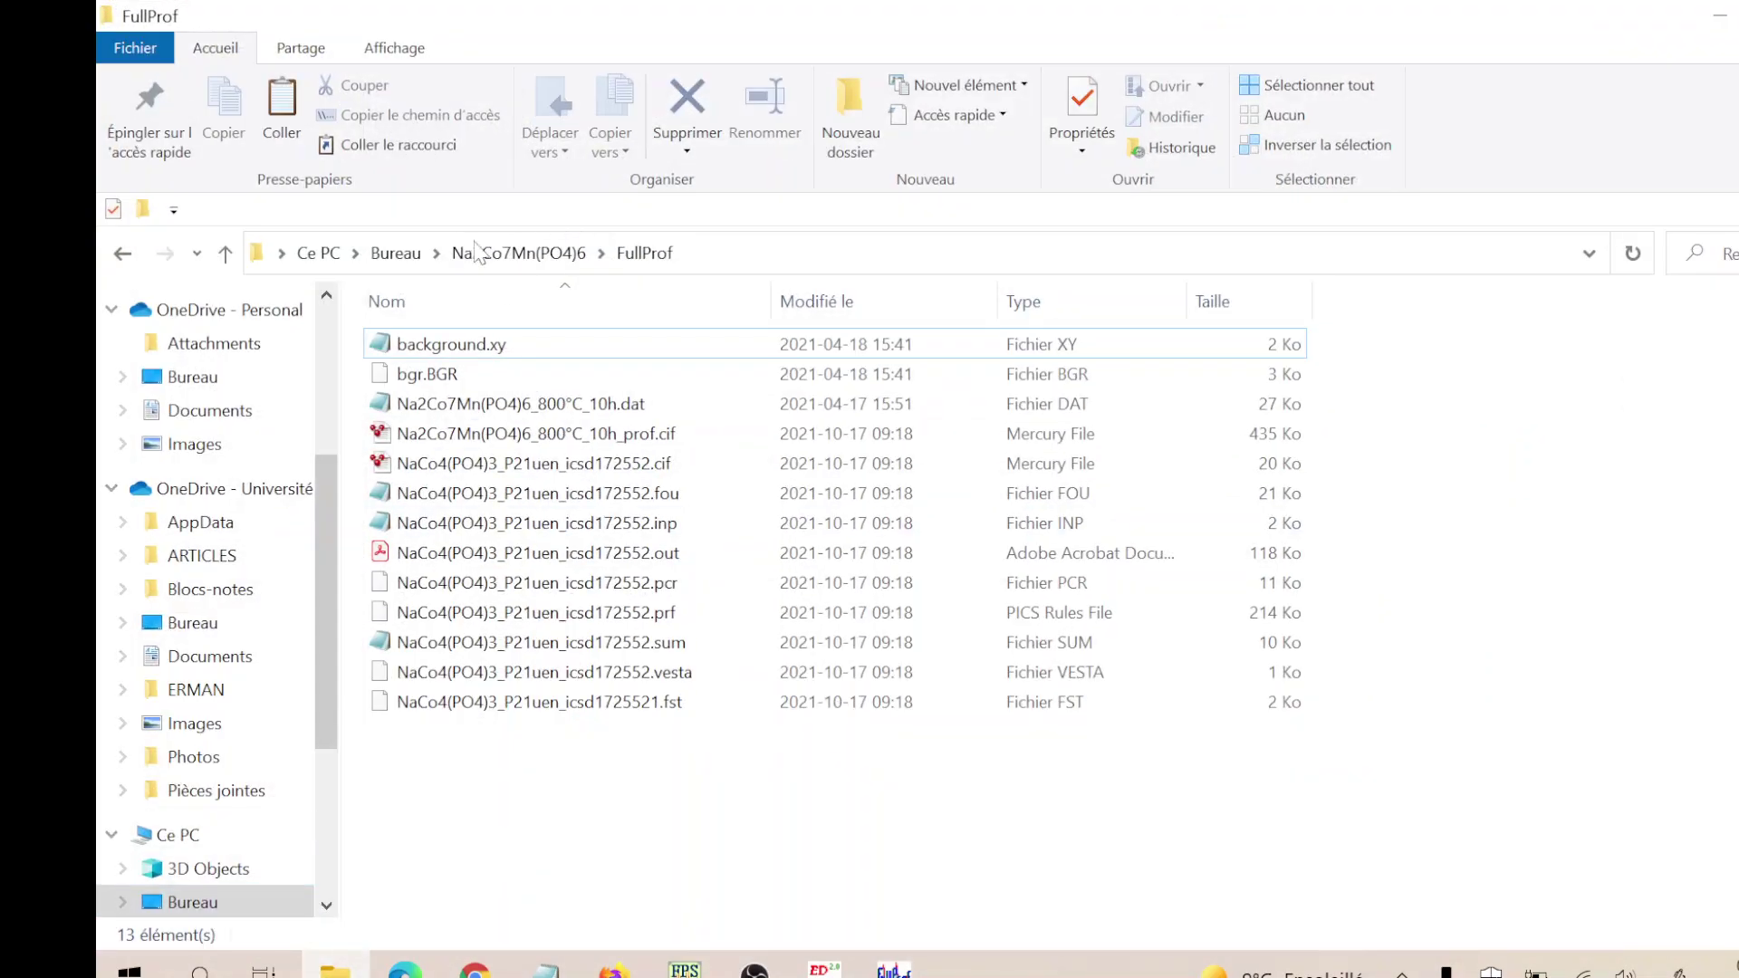
left_click(396, 253)
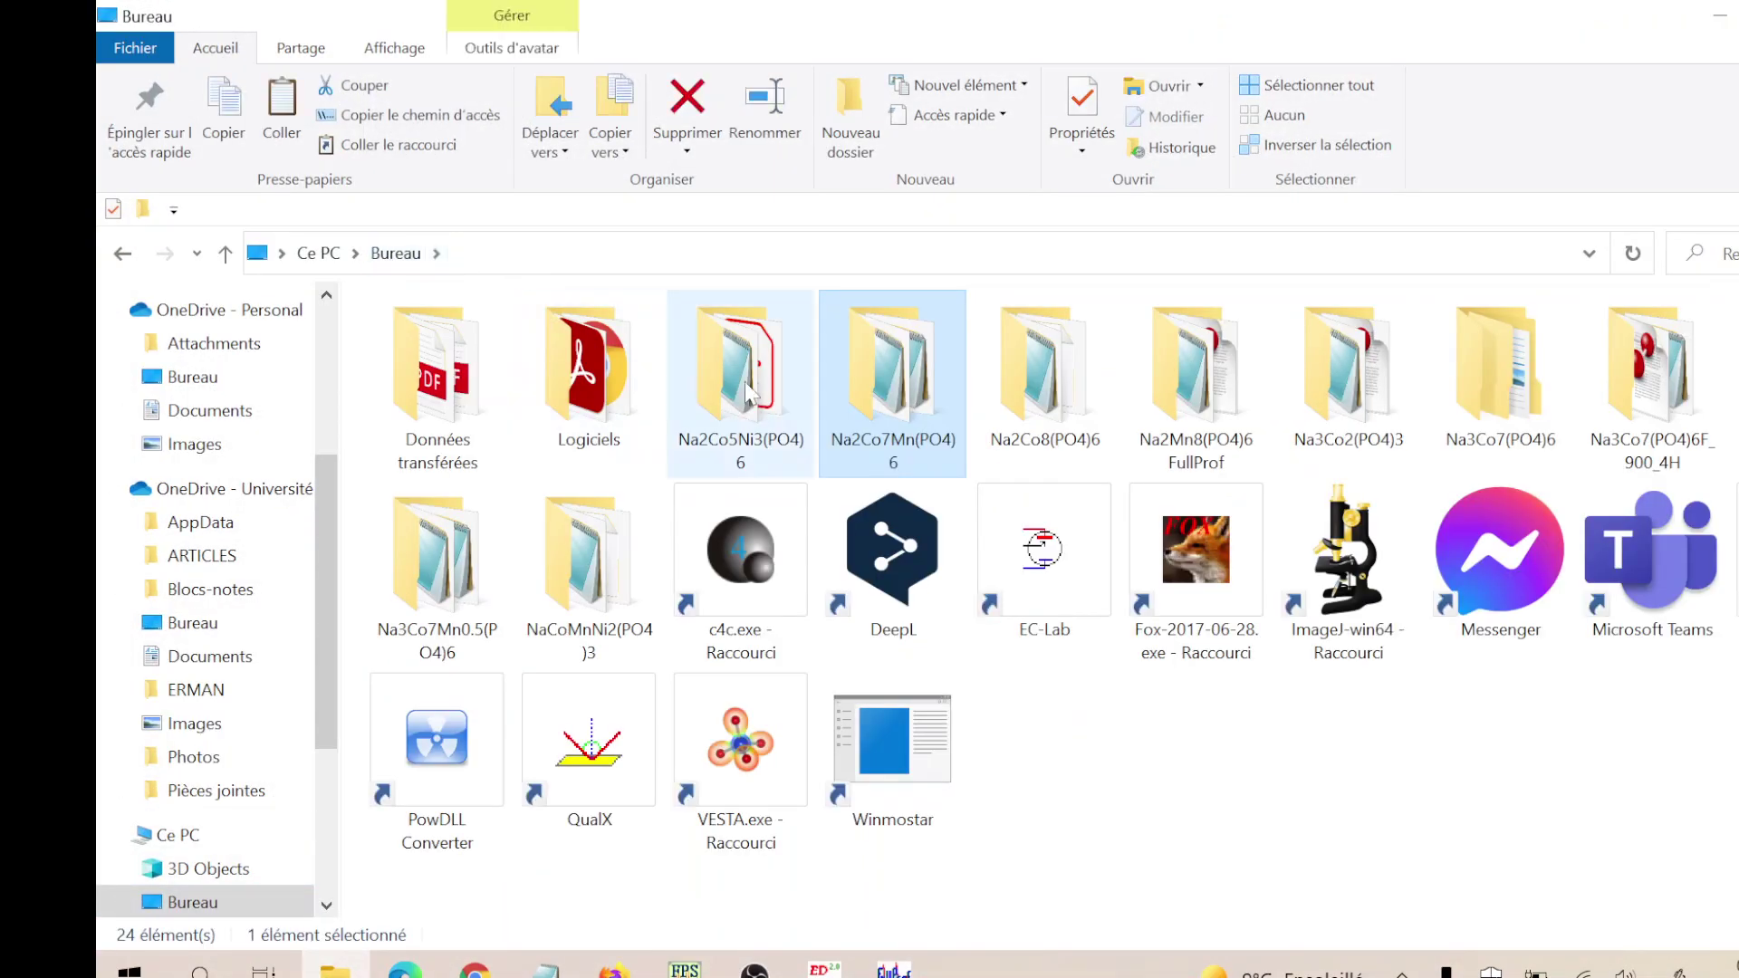
double_click(1598, 451)
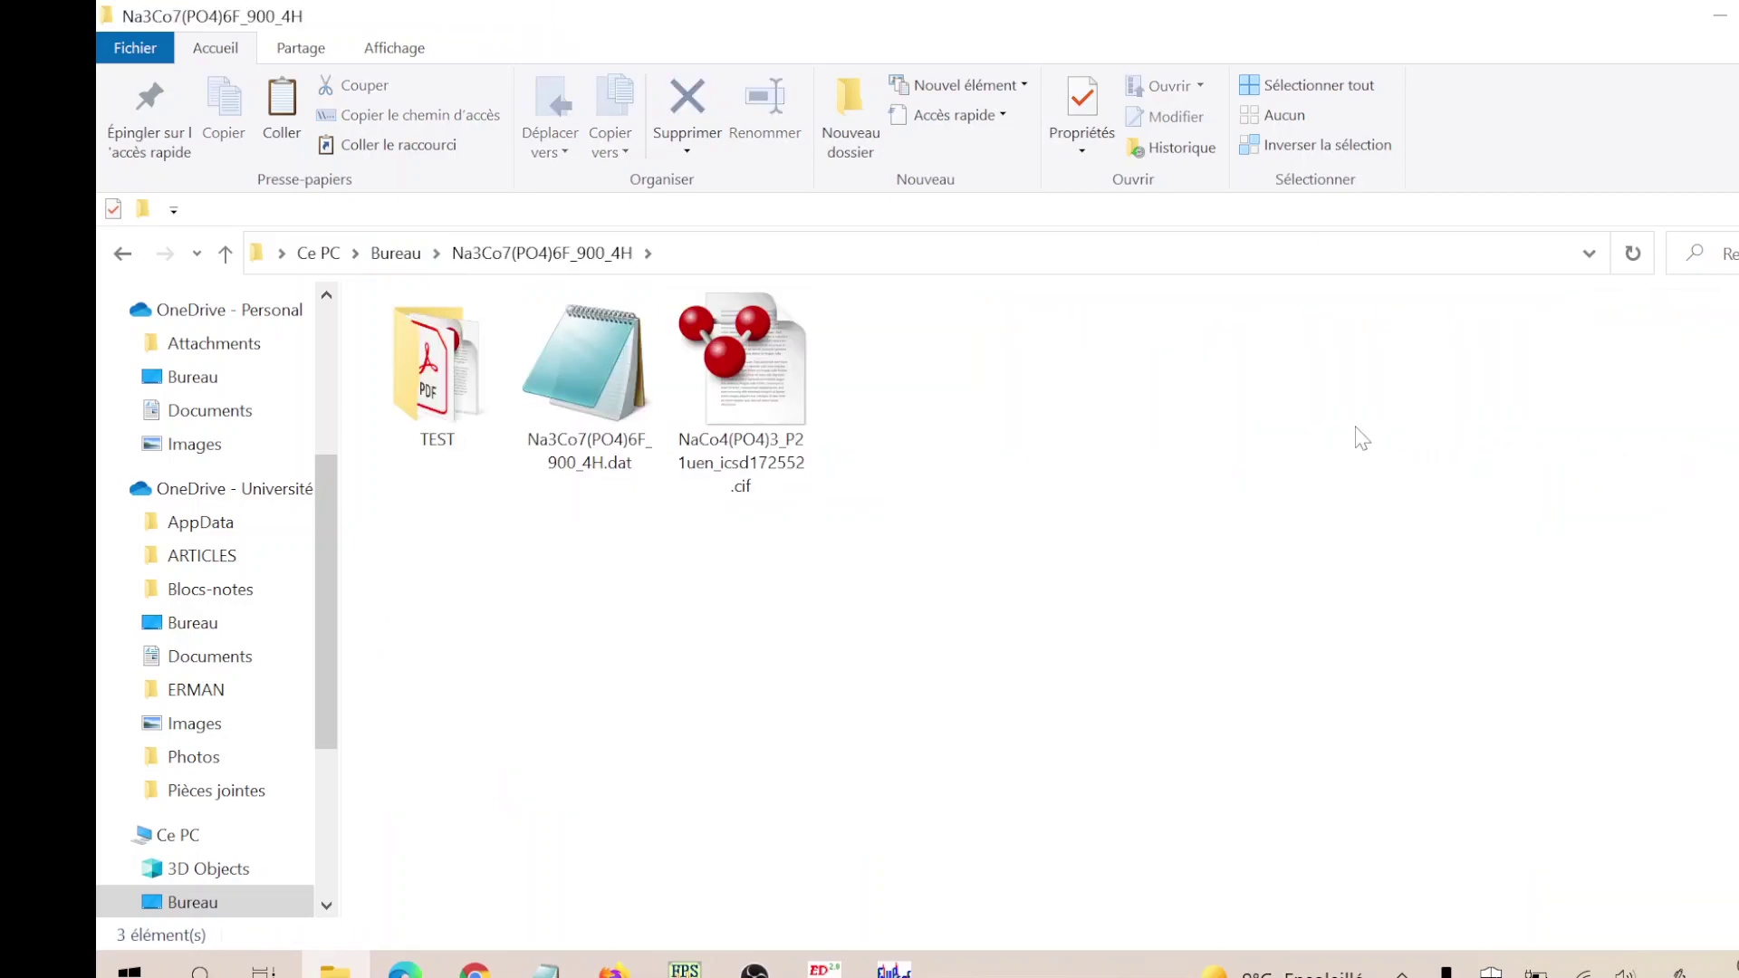
double_click(436, 426)
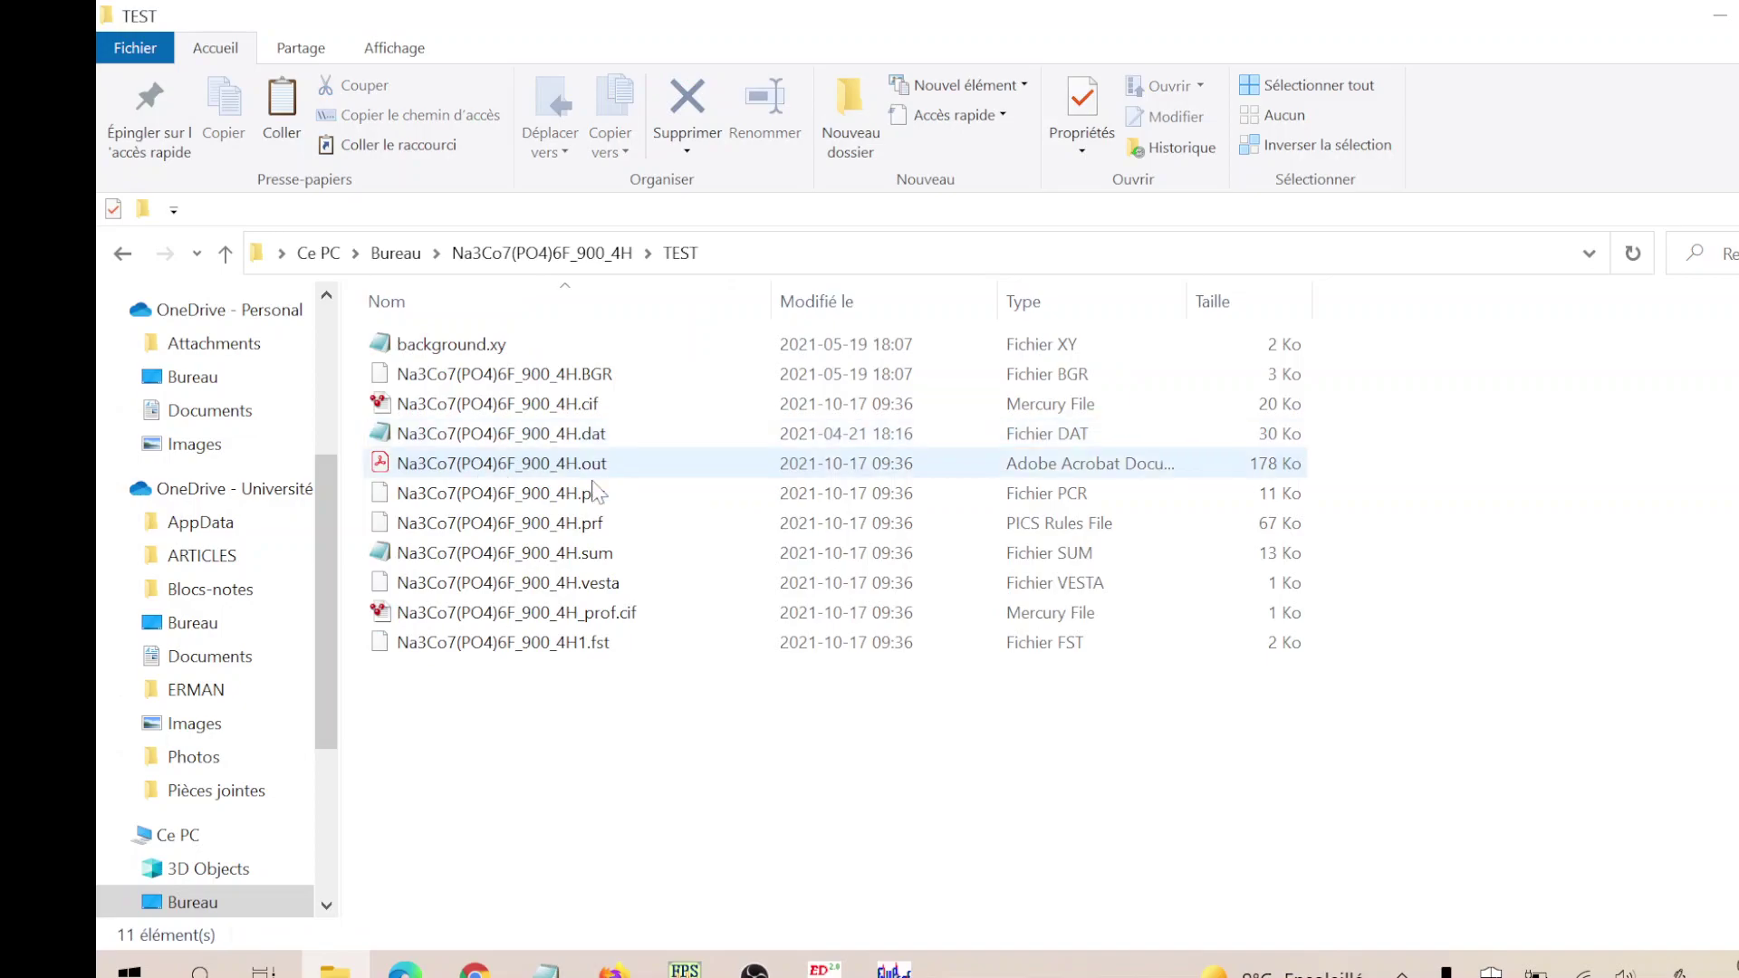
key("ctrl+shift+2")
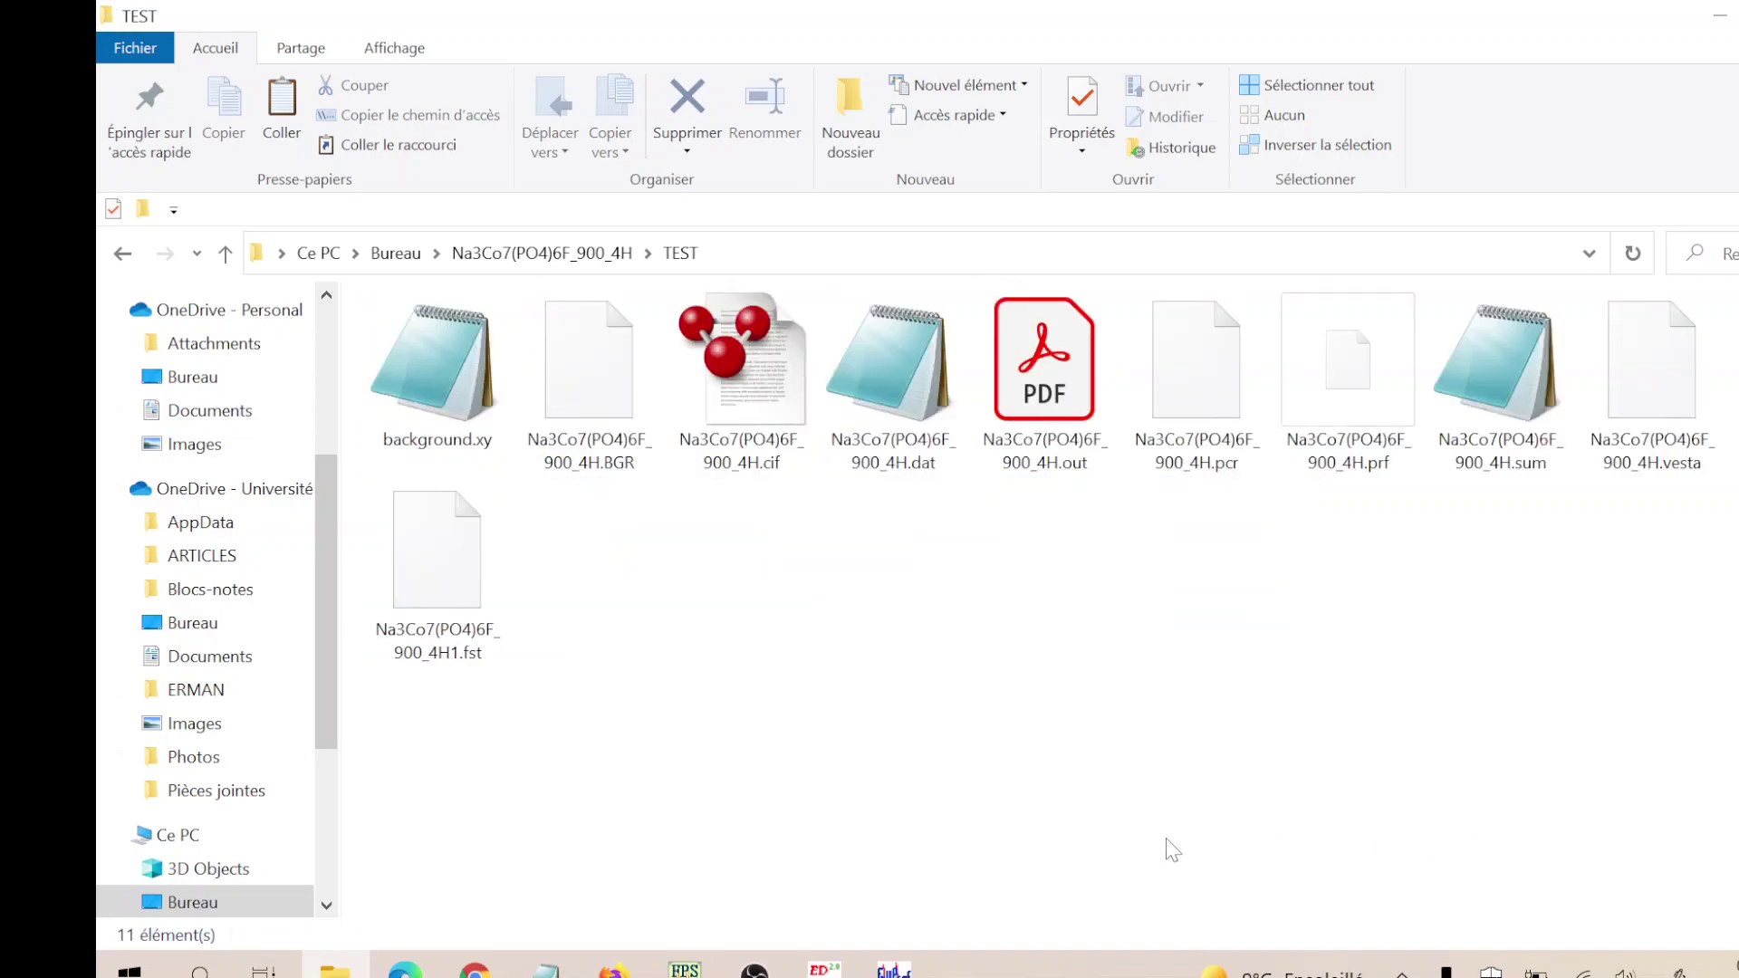
double_click(1481, 445)
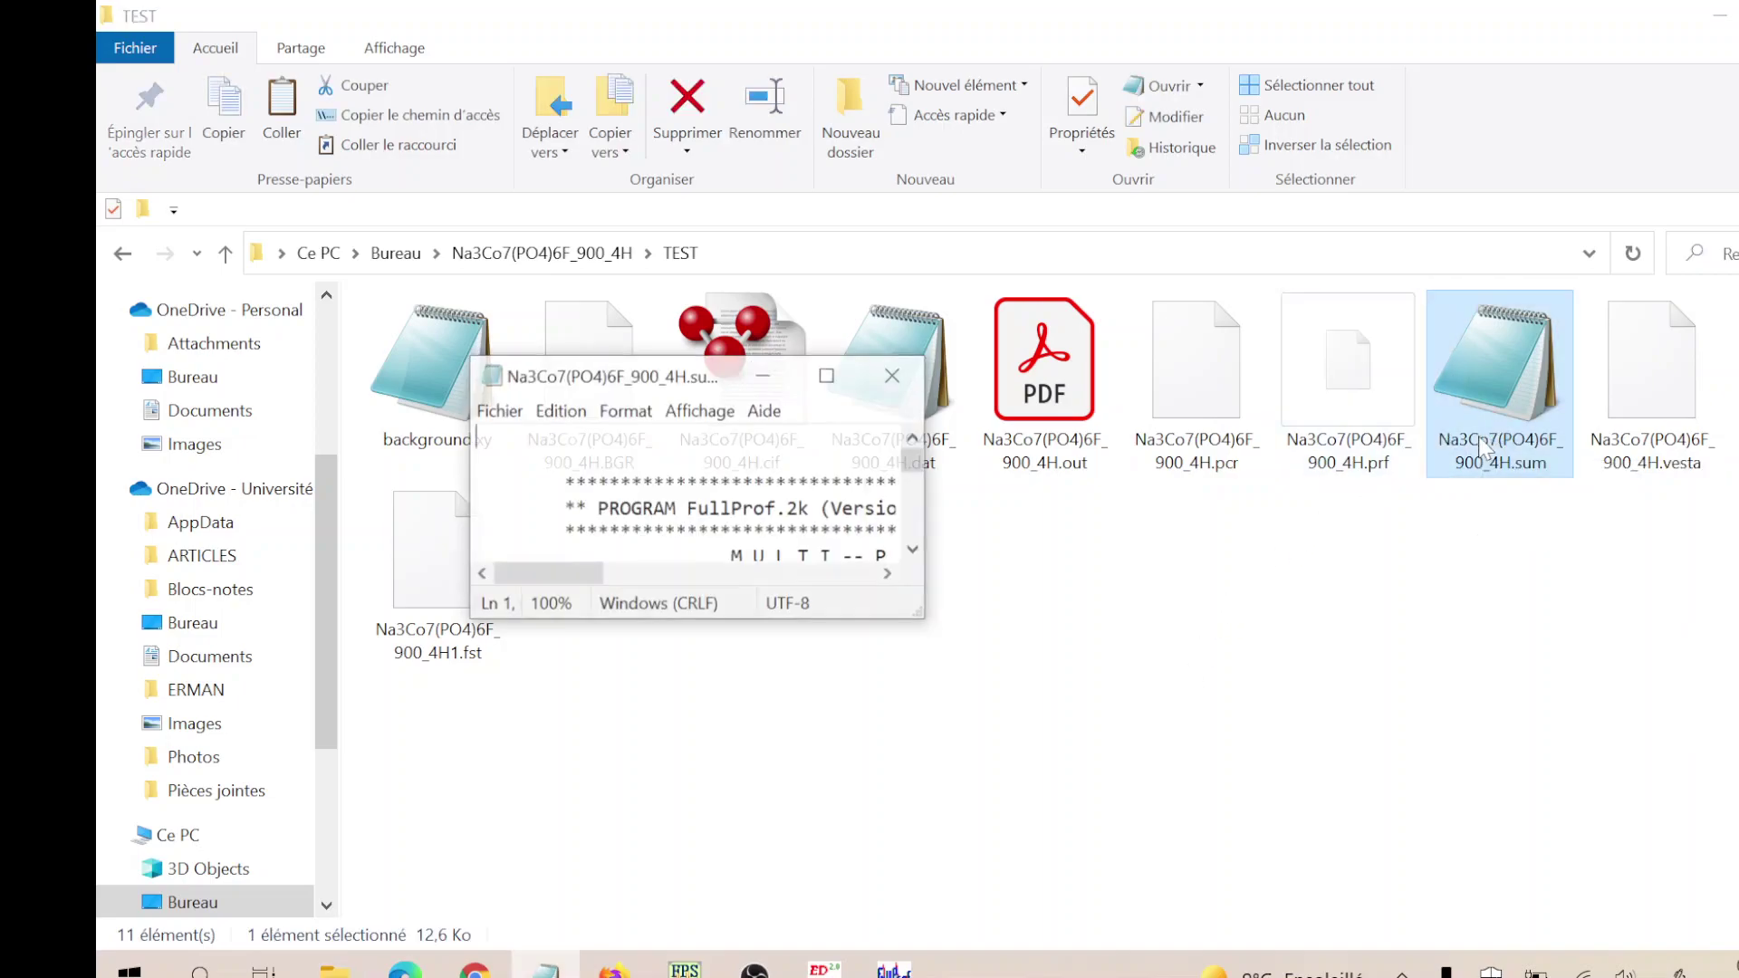
- Maximize the summary file window and examine the run conditions, the atom parameters, the anisotropic betas and the profile parameters of pattern 1
left_click(826, 375)
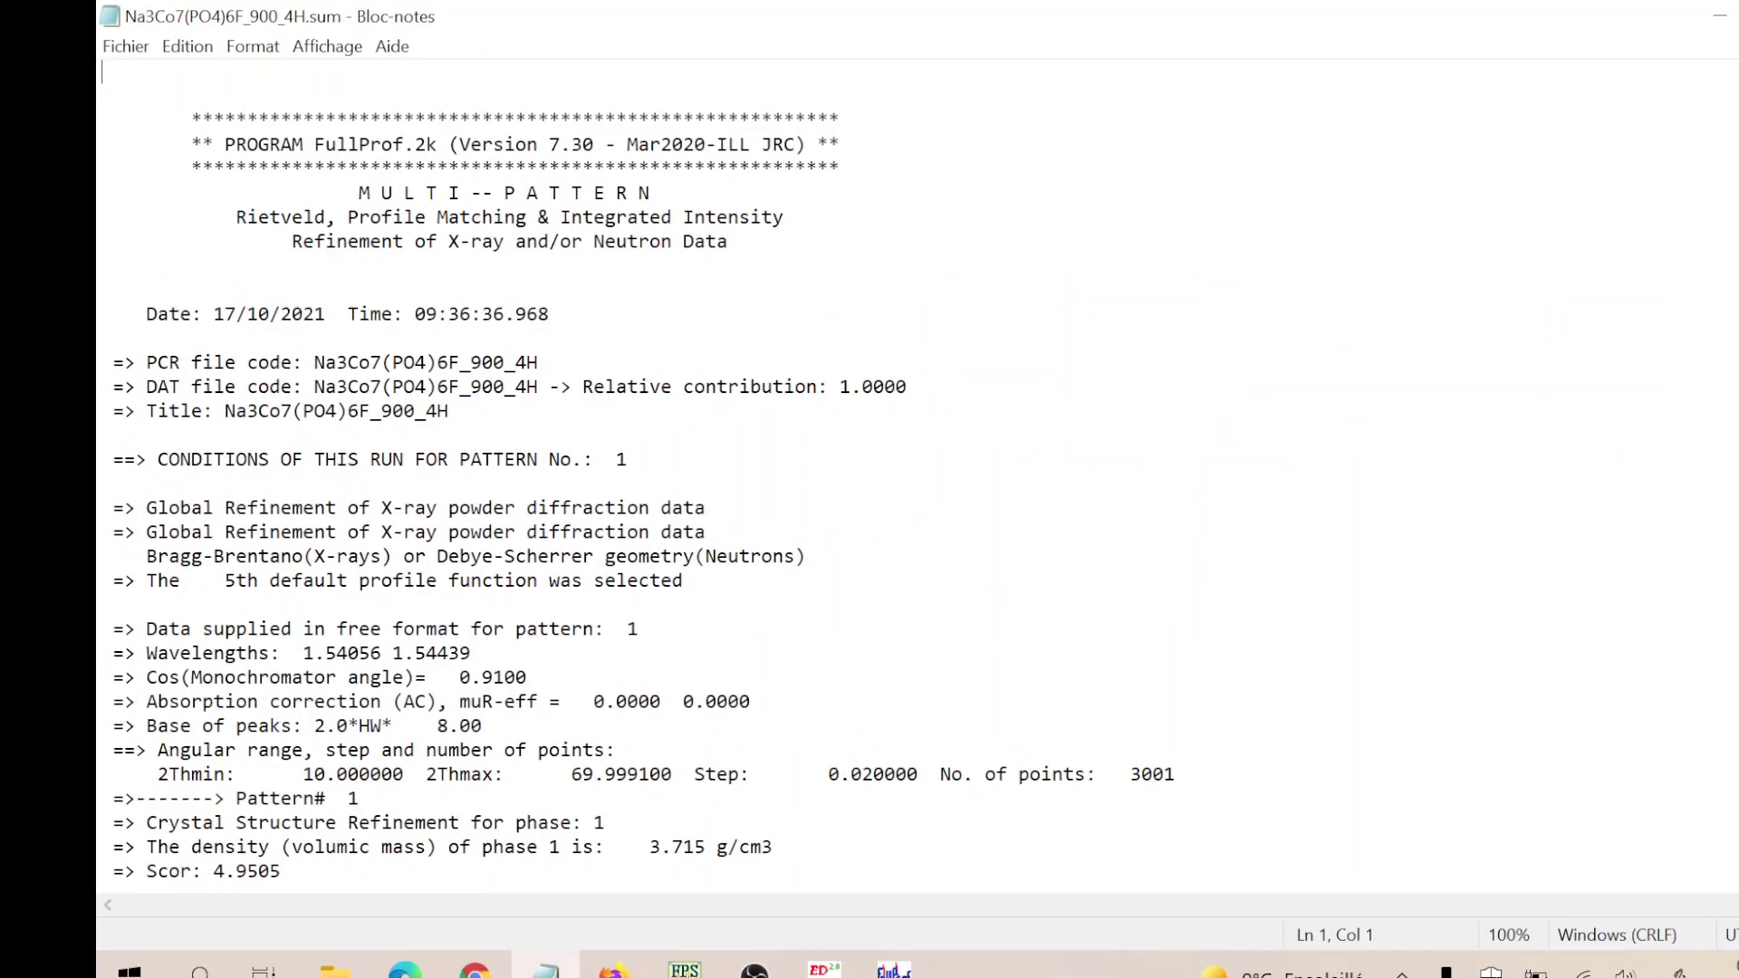
scroll(869, 471, "down", 8)
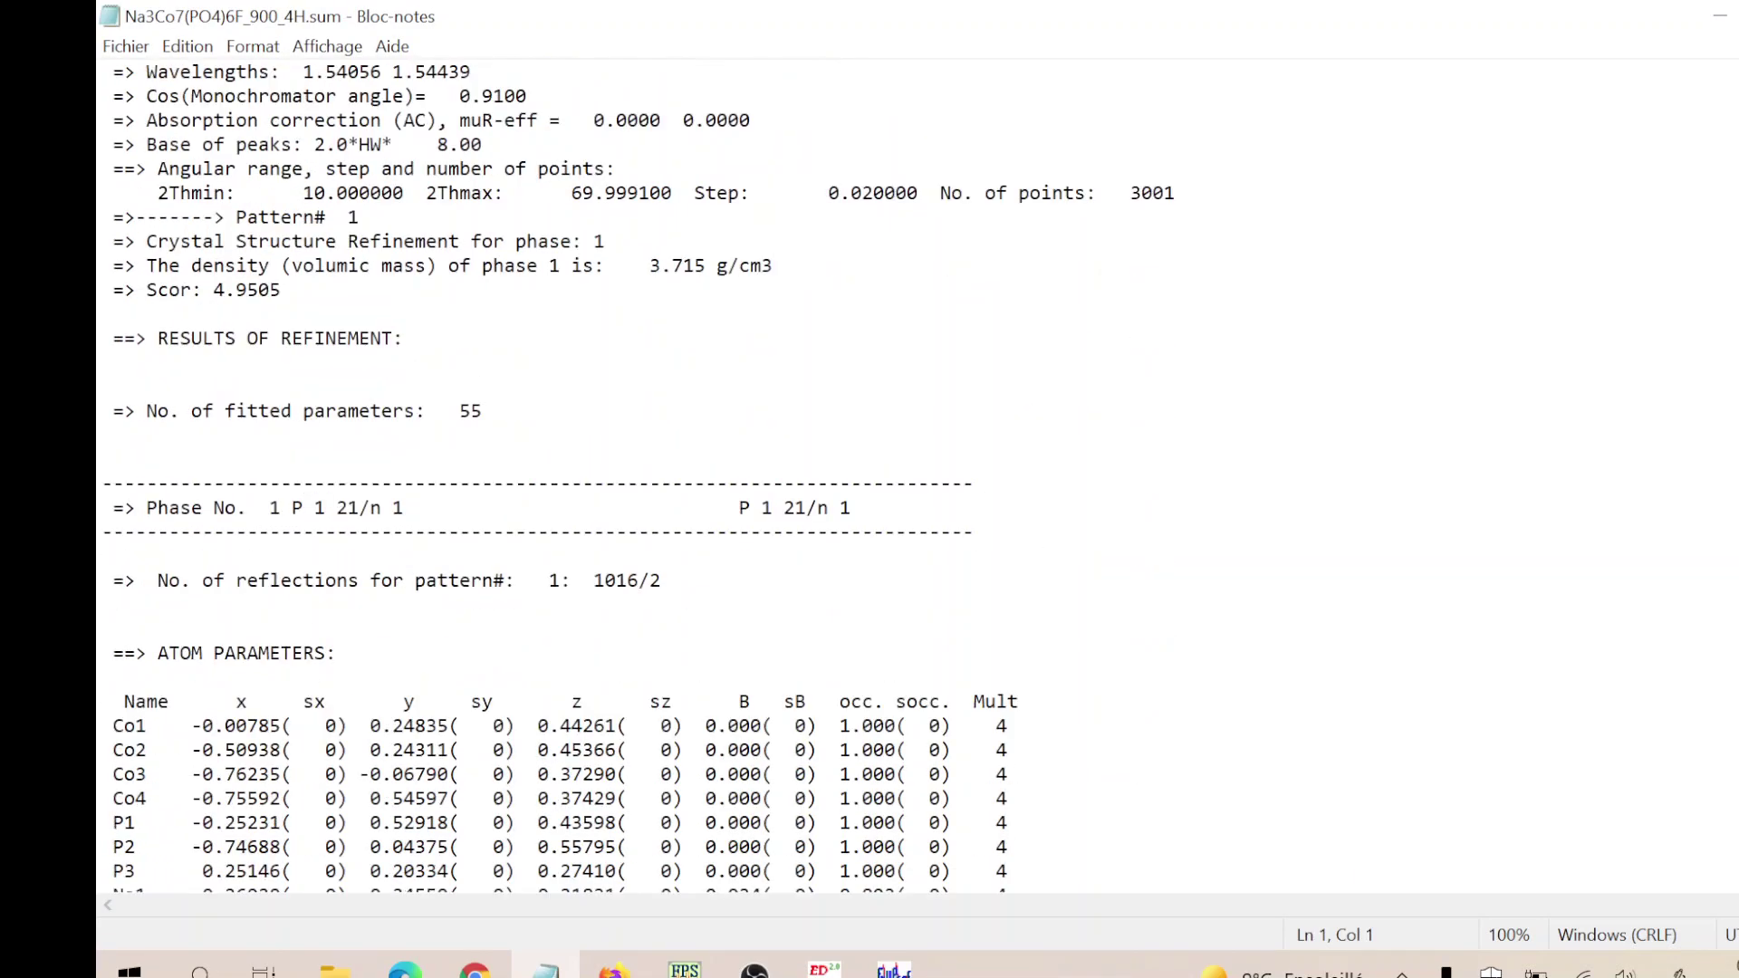
scroll(870, 471, "down", 5)
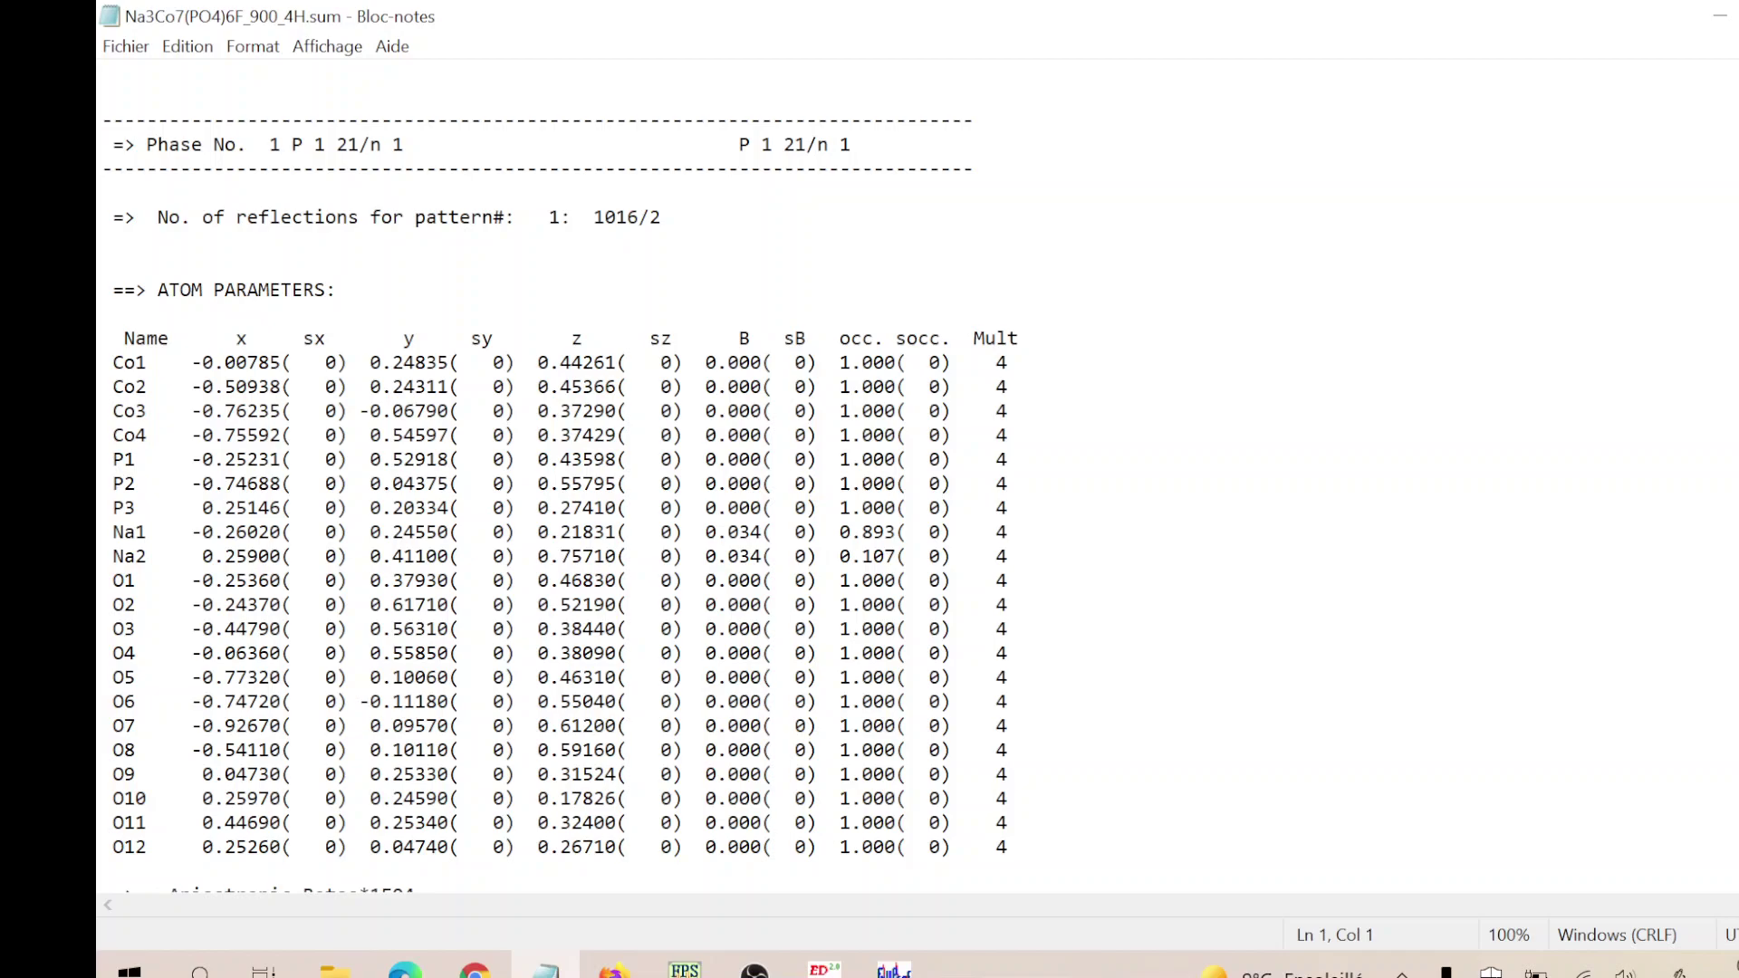
scroll(915, 471, "down", 12)
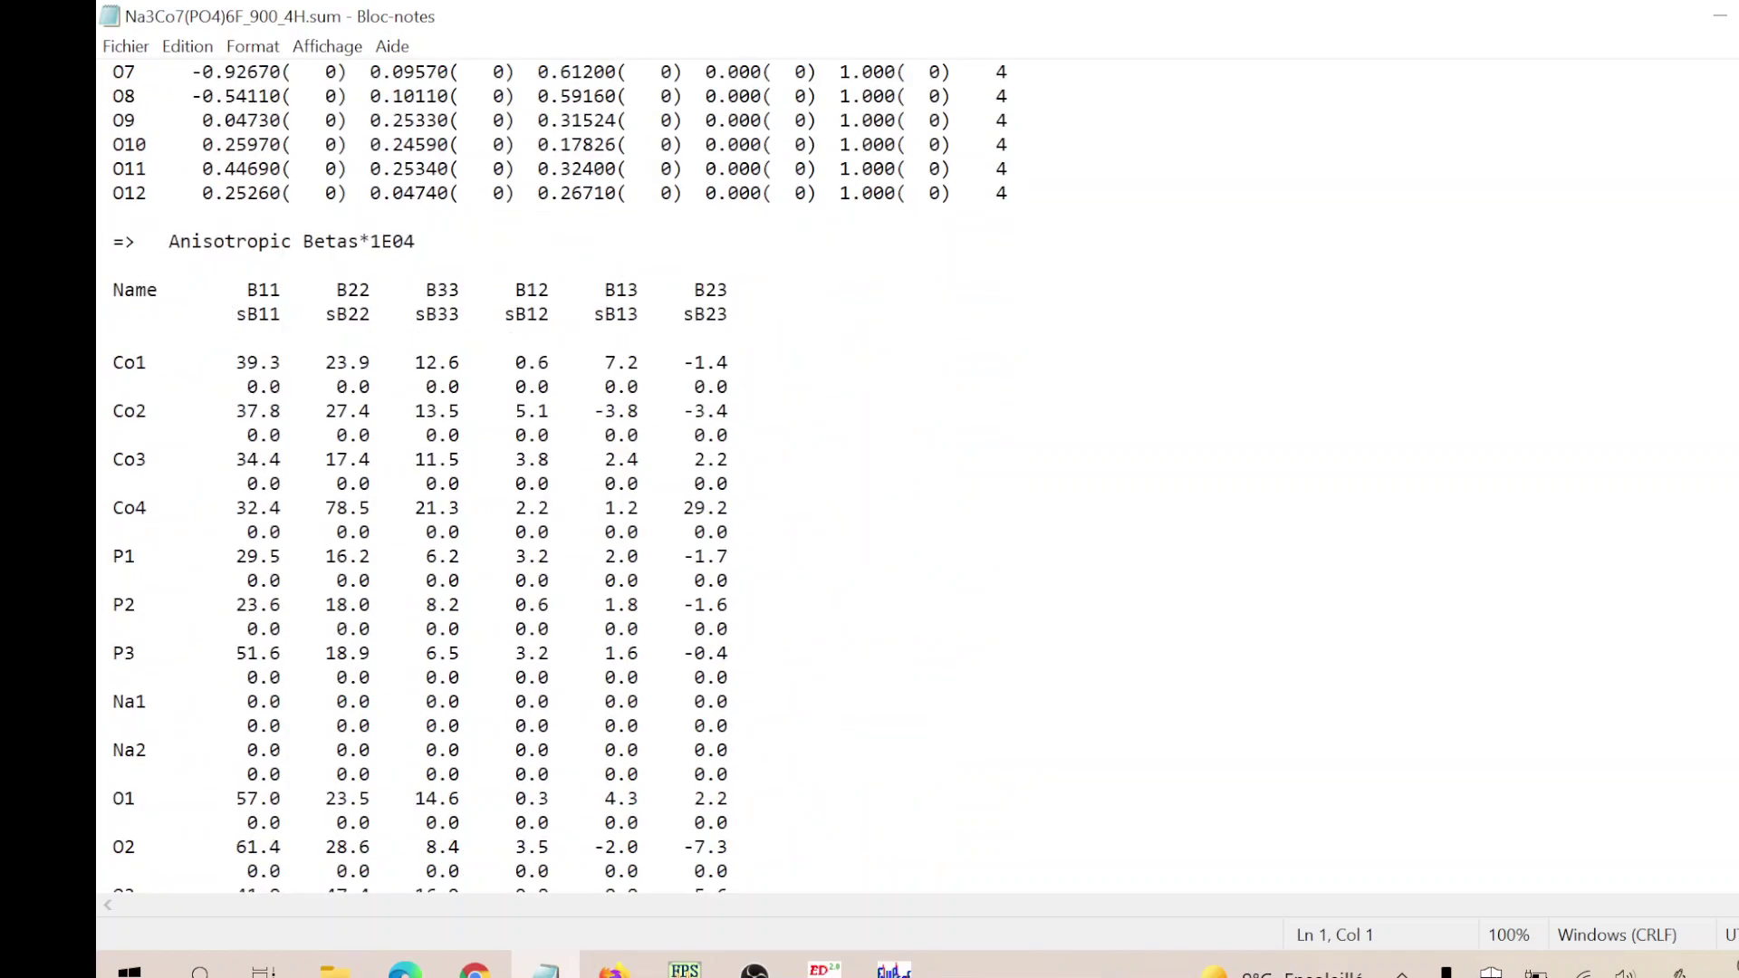
scroll(915, 471, "up", 4)
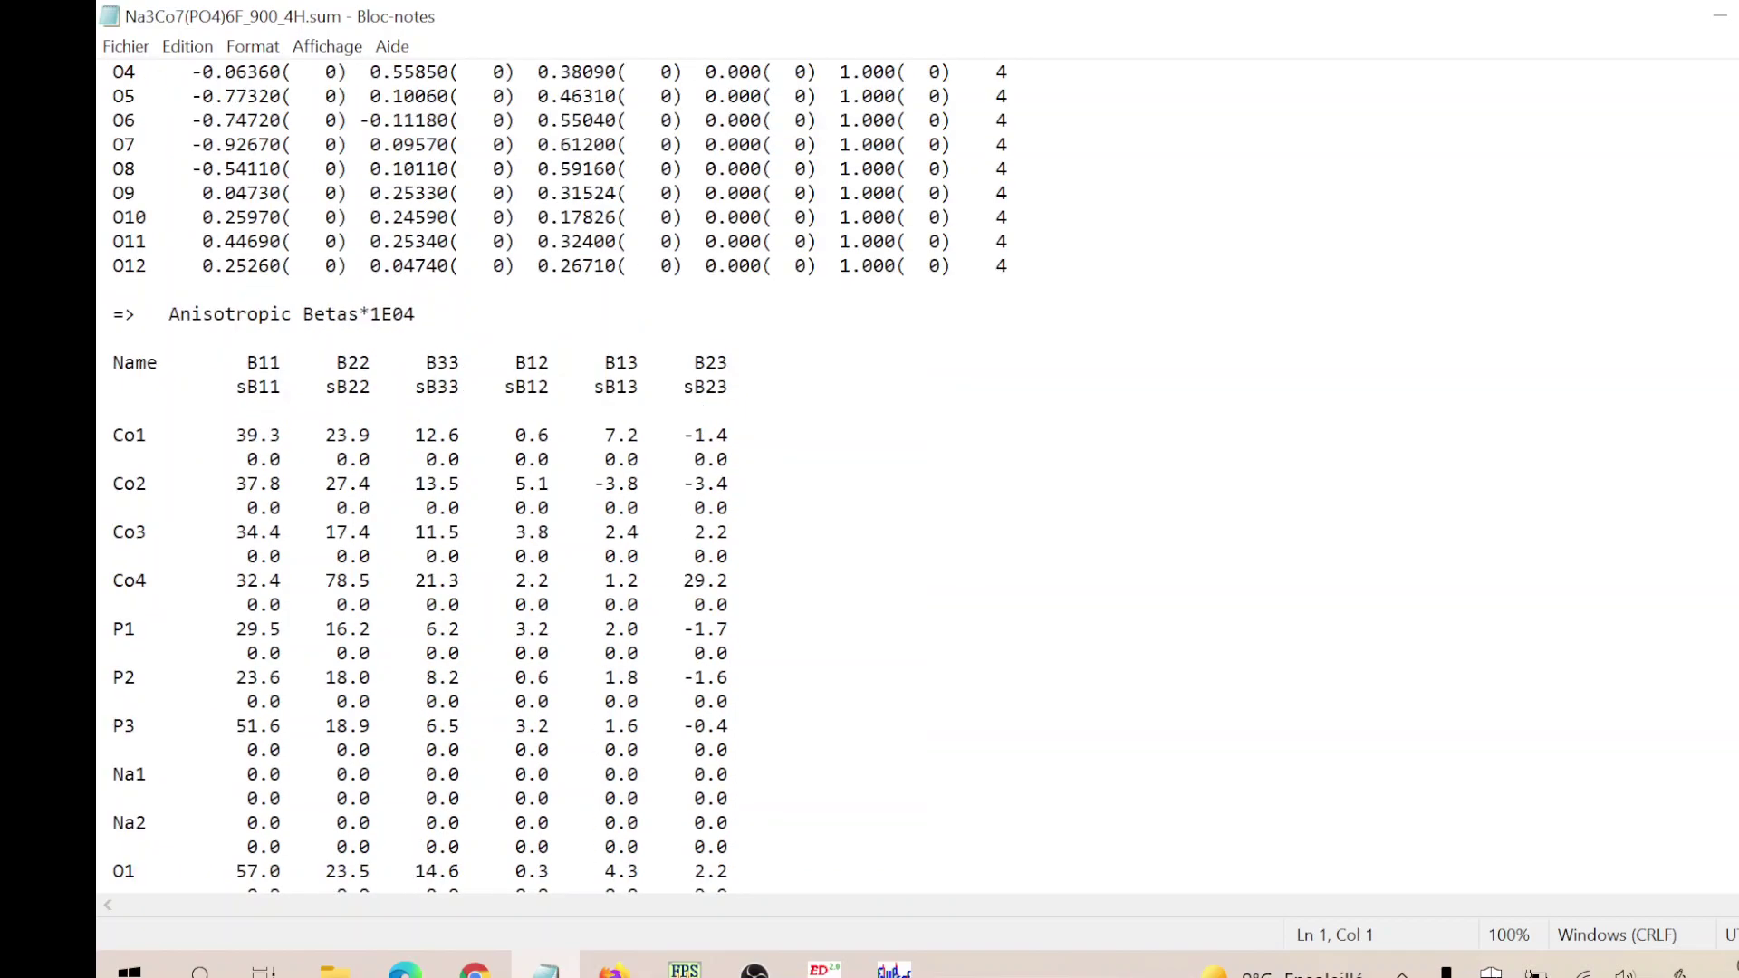
scroll(915, 471, "down", 19)
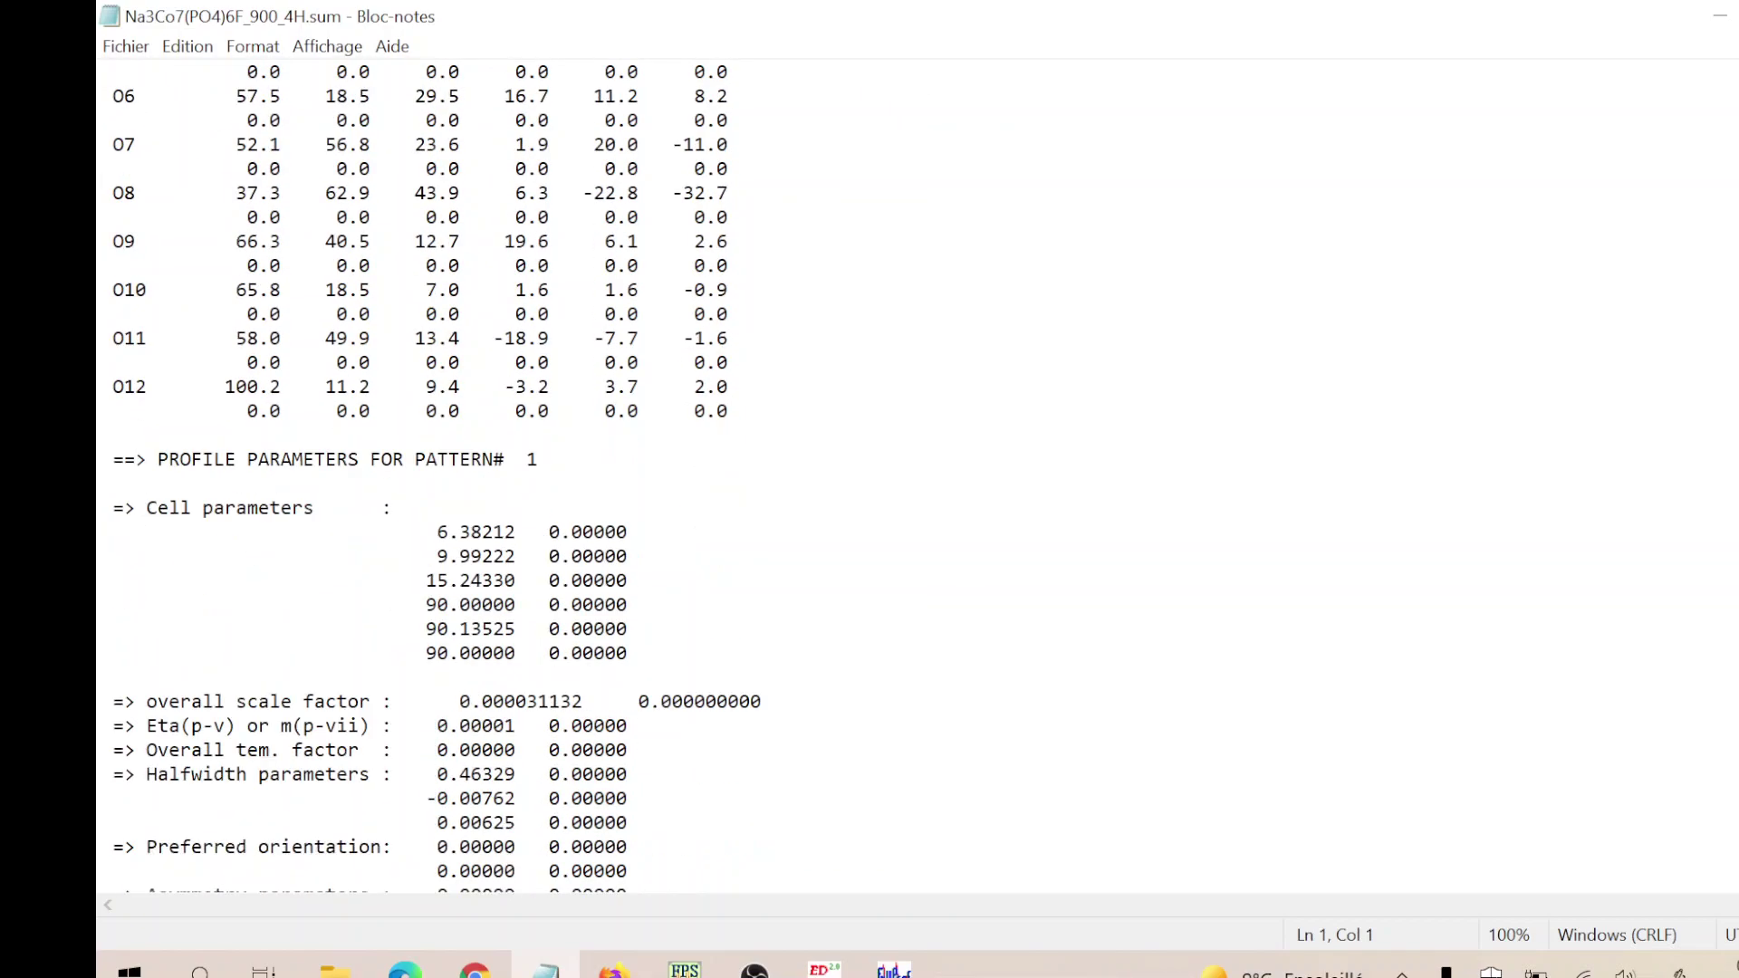
scroll(915, 471, "down", 6)
scroll(914, 471, "up", 20)
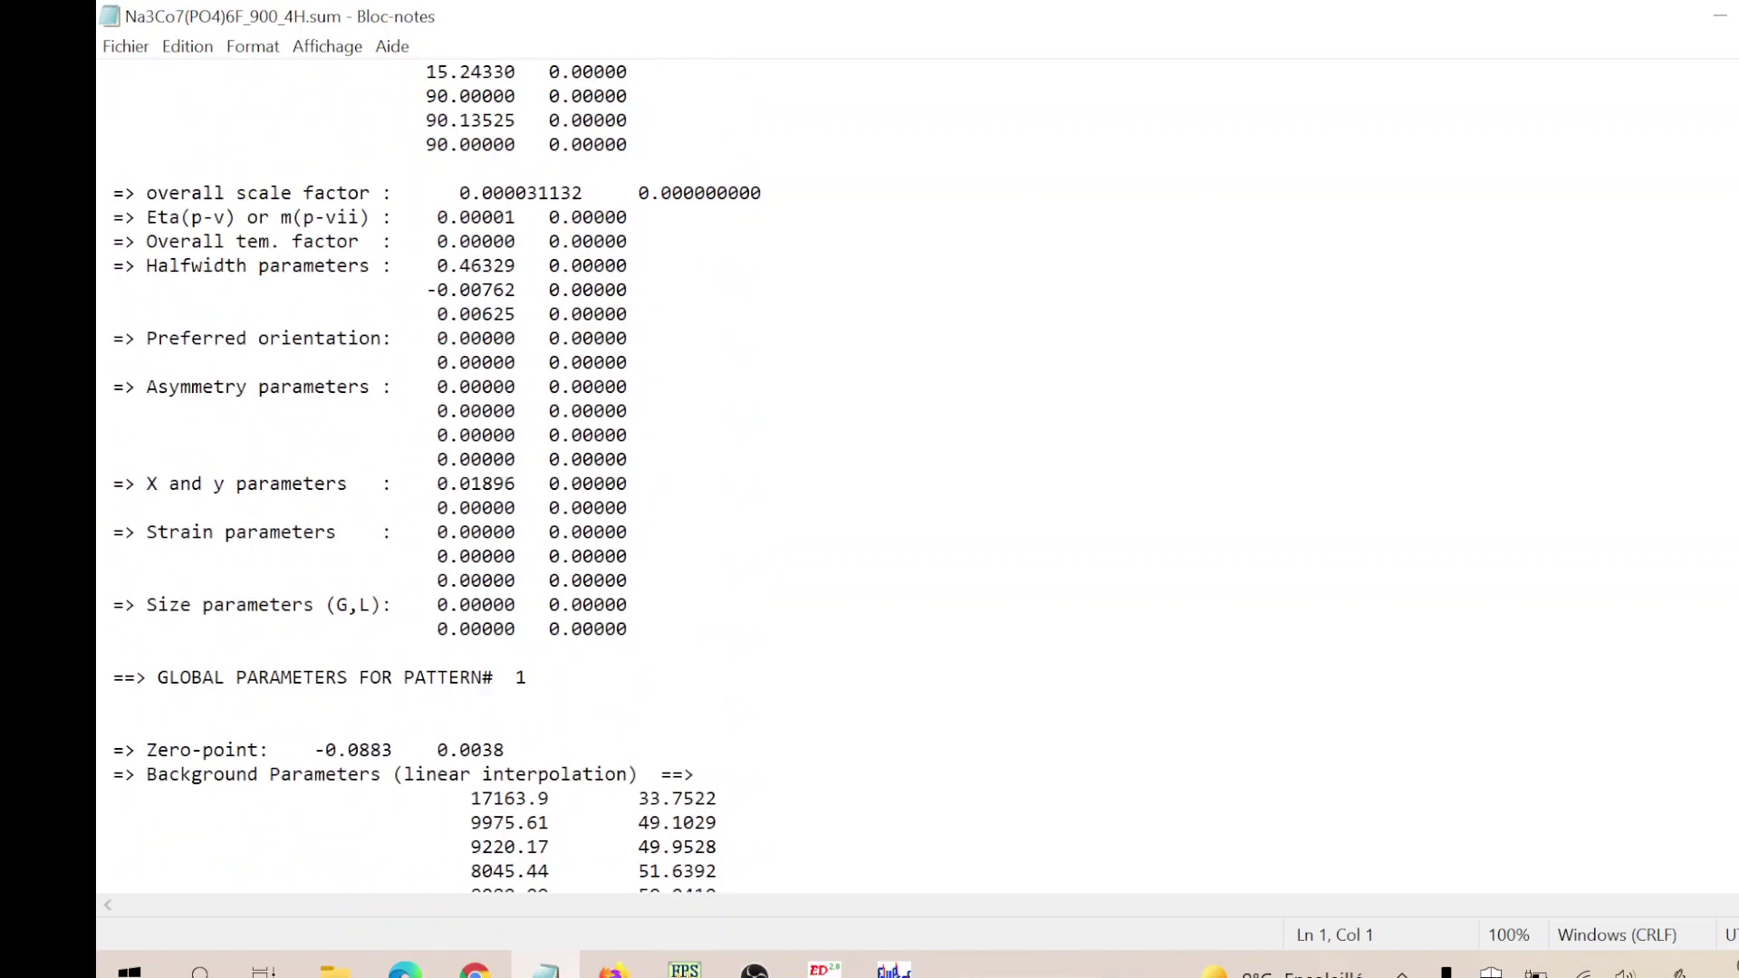
scroll(914, 471, "up", 5)
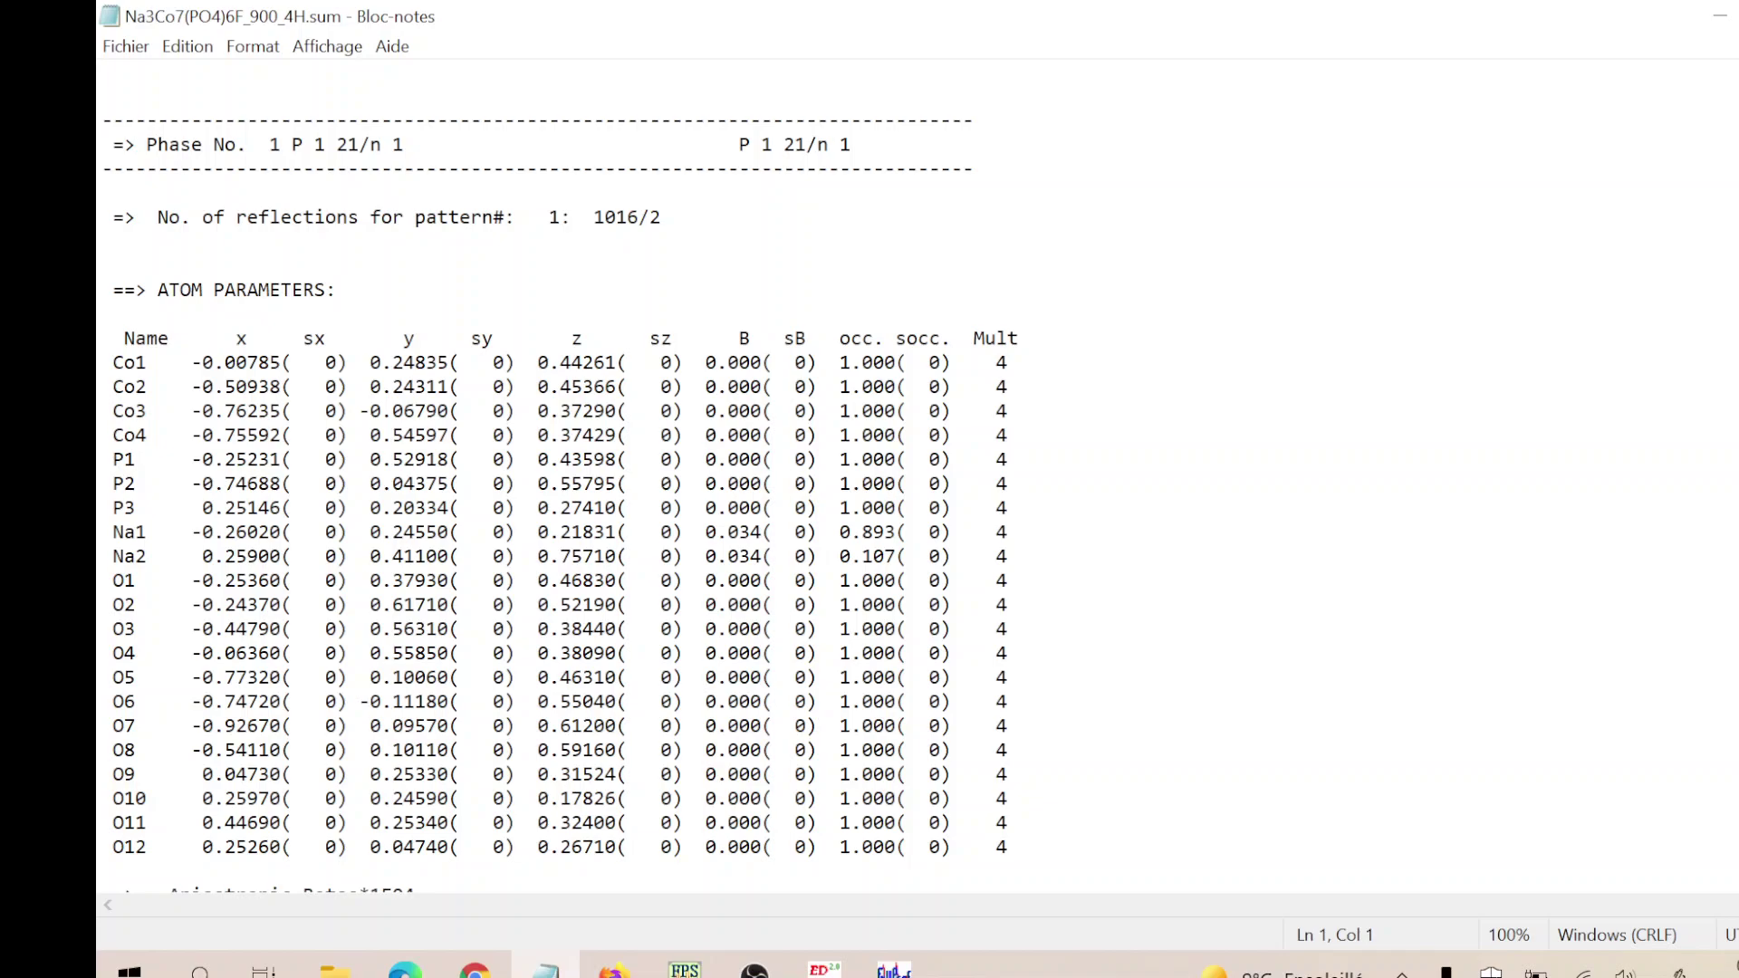
- Examine the reliability factors and Bragg R-factors, highlighting the background-uncorrected Rp, Rwp, Rexp and Chi2 line for points with Bragg contributions
scroll(906, 471, "down", 20)
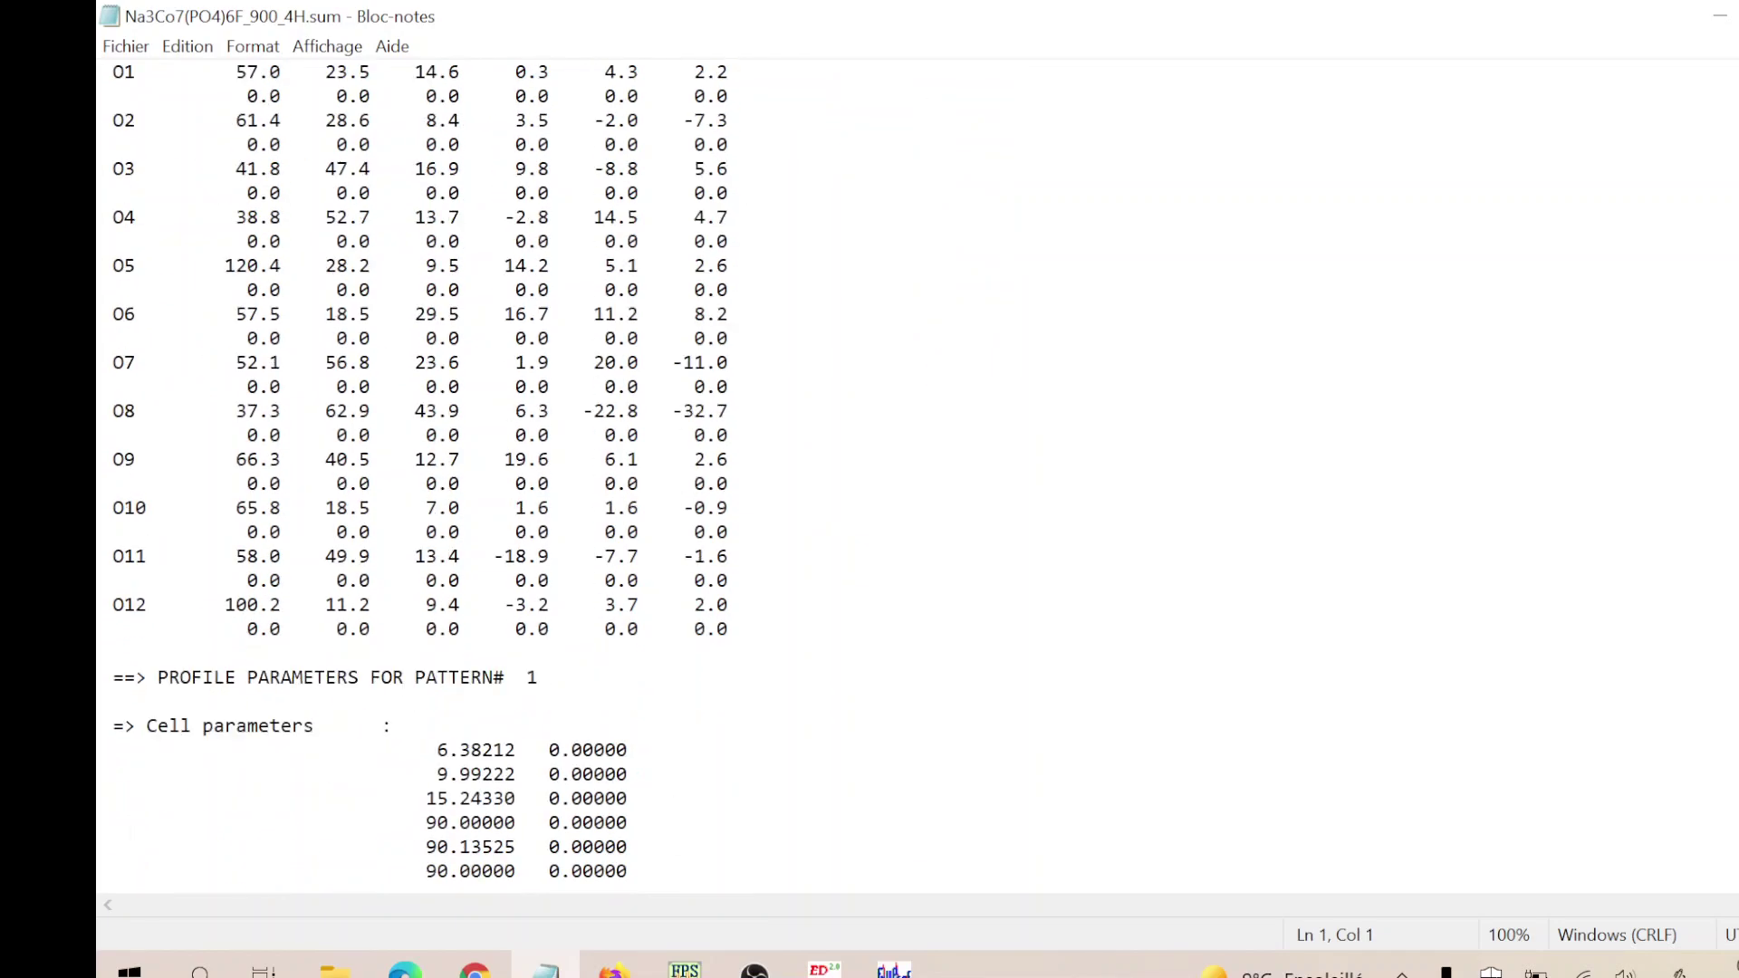
scroll(906, 471, "down", 20)
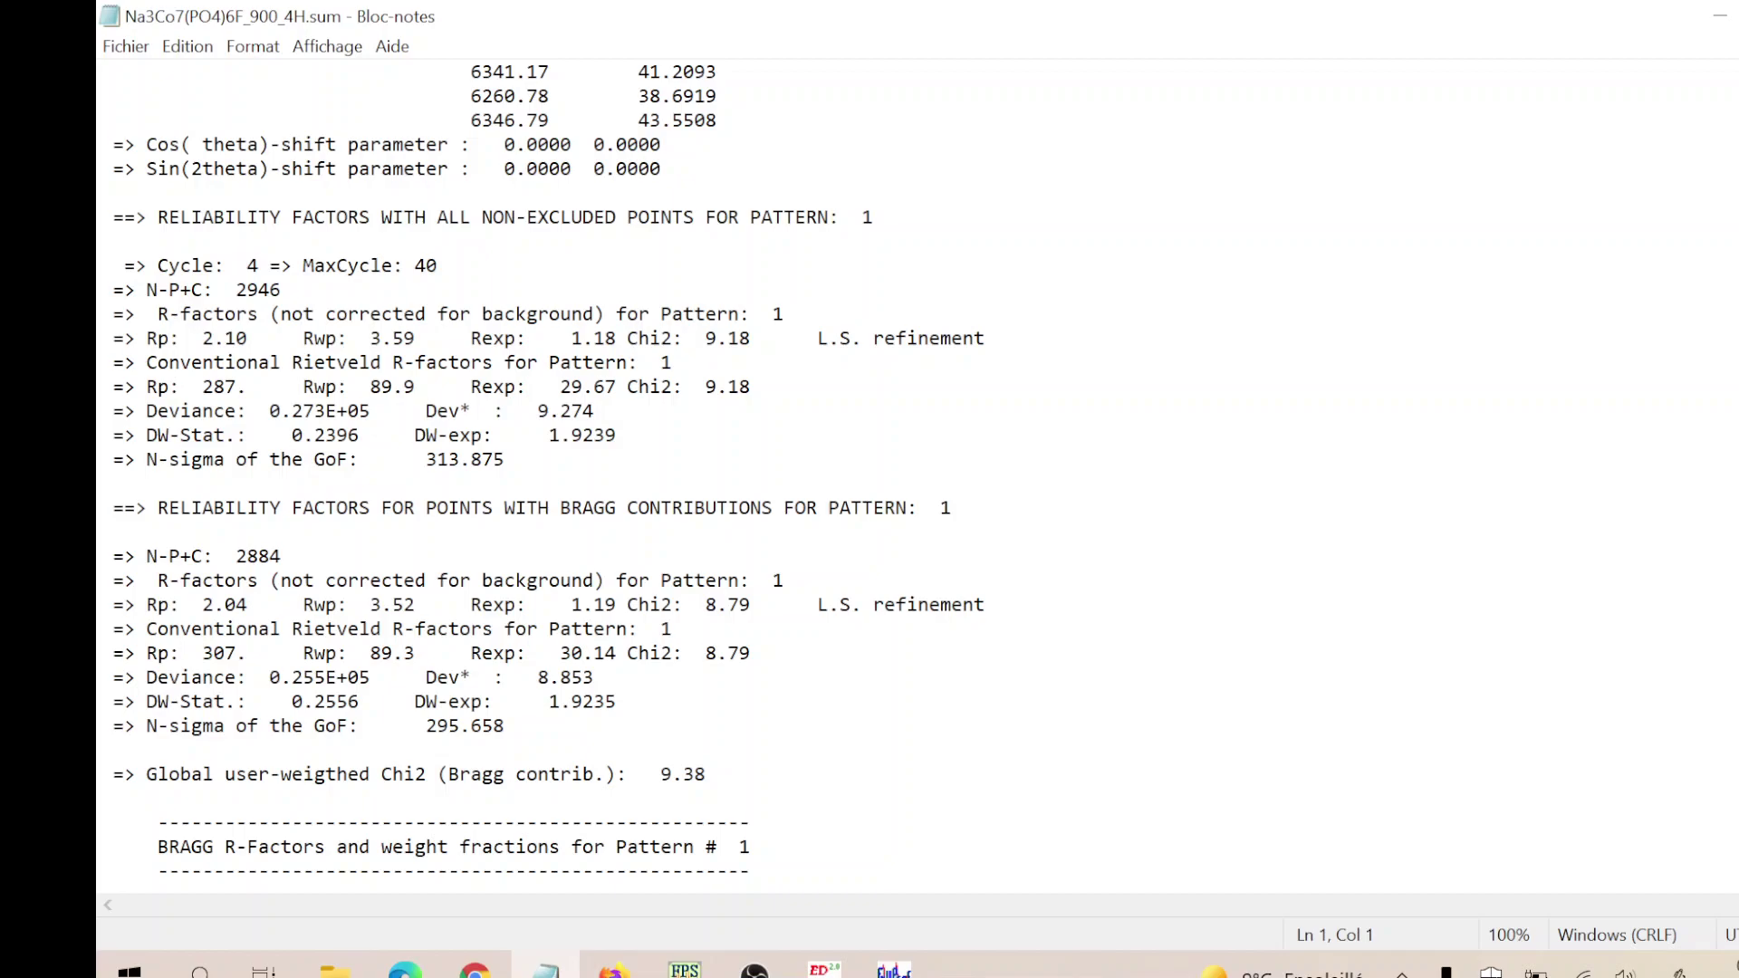
scroll(906, 471, "up", 3)
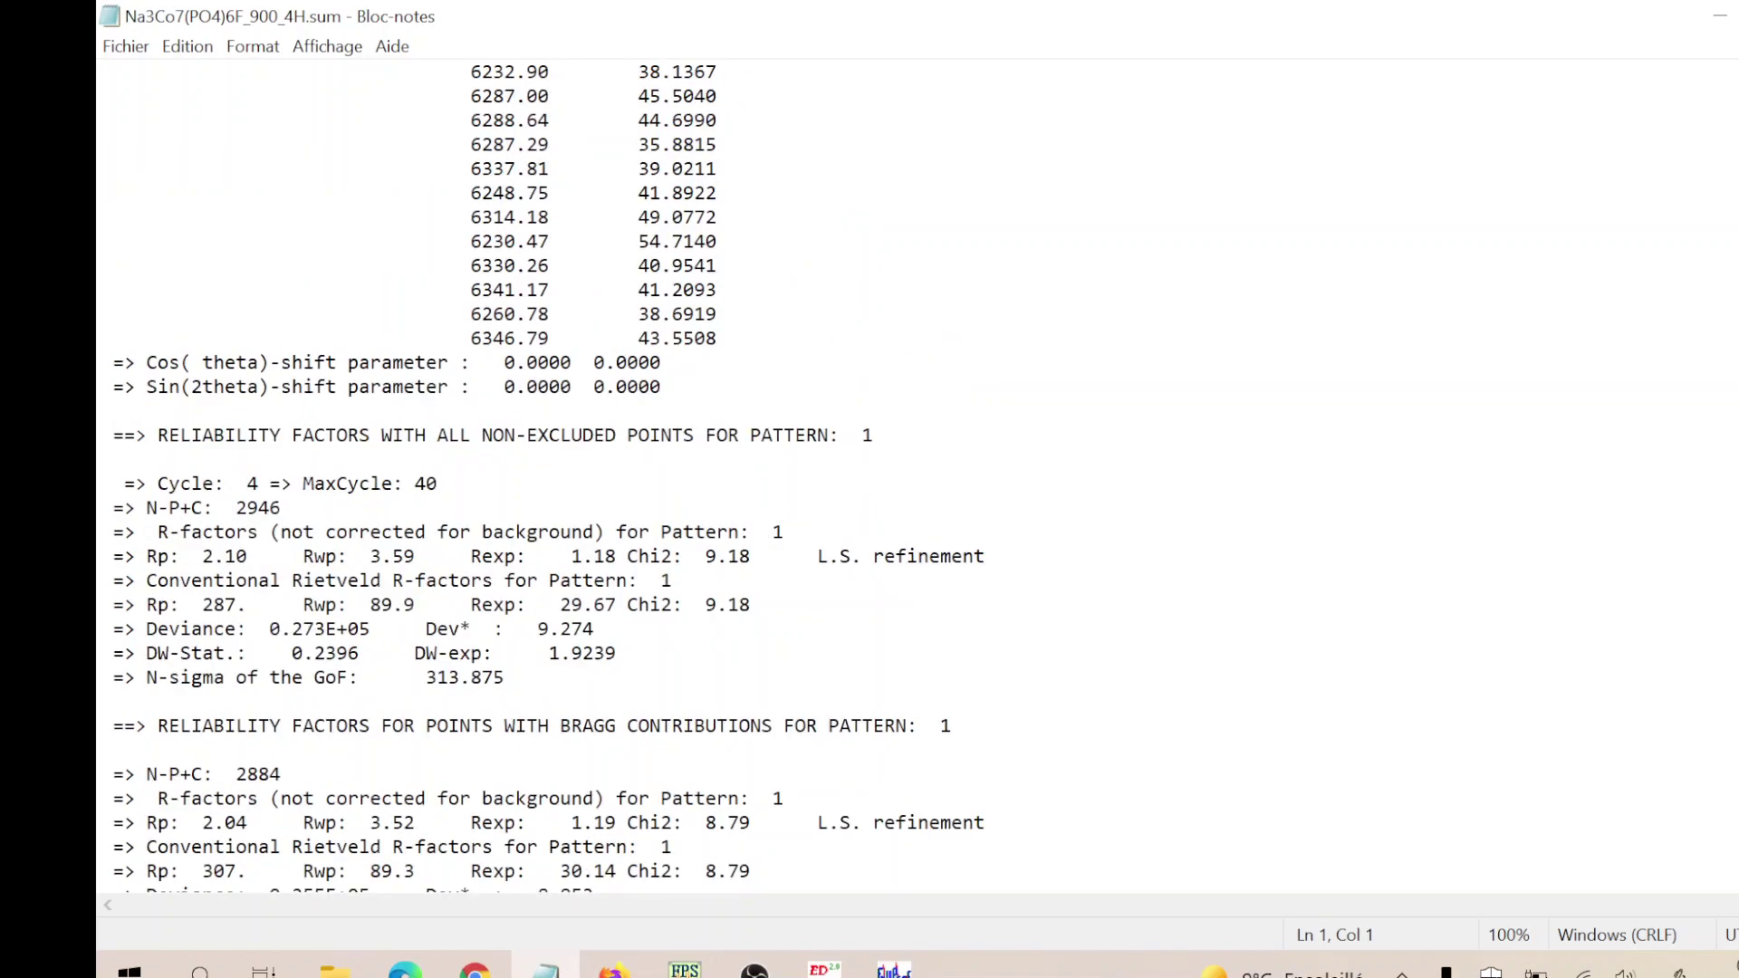
scroll(905, 471, "down", 4)
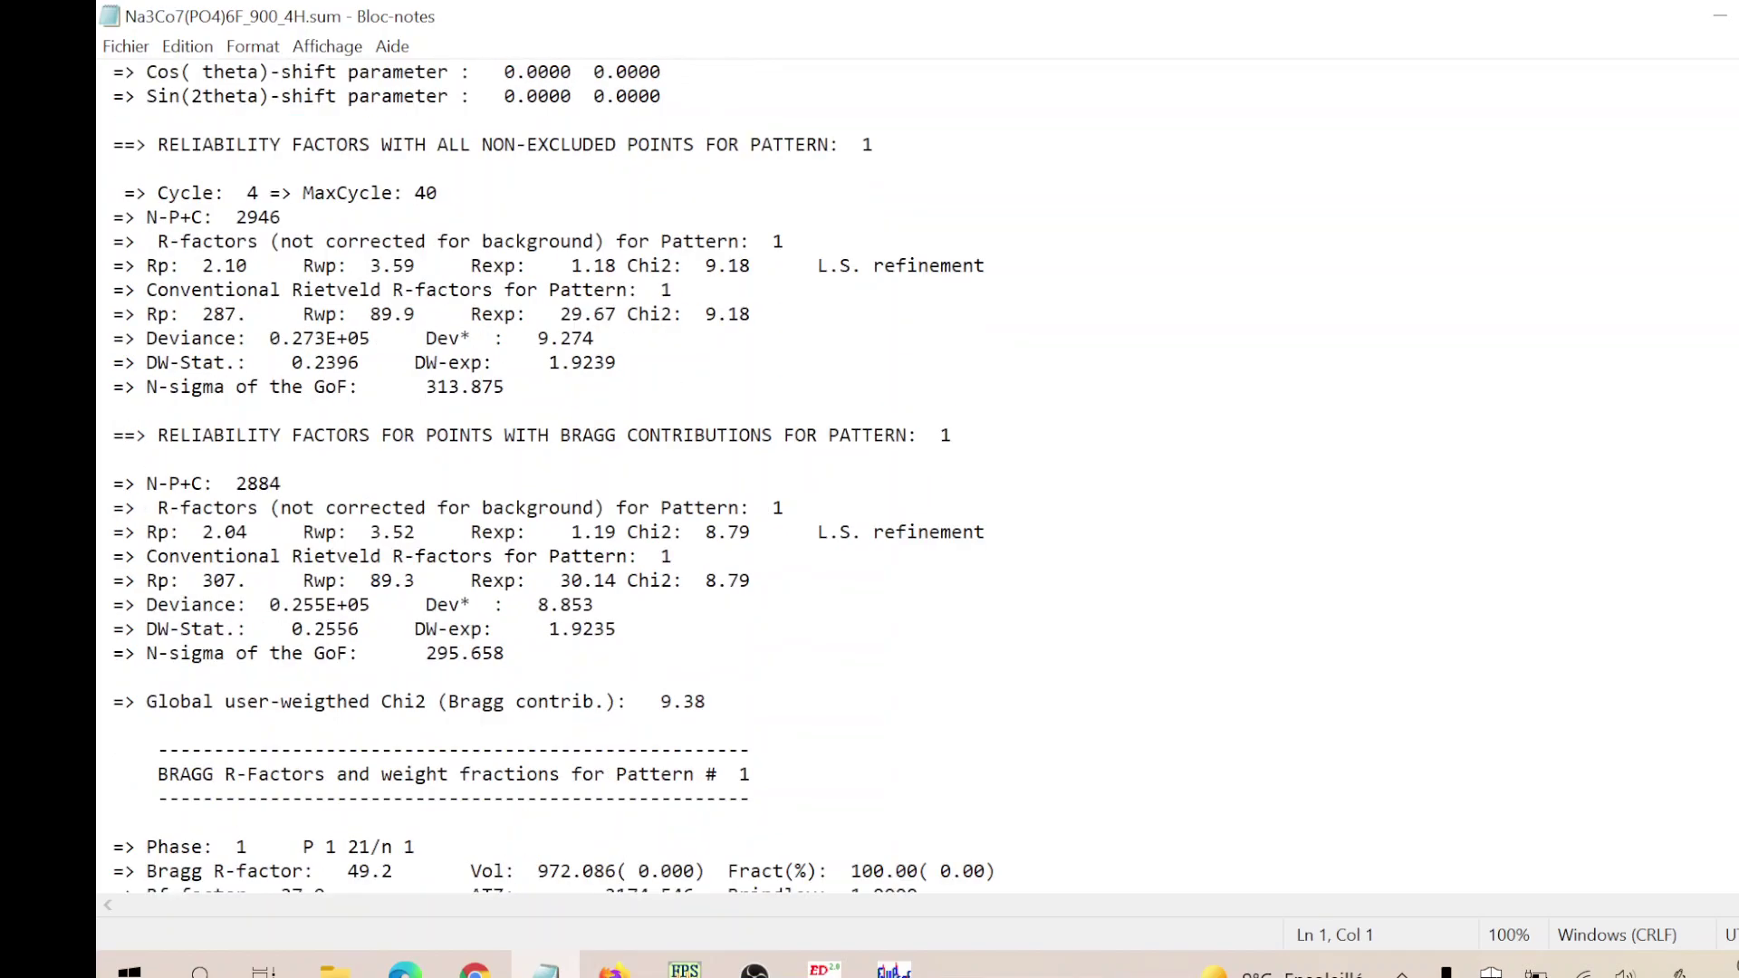
scroll(905, 471, "down", 3)
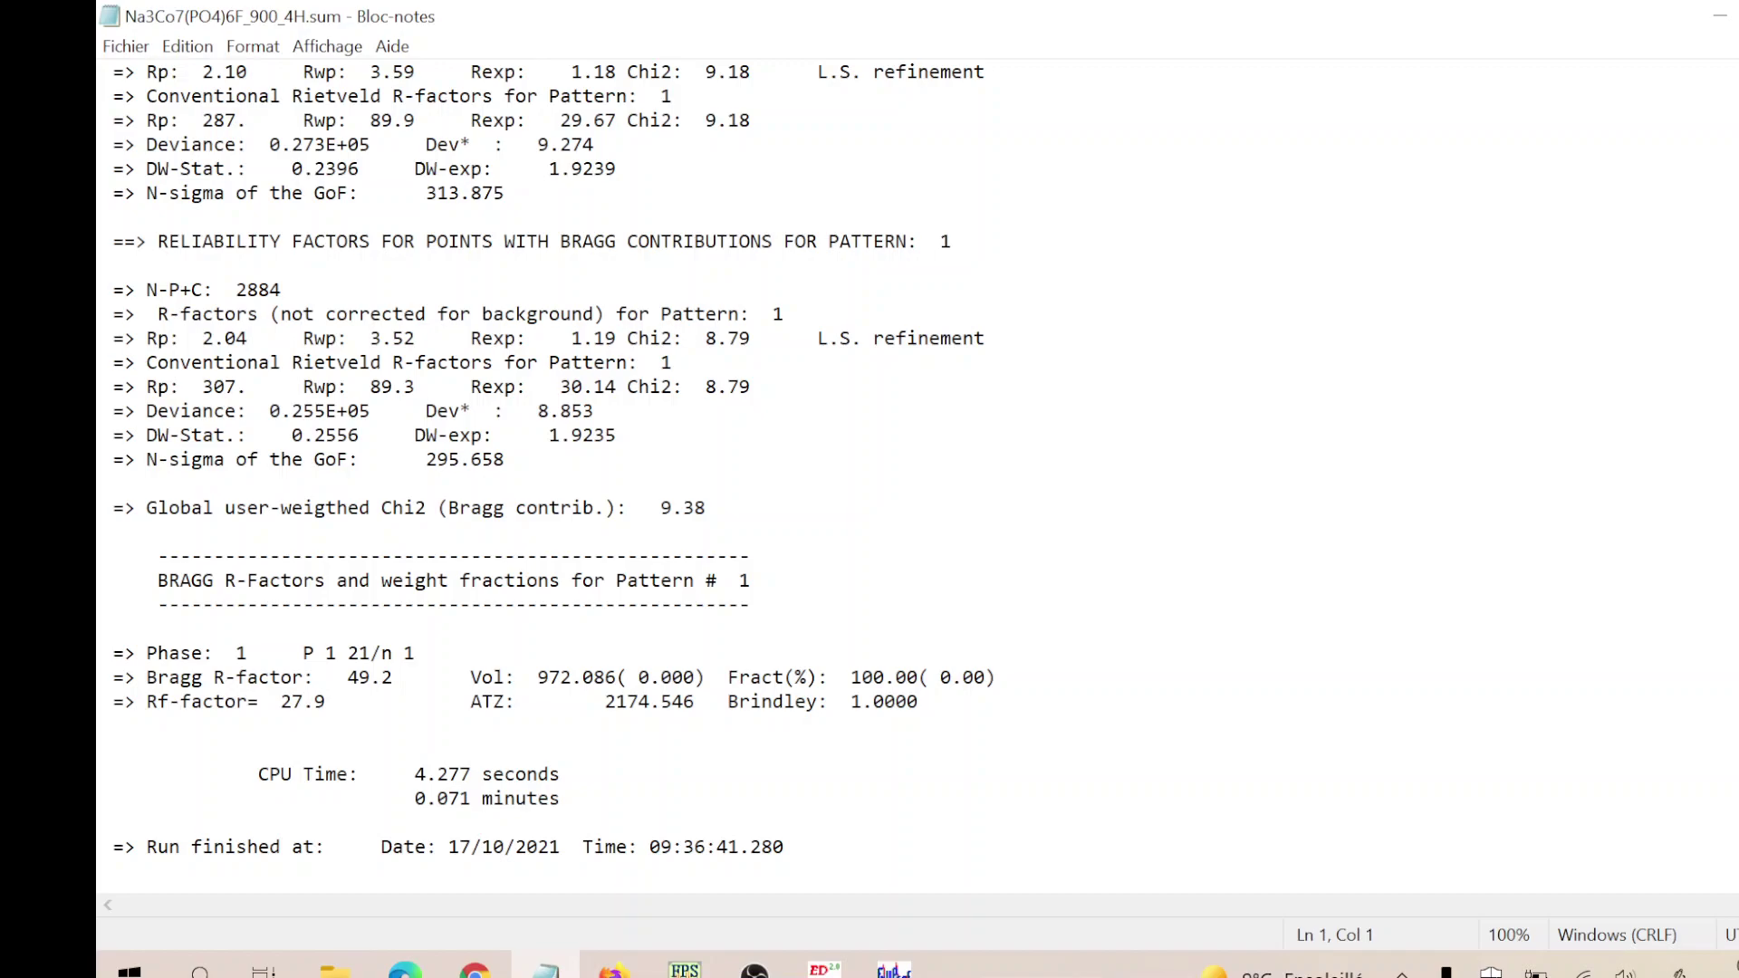
scroll(553, 470, "up", 1)
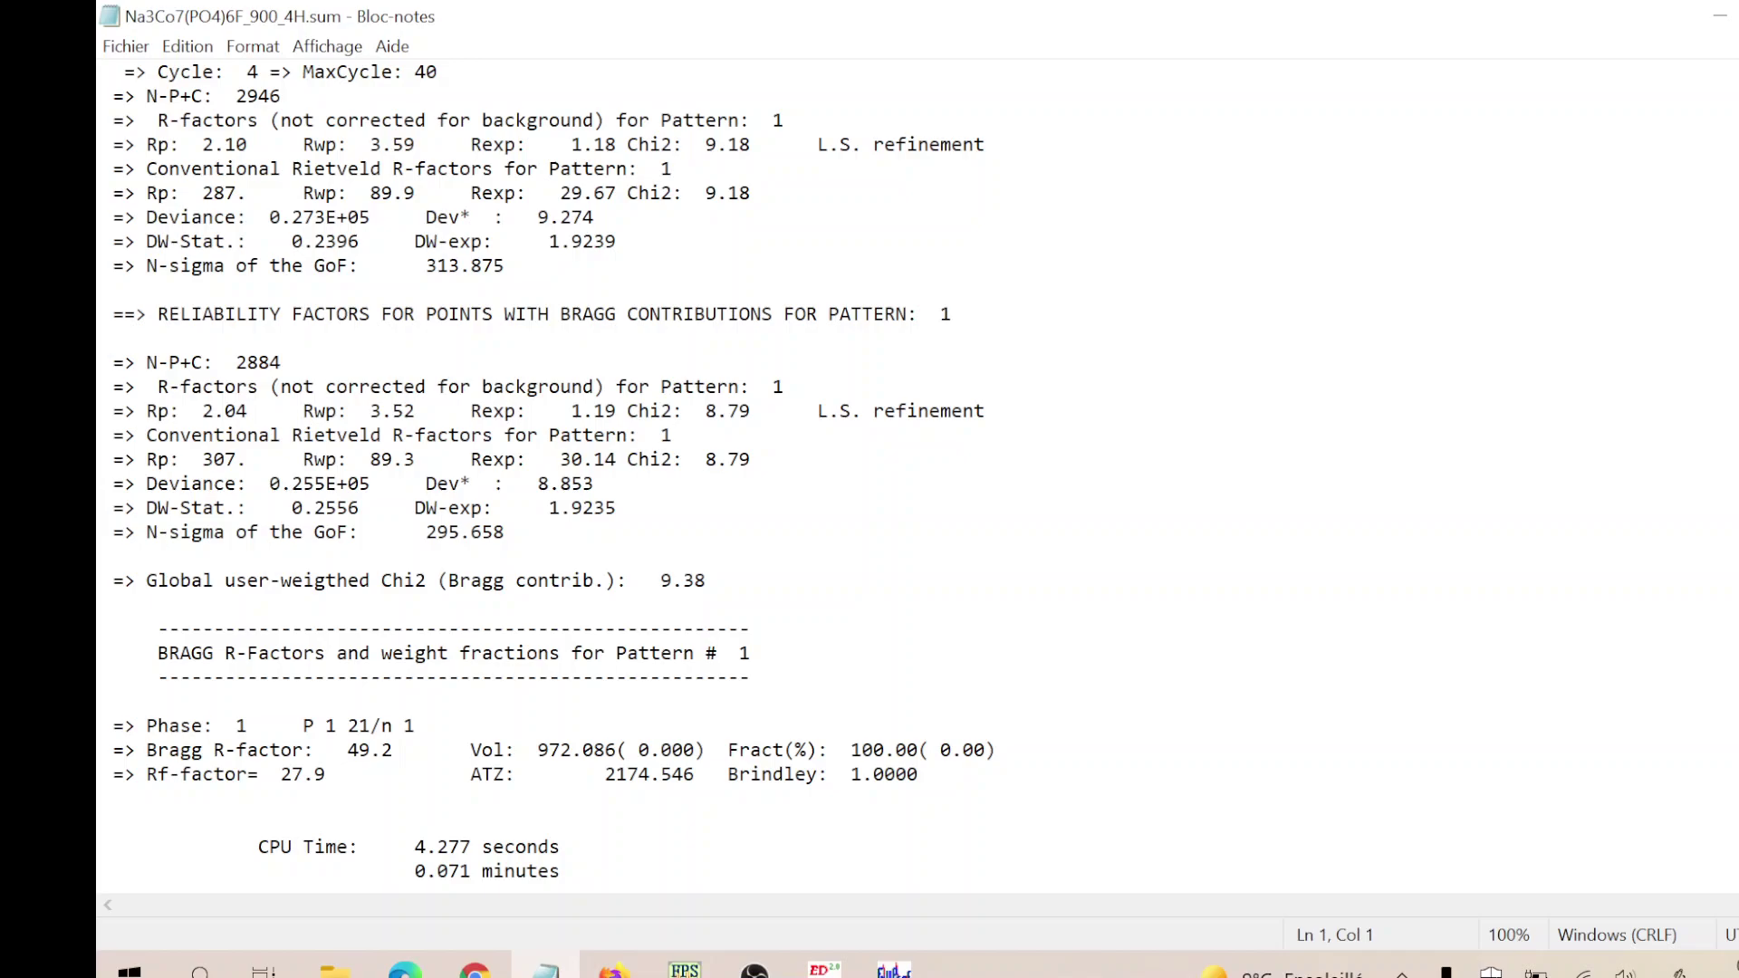
scroll(552, 470, "up", 1)
scroll(553, 470, "up", 1)
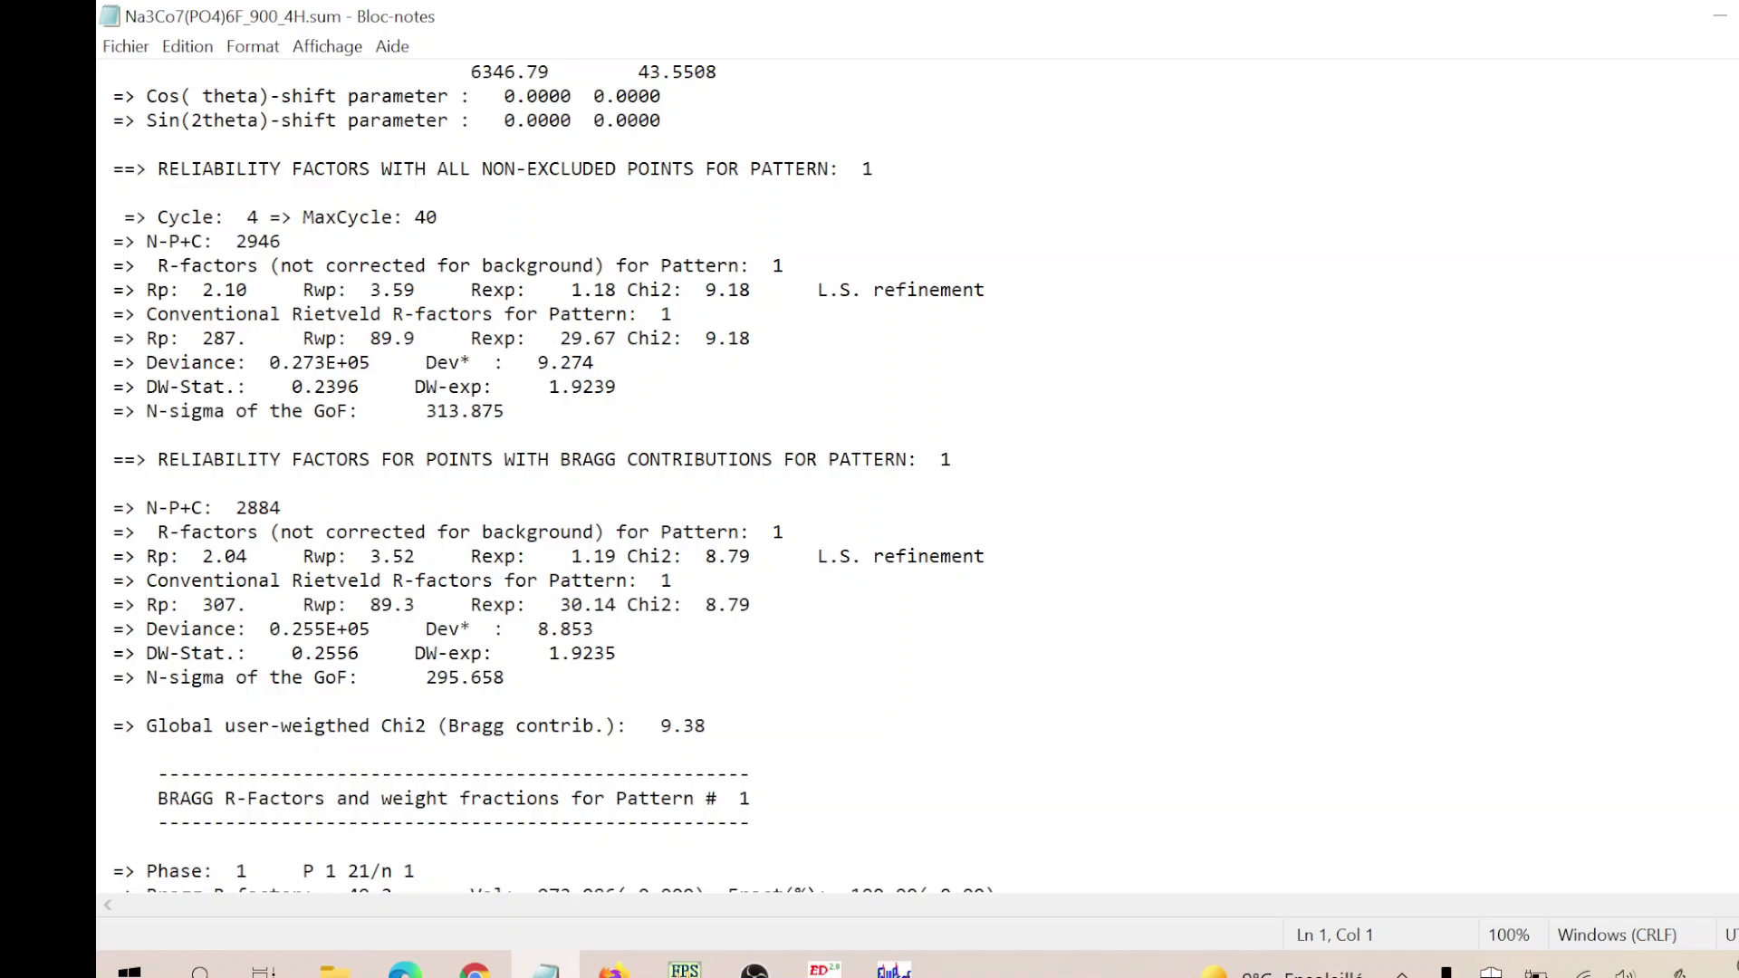
left_click_drag(135, 556, 962, 556)
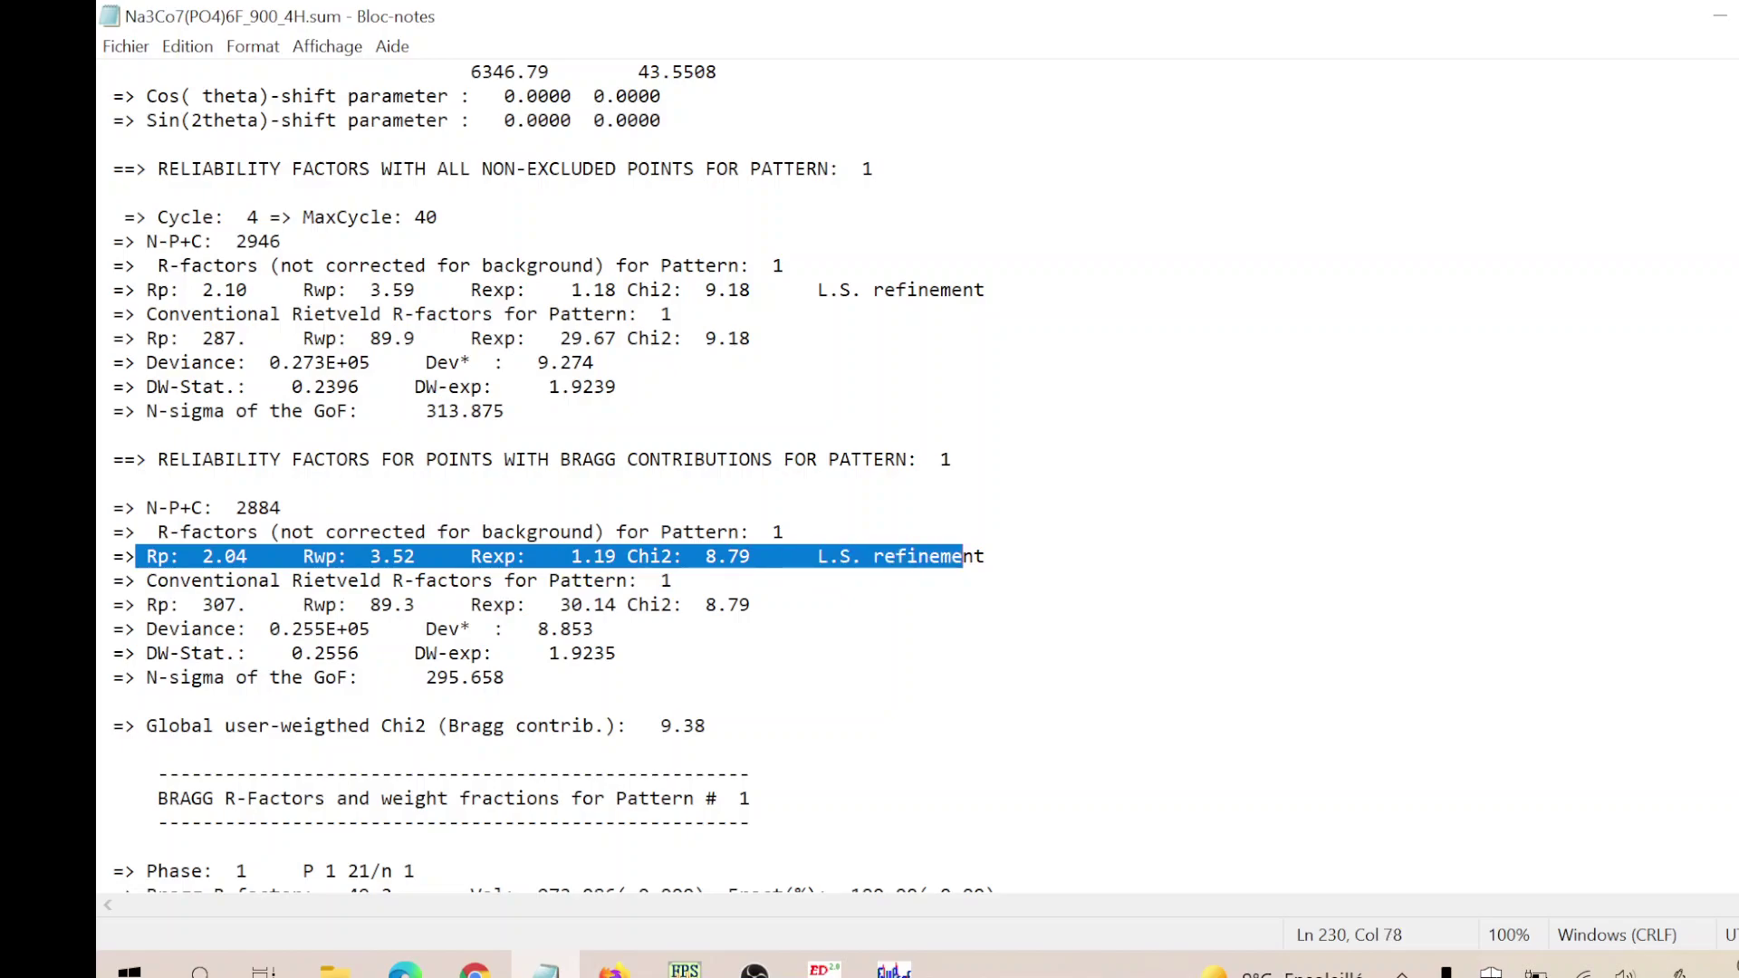
left_click(616, 653)
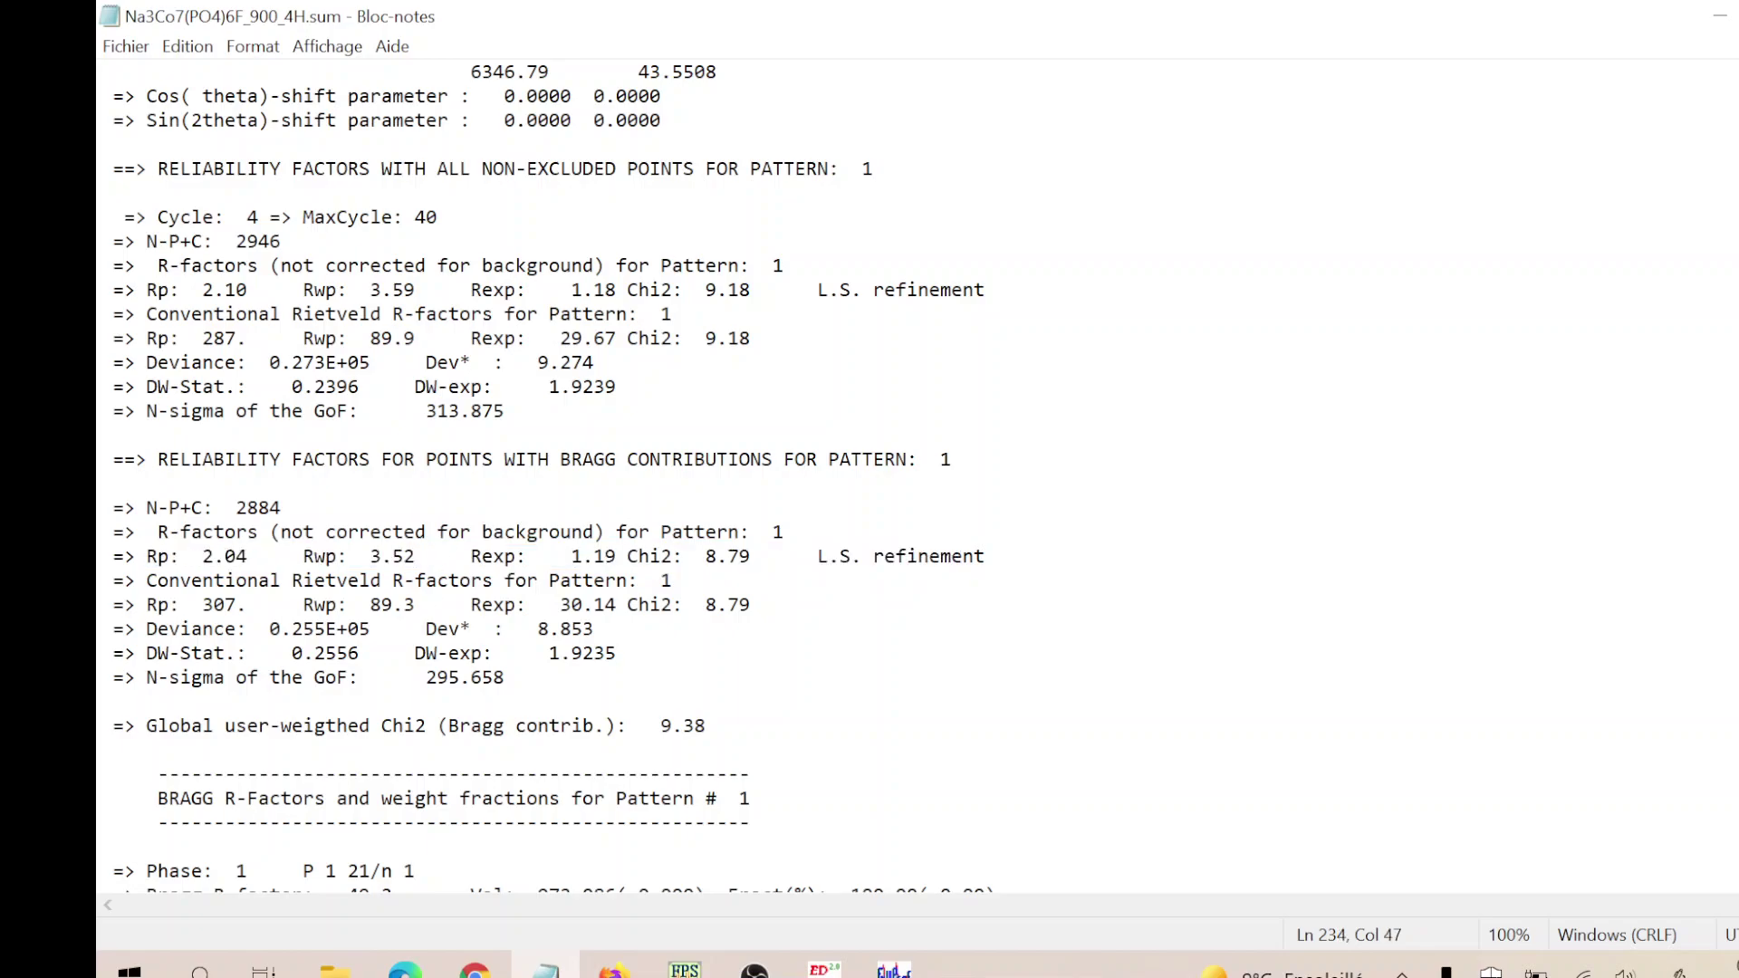
- Go back to the profile parameters of pattern 1 and highlight the cell lengths and angles to read them
scroll(543, 480, "up", 1)
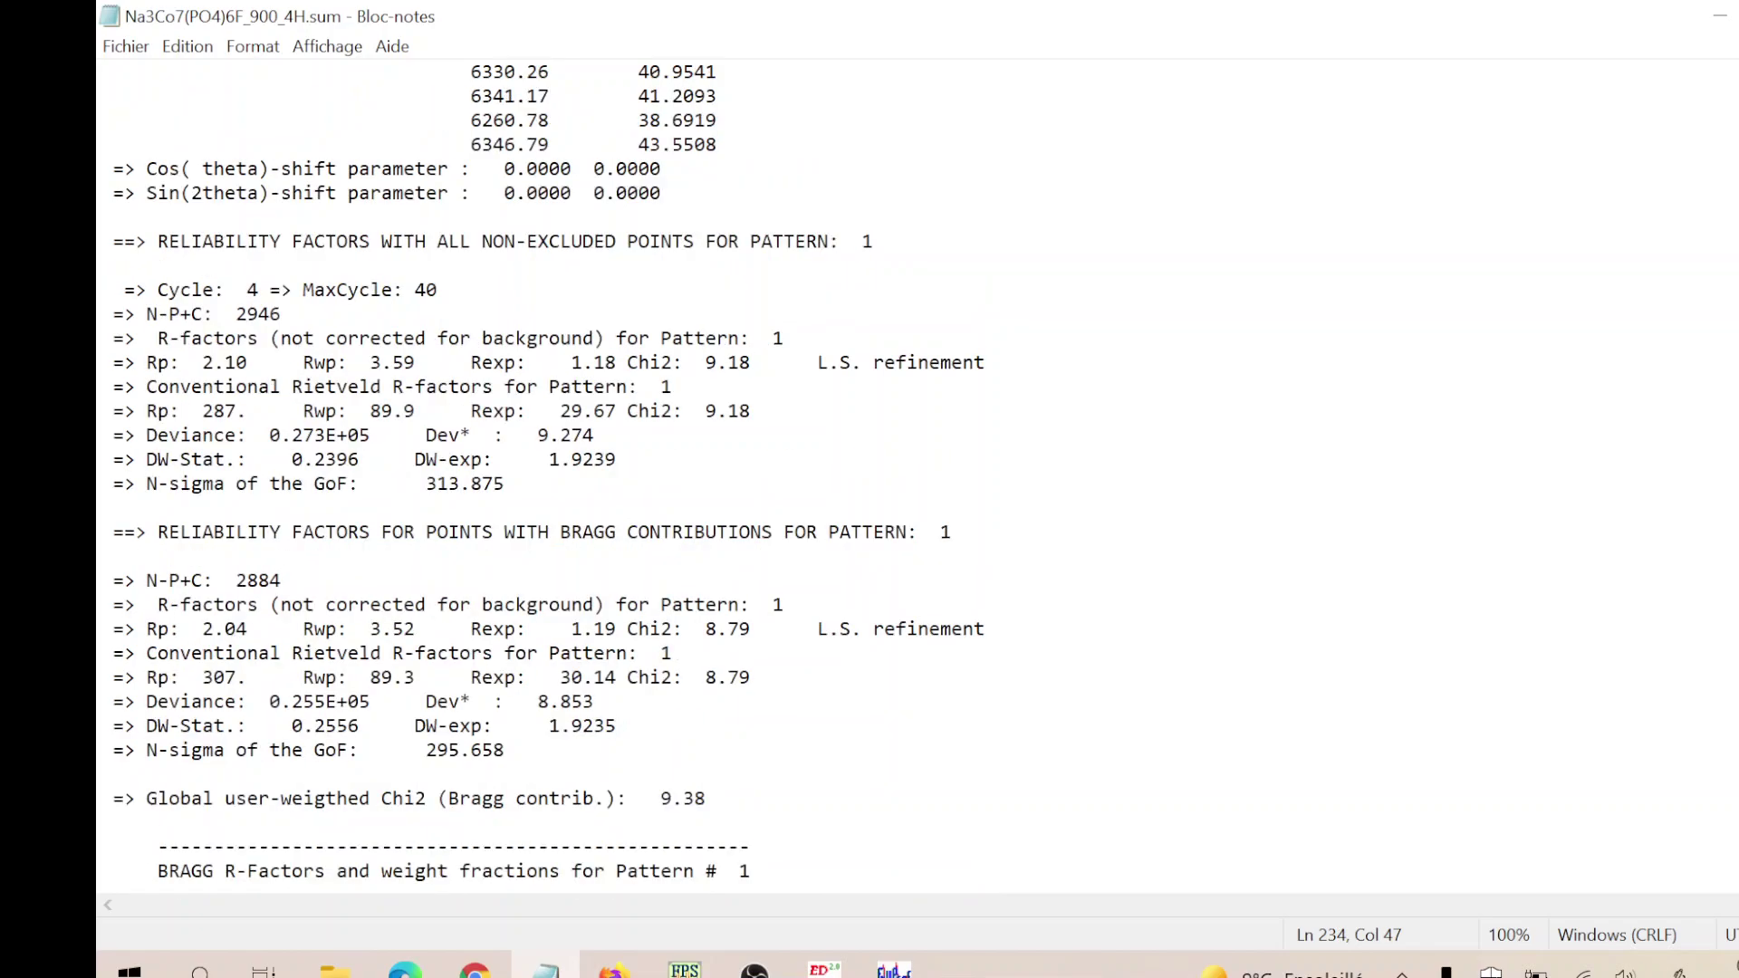
scroll(543, 480, "up", 2)
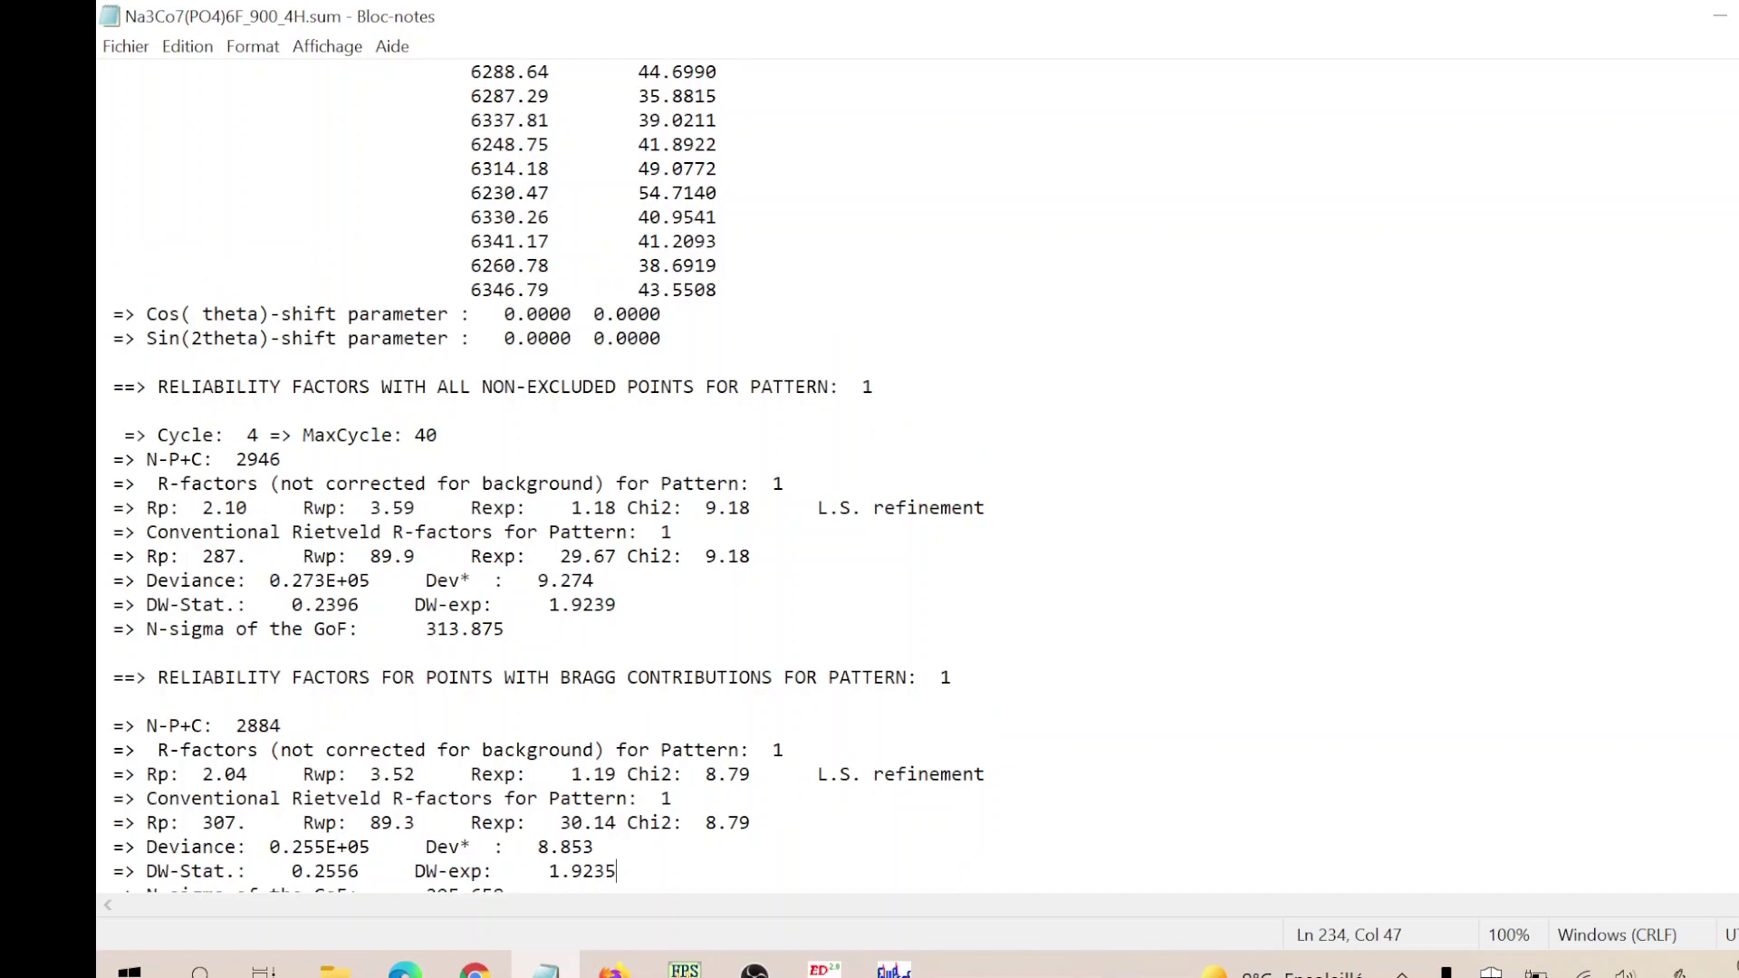
scroll(544, 480, "up", 12)
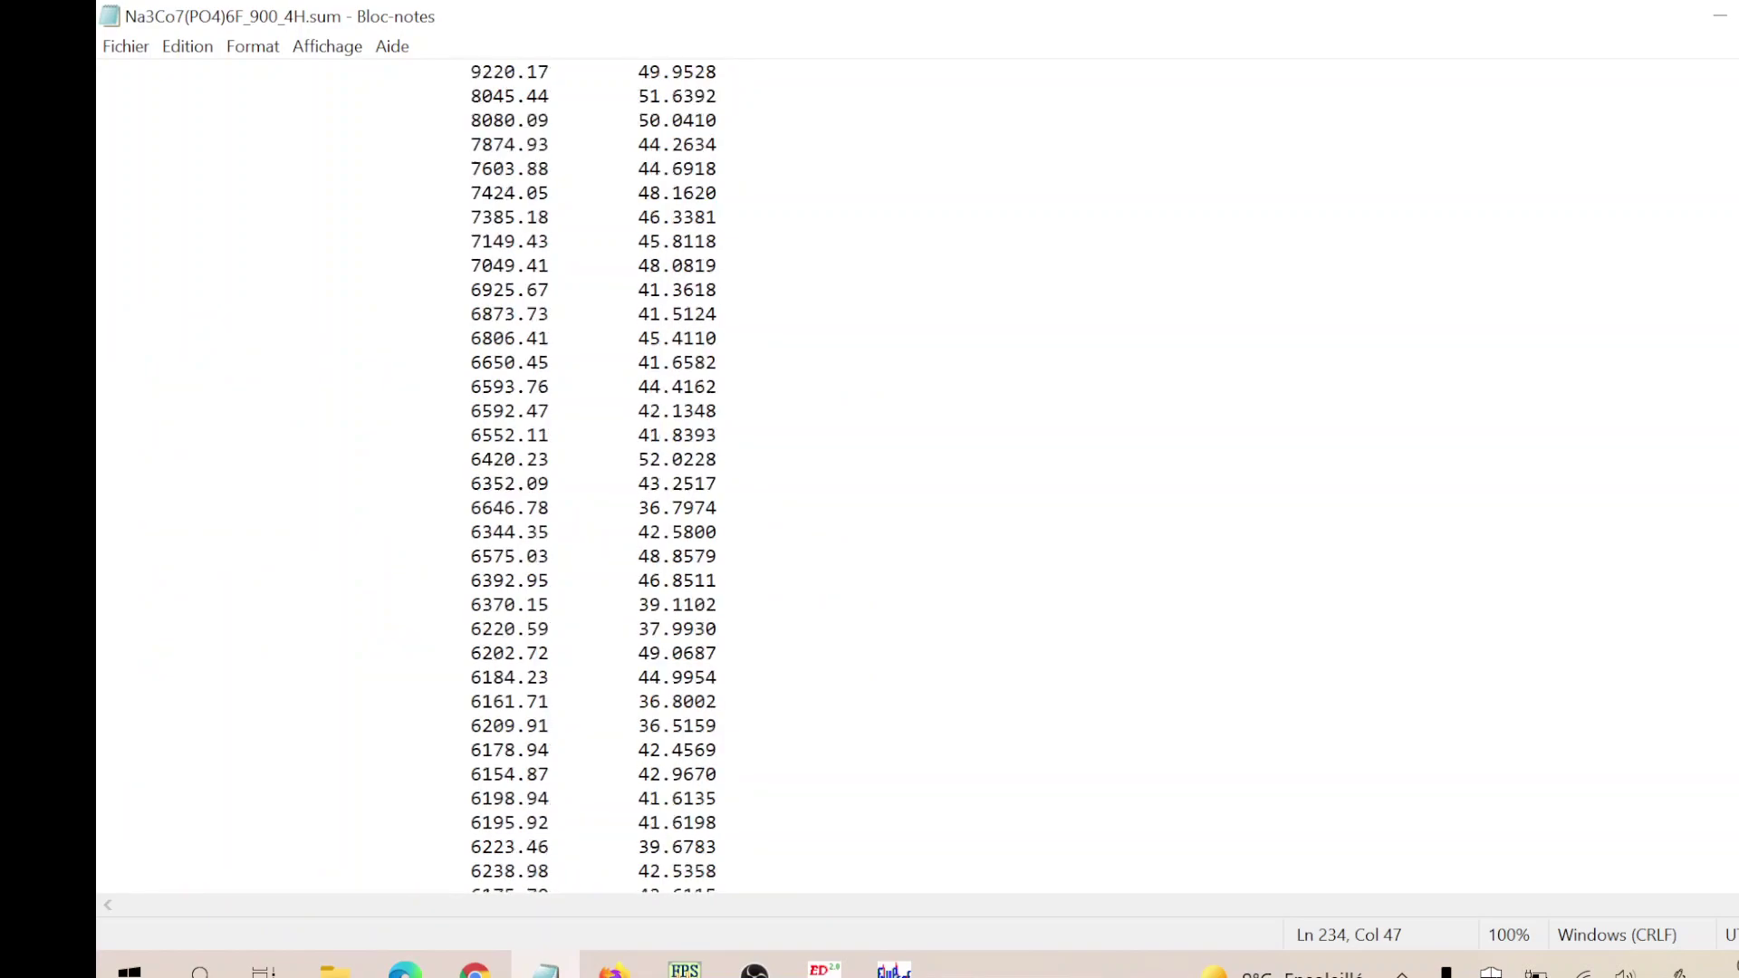
scroll(543, 480, "up", 8)
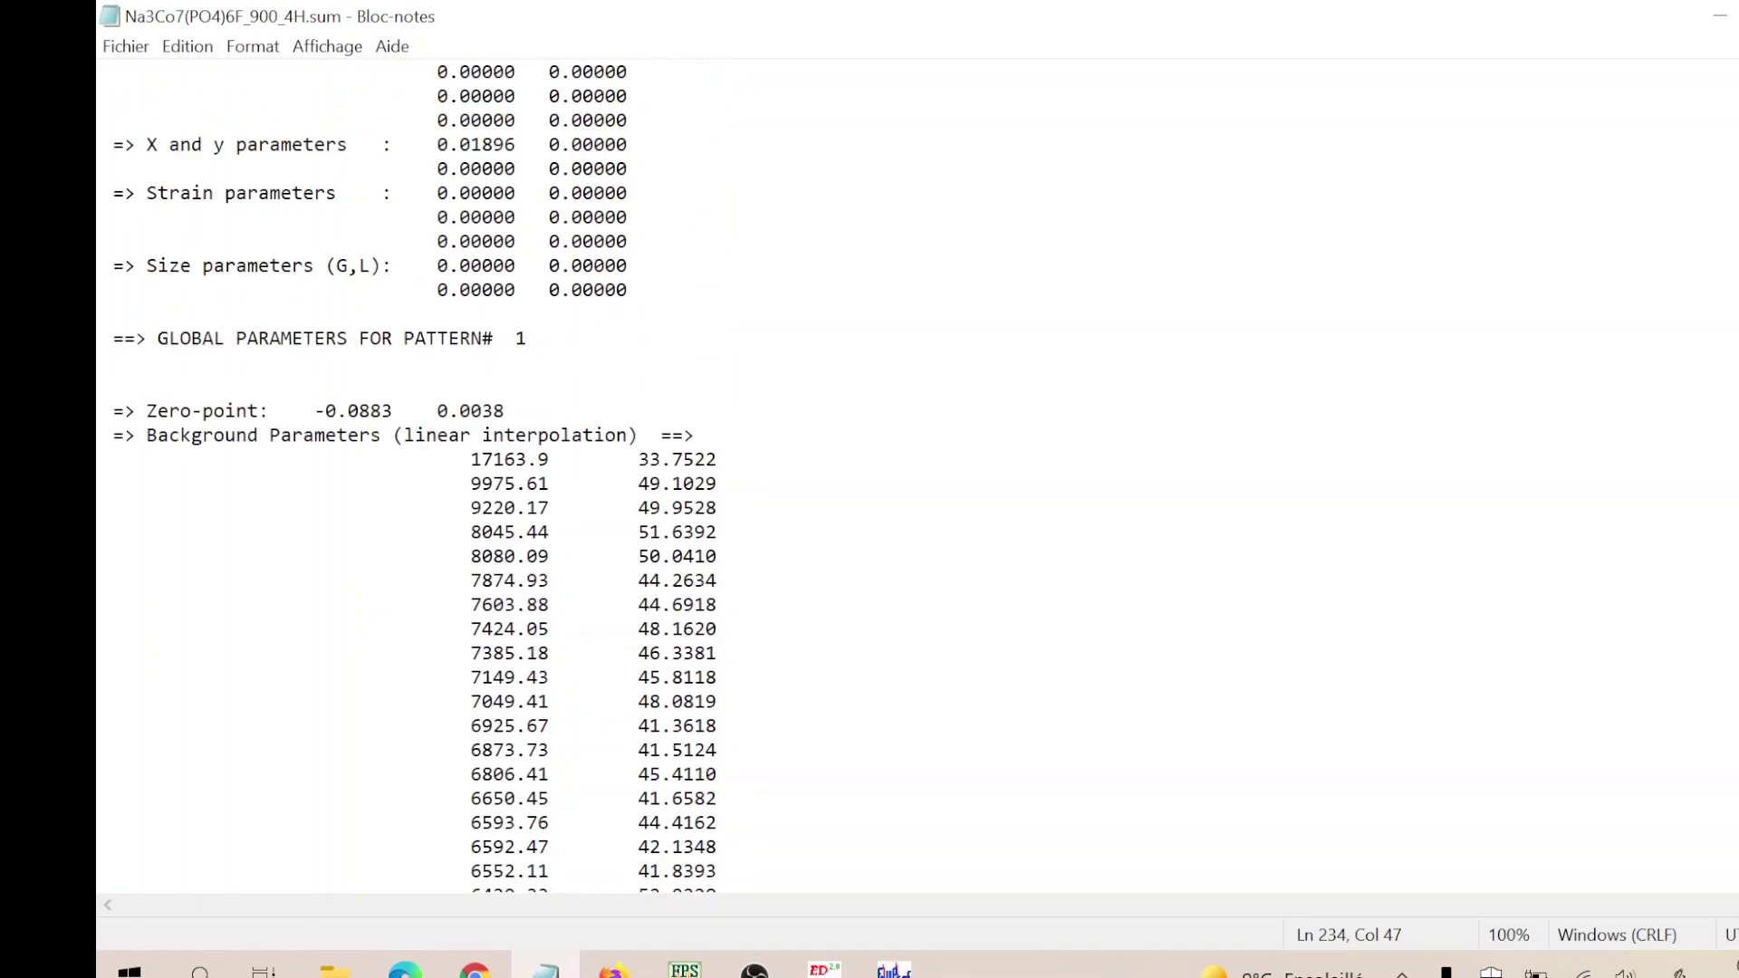
scroll(543, 480, "up", 7)
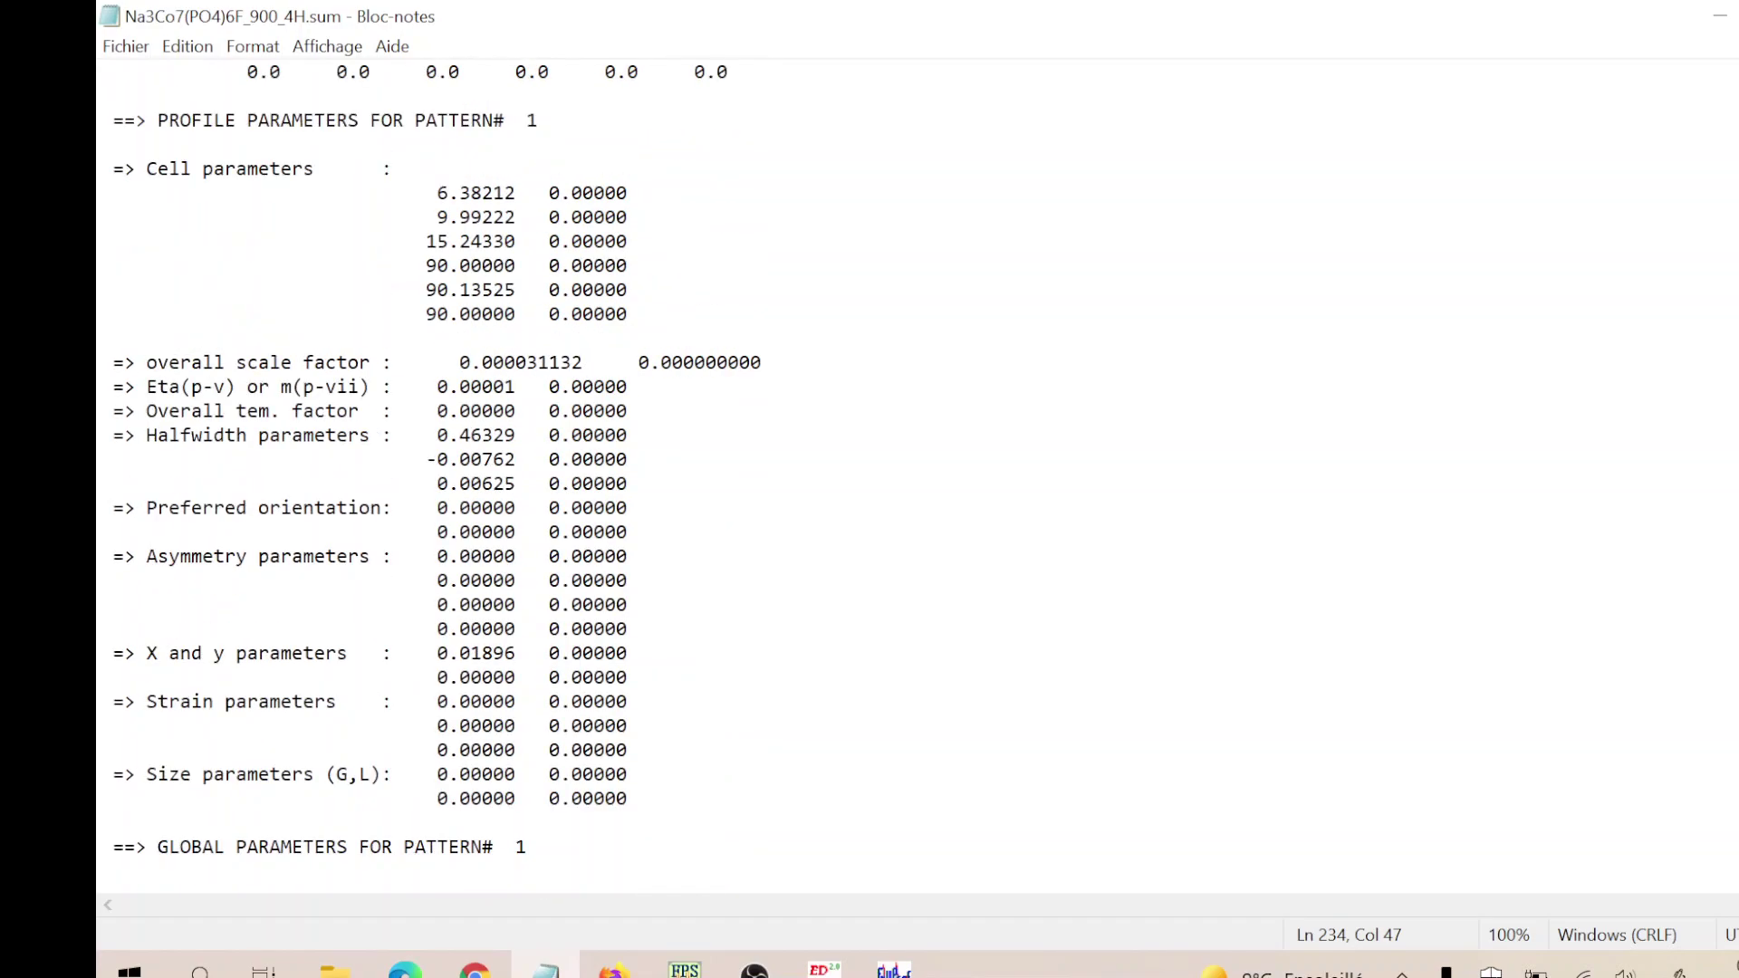
scroll(544, 480, "up", 3)
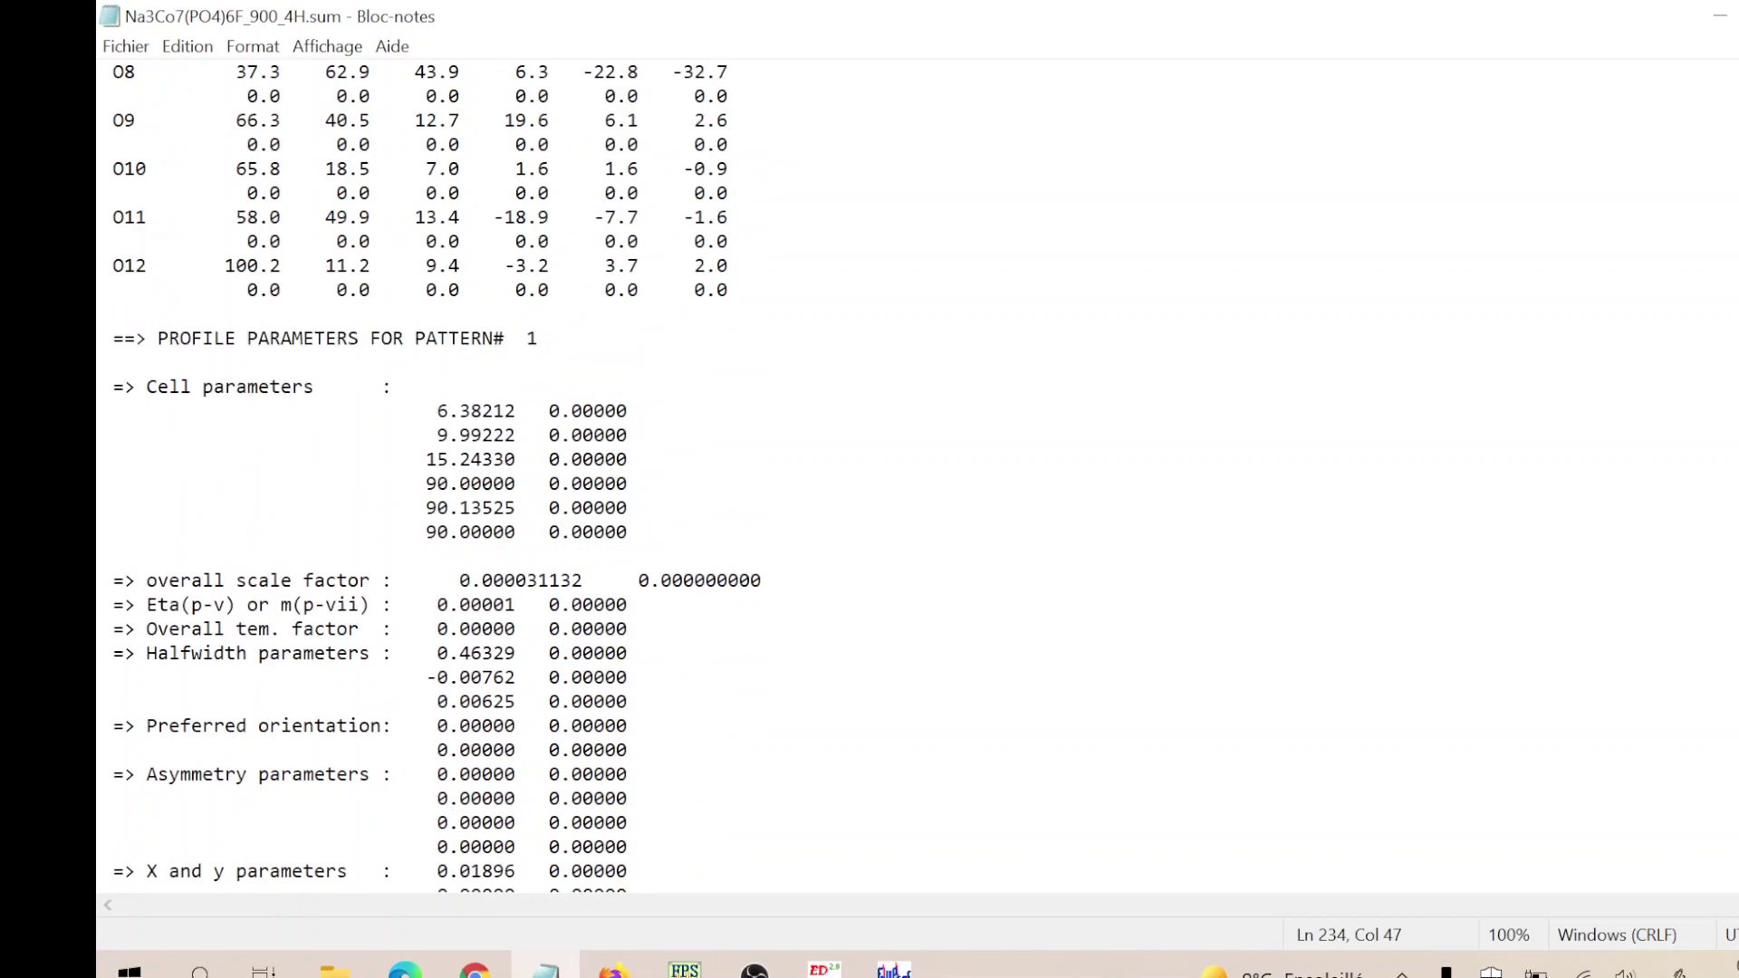
left_click_drag(146, 387, 628, 412)
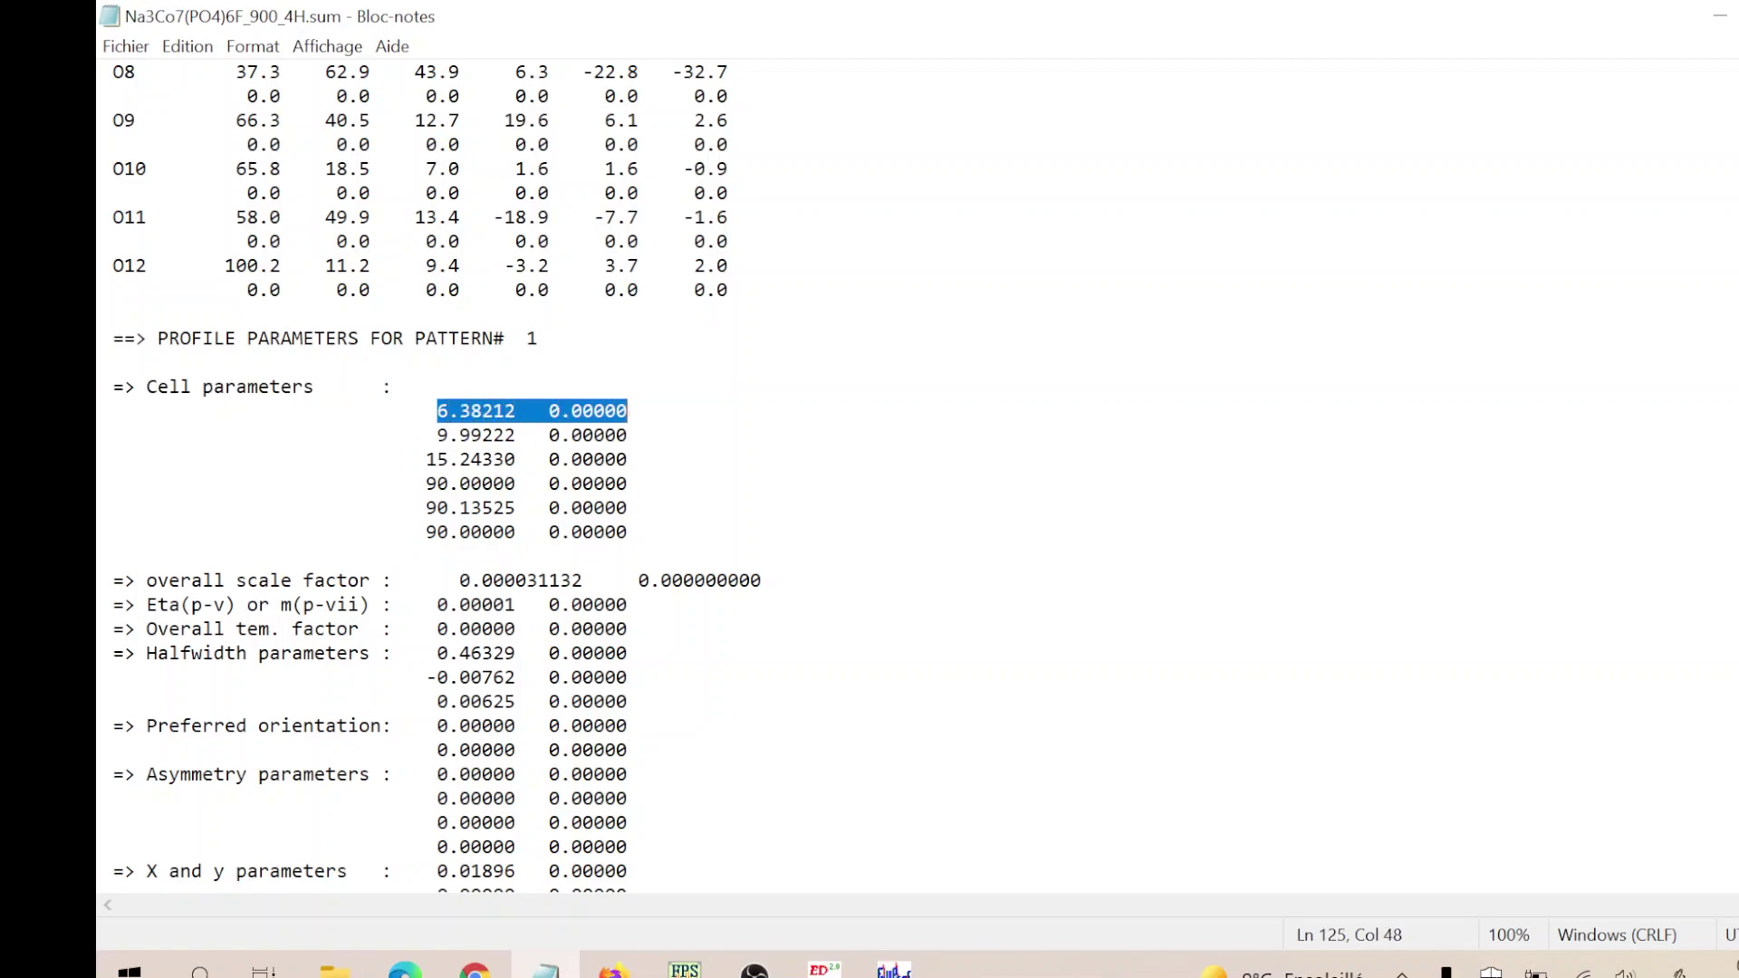
left_click_drag(438, 434, 627, 434)
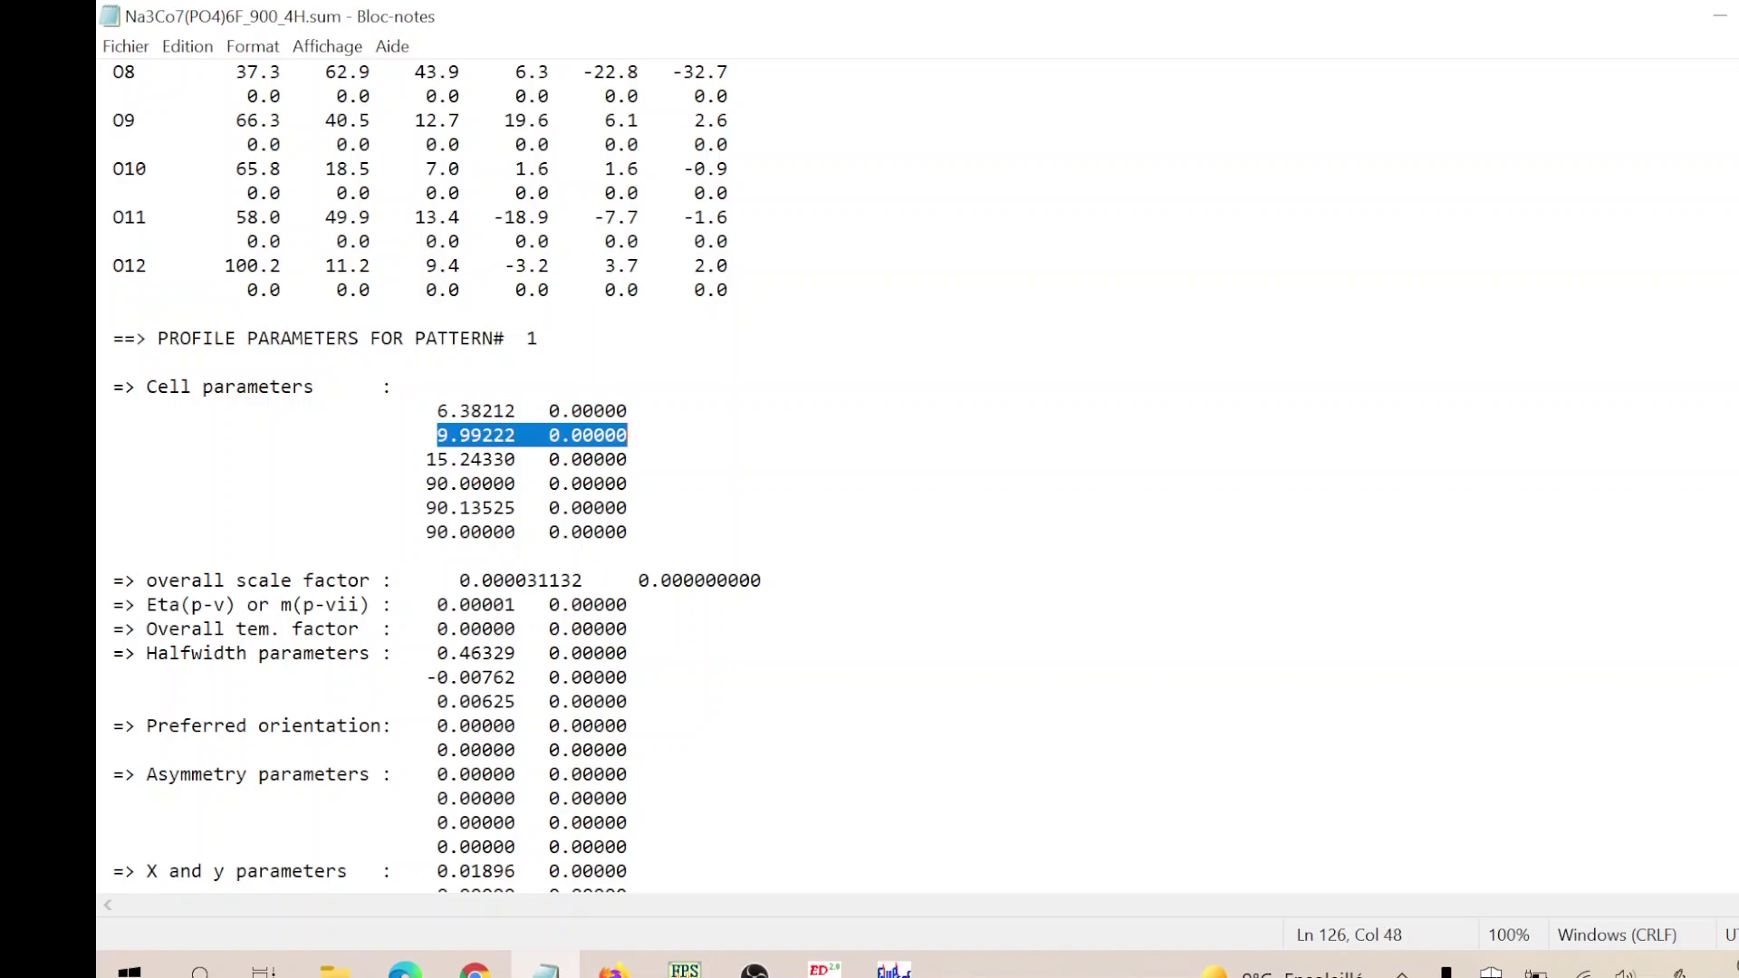
left_click_drag(415, 459, 628, 459)
left_click_drag(416, 483, 627, 533)
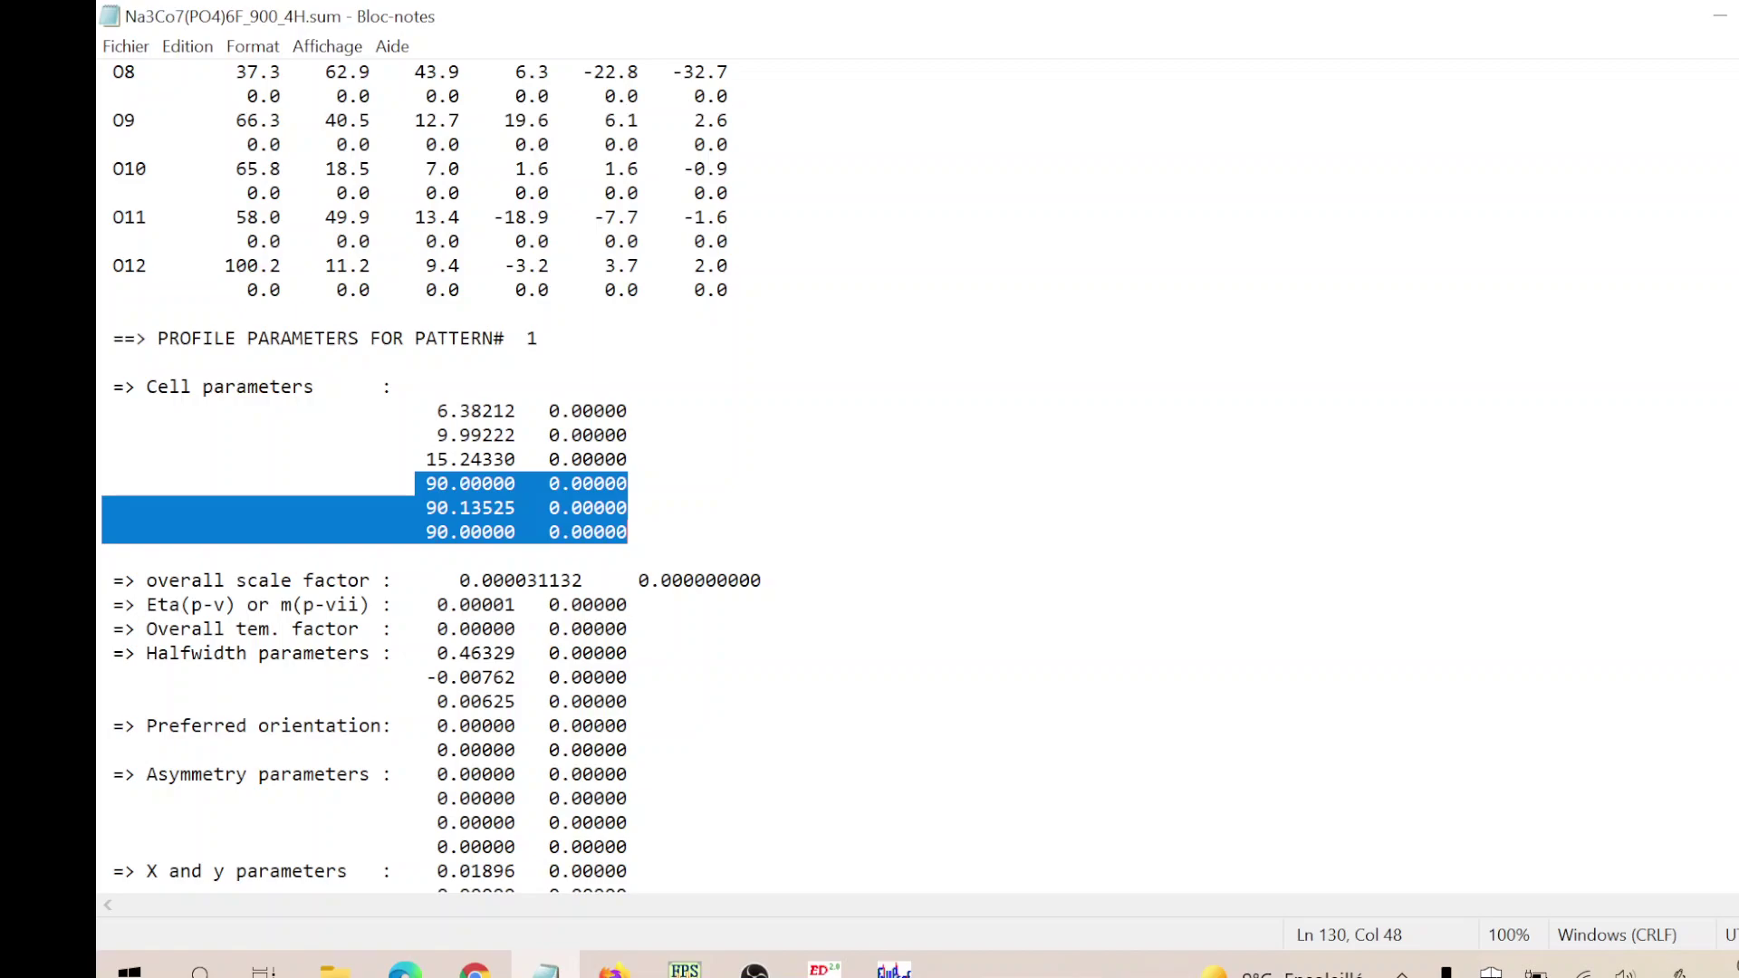
left_click(448, 459)
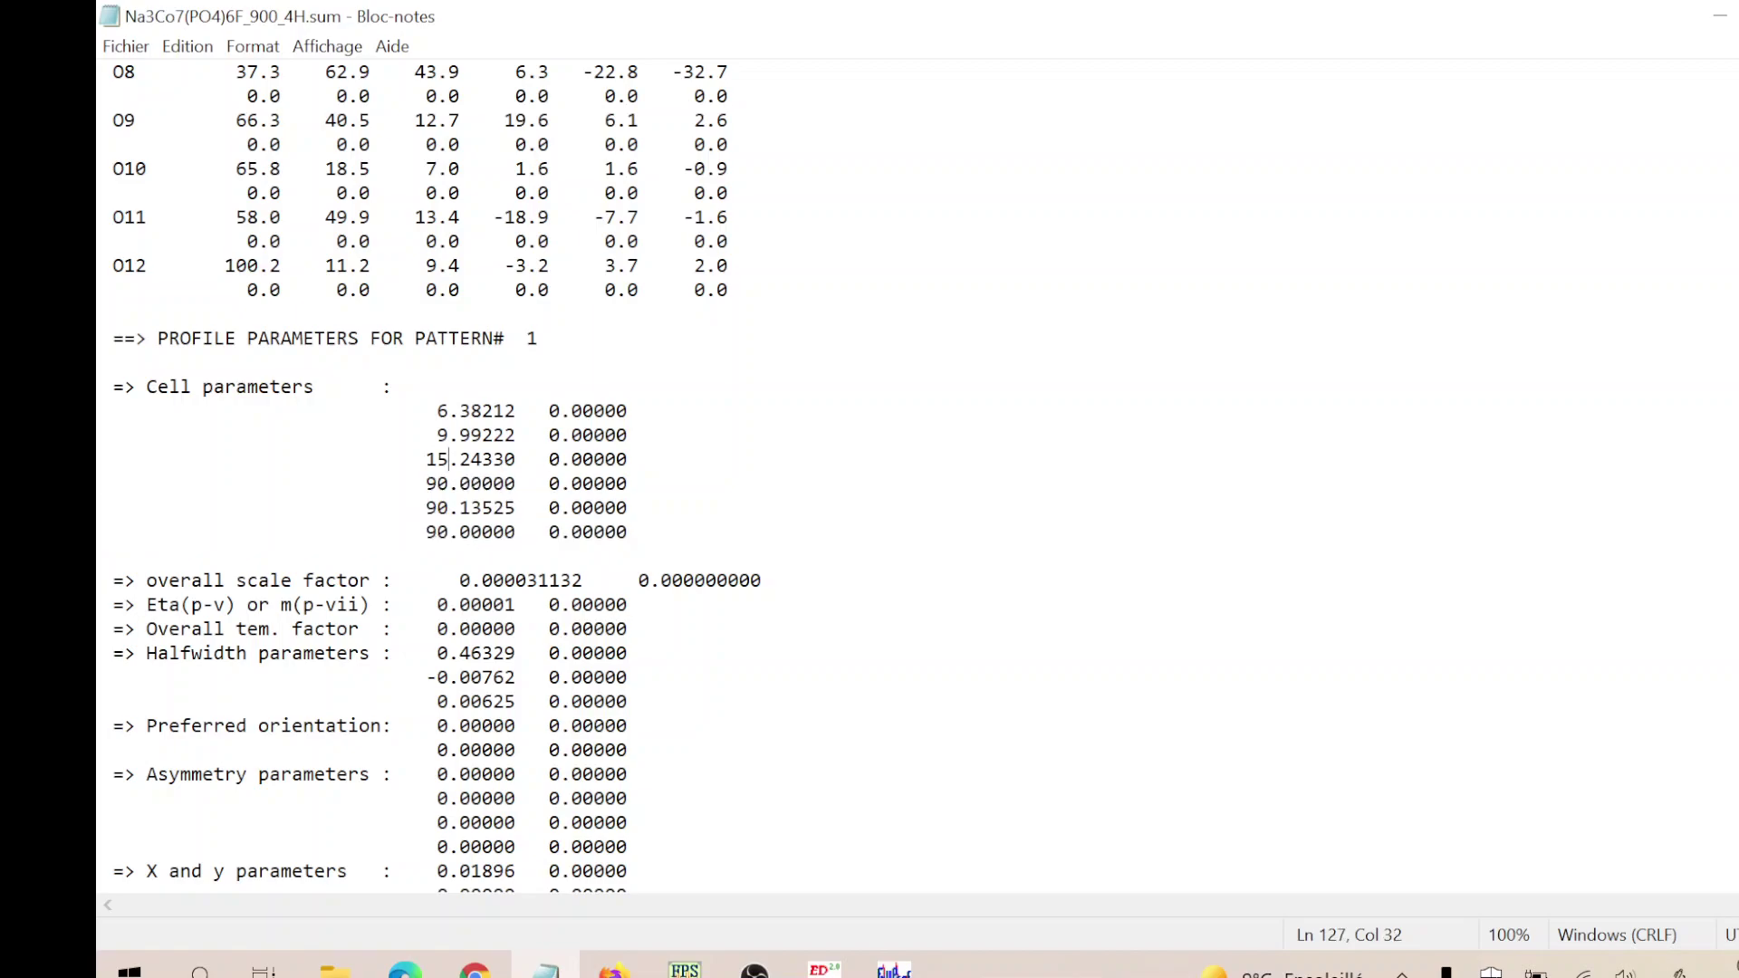
left_click_drag(448, 410, 470, 435)
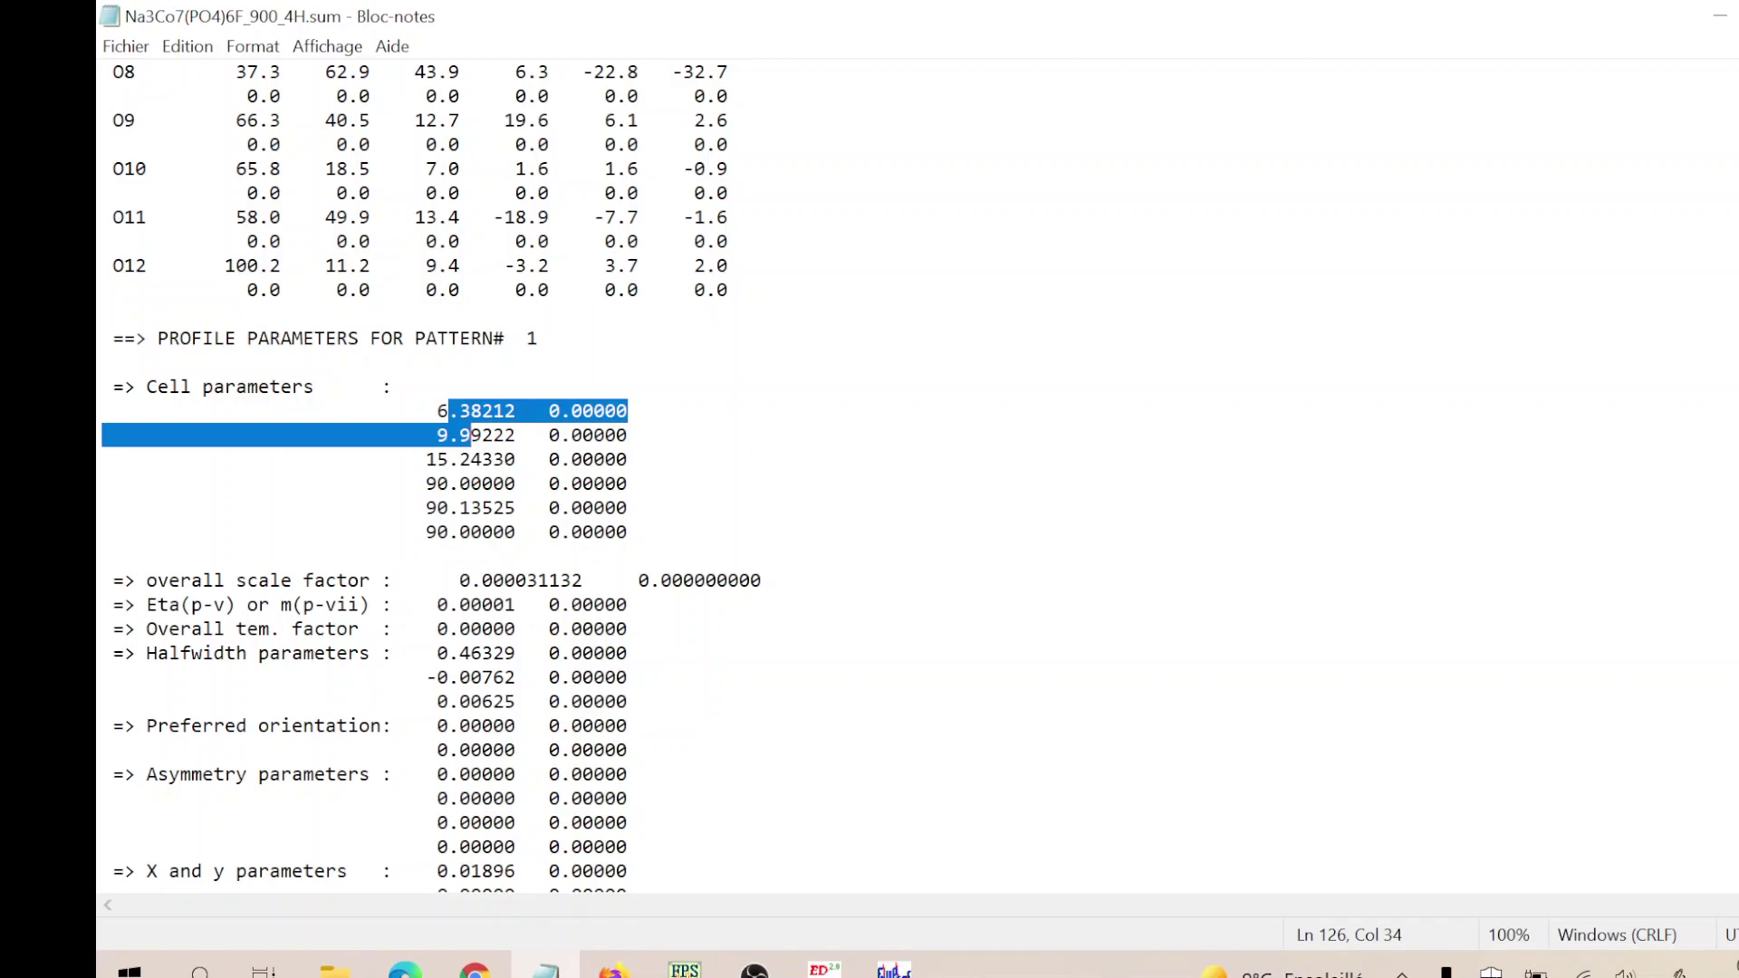
- Look over the remaining profile and background parameters, and return to the run conditions near the start of the summary
scroll(470, 434, "down", 2)
scroll(470, 435, "down", 2)
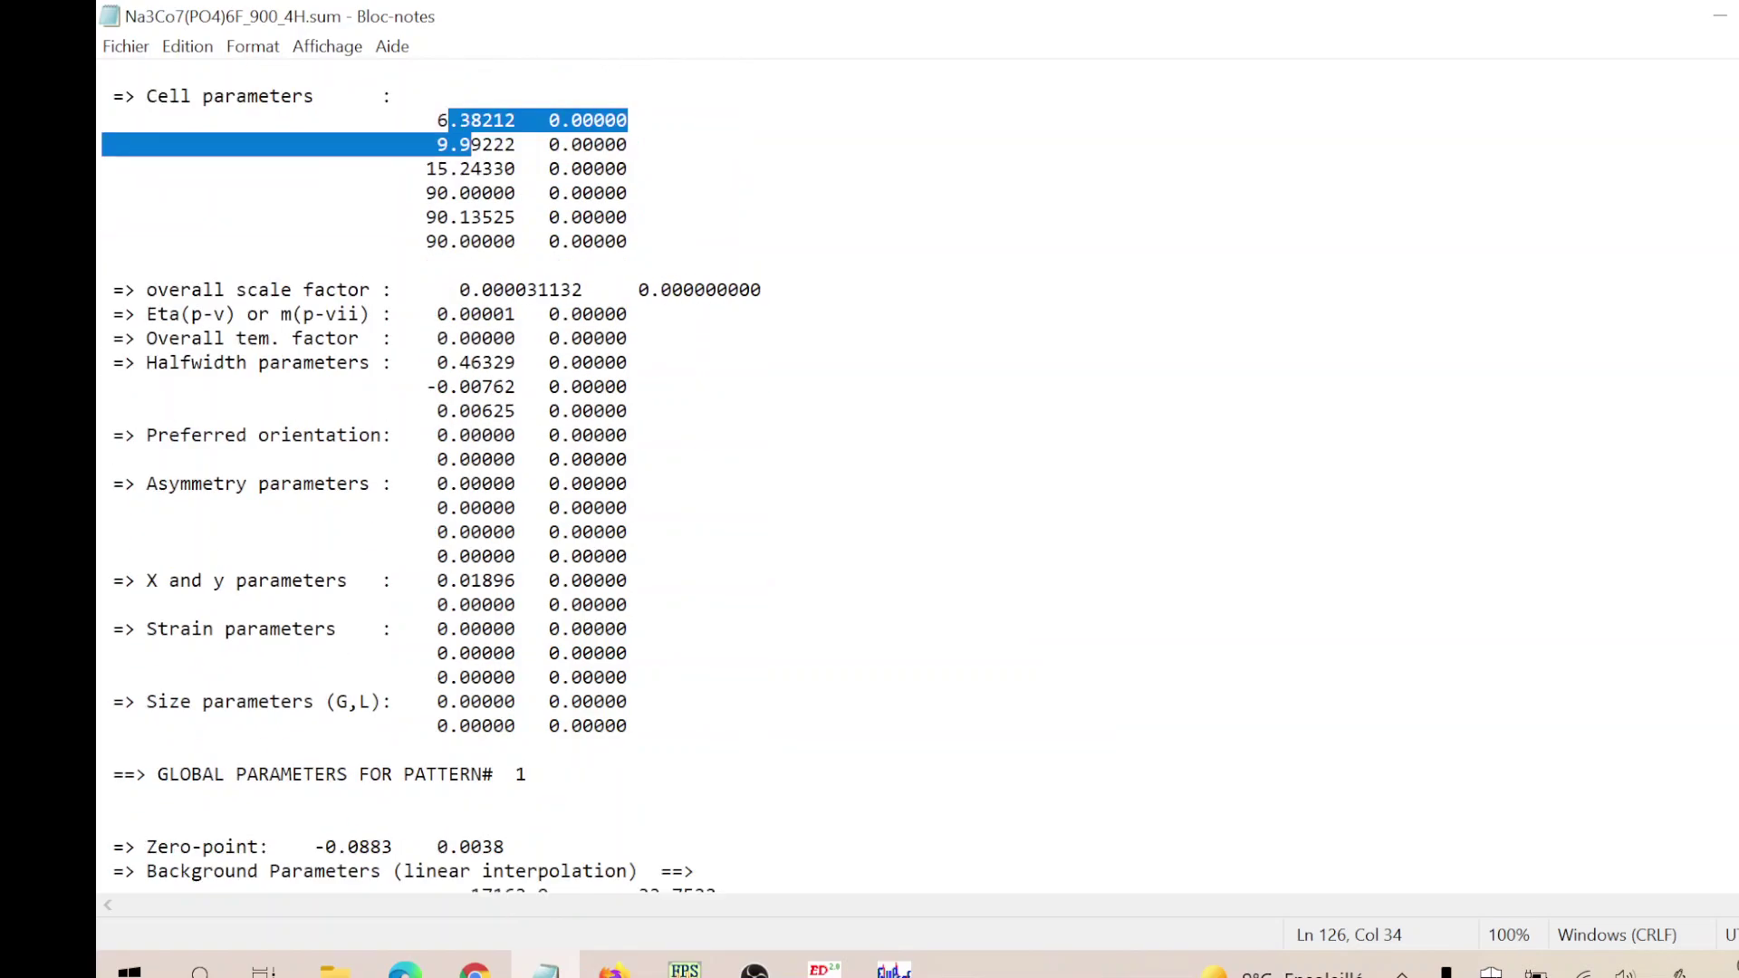
scroll(470, 435, "down", 19)
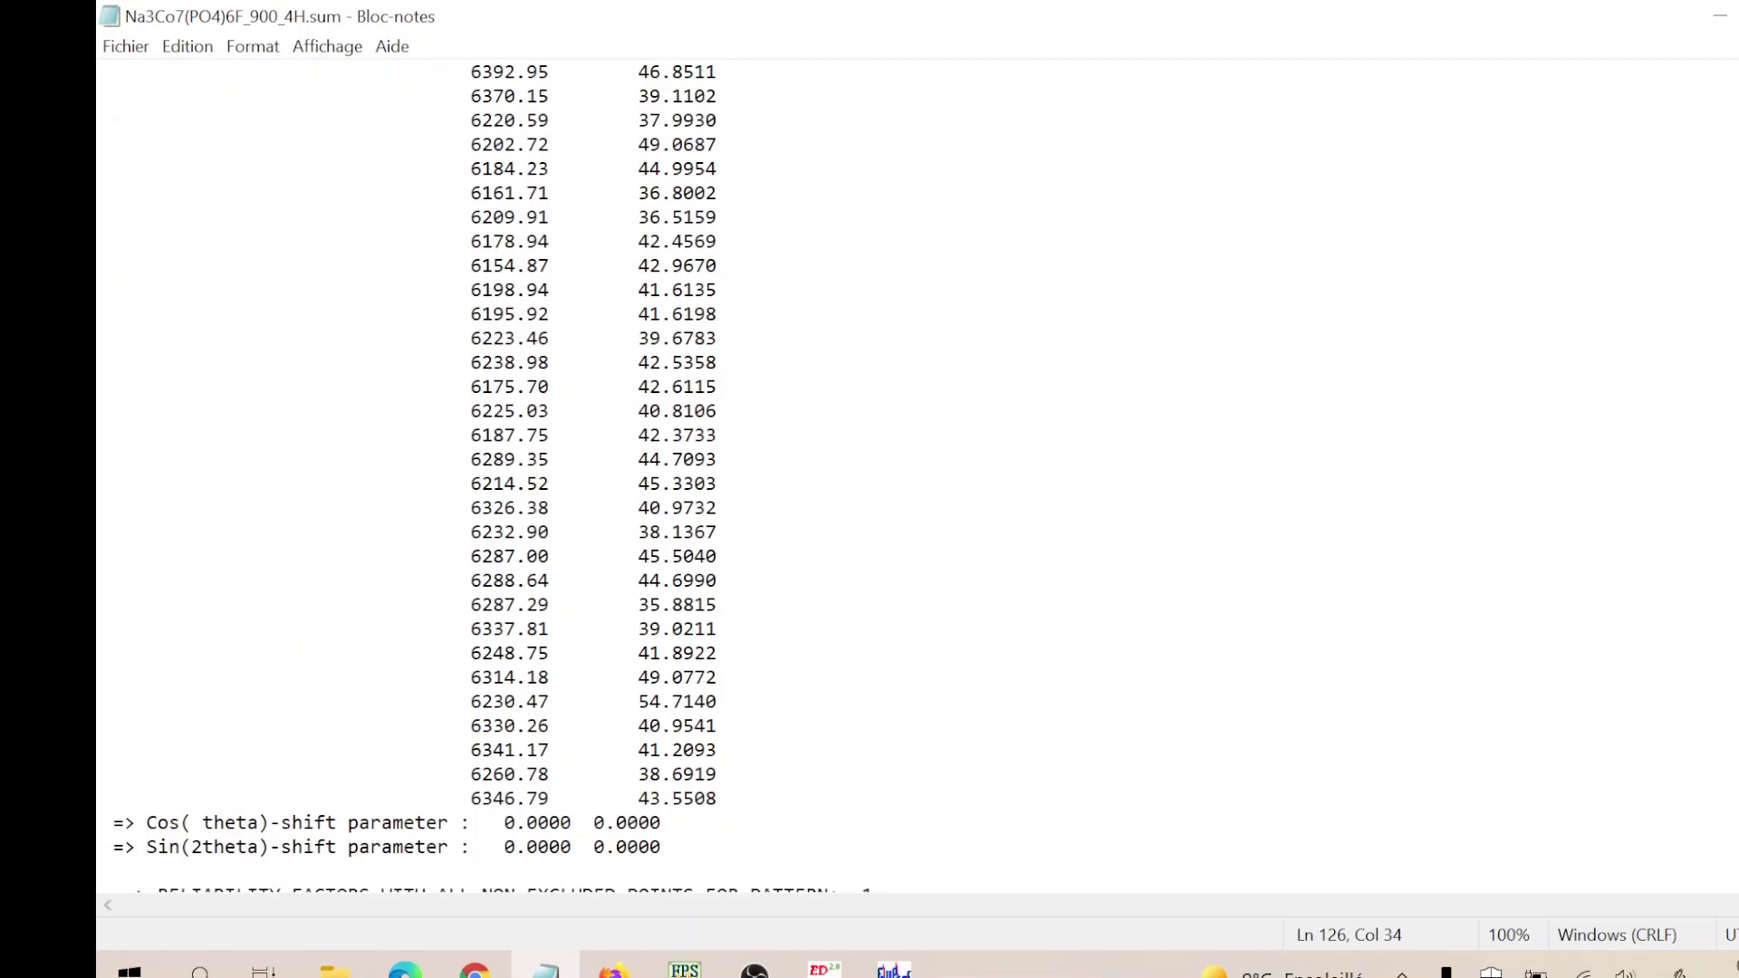
scroll(470, 435, "up", 20)
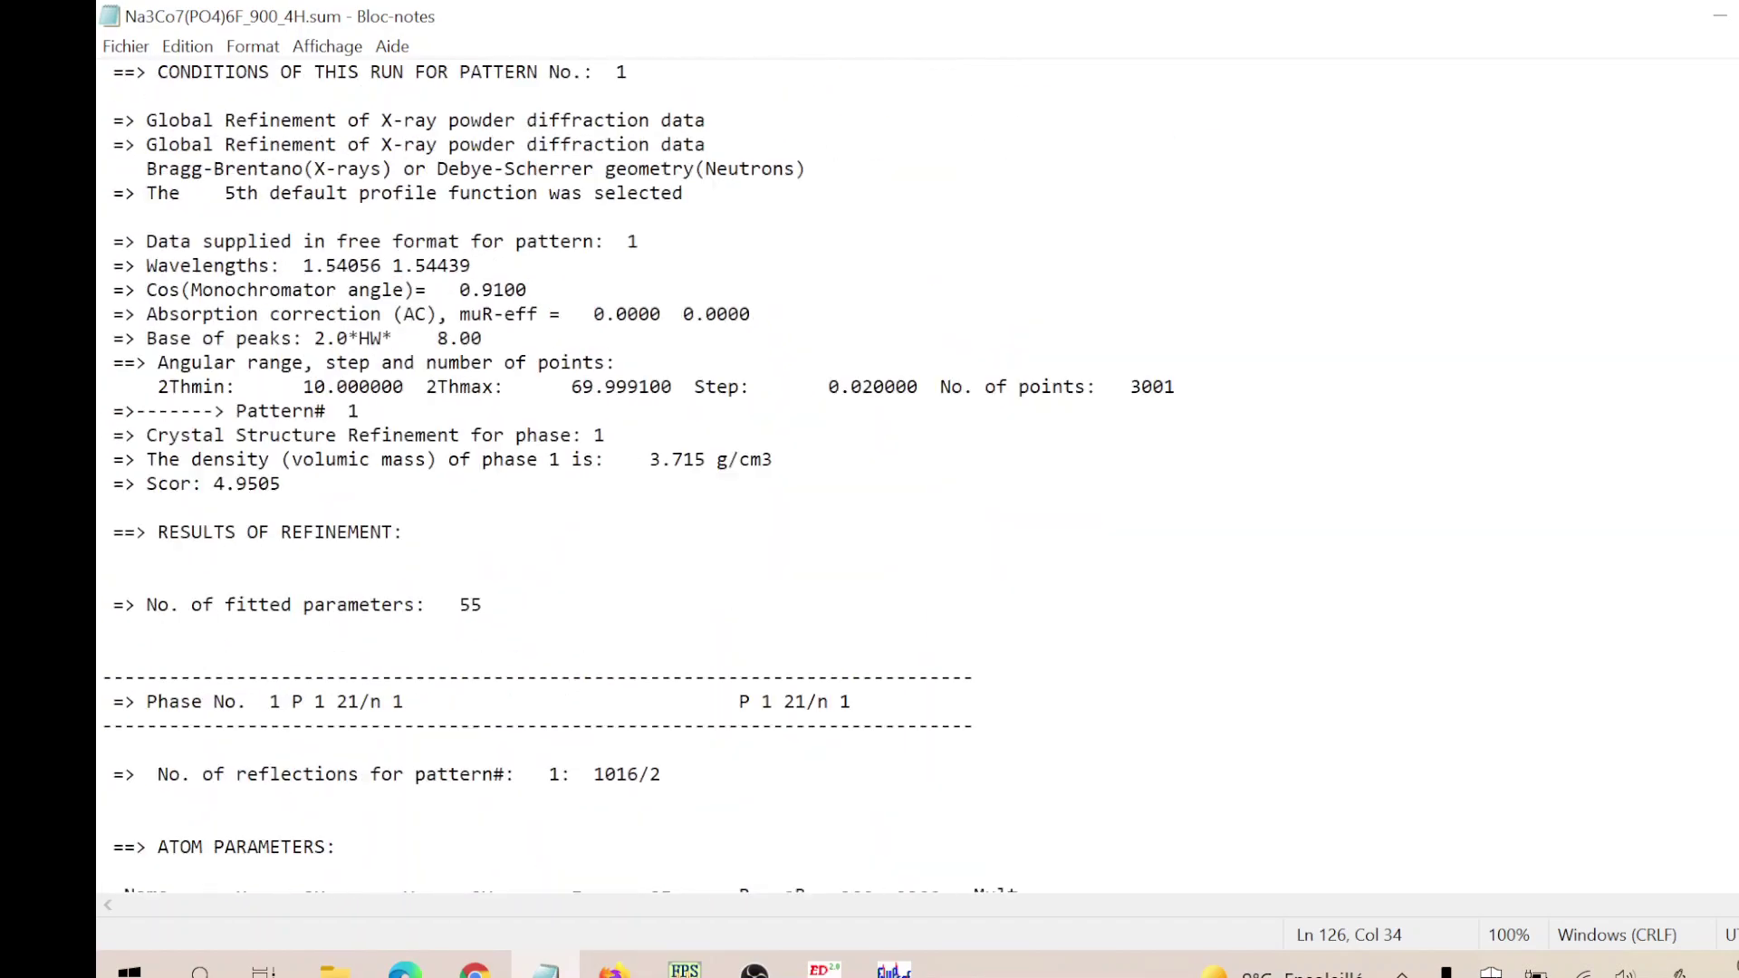